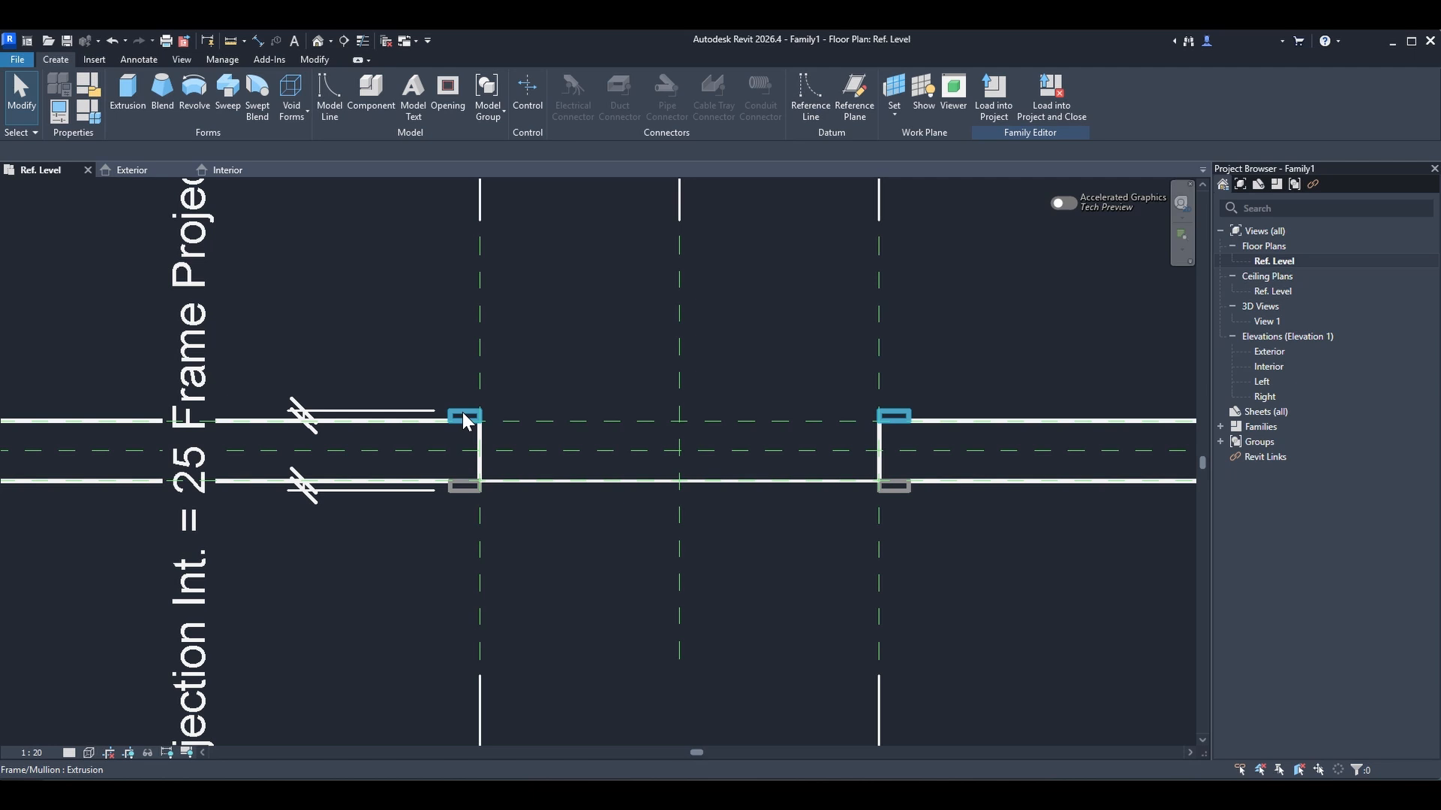
- Delete the template's door frame extrusions on both faces of the wall at the opening
{"action": "left_click", "coordinate": [463, 414]}
{"action": "key", "text": "Delete"}
{"action": "left_click", "coordinate": [451, 491]}
{"action": "key", "text": "Delete"}
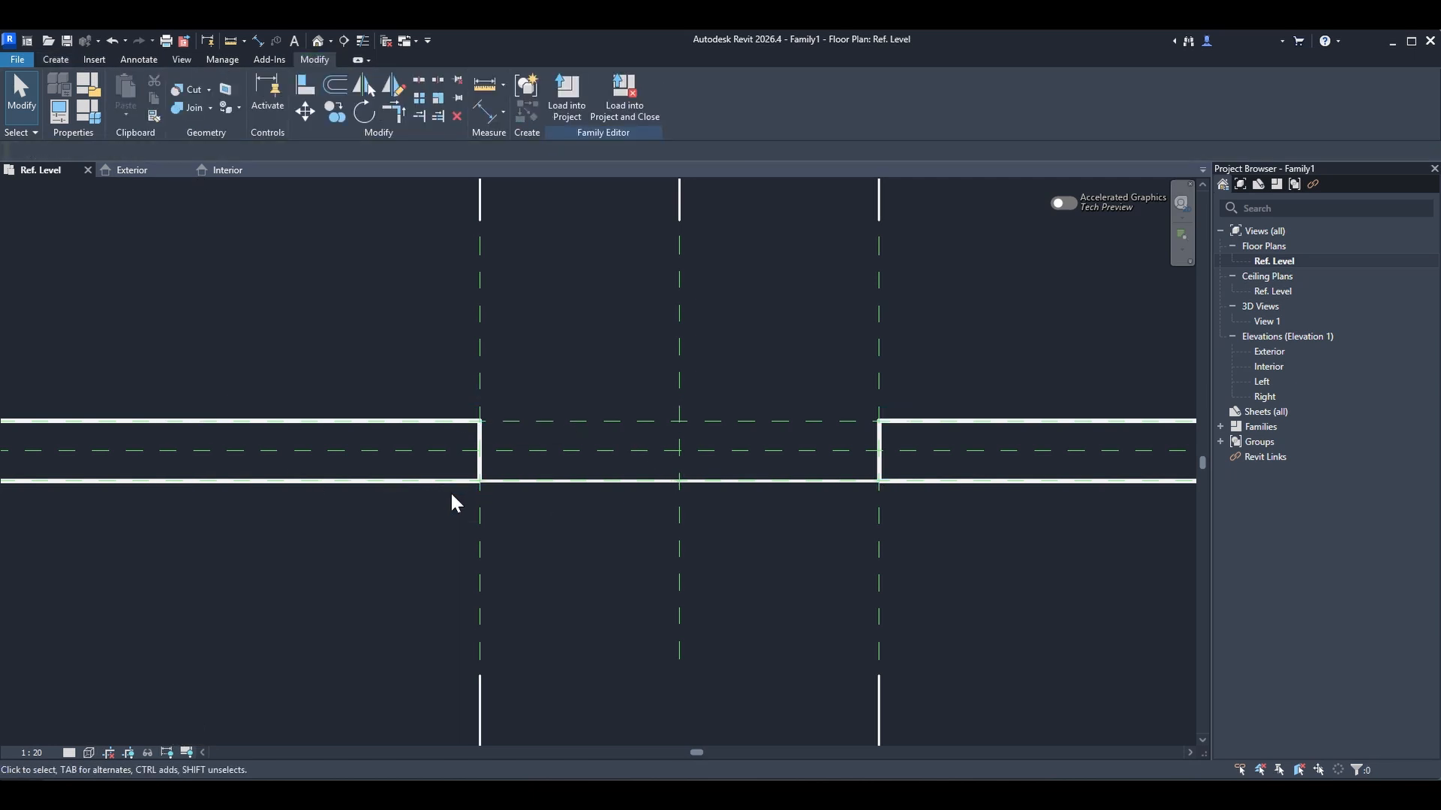
- Draw two short vertical reference planes across the wall, one just inside each side of the door opening
{"action": "middle_click_drag", "start_coordinate": [431, 346], "coordinate": [425, 364]}
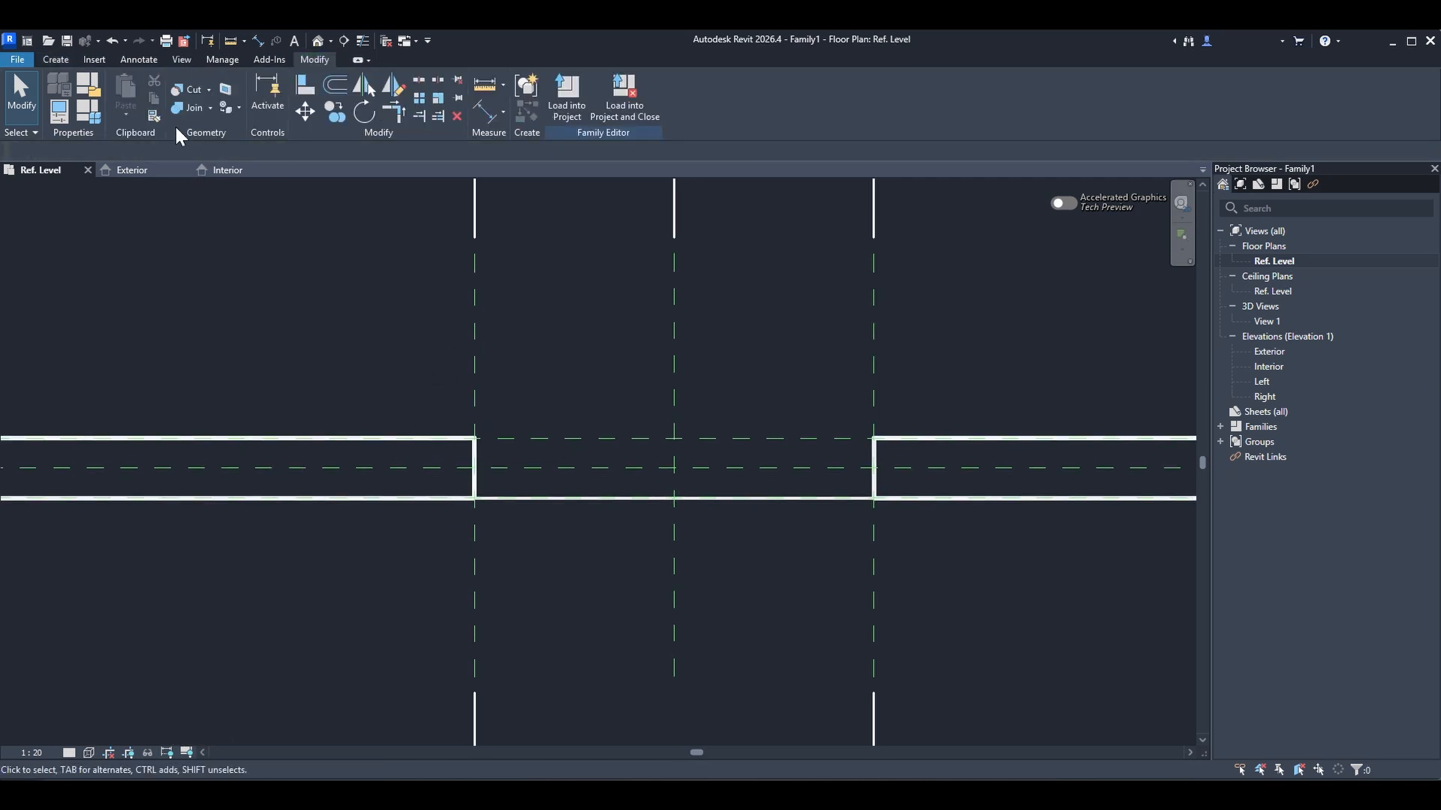
{"action": "left_click", "coordinate": [65, 57]}
{"action": "left_click", "coordinate": [860, 89]}
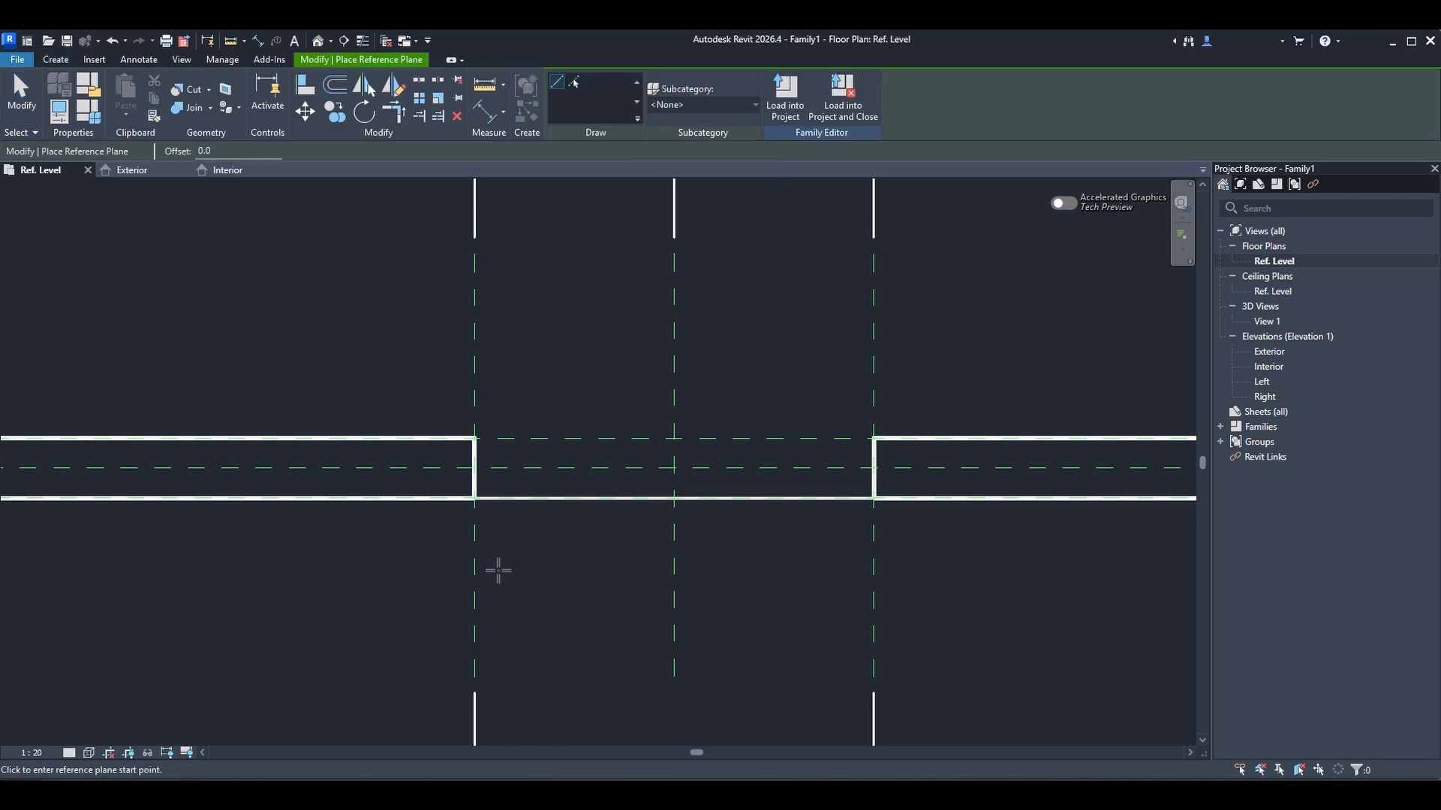
{"action": "scroll", "coordinate": [492, 544], "scroll_direction": "up", "scroll_amount": 1}
{"action": "left_click", "coordinate": [493, 541]}
{"action": "left_click", "coordinate": [492, 357]}
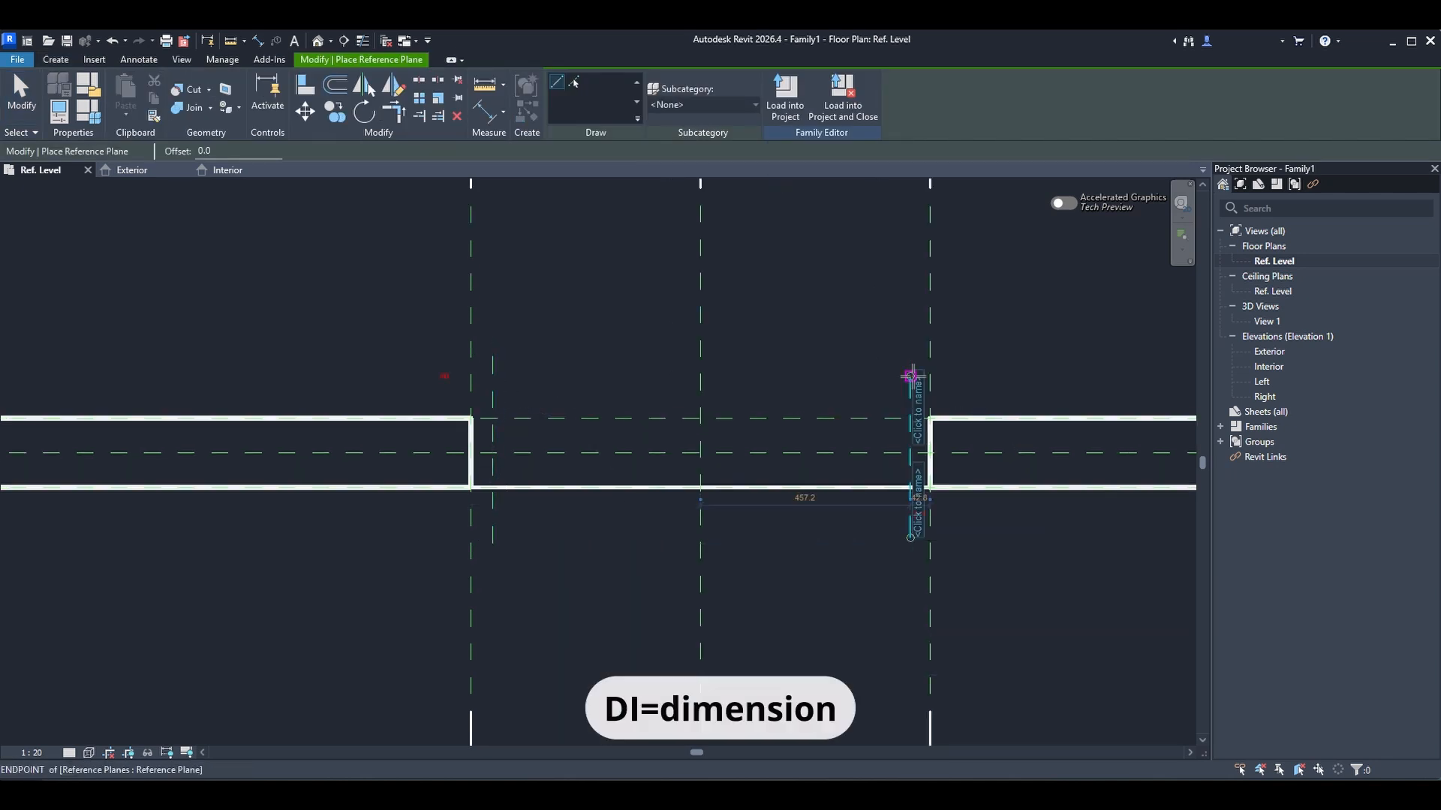
- Dimension each new reference plane to the adjacent side of the door opening
{"action": "key", "text": "d"}
{"action": "key", "text": "i"}
{"action": "left_click", "coordinate": [929, 388]}
{"action": "left_click", "coordinate": [917, 285]}
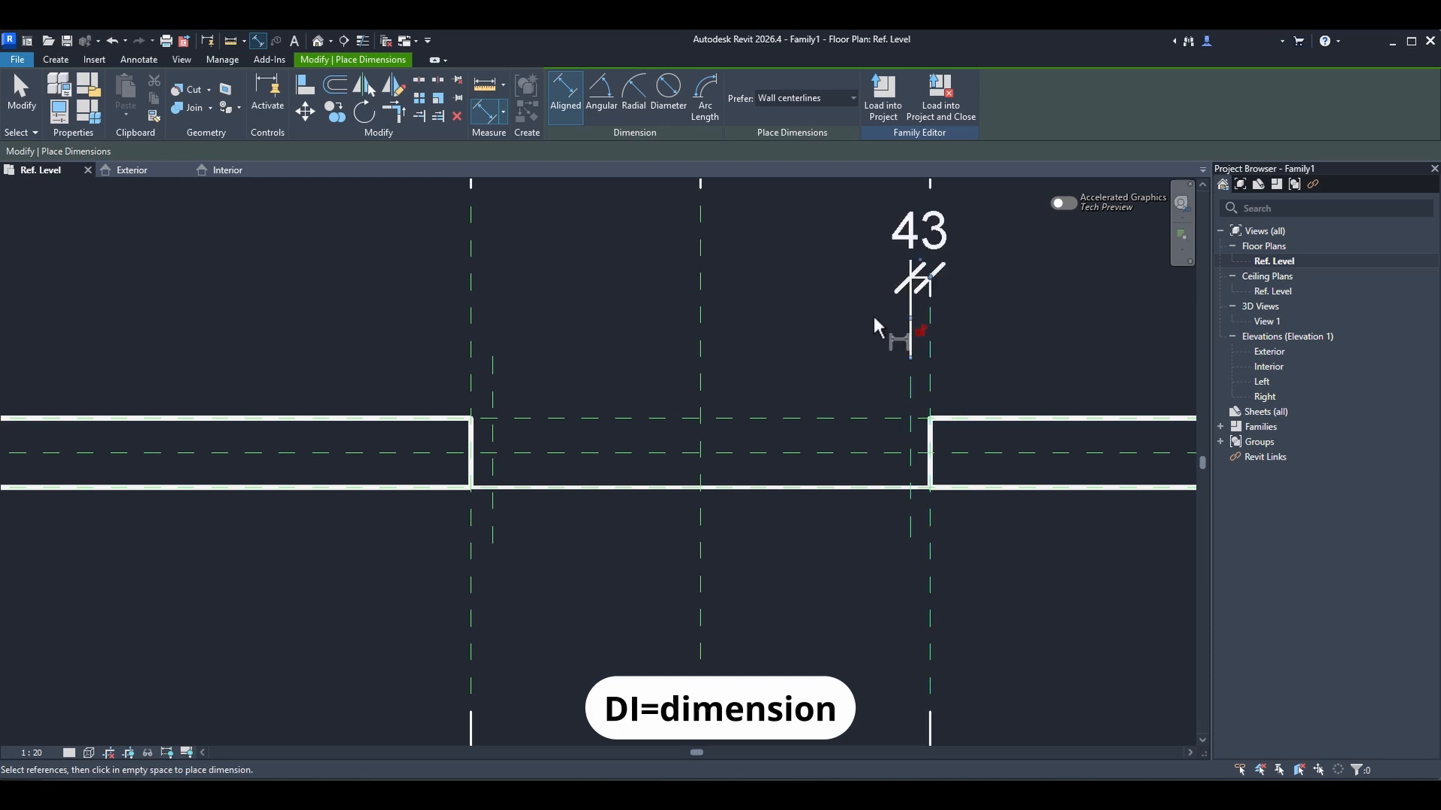
{"action": "left_click", "coordinate": [471, 362]}
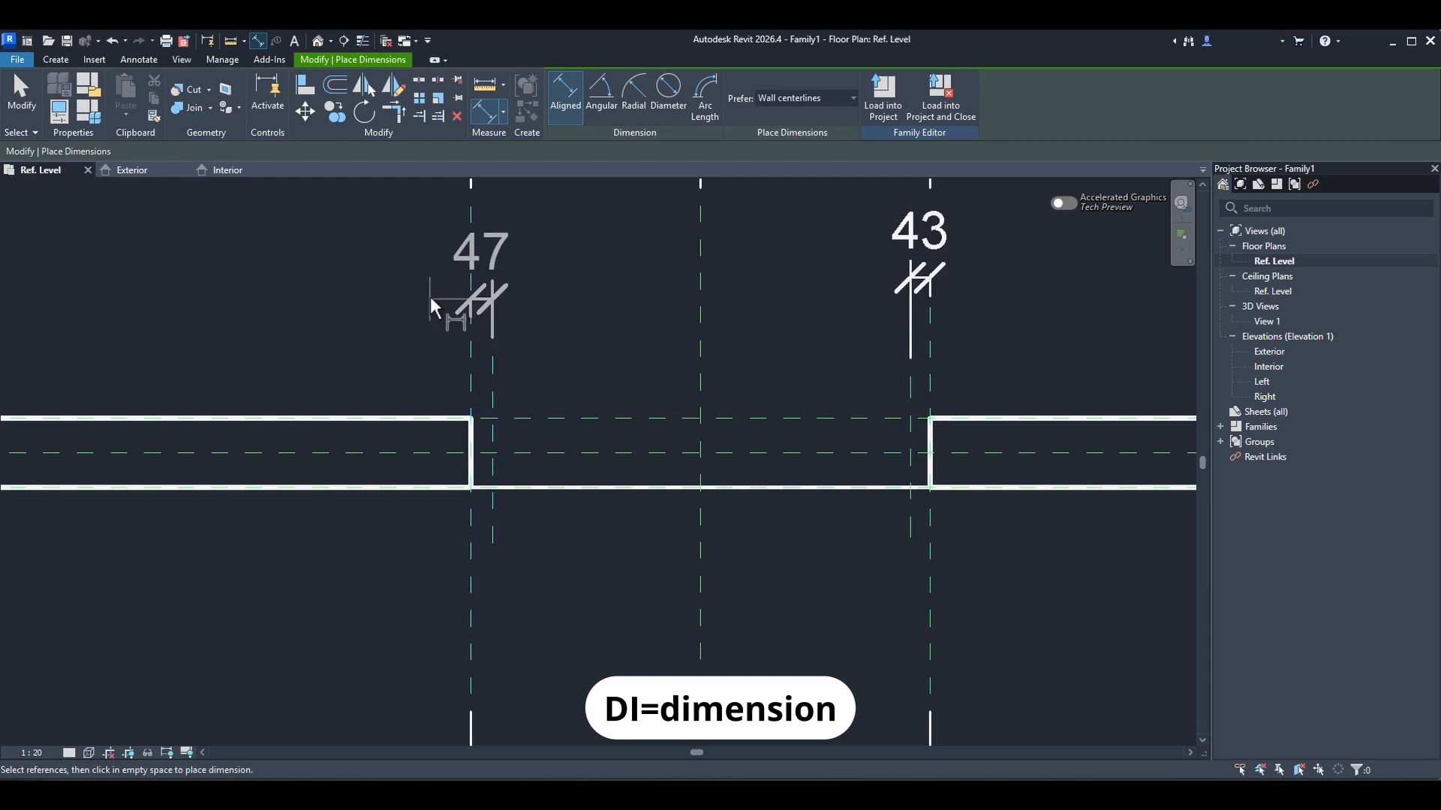
{"action": "left_click", "coordinate": [438, 269]}
{"action": "key", "text": "Escape"}
- Label both side dimensions with the Frame Width parameter
{"action": "left_click", "coordinate": [475, 271]}
{"action": "left_click", "coordinate": [900, 247], "text": "ctrl"}
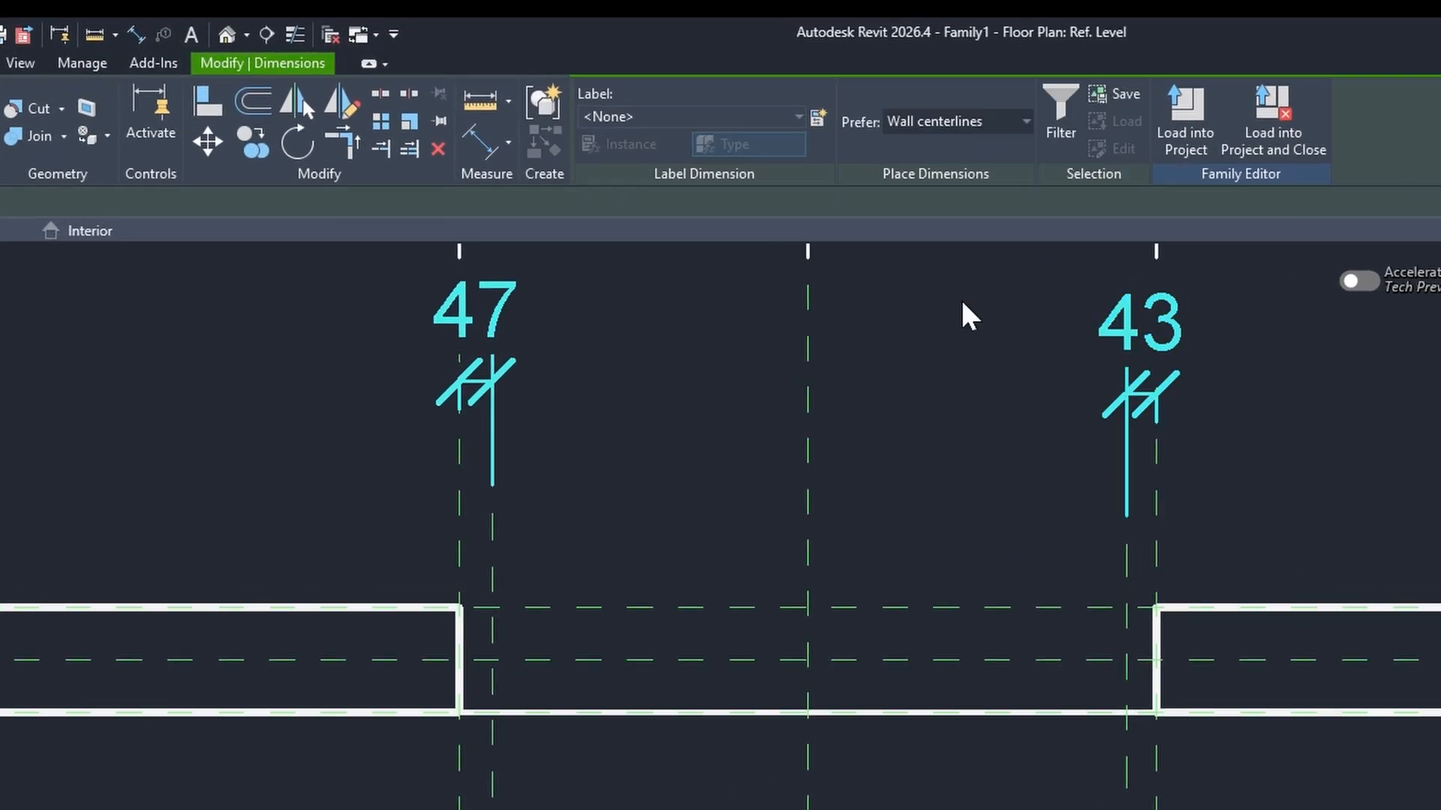
{"action": "left_click", "coordinate": [676, 98]}
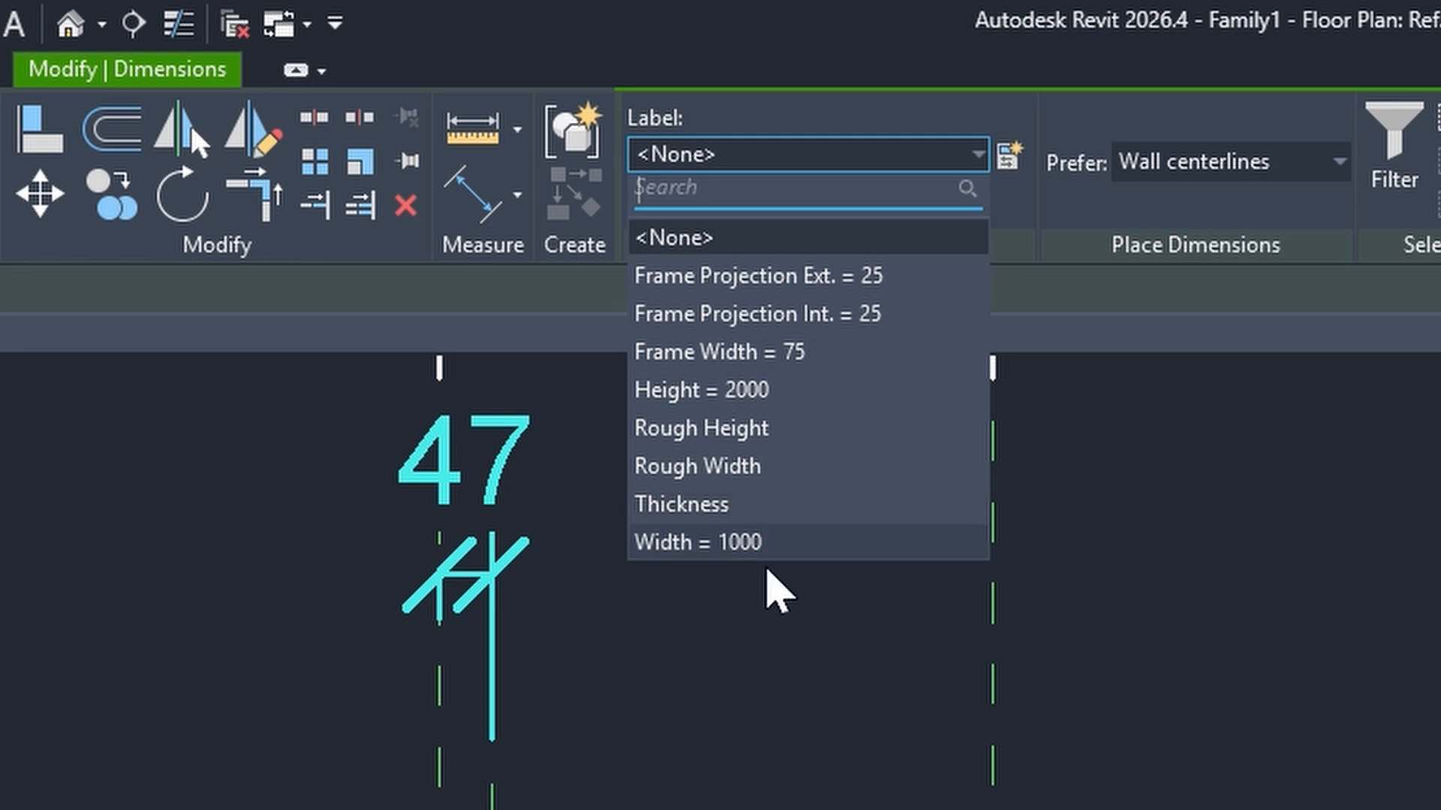
{"action": "left_click", "coordinate": [740, 352]}
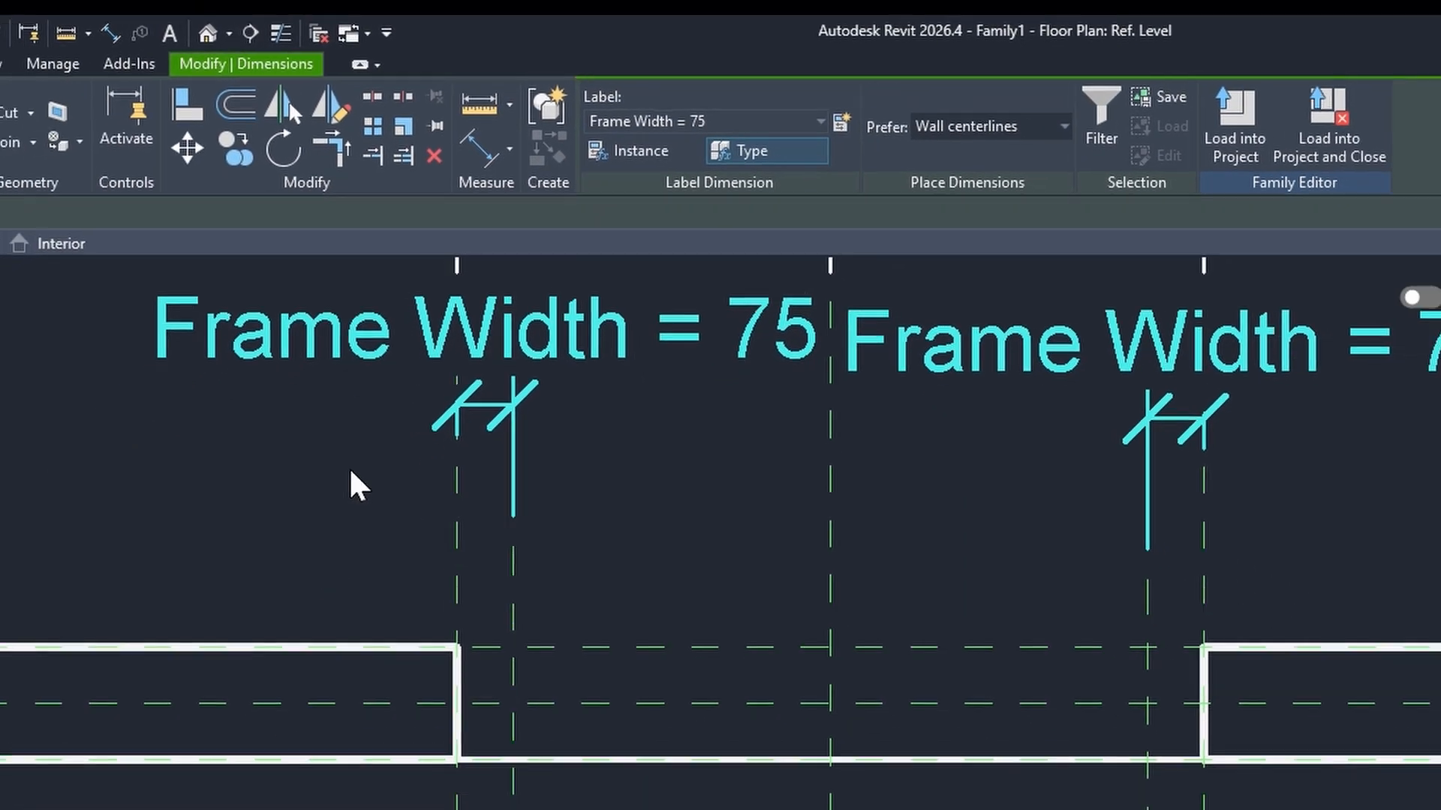
- Set the Frame Width parameter to 50 through the dimension at the opening's left side
{"action": "left_click", "coordinate": [706, 322]}
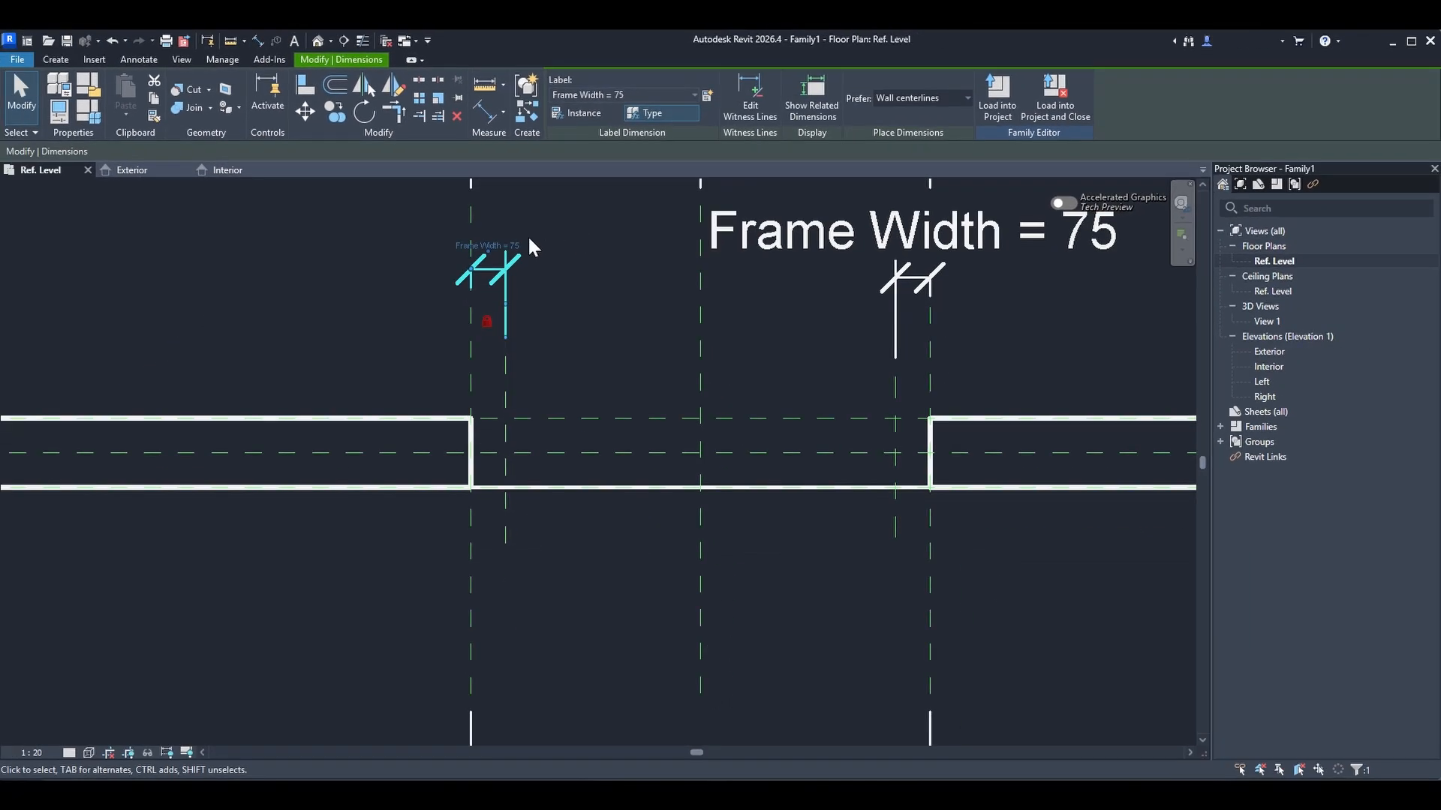
{"action": "left_click", "coordinate": [535, 355]}
{"action": "left_click", "coordinate": [598, 349]}
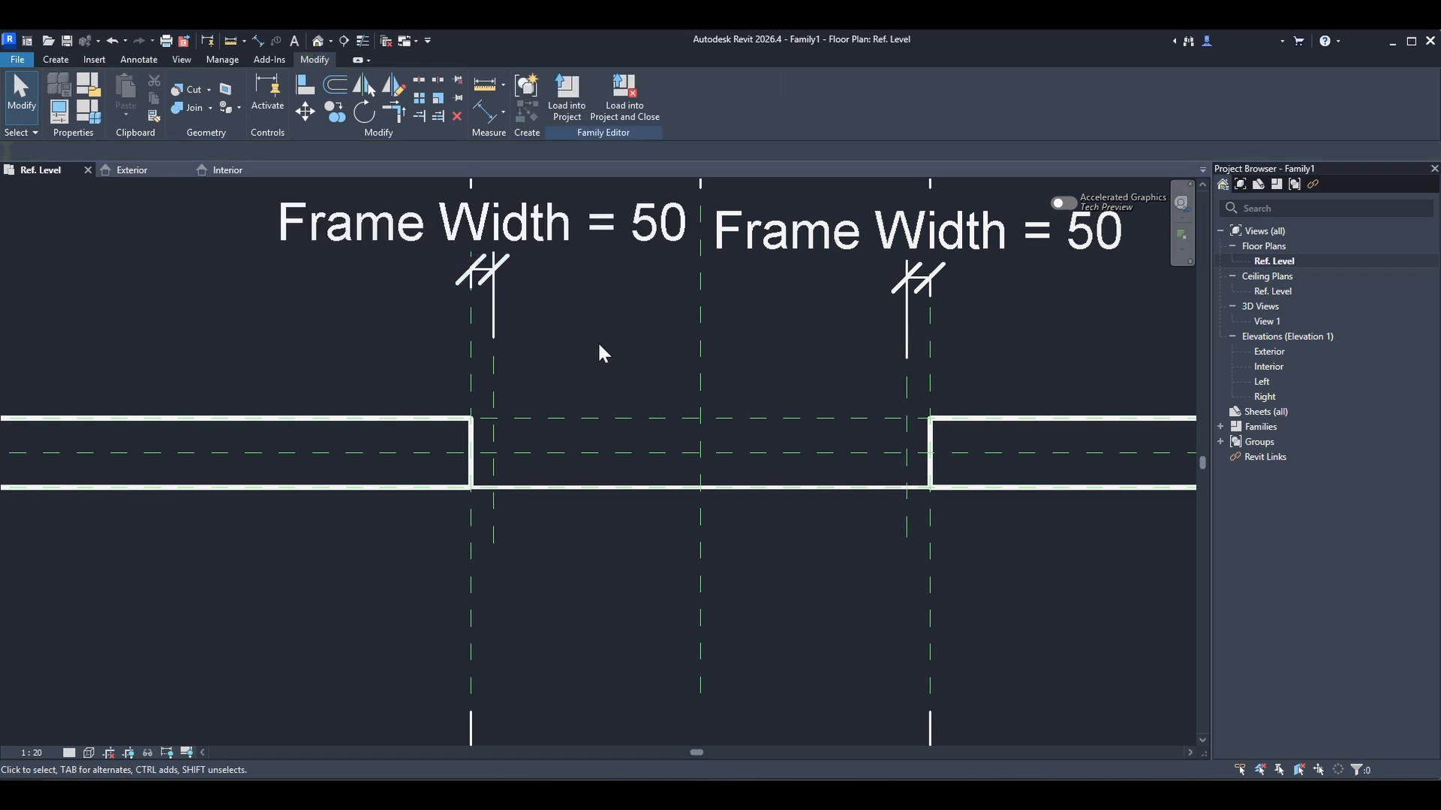
- Draw a horizontal reference plane across the door opening, between the upper wall face and the wall's centerline
{"action": "scroll", "coordinate": [604, 353], "scroll_direction": "down", "scroll_amount": 1}
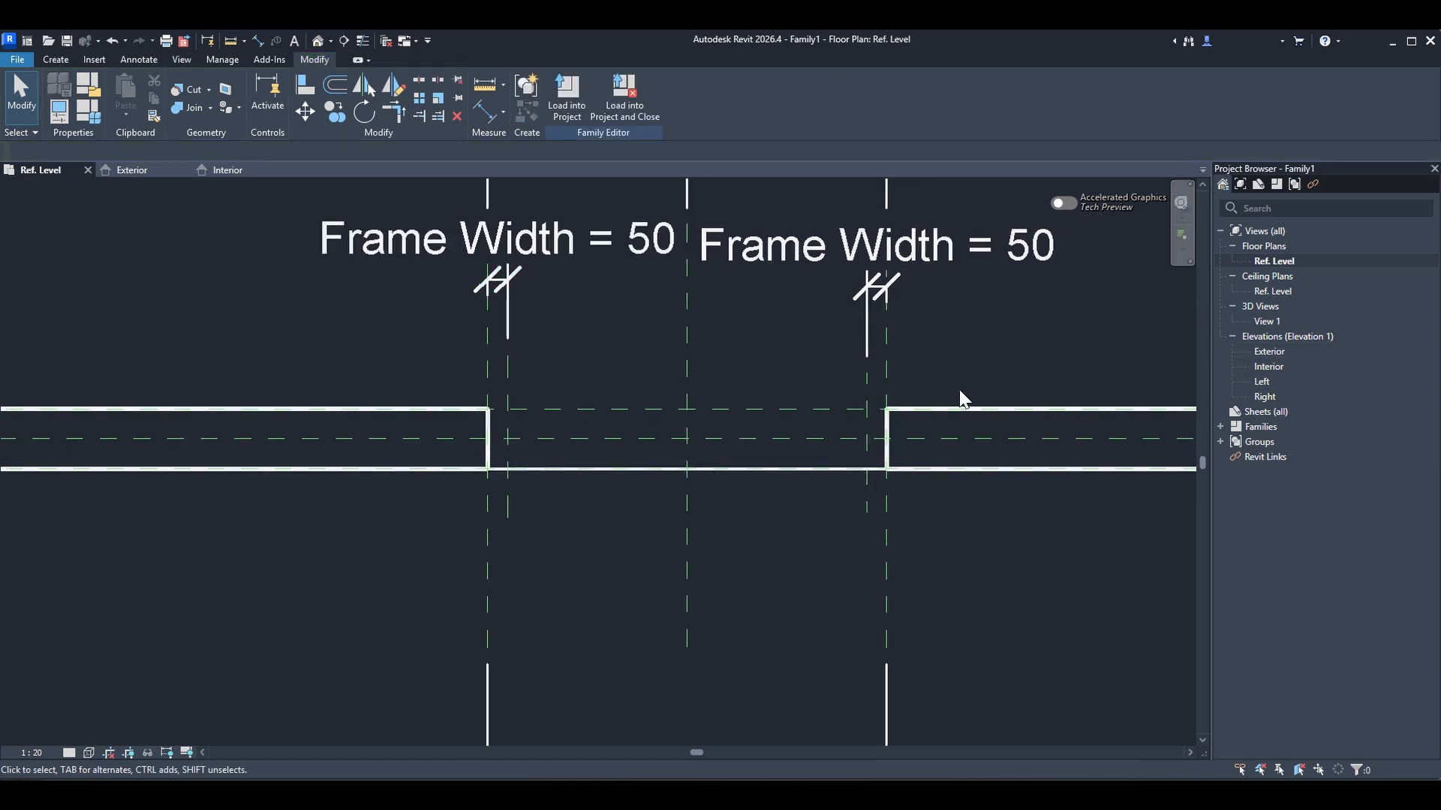
{"action": "middle_click_drag", "start_coordinate": [959, 390], "coordinate": [941, 388]}
{"action": "left_click", "coordinate": [49, 62]}
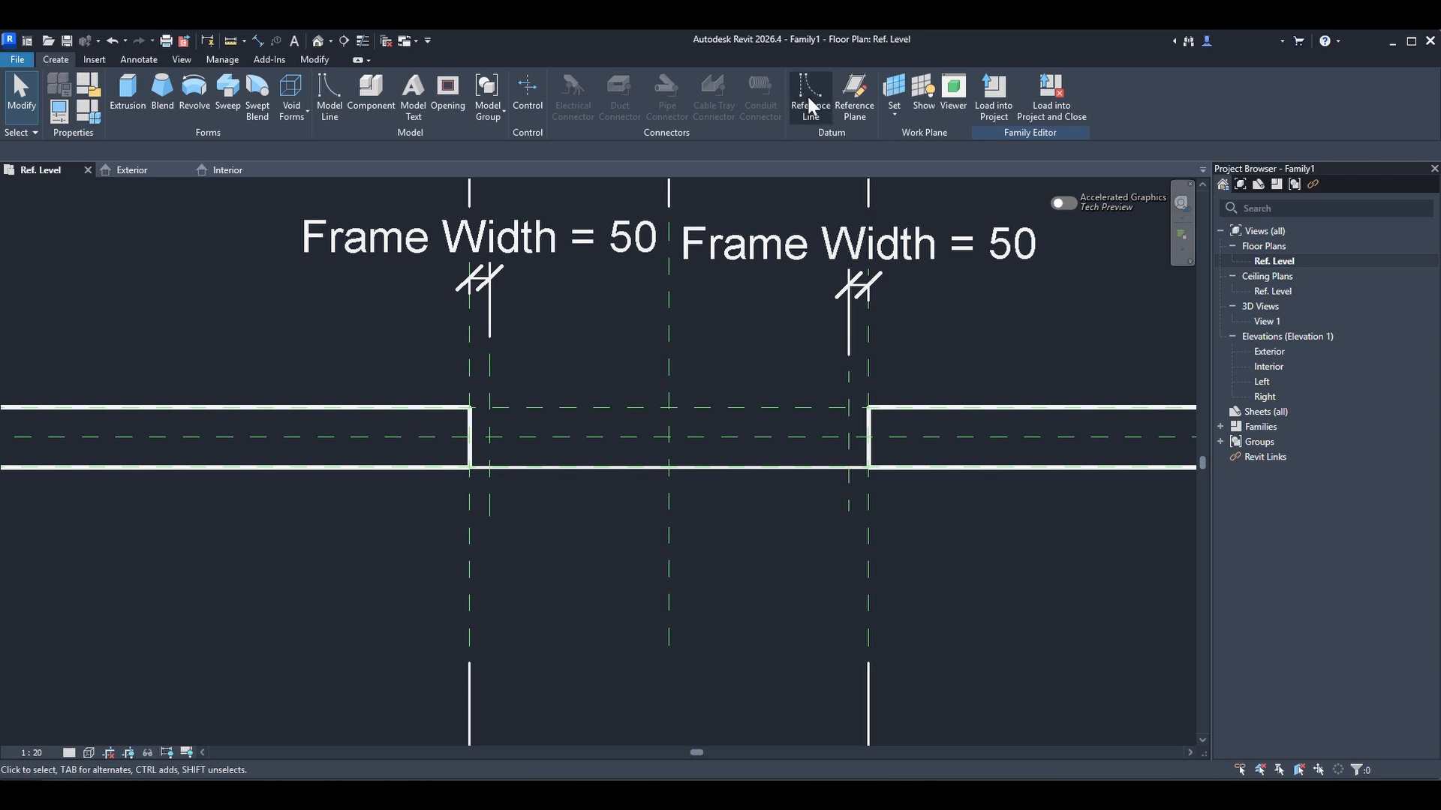
{"action": "left_click", "coordinate": [855, 96]}
{"action": "scroll", "coordinate": [838, 466], "scroll_direction": "up", "scroll_amount": 3}
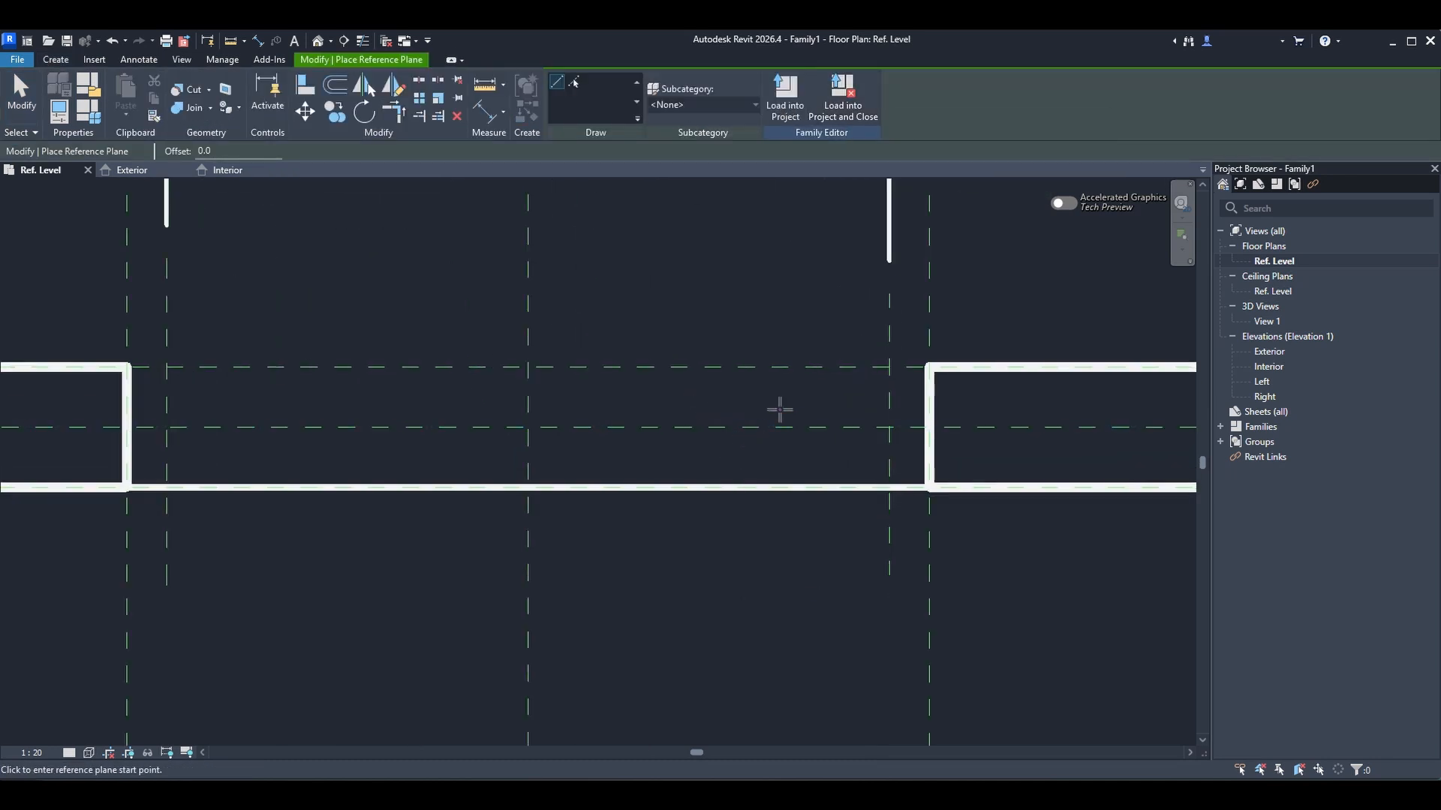
{"action": "left_click", "coordinate": [1002, 410]}
- Dimension the new horizontal reference plane to the upper wall face, placing the dimension over the right wall segment
{"action": "key", "text": "d"}
{"action": "key", "text": "i"}
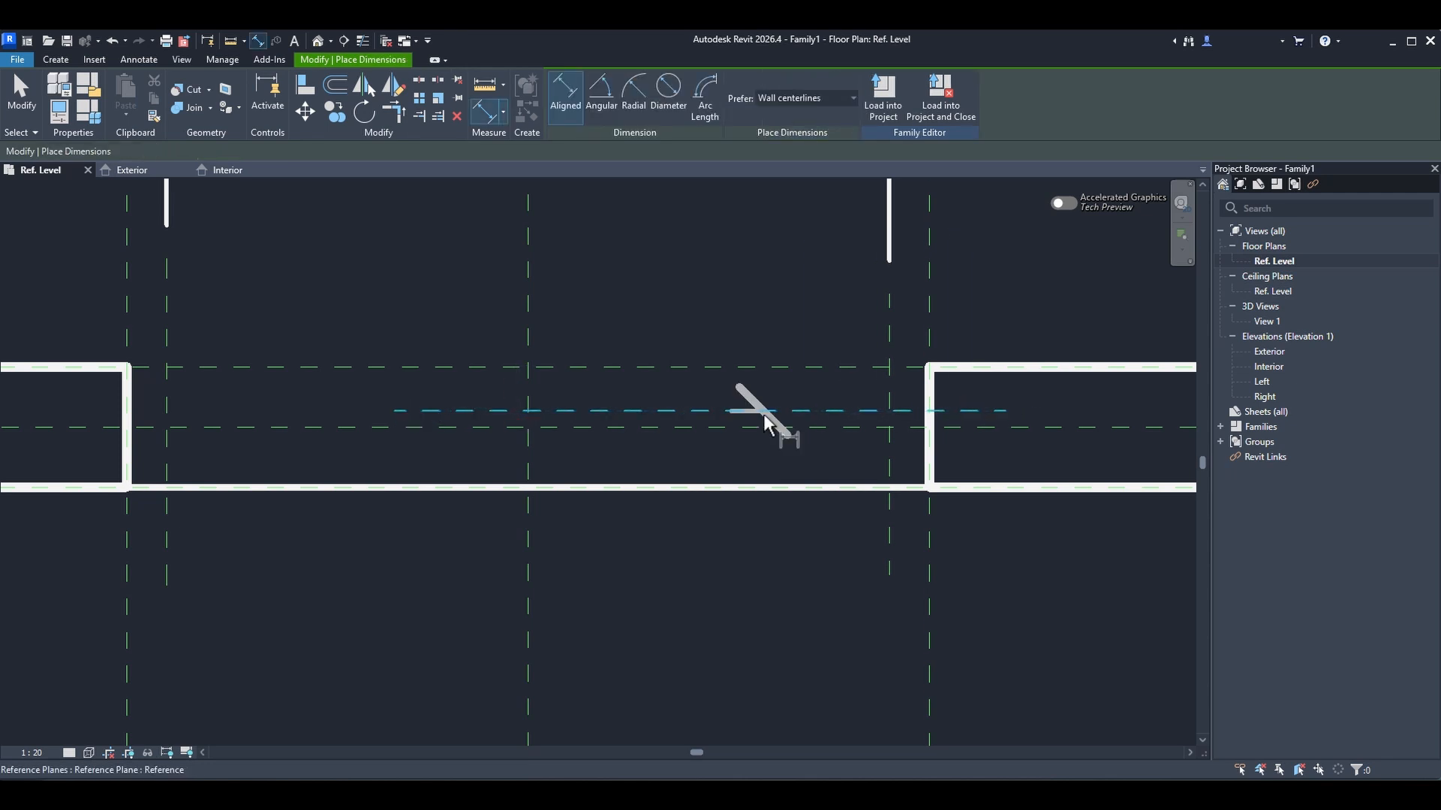
{"action": "left_click", "coordinate": [764, 413]}
{"action": "scroll", "coordinate": [769, 369], "scroll_direction": "down", "scroll_amount": 1}
{"action": "scroll", "coordinate": [769, 375], "scroll_direction": "down", "scroll_amount": 2}
{"action": "left_click", "coordinate": [1046, 516]}
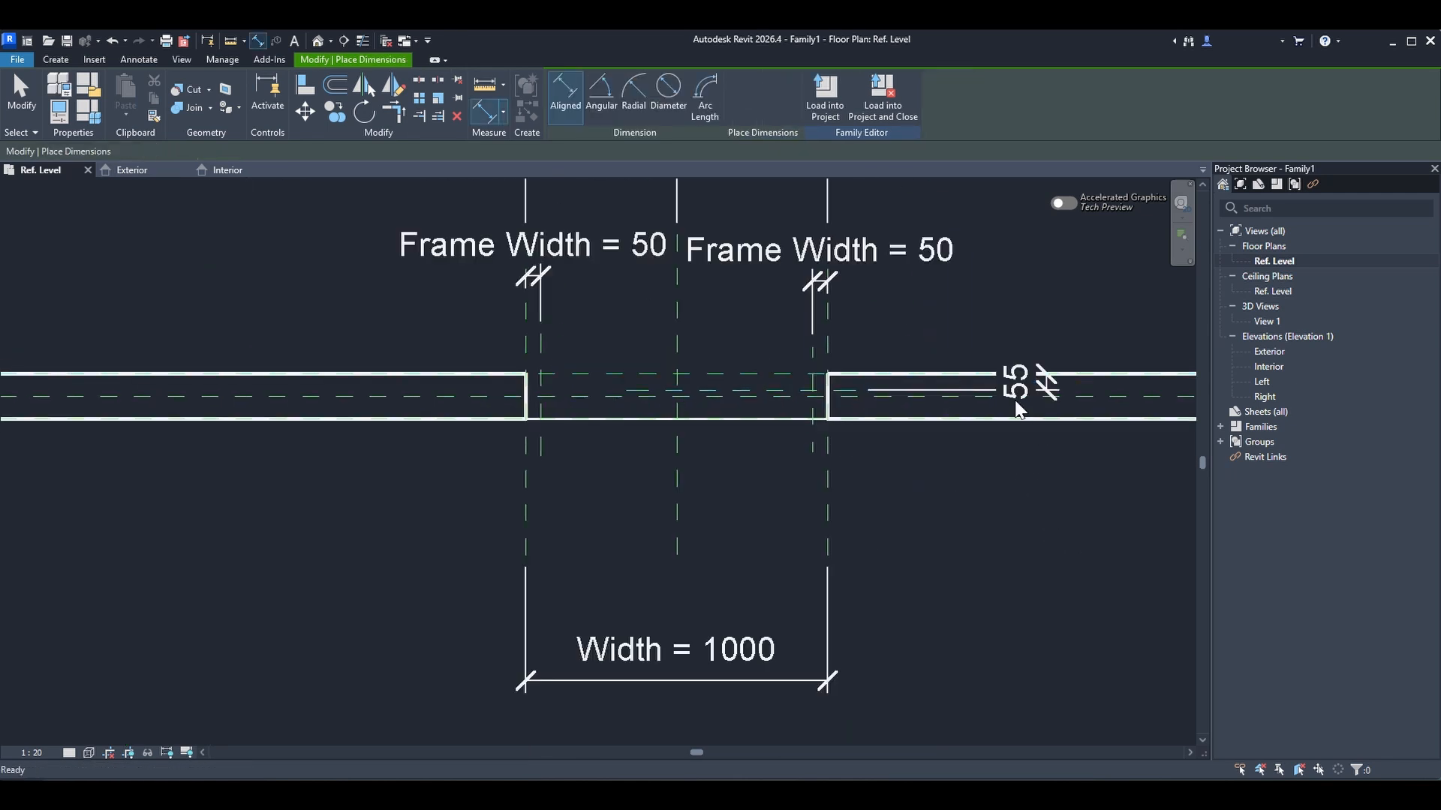
{"action": "key", "text": "Escape"}
{"action": "key", "text": "Escape"}
- Label the horizontal plane's dimension with the Thickness parameter and set its value to 50
{"action": "left_click", "coordinate": [1015, 385]}
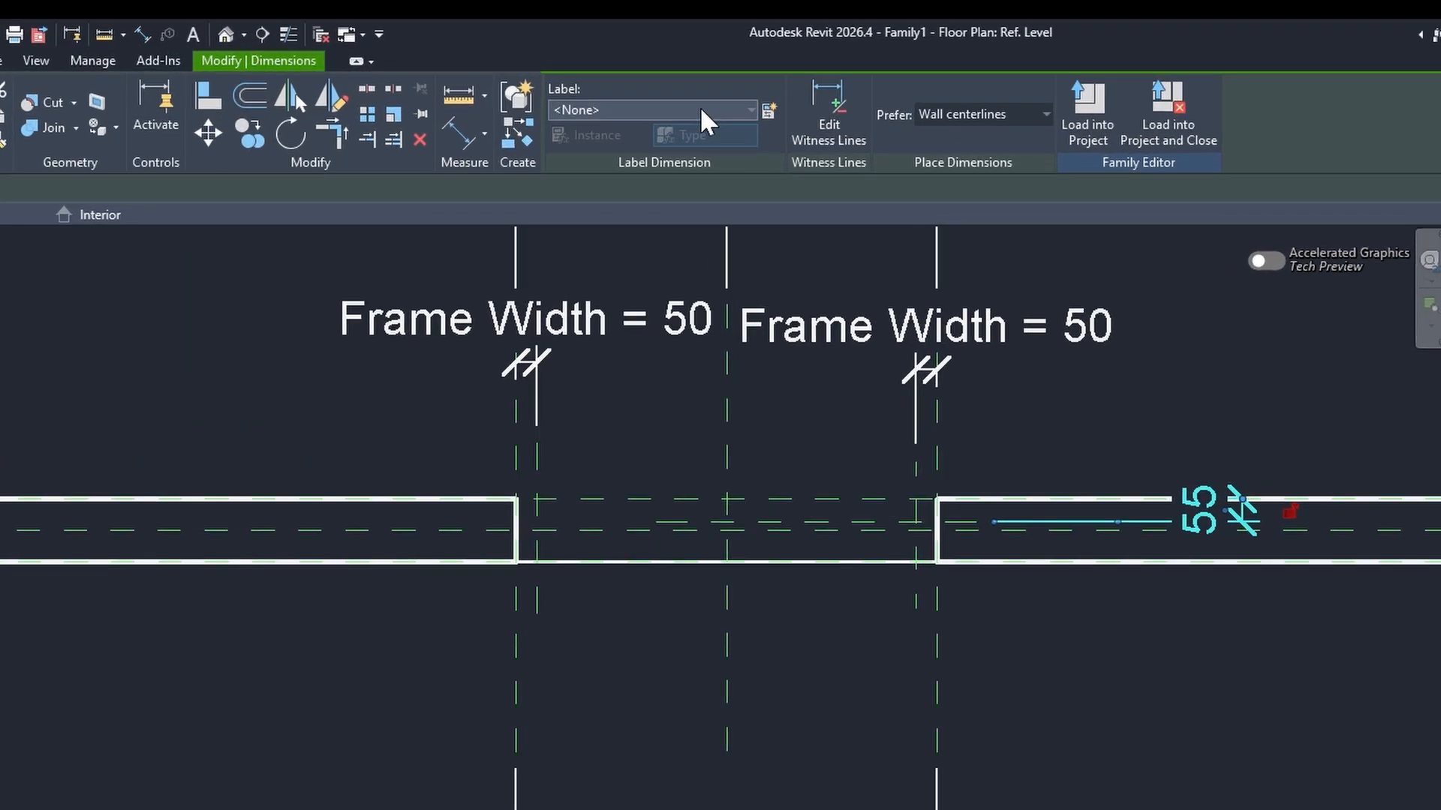
{"action": "left_click", "coordinate": [659, 96]}
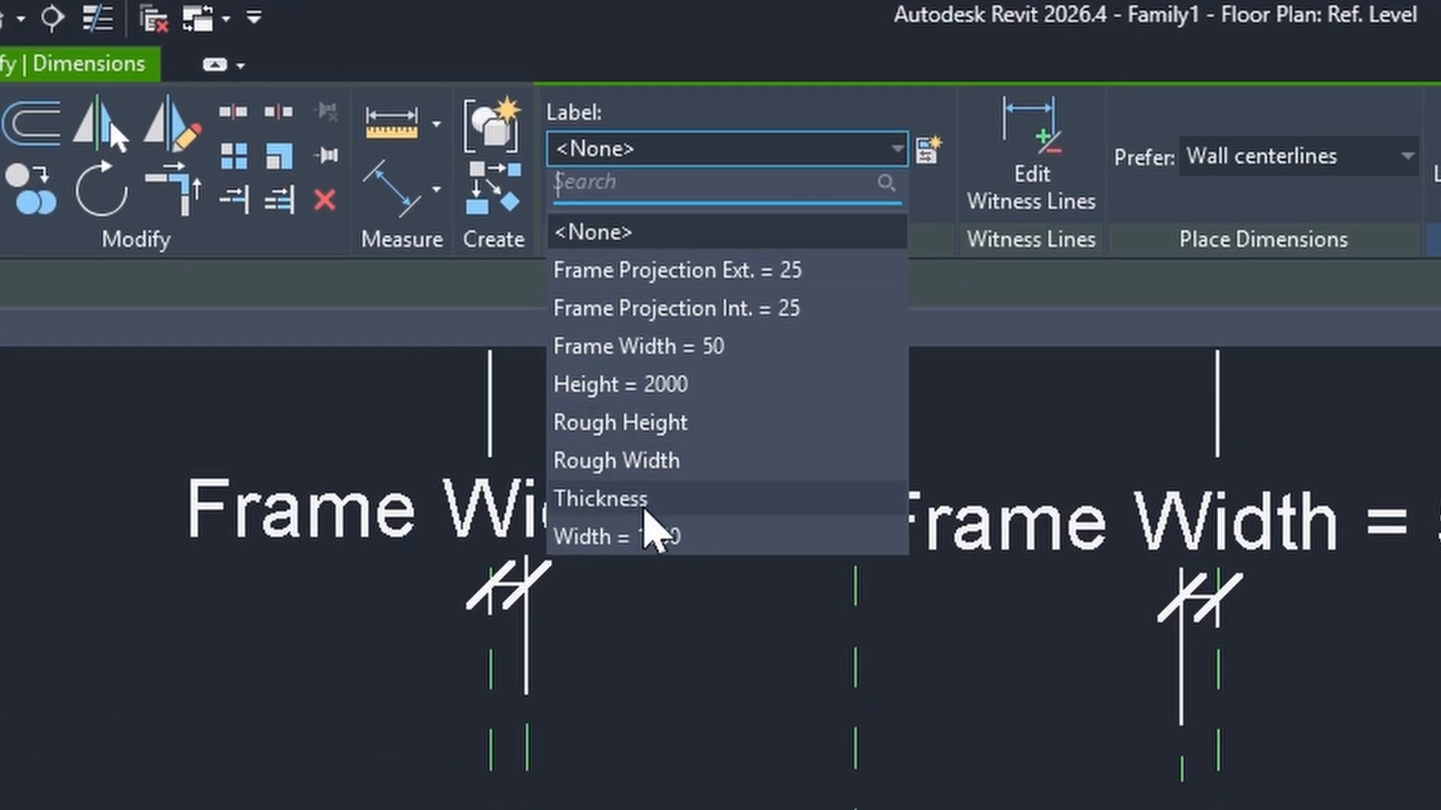
{"action": "left_click", "coordinate": [631, 445]}
{"action": "left_click", "coordinate": [1289, 572]}
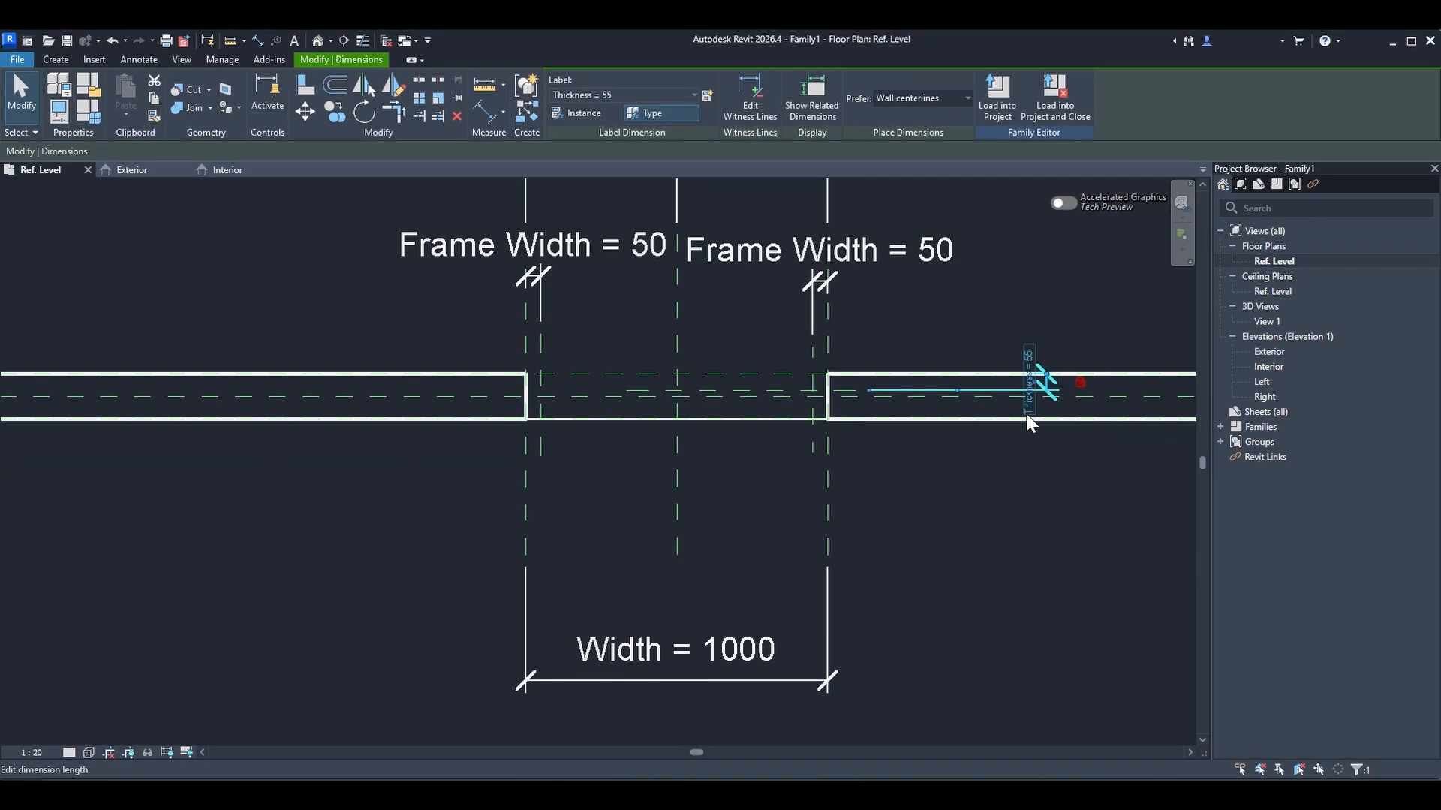
{"action": "left_click", "coordinate": [1027, 410]}
{"action": "type", "text": "50"}
{"action": "left_click", "coordinate": [1033, 443]}
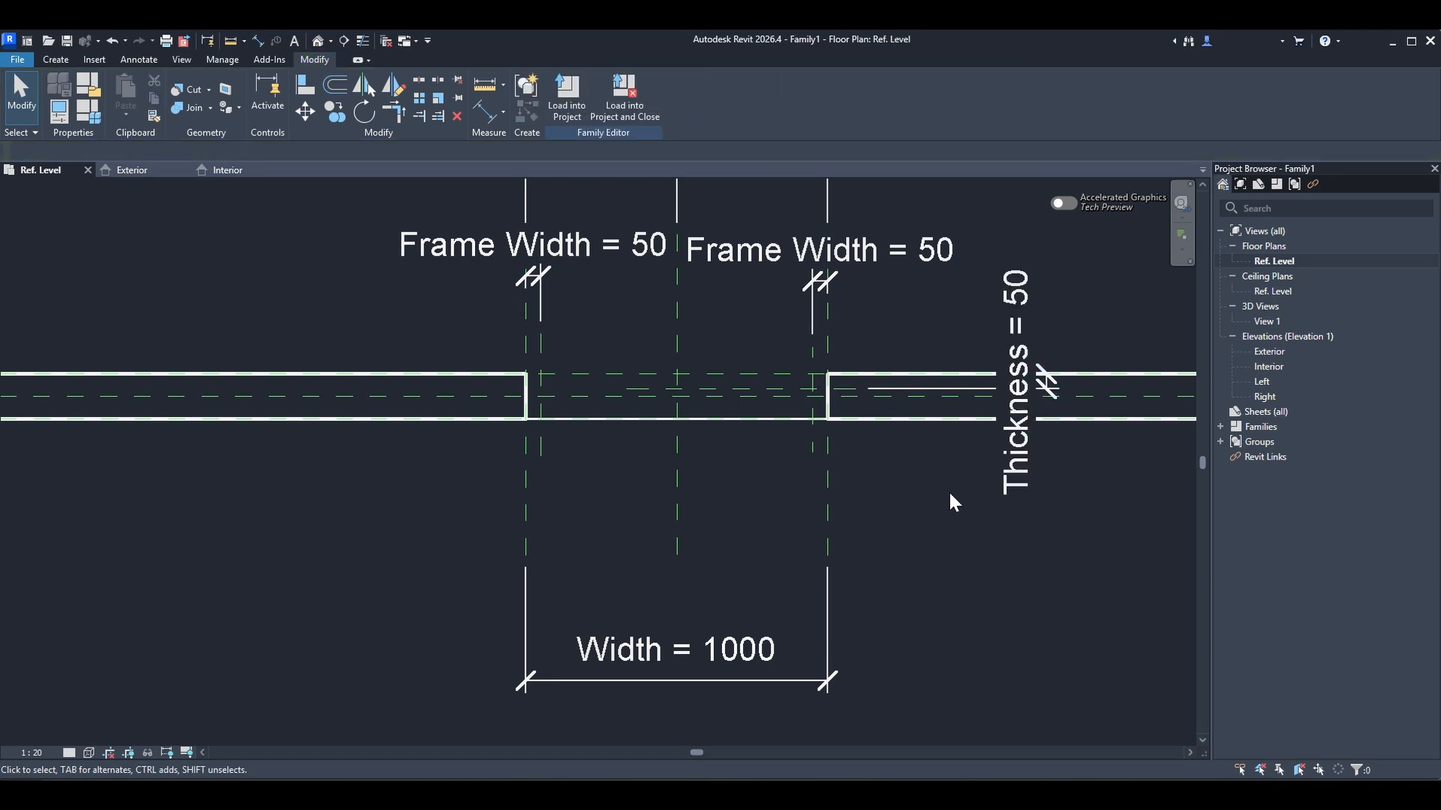
- Open the Exterior elevation and delete both dashed door swing lines in the opening
{"action": "scroll", "coordinate": [795, 459], "scroll_direction": "up", "scroll_amount": 1}
{"action": "scroll", "coordinate": [796, 463], "scroll_direction": "up", "scroll_amount": 1}
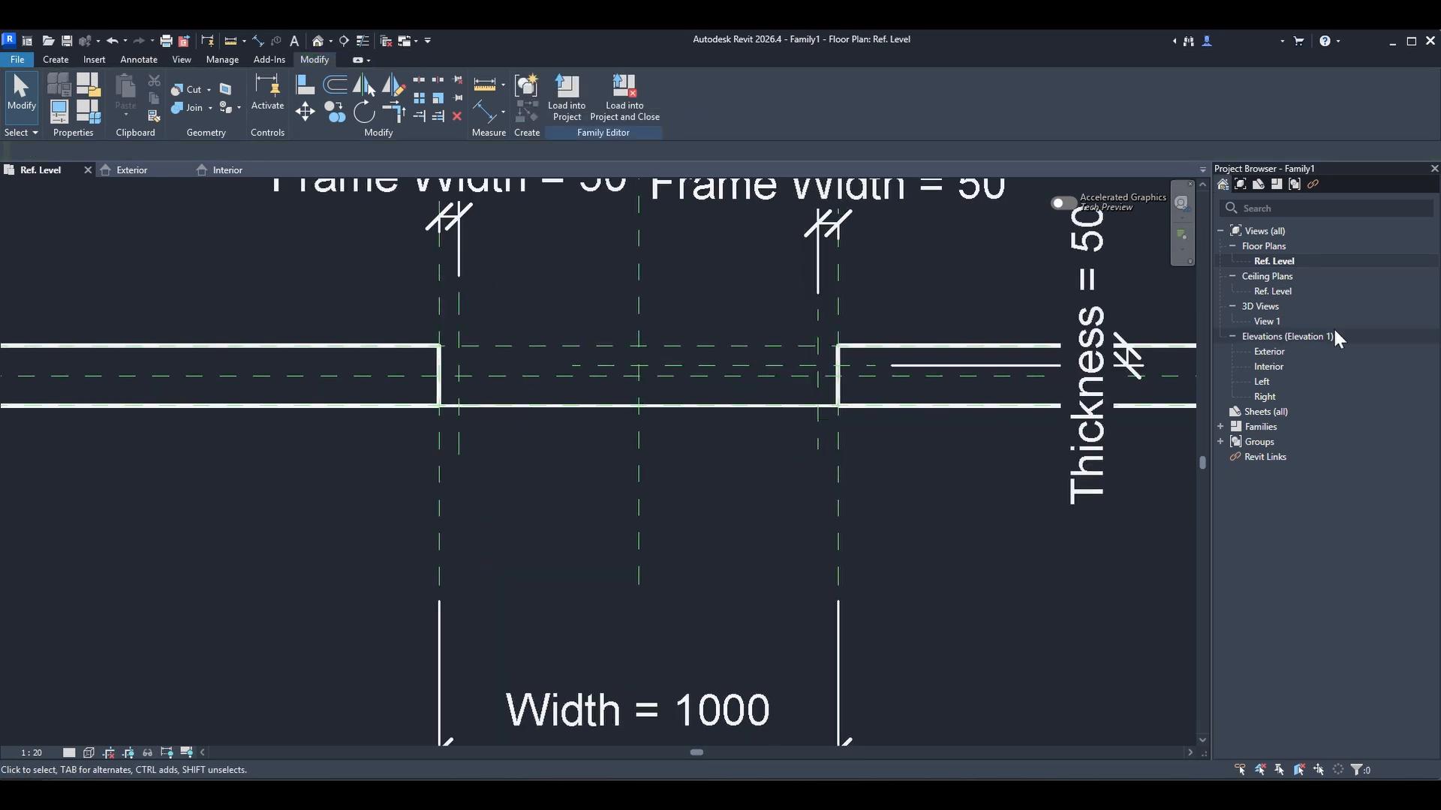
{"action": "double_click", "coordinate": [1270, 351]}
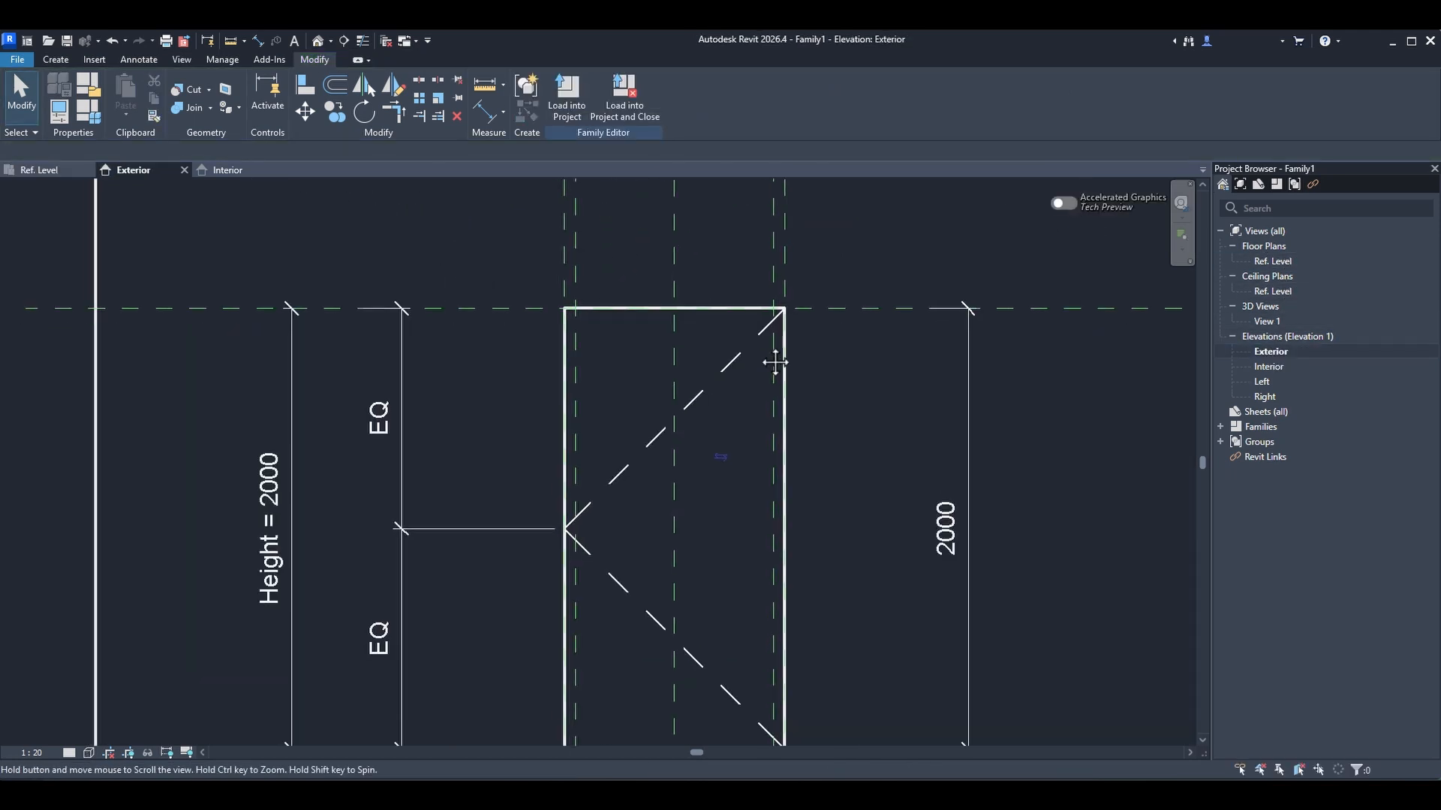
{"action": "middle_click_drag", "start_coordinate": [775, 362], "coordinate": [773, 315]}
{"action": "left_click", "coordinate": [769, 298]}
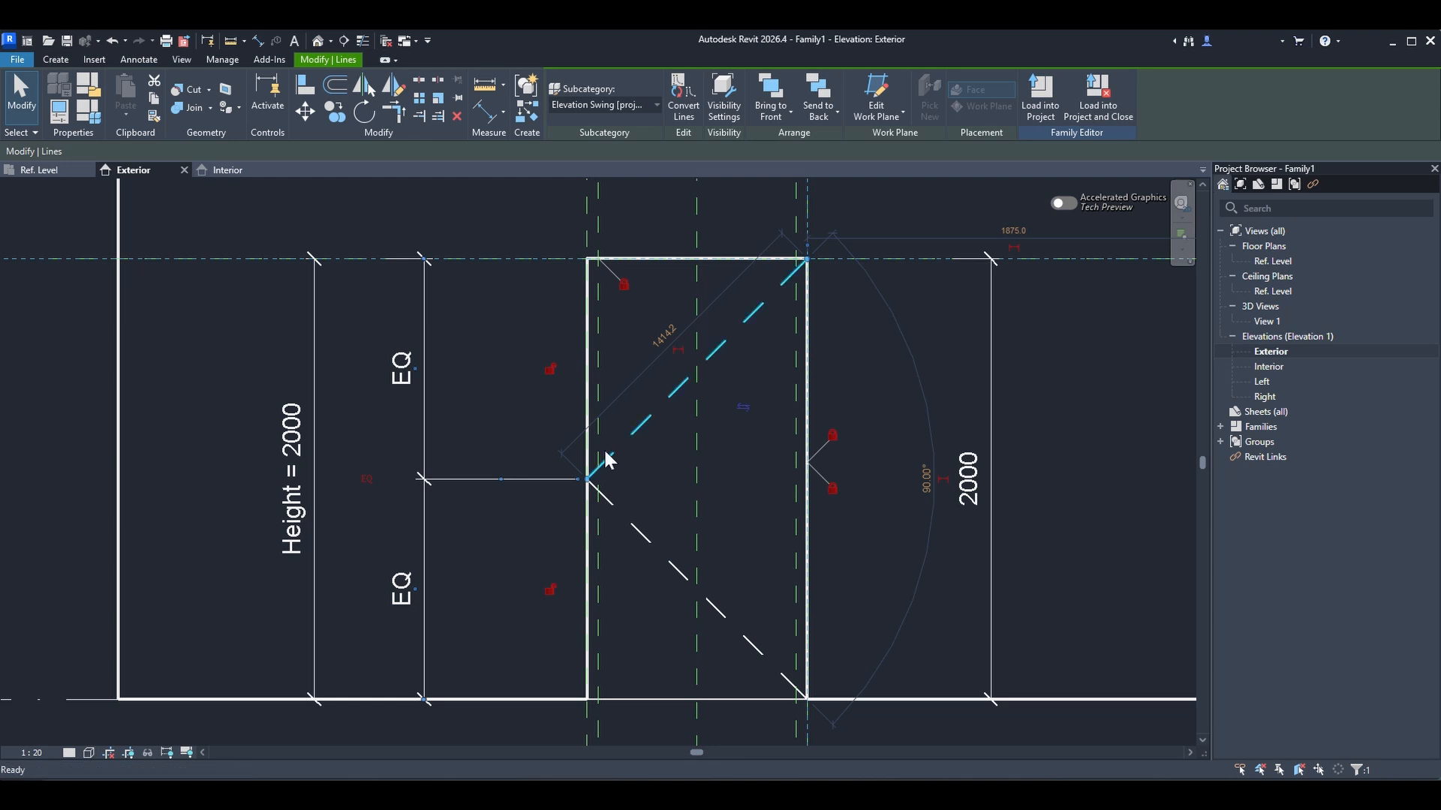
{"action": "key", "text": "Delete"}
{"action": "left_click", "coordinate": [614, 494]}
{"action": "key", "text": "Delete"}
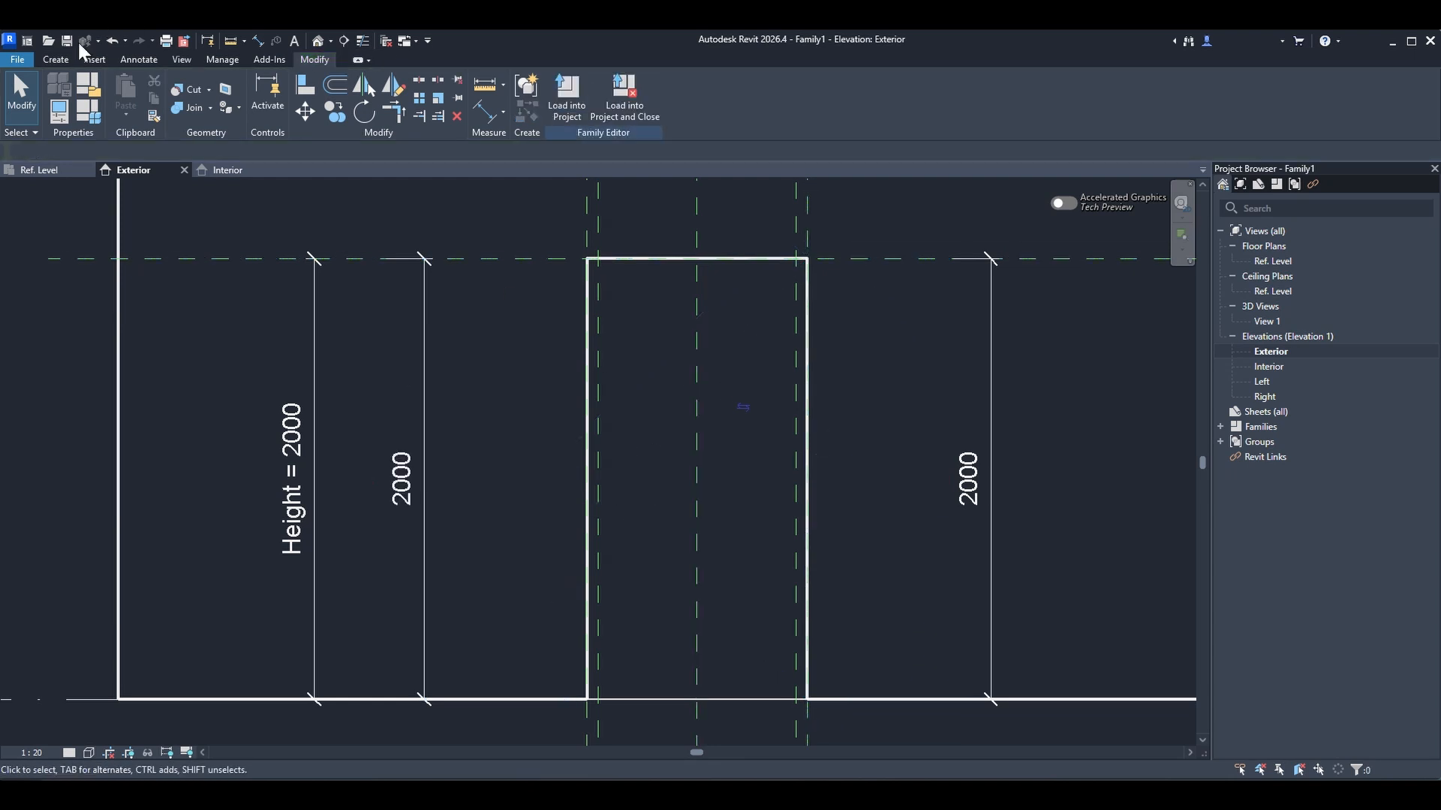
- Draw a horizontal reference plane across the opening just below its head
{"action": "left_click", "coordinate": [57, 59]}
{"action": "left_click", "coordinate": [852, 96]}
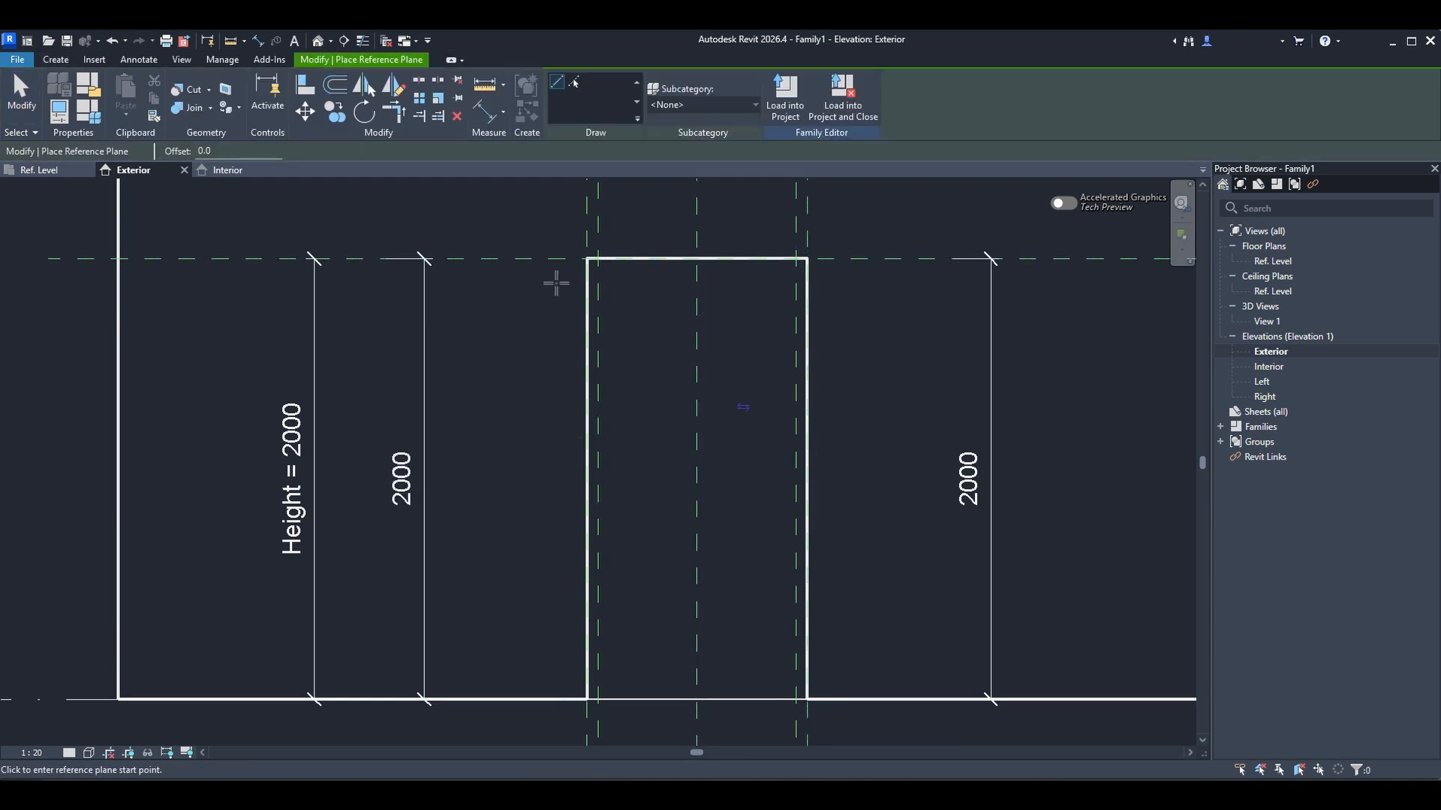
{"action": "left_click", "coordinate": [907, 268]}
{"action": "middle_click_drag", "start_coordinate": [865, 278], "coordinate": [871, 286]}
- Dimension the new reference plane to the head of the door opening
{"action": "key", "text": "d"}
{"action": "key", "text": "i"}
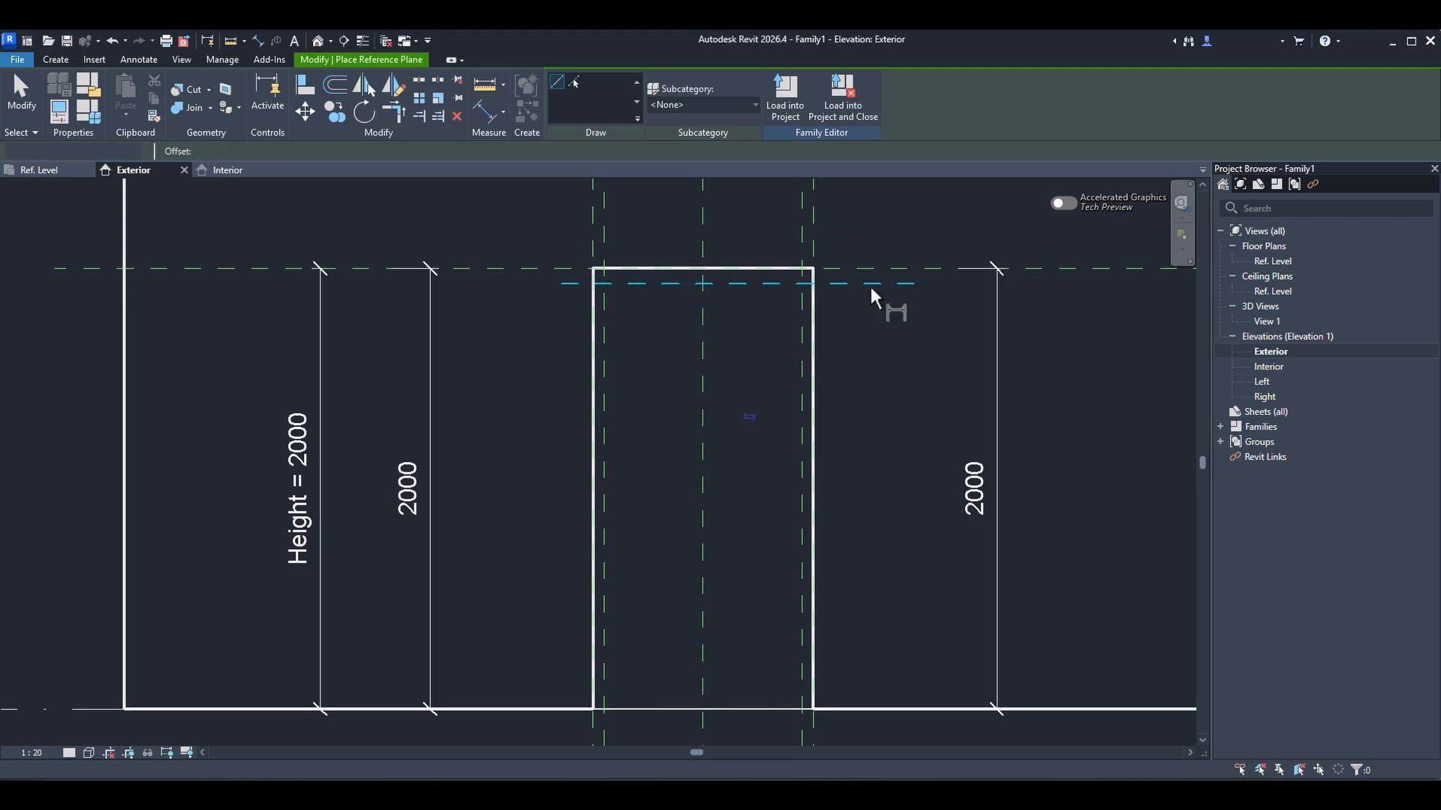
{"action": "left_click", "coordinate": [871, 283]}
{"action": "left_click", "coordinate": [883, 270]}
{"action": "left_click", "coordinate": [937, 311]}
{"action": "key", "text": "Escape"}
- Label the head dimension with the Frame Width parameter
{"action": "left_click", "coordinate": [934, 282]}
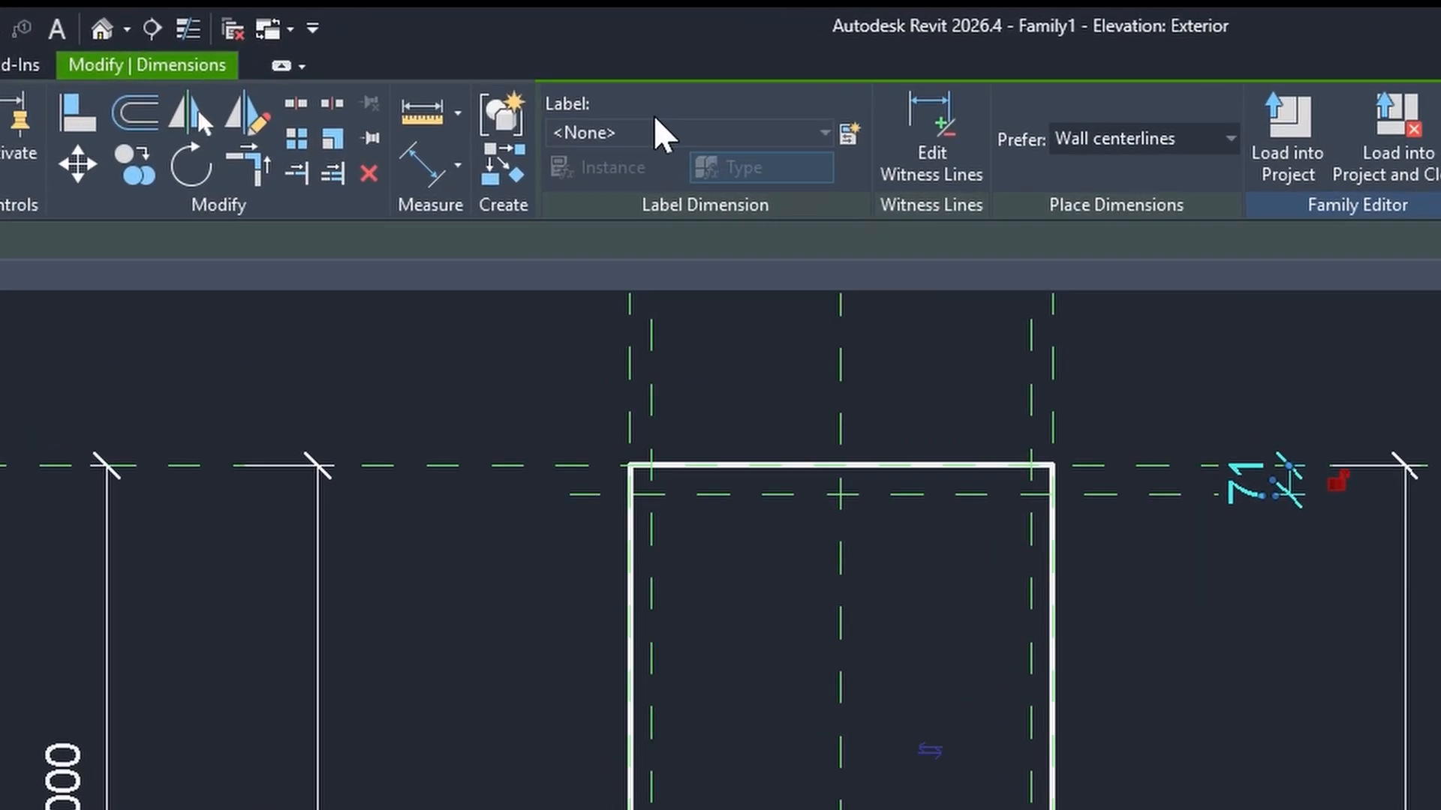
{"action": "left_click", "coordinate": [660, 133]}
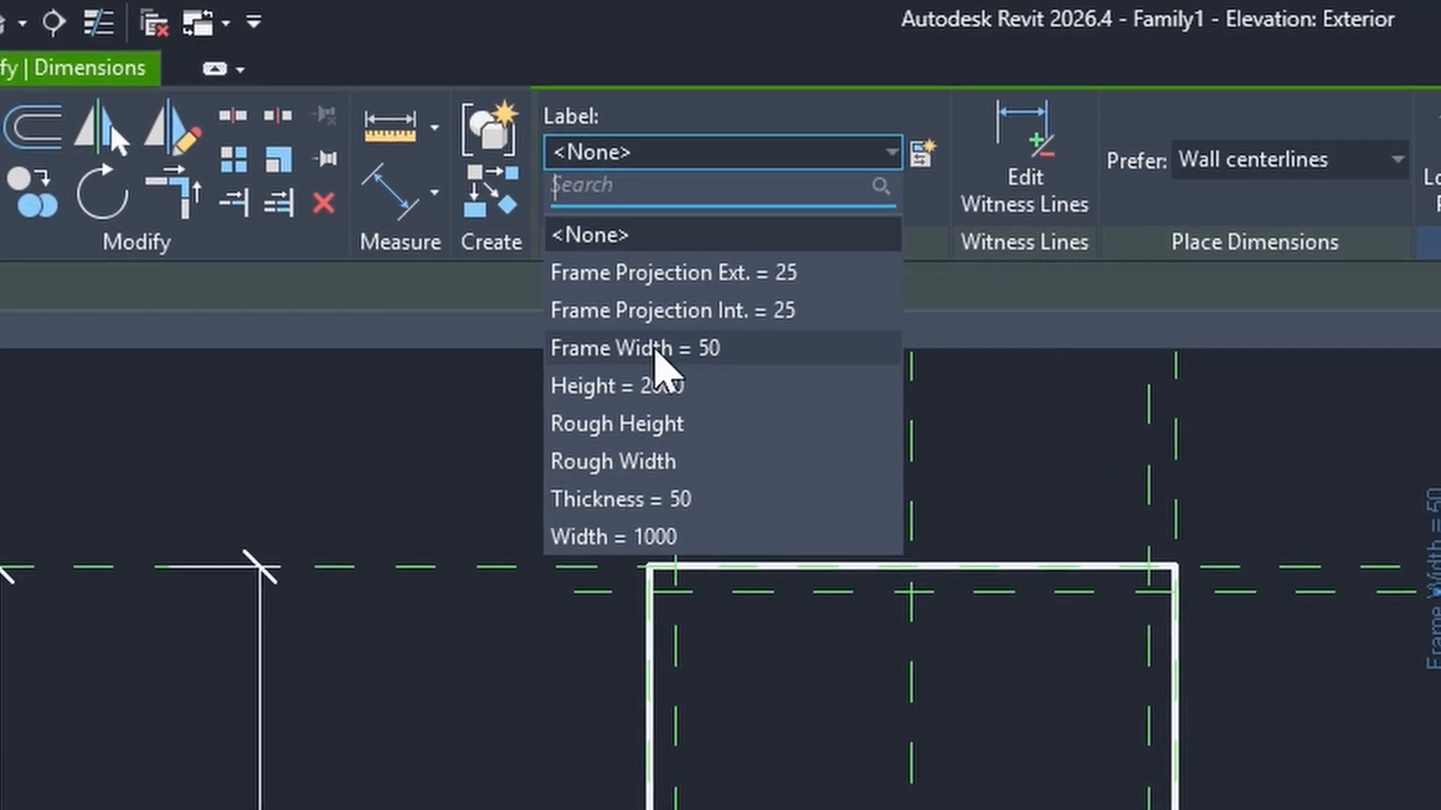
{"action": "left_click", "coordinate": [655, 349]}
{"action": "left_click", "coordinate": [645, 666]}
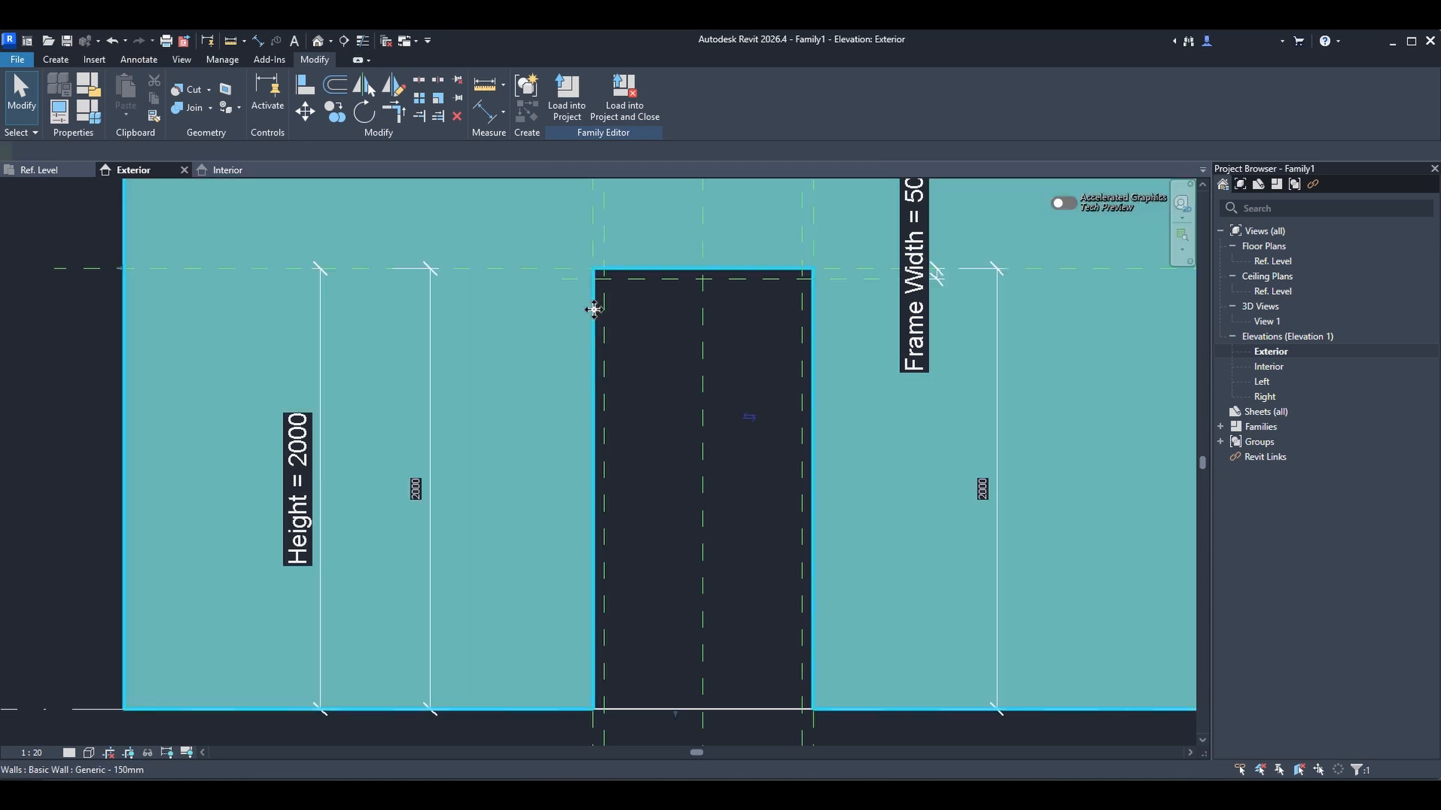
- Temporarily hide the wall and the opening cut in the Exterior elevation so only the reference planes remain
{"action": "key", "text": "h"}
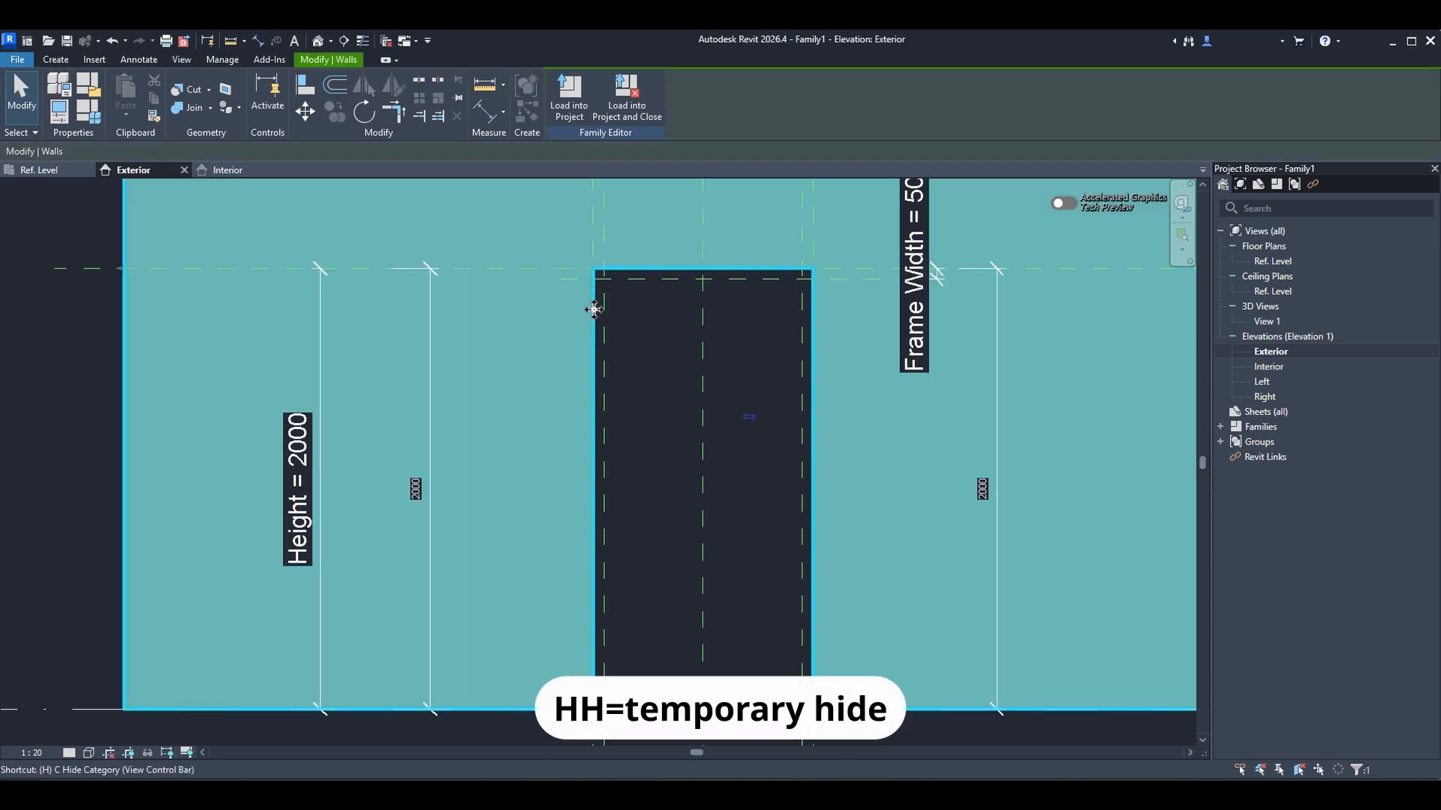
{"action": "key", "text": "h"}
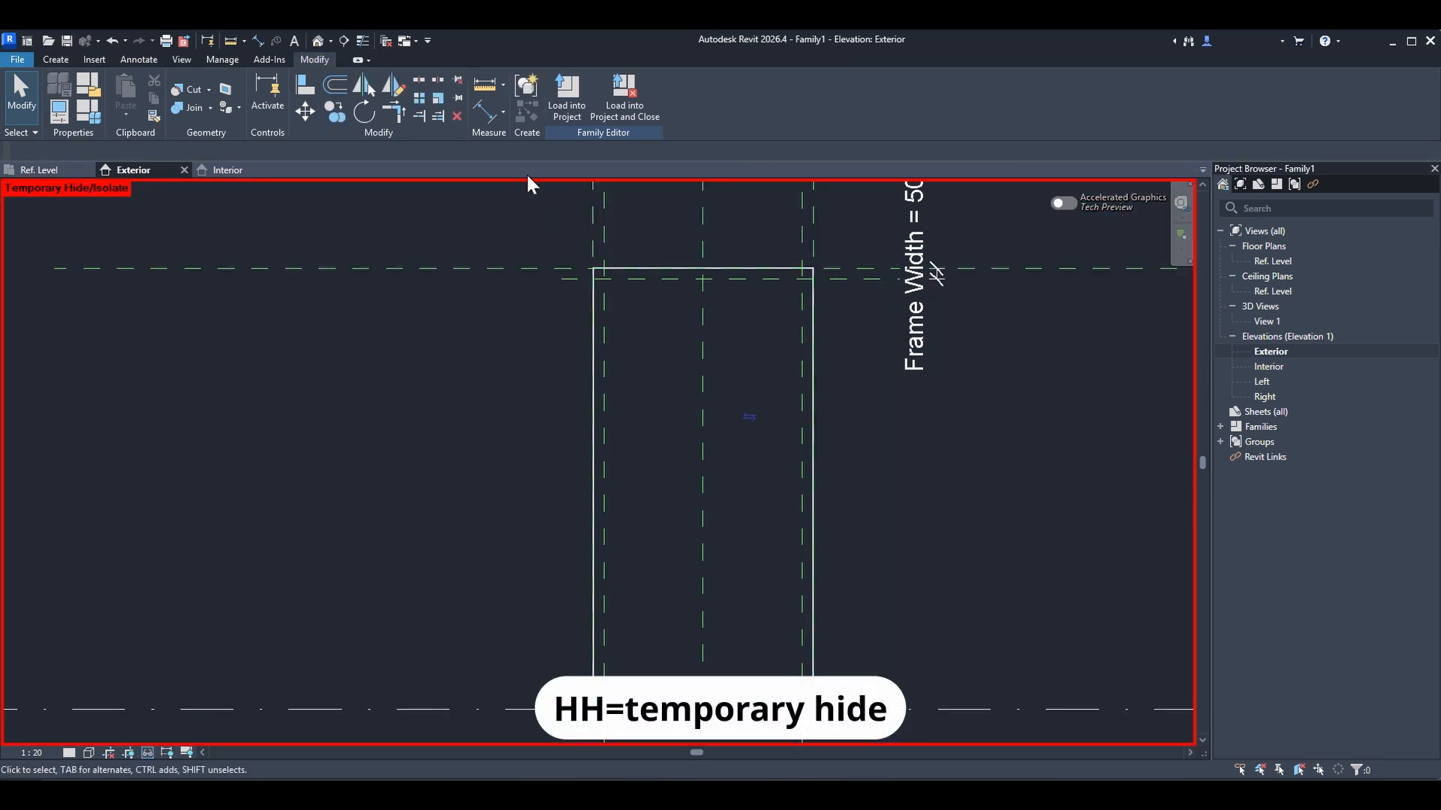
{"action": "left_click", "coordinate": [594, 283]}
{"action": "key", "text": "h"}
{"action": "key", "text": "h"}
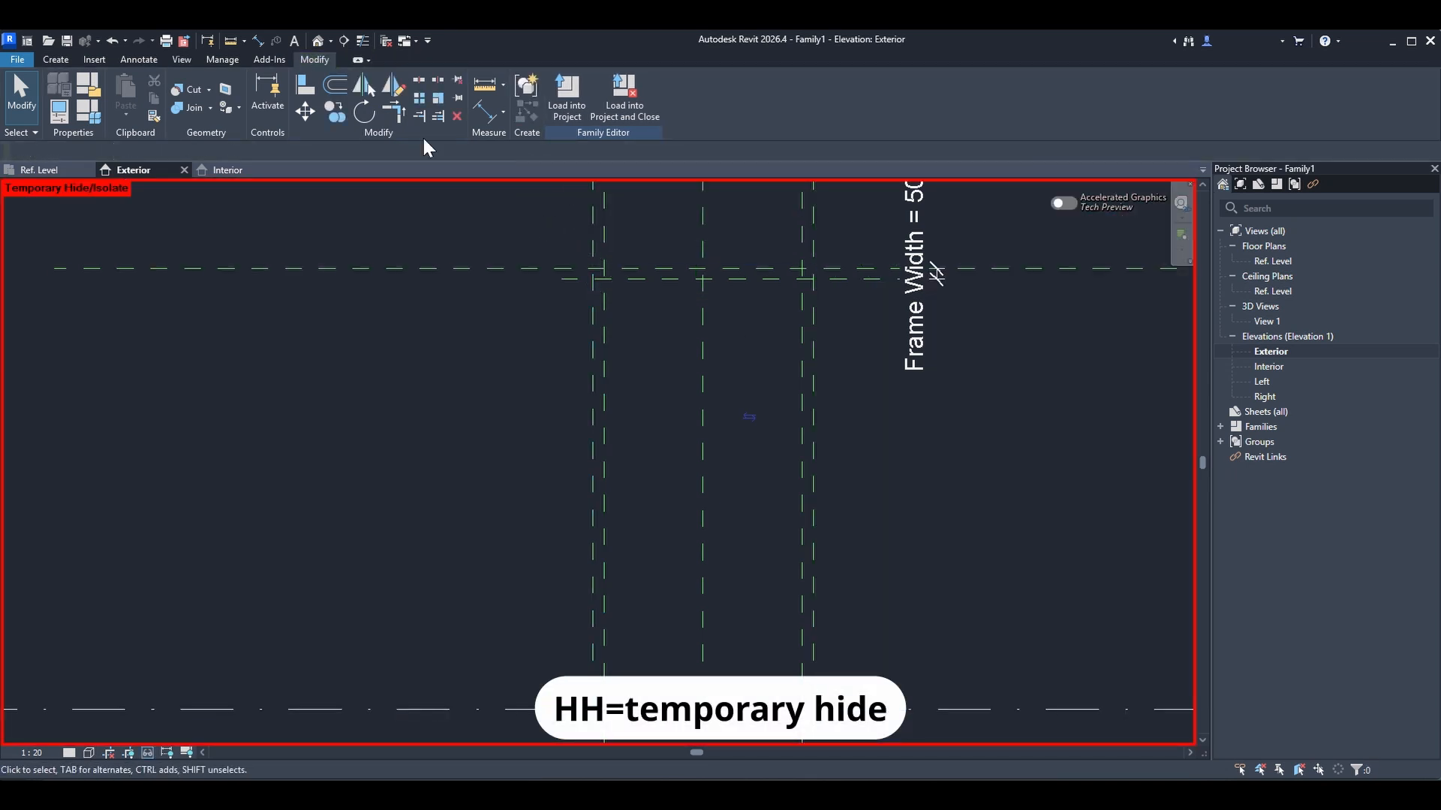
- Start an extrusion and sketch a 1000 by 2000 mm outer frame rectangle from the opening's head to the floor, locking its sides
{"action": "left_click", "coordinate": [60, 60]}
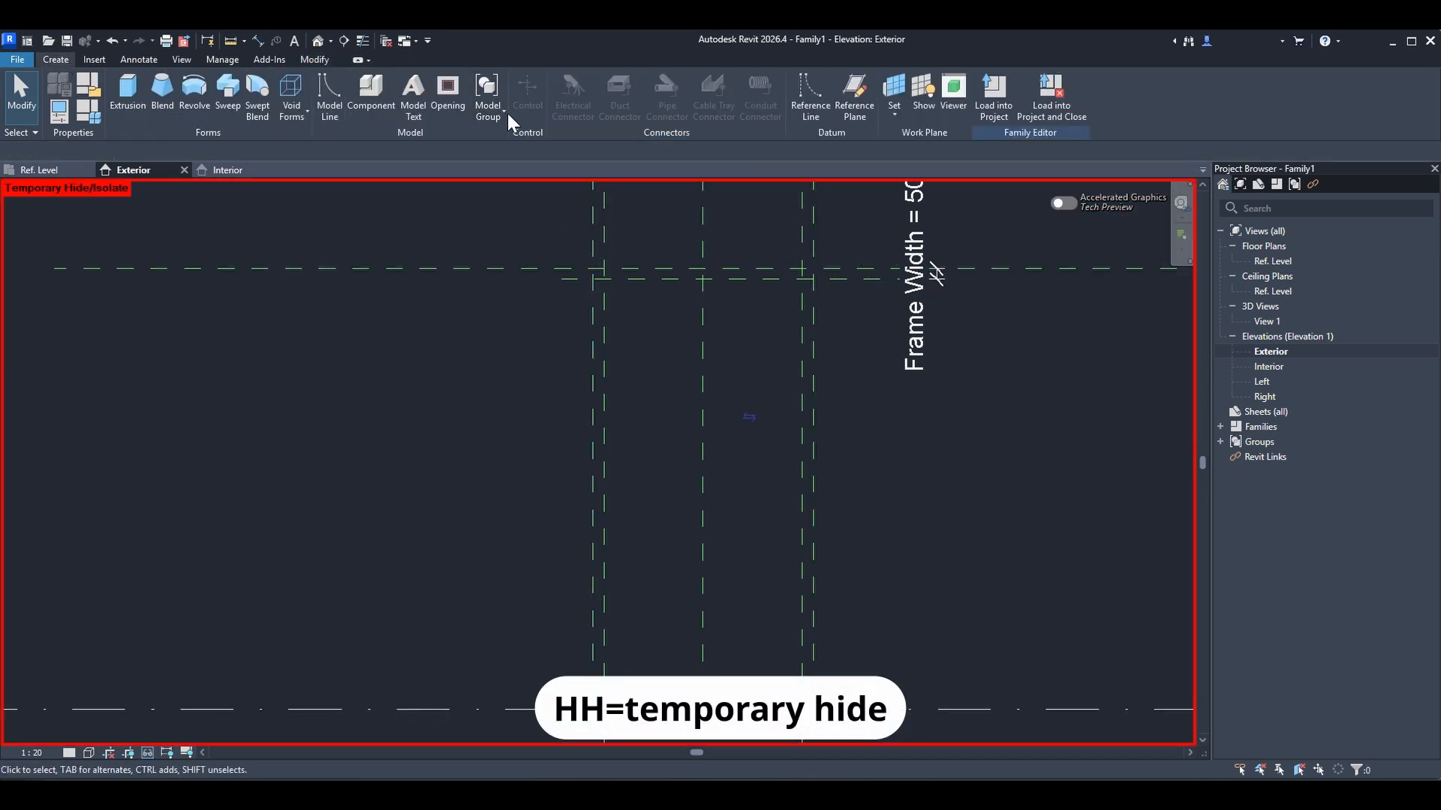
{"action": "left_click", "coordinate": [129, 87]}
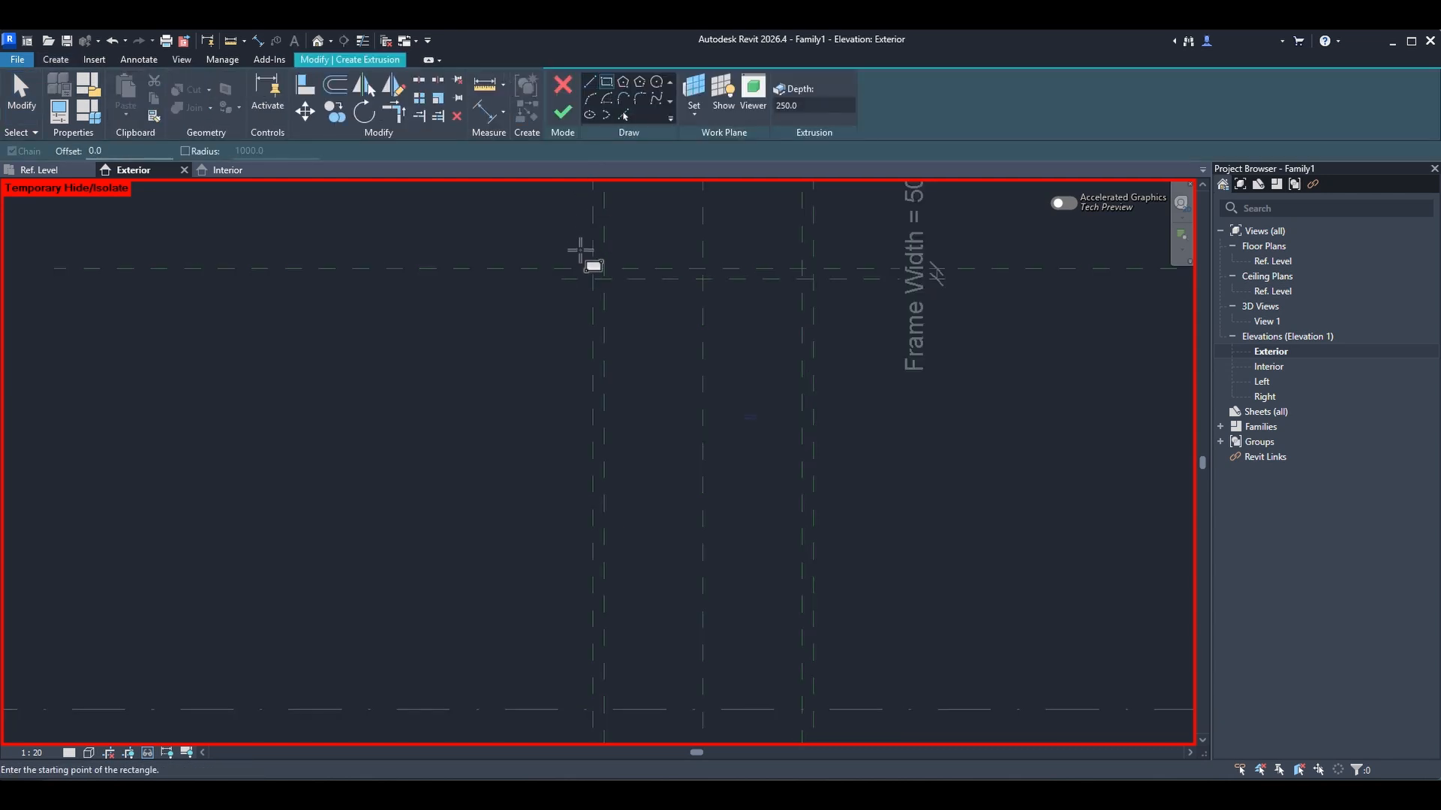
{"action": "left_click", "coordinate": [592, 268]}
{"action": "middle_click_drag", "start_coordinate": [738, 503], "coordinate": [739, 345]}
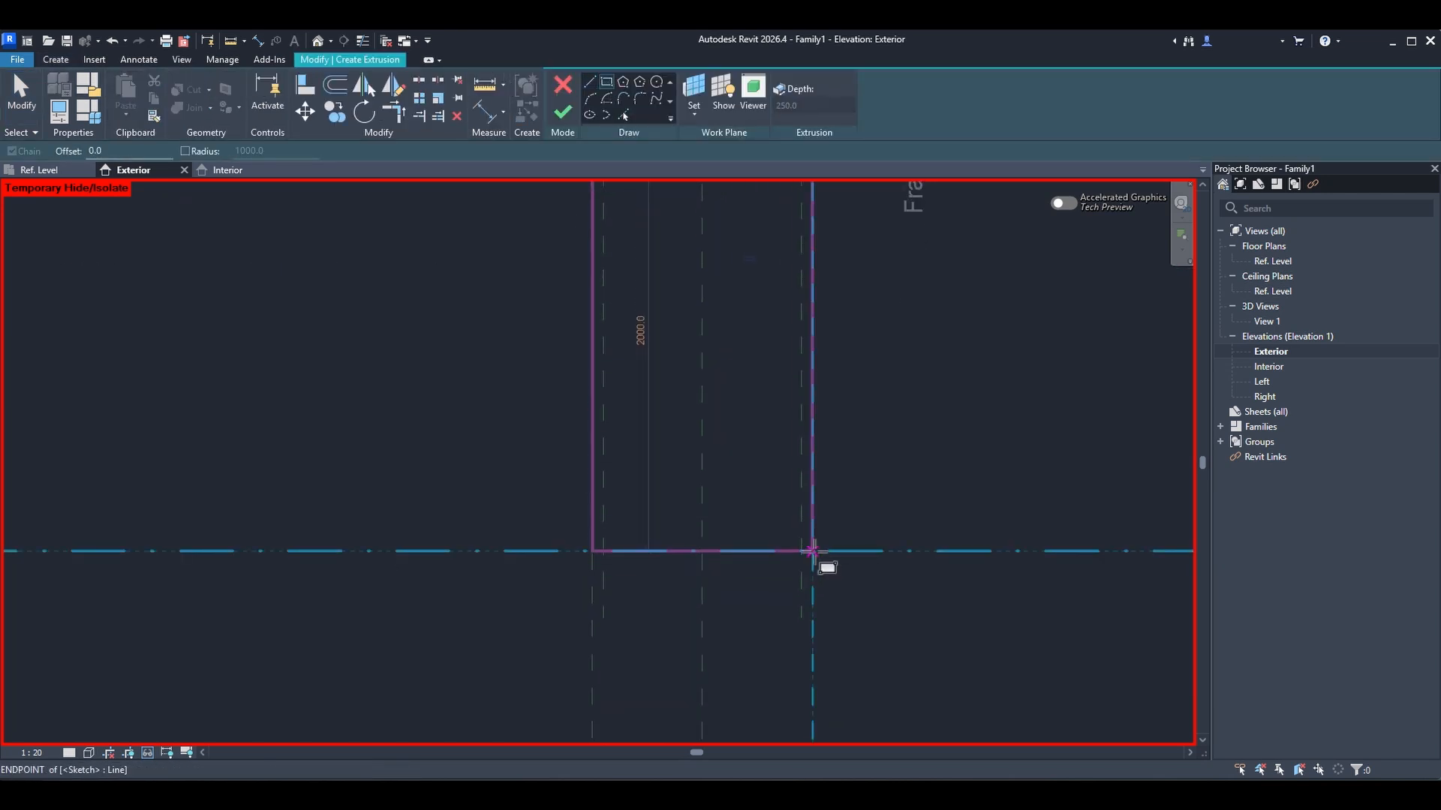
{"action": "left_click", "coordinate": [812, 550]}
{"action": "scroll", "coordinate": [811, 548], "scroll_direction": "down", "scroll_amount": 2}
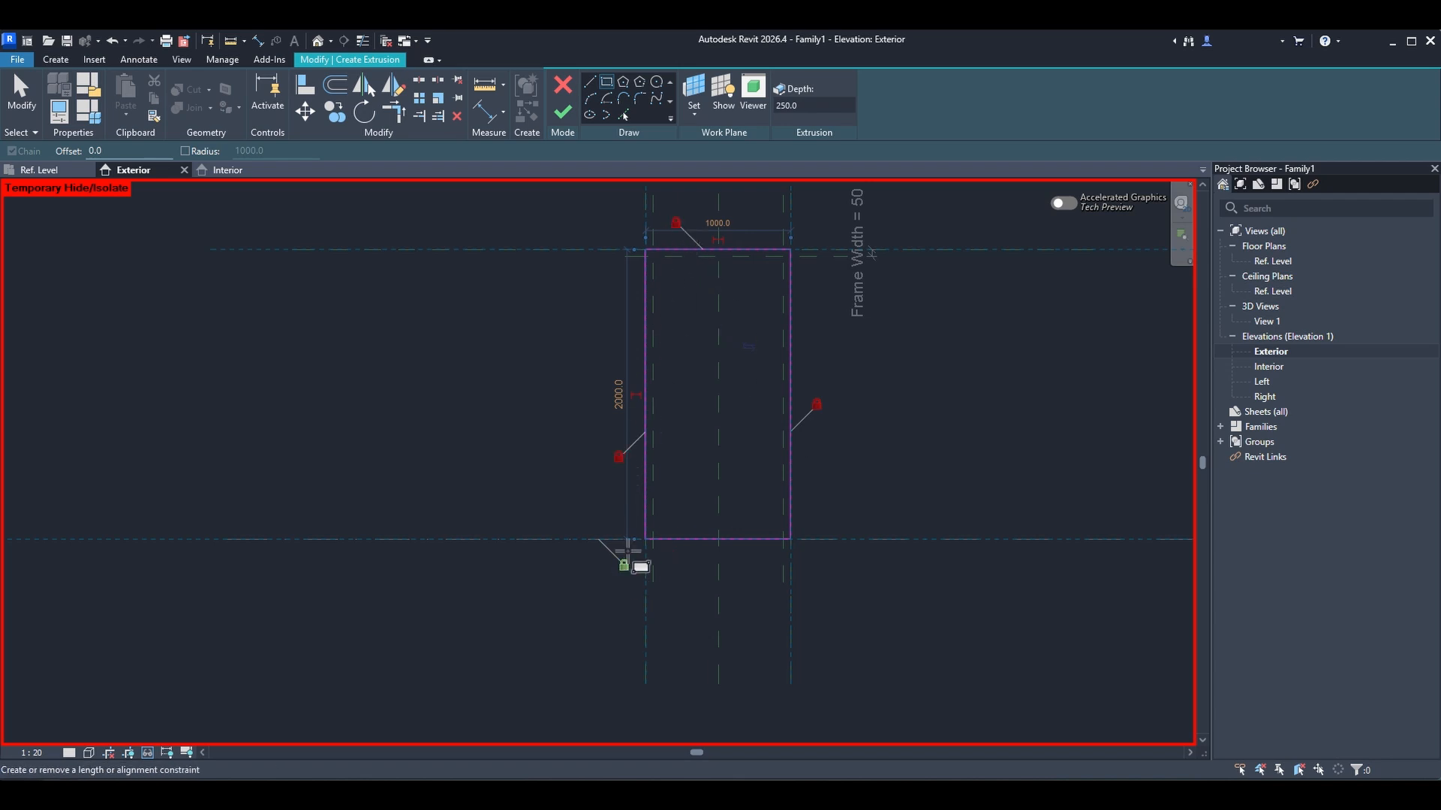
{"action": "scroll", "coordinate": [754, 285], "scroll_direction": "up", "scroll_amount": 1}
- Sketch an inner rectangle about 900 by 1768 mm from the inner frame reference planes, locking its head and jamb lines
{"action": "left_click", "coordinate": [787, 254]}
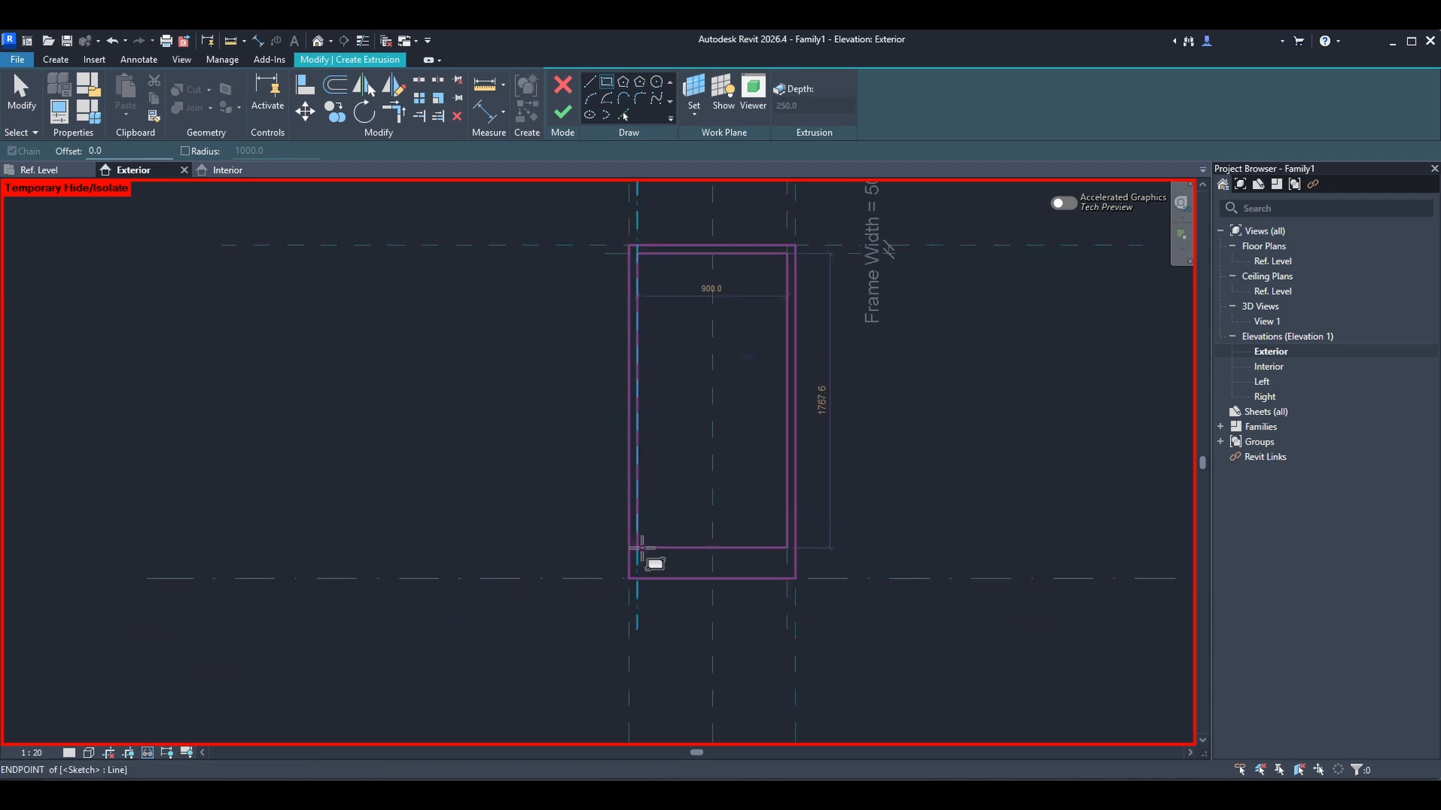
{"action": "left_click", "coordinate": [637, 548]}
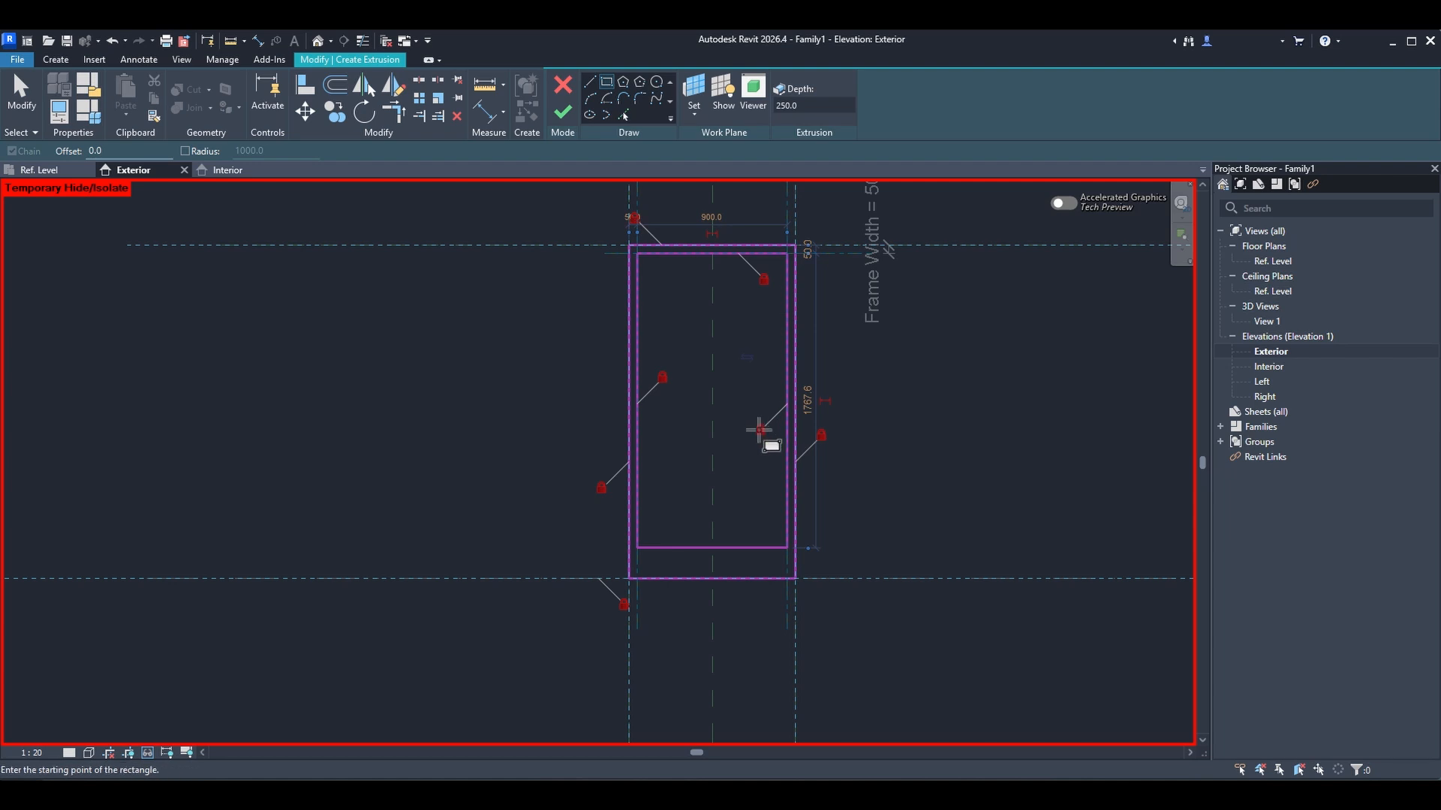
{"action": "key", "text": "Escape"}
{"action": "key", "text": "Escape"}
- Delete the inner rectangle's bottom line and split the outer rectangle's bottom line between the jambs
{"action": "scroll", "coordinate": [750, 547], "scroll_direction": "up", "scroll_amount": 1}
{"action": "left_click", "coordinate": [749, 547]}
{"action": "key", "text": "Delete"}
{"action": "scroll", "coordinate": [750, 548], "scroll_direction": "up", "scroll_amount": 1}
{"action": "key", "text": "s"}
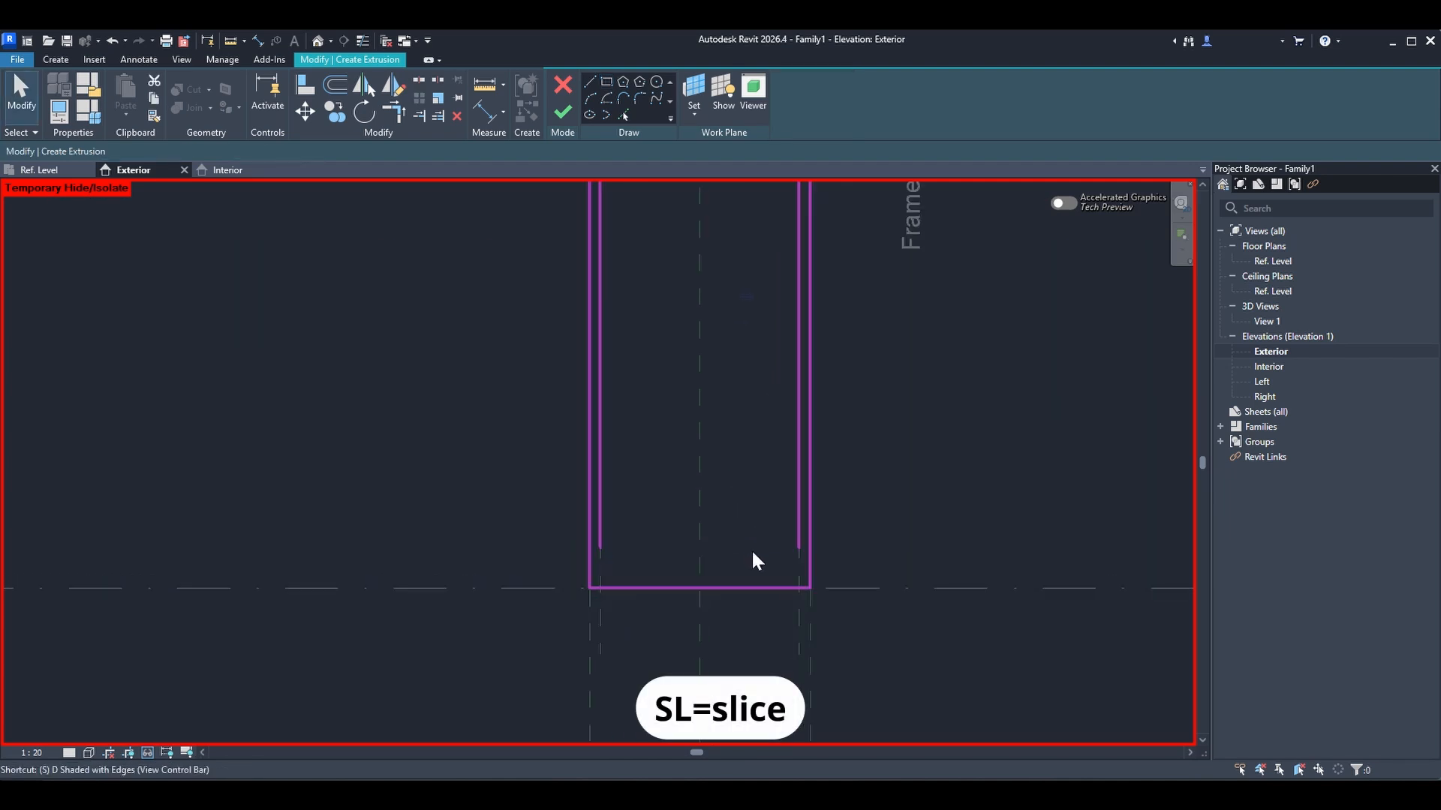
{"action": "key", "text": "l"}
{"action": "left_click", "coordinate": [762, 589]}
- Trim both inner jamb lines to the split floor line and finish the frame extrusion
{"action": "scroll", "coordinate": [806, 568], "scroll_direction": "up", "scroll_amount": 2}
{"action": "key", "text": "t"}
{"action": "key", "text": "r"}
{"action": "left_click", "coordinate": [794, 529]}
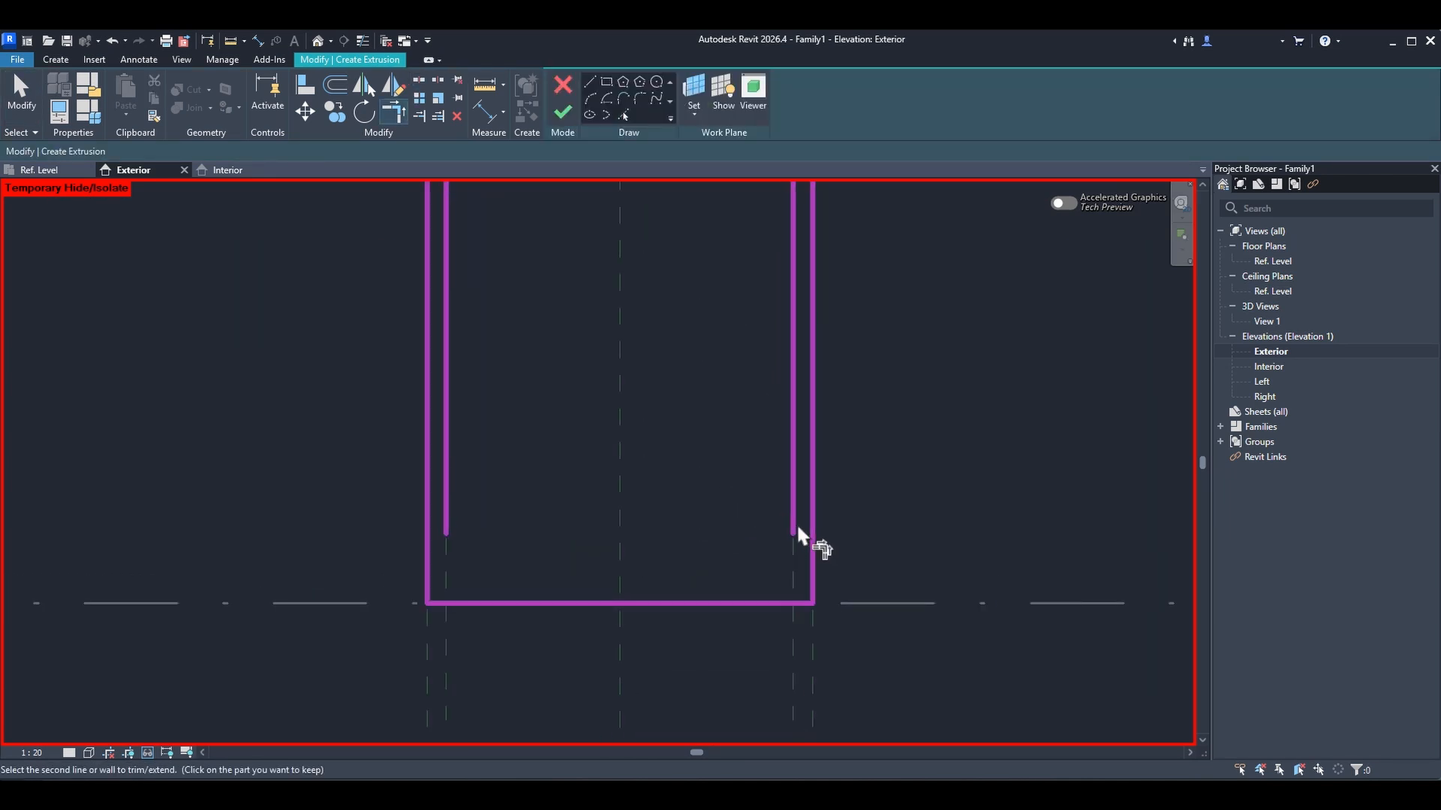
{"action": "left_click", "coordinate": [803, 603]}
{"action": "left_click", "coordinate": [438, 603]}
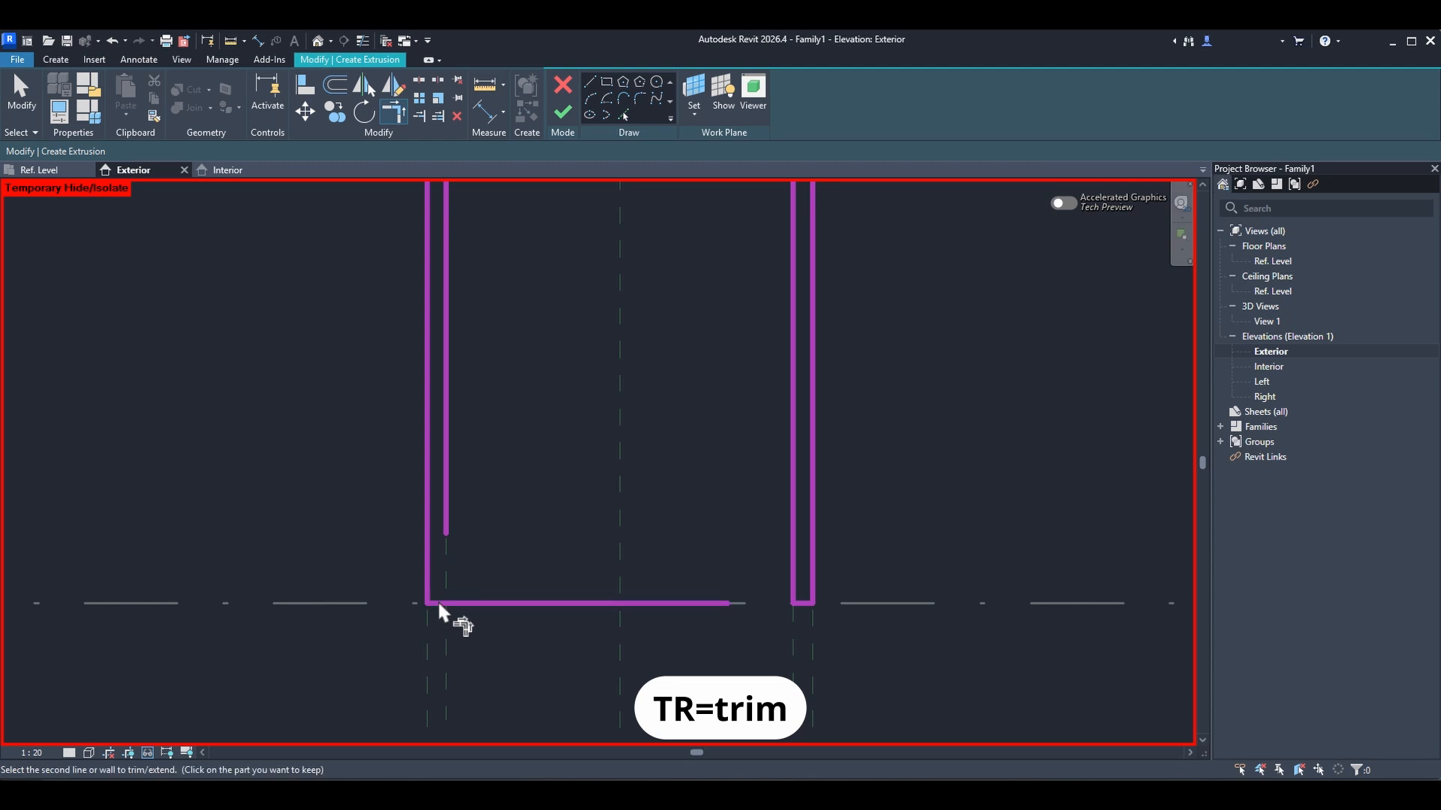
{"action": "left_click", "coordinate": [447, 512]}
{"action": "middle_click_drag", "start_coordinate": [628, 315], "coordinate": [681, 565]}
{"action": "scroll", "coordinate": [667, 338], "scroll_direction": "down", "scroll_amount": 2}
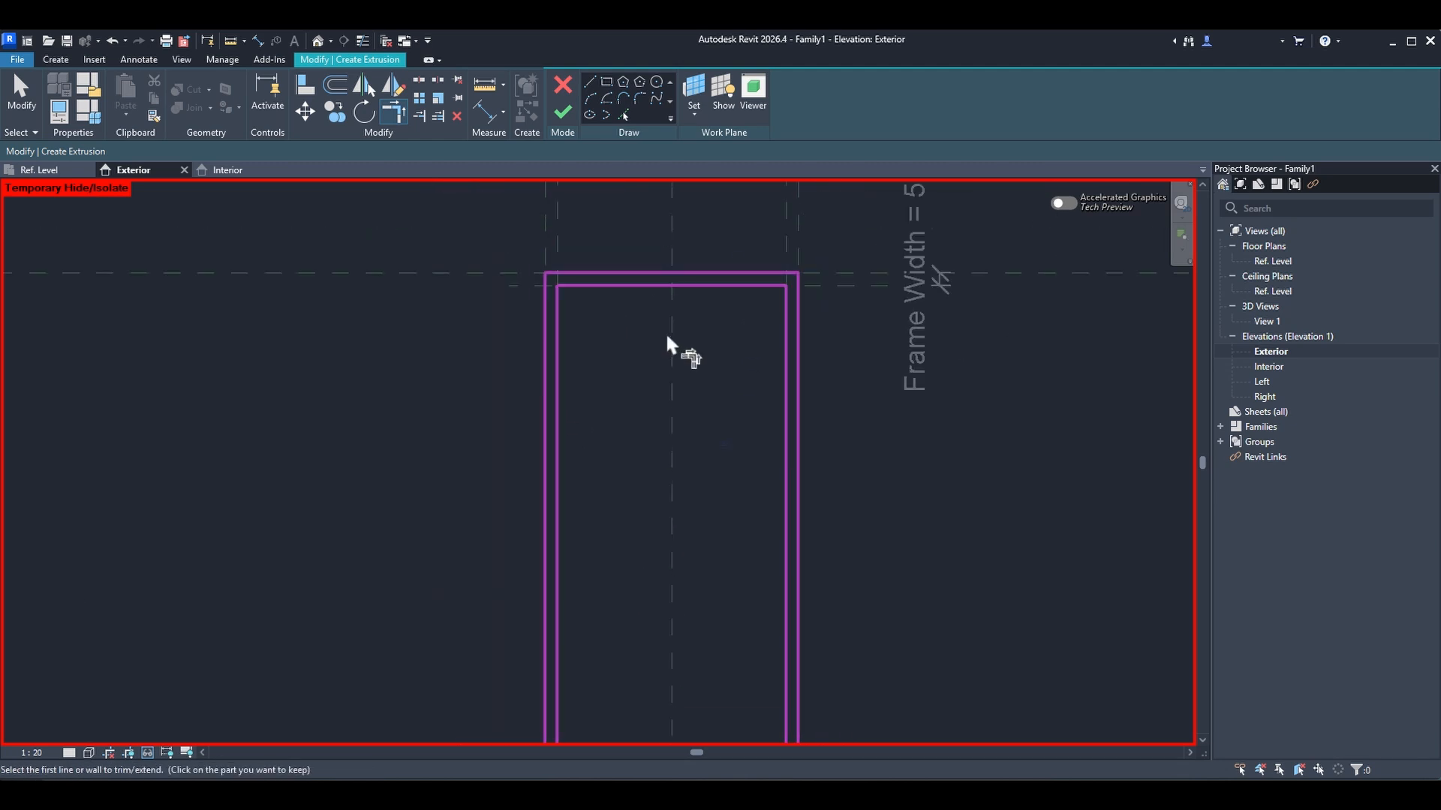
{"action": "left_click", "coordinate": [561, 114]}
- In the Ref. Level floor plan, align the frame's edge to the Exterior reference plane and lock it
{"action": "double_click", "coordinate": [1268, 260]}
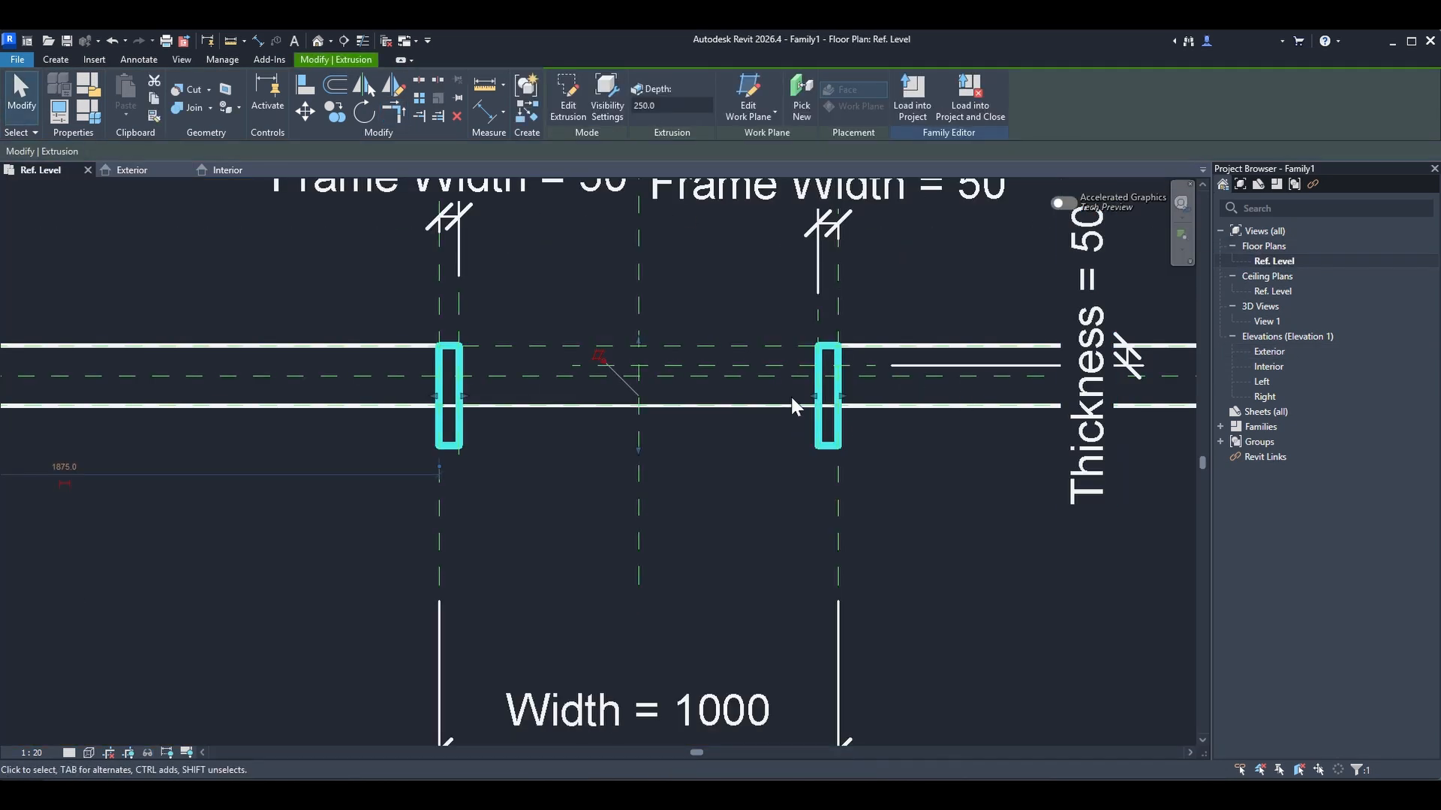
{"action": "key", "text": "Escape"}
{"action": "scroll", "coordinate": [791, 398], "scroll_direction": "up", "scroll_amount": 1}
{"action": "key", "text": "a"}
{"action": "key", "text": "l"}
{"action": "scroll", "coordinate": [784, 372], "scroll_direction": "up", "scroll_amount": 2}
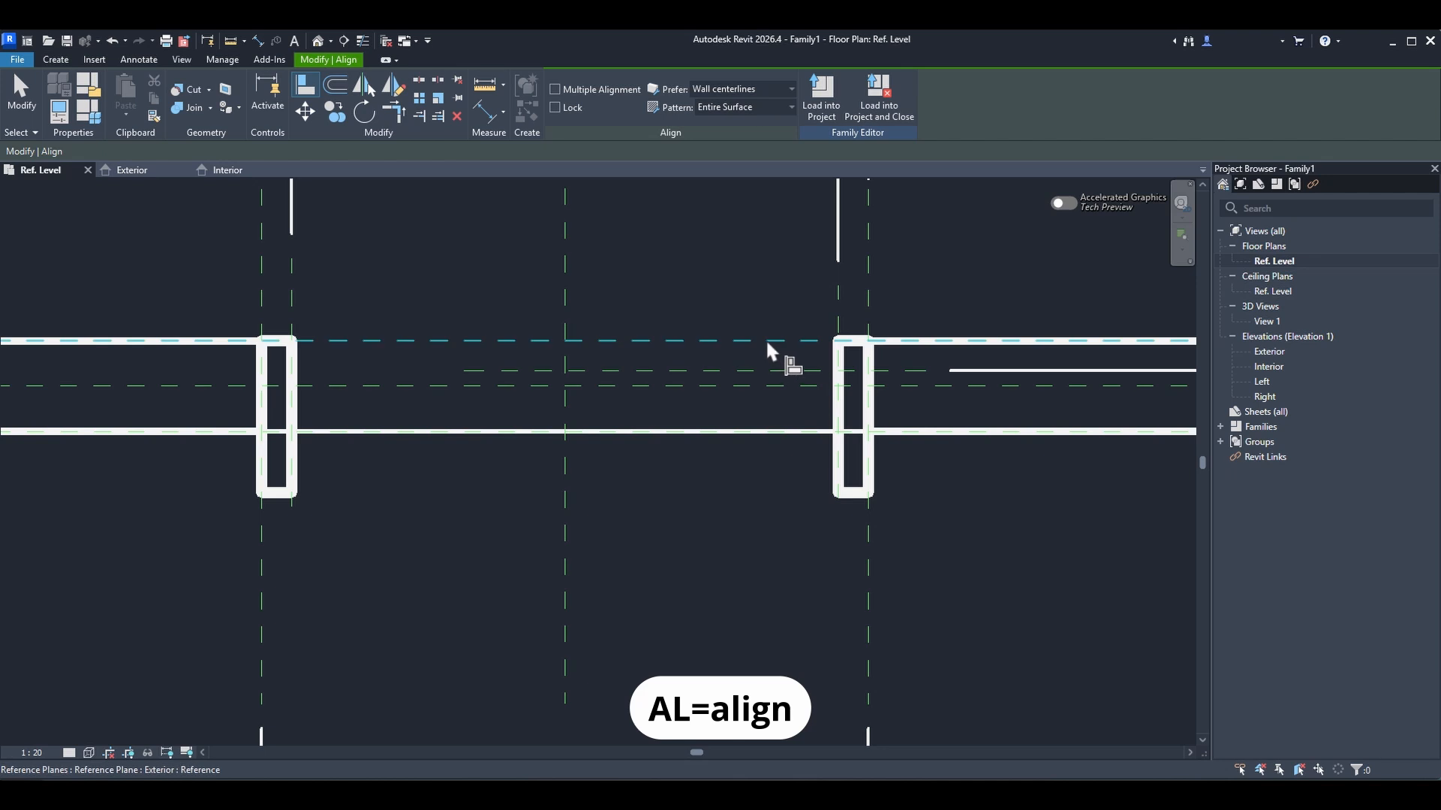
{"action": "left_click", "coordinate": [767, 343]}
{"action": "left_click", "coordinate": [848, 346]}
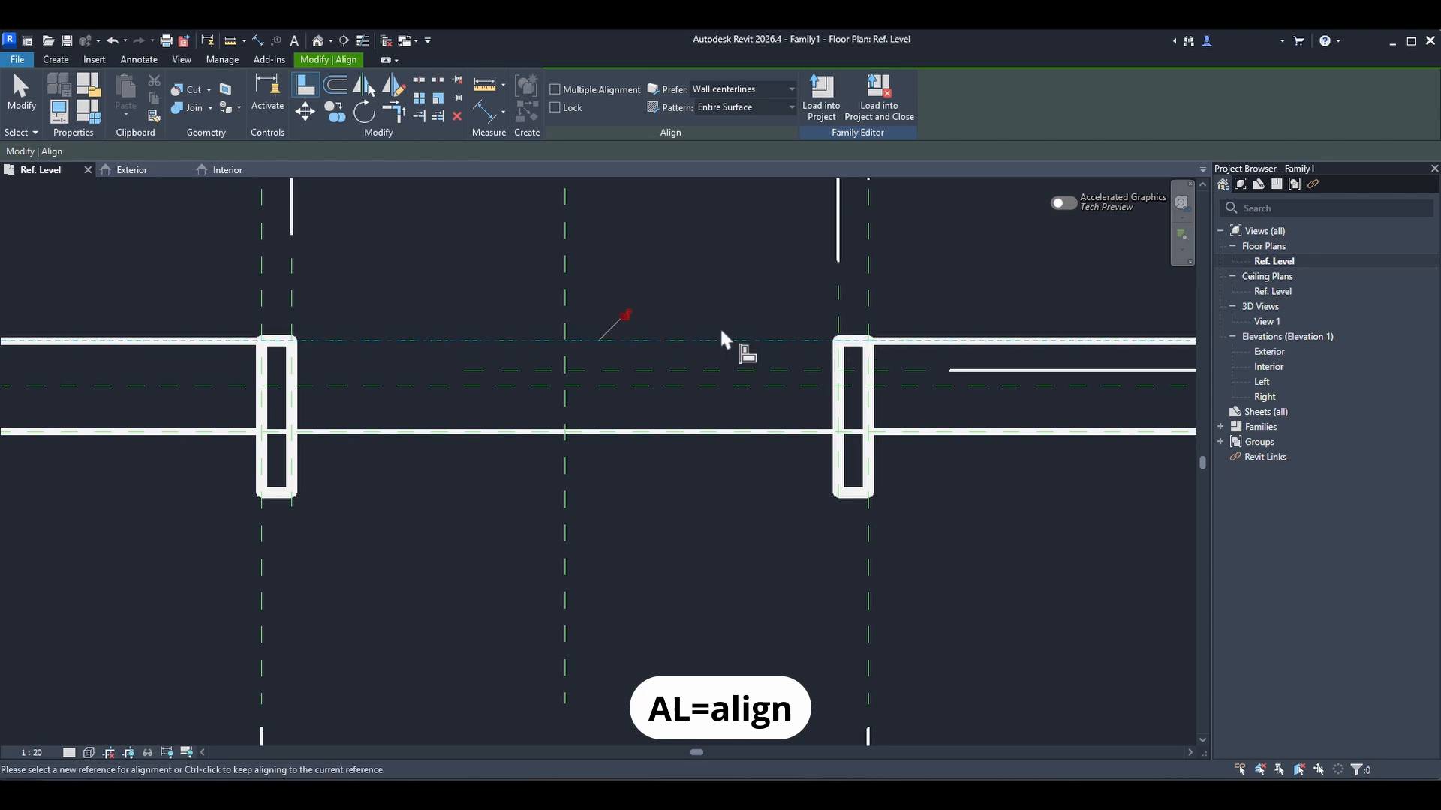
{"action": "left_click", "coordinate": [626, 315]}
- Align the frame's projecting edge to the opposite wall face's reference plane and lock it
{"action": "left_click", "coordinate": [747, 433]}
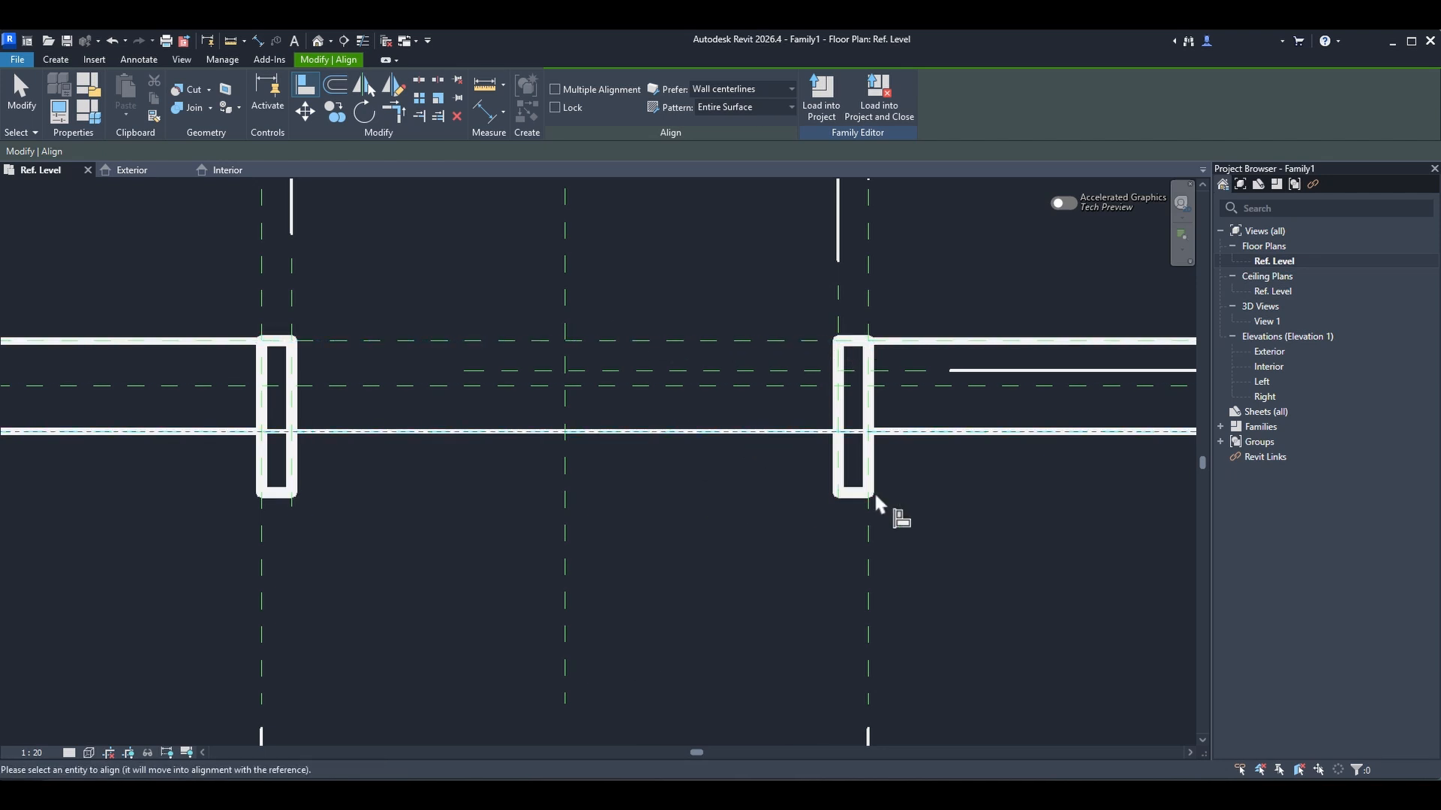
{"action": "left_click", "coordinate": [863, 496]}
{"action": "scroll", "coordinate": [706, 494], "scroll_direction": "down", "scroll_amount": 3}
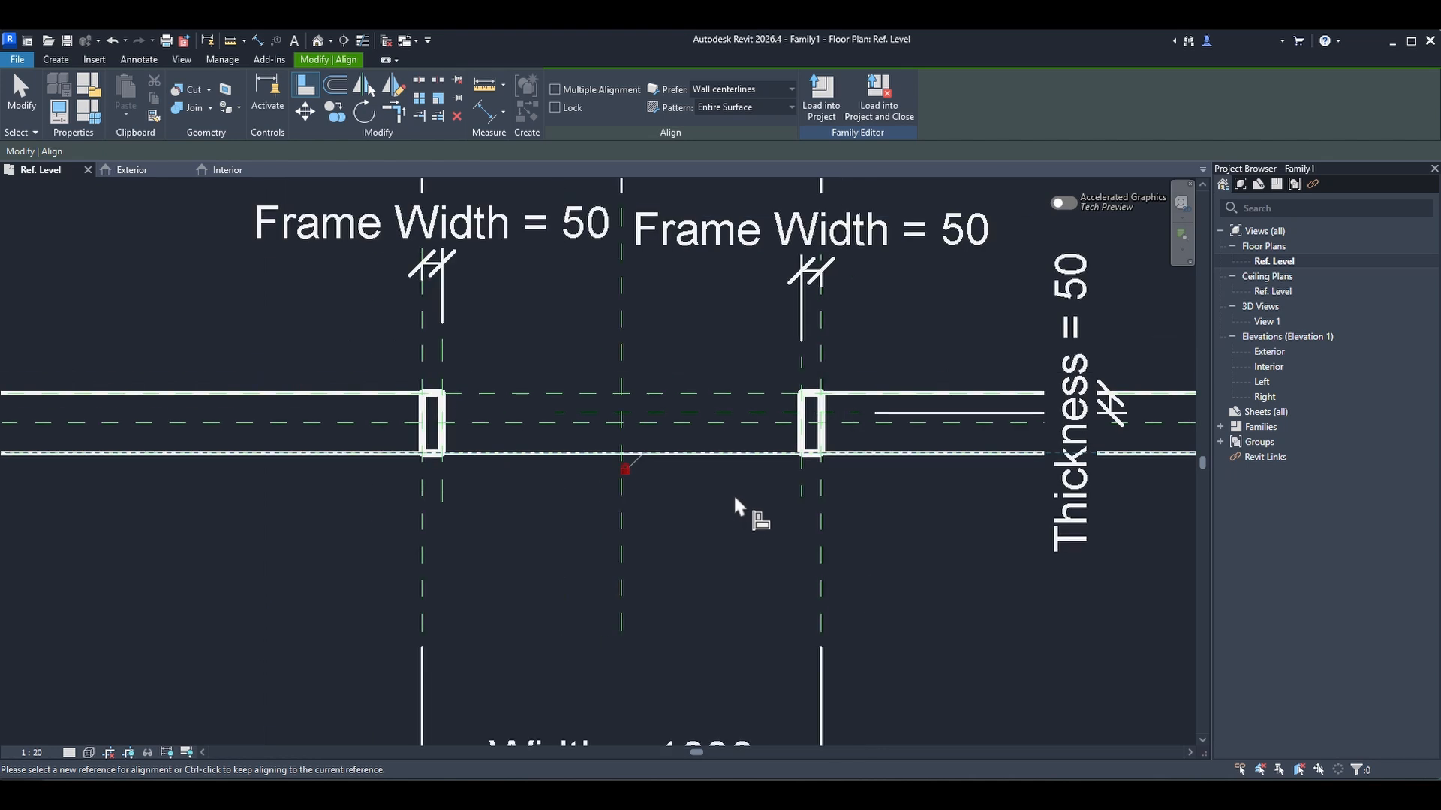
{"action": "scroll", "coordinate": [592, 433], "scroll_direction": "up", "scroll_amount": 3}
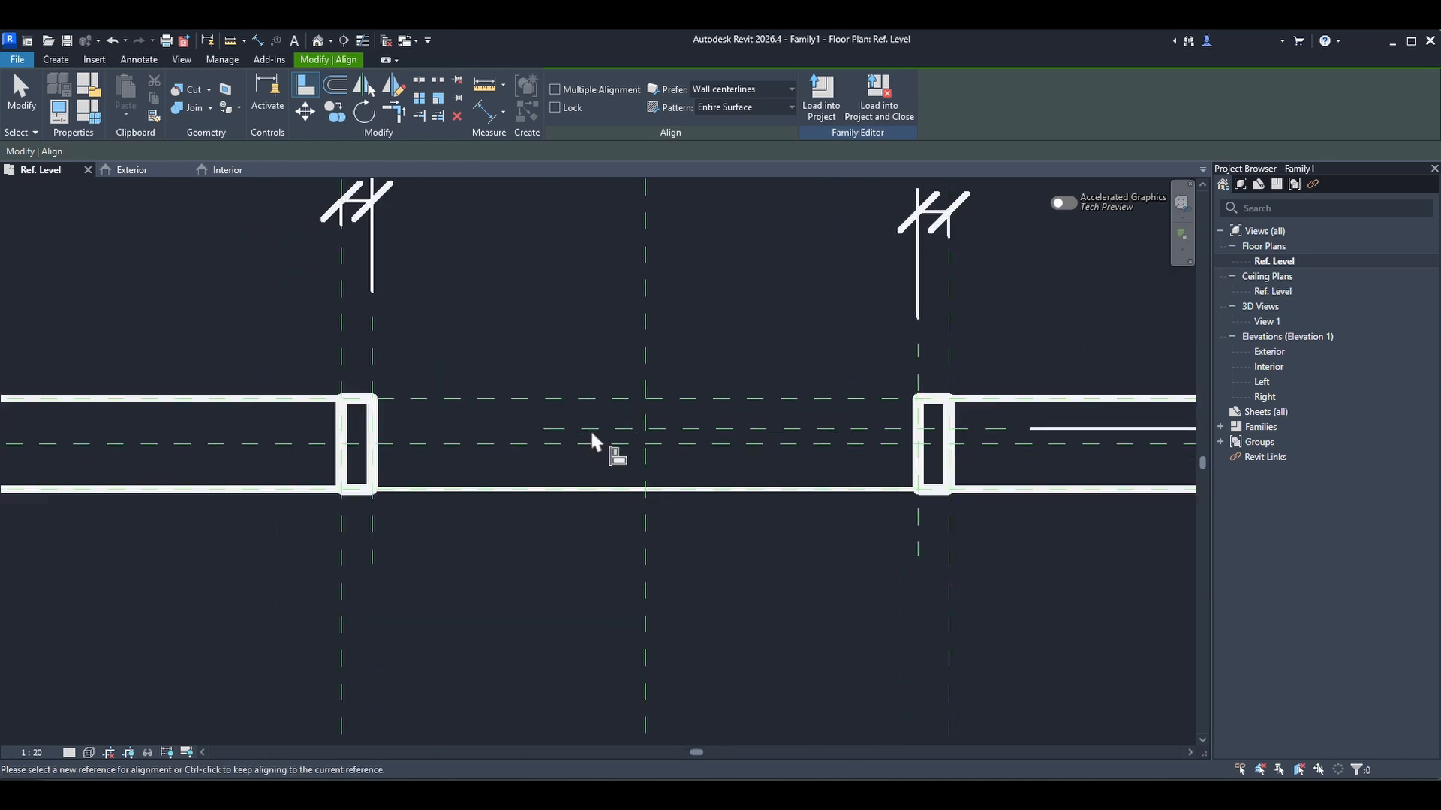
- In the Interior elevation, start a panel extrusion, pick and lock the frame head's lower reference plane, and enable Lock for picked lines
{"action": "double_click", "coordinate": [1267, 352]}
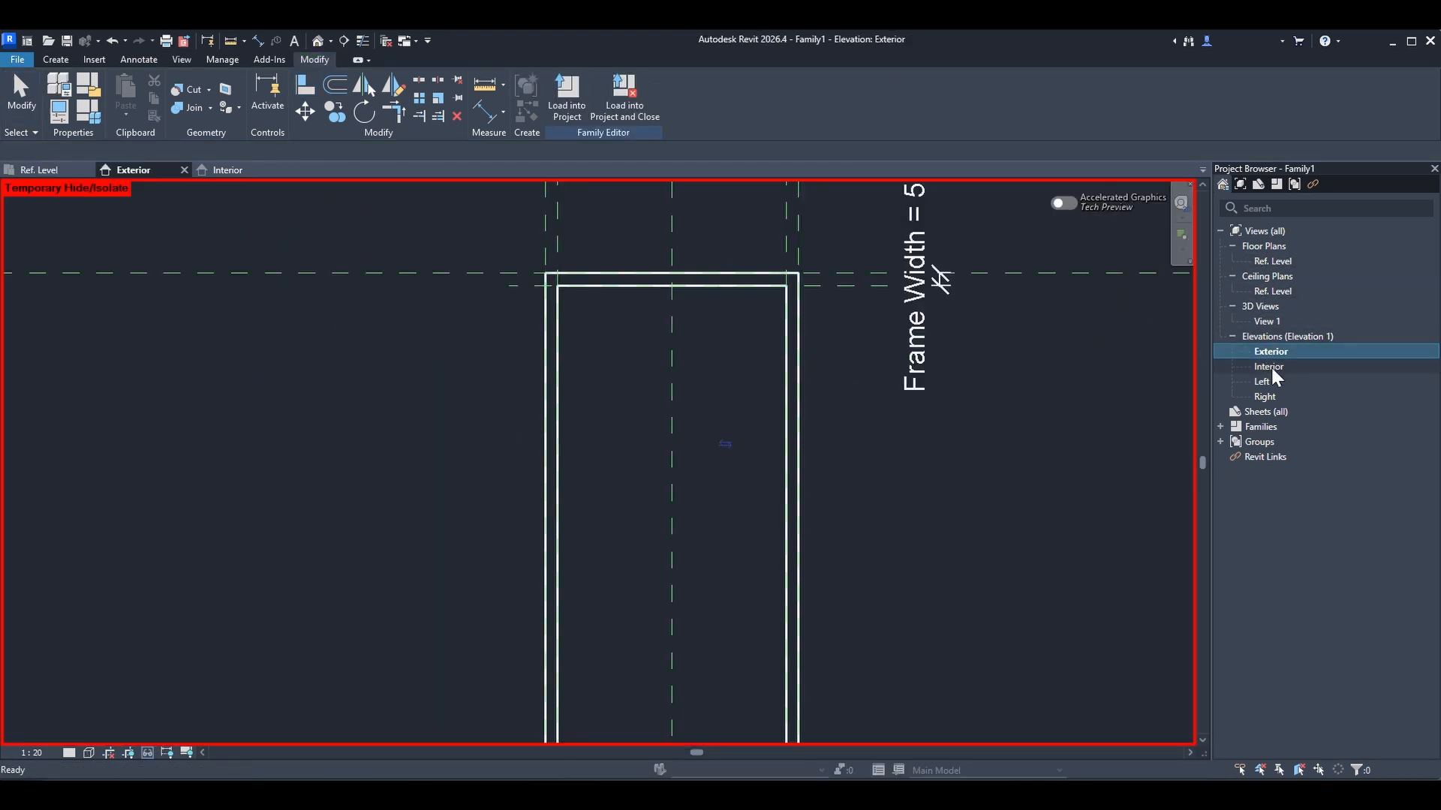
{"action": "double_click", "coordinate": [1268, 367]}
{"action": "scroll", "coordinate": [704, 387], "scroll_direction": "up", "scroll_amount": 5}
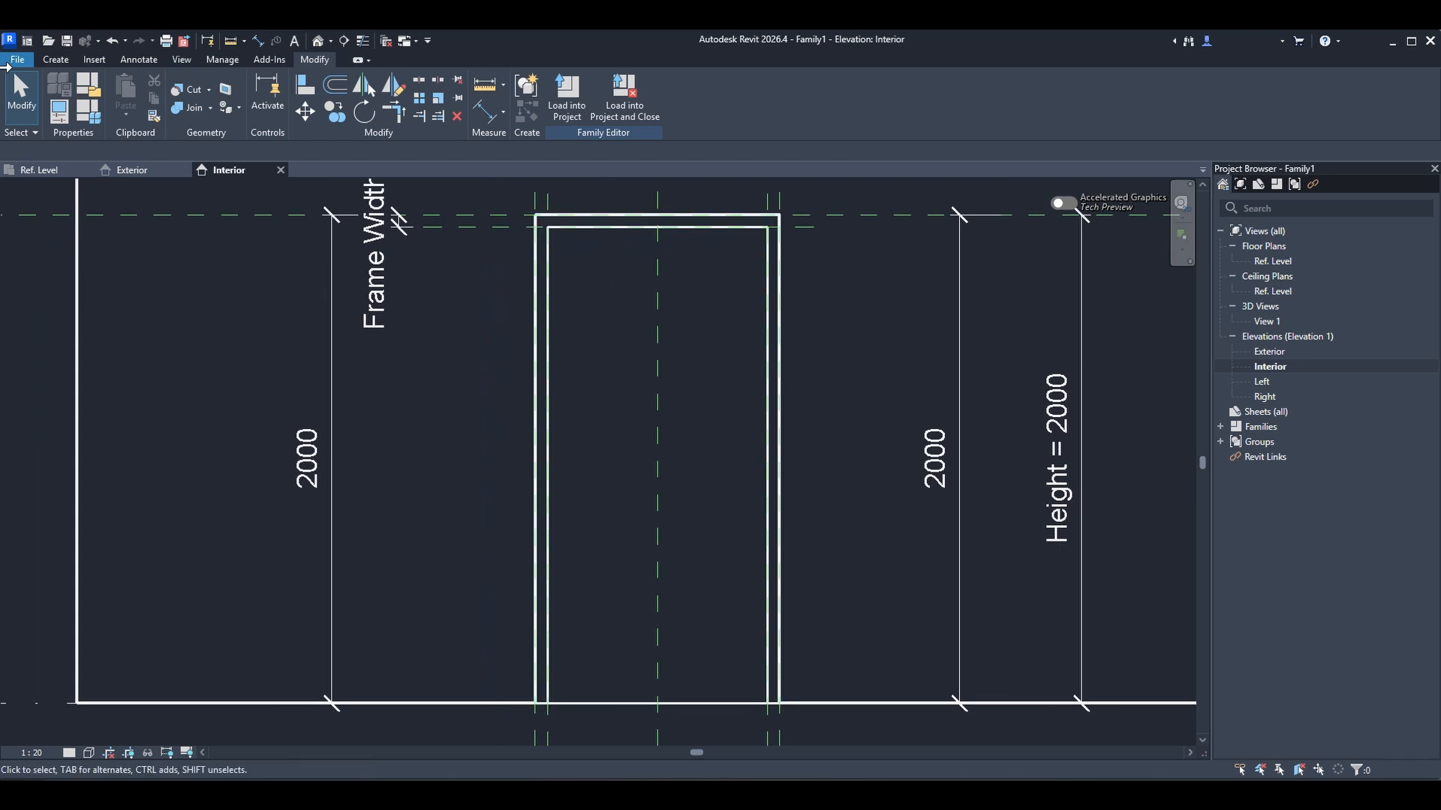
{"action": "left_click", "coordinate": [59, 60]}
{"action": "left_click", "coordinate": [129, 88]}
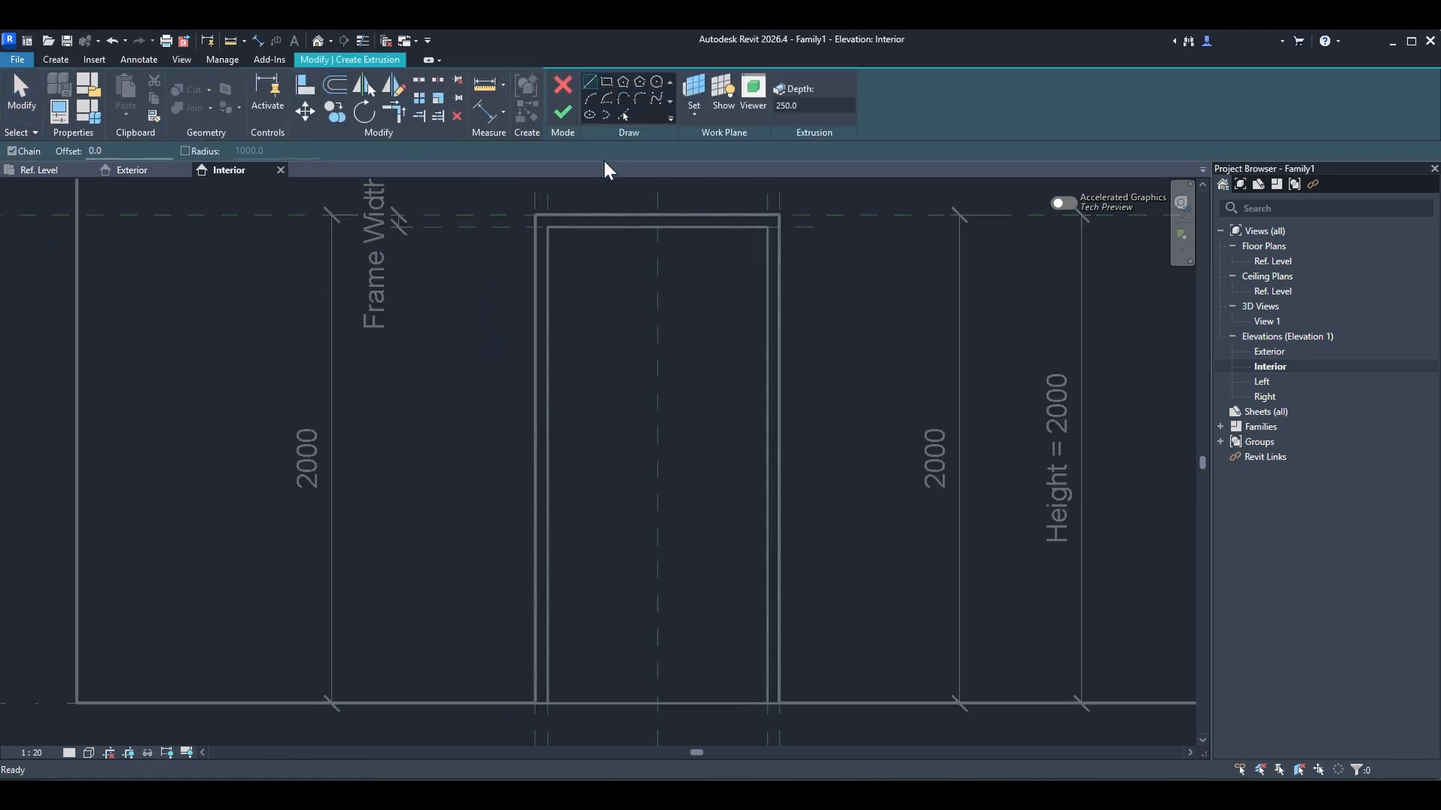
{"action": "left_click", "coordinate": [622, 114]}
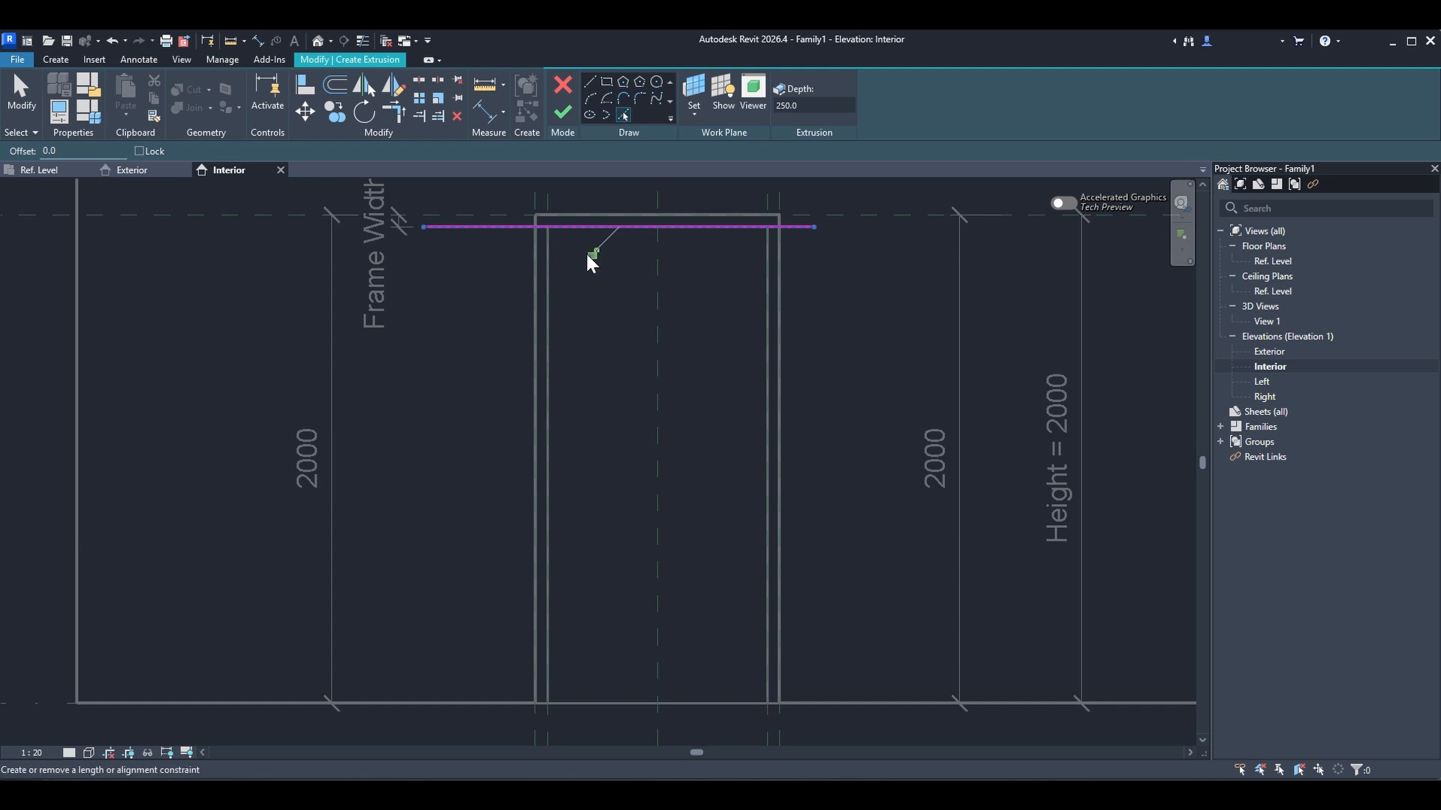
{"action": "left_click", "coordinate": [140, 151]}
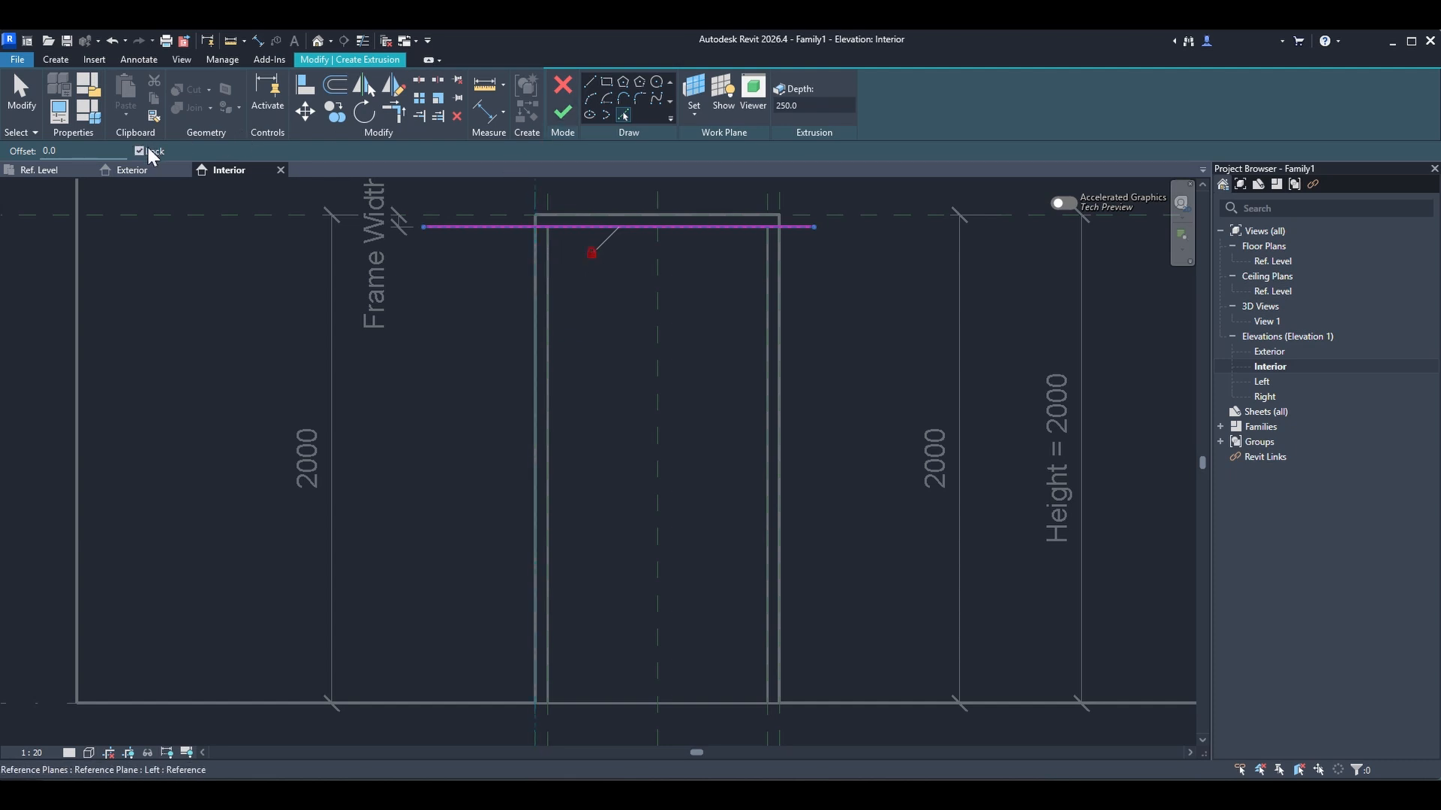
- Pick the two inner jamb reference planes and the Ref. Level line as locked sketch lines for the door panel
{"action": "middle_click_drag", "start_coordinate": [589, 197], "coordinate": [643, 283]}
{"action": "left_click", "coordinate": [550, 248]}
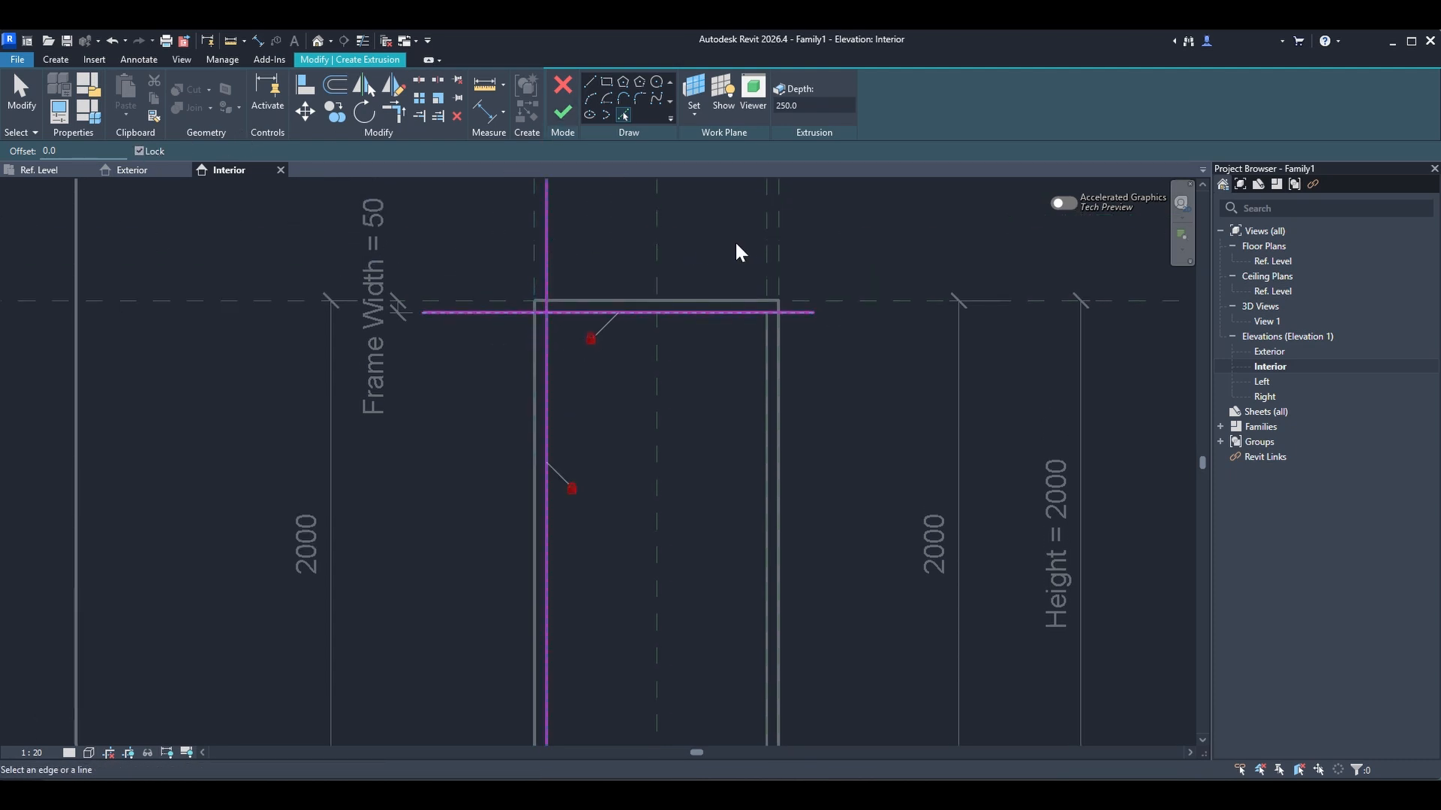
{"action": "left_click", "coordinate": [765, 253]}
{"action": "middle_click_drag", "start_coordinate": [765, 539], "coordinate": [782, 269]}
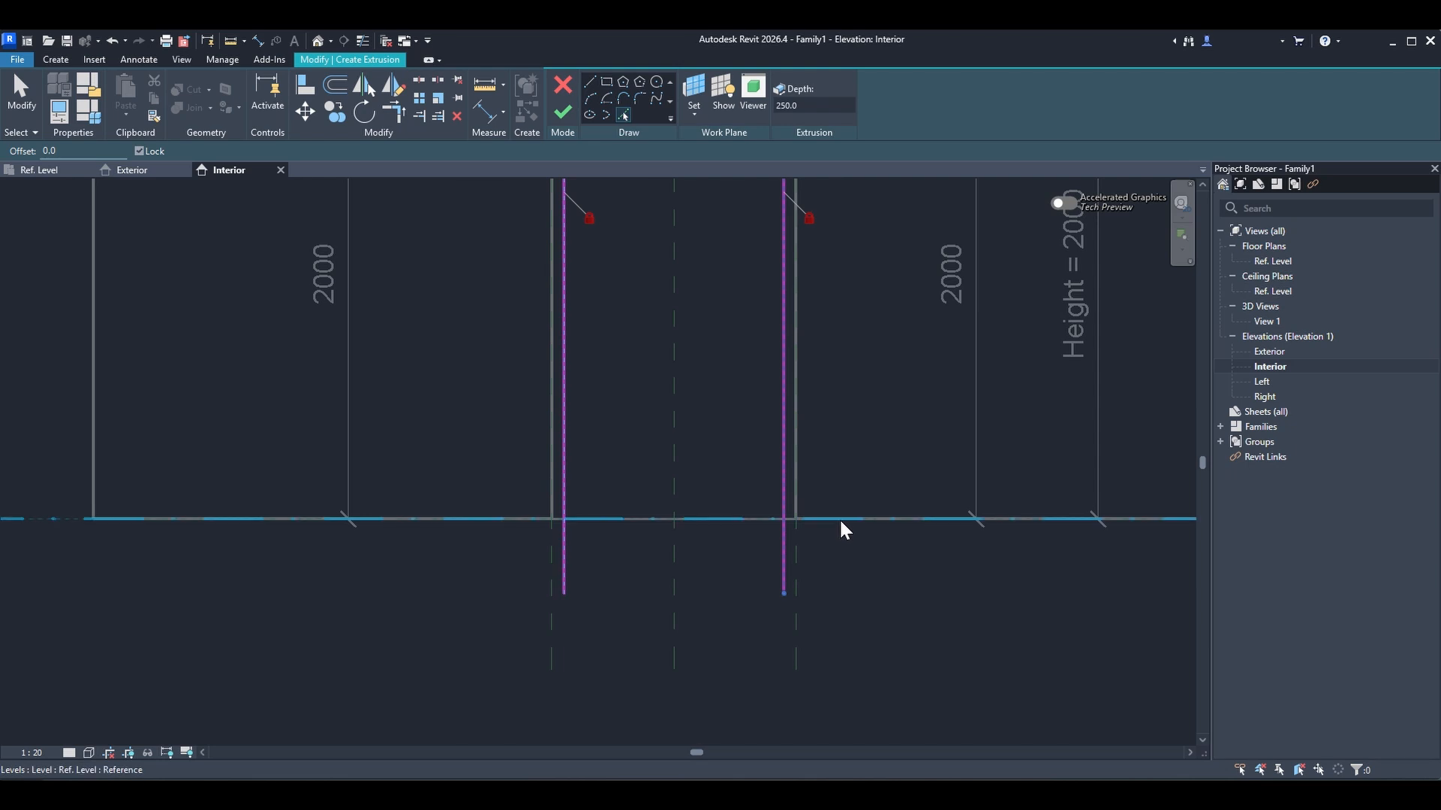
{"action": "left_click", "coordinate": [841, 529]}
- Trim the picked lines into a closed rectangle inside the frame and finish the door panel extrusion
{"action": "key", "text": "t"}
{"action": "key", "text": "r"}
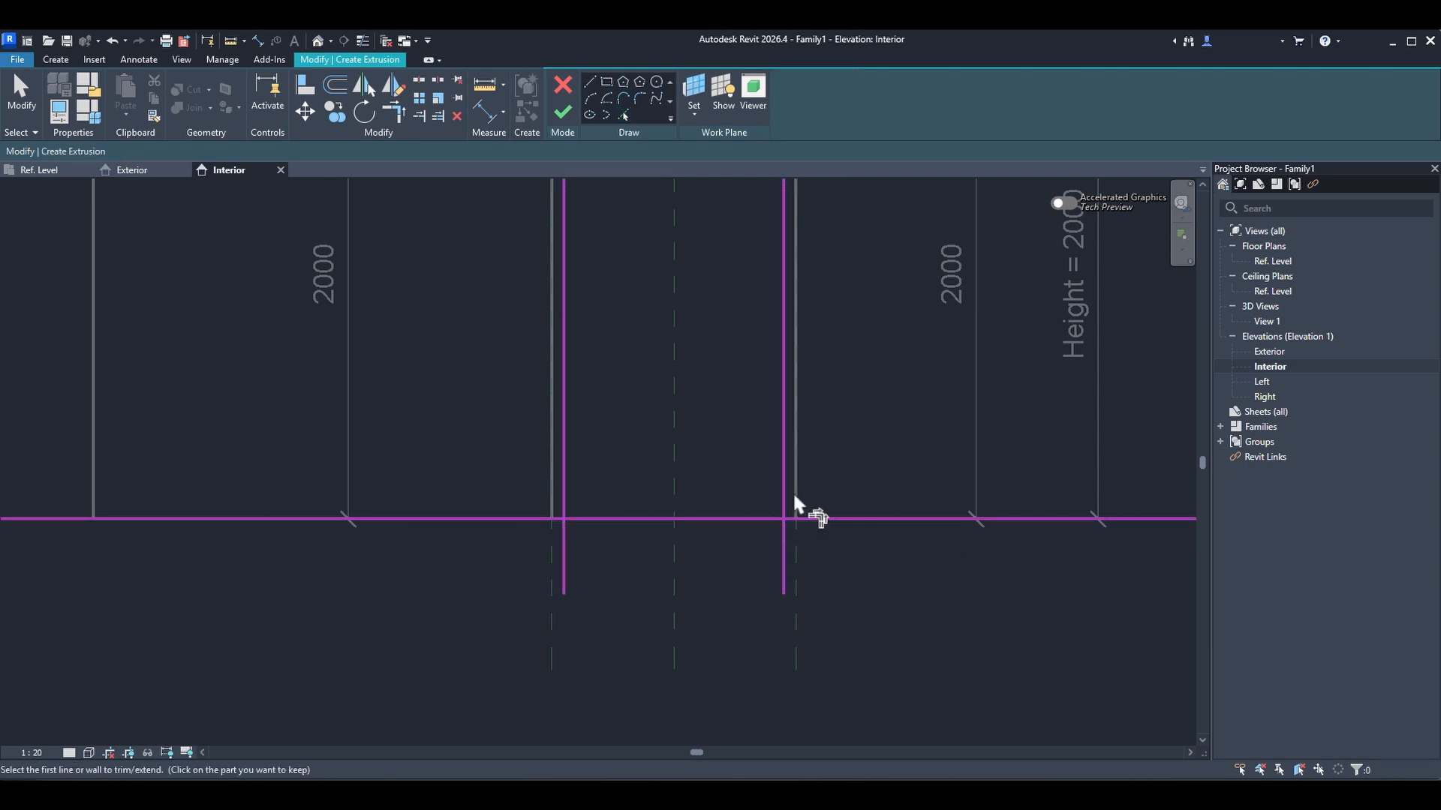
{"action": "left_click", "coordinate": [784, 486]}
{"action": "left_click", "coordinate": [764, 516]}
{"action": "left_click", "coordinate": [565, 480]}
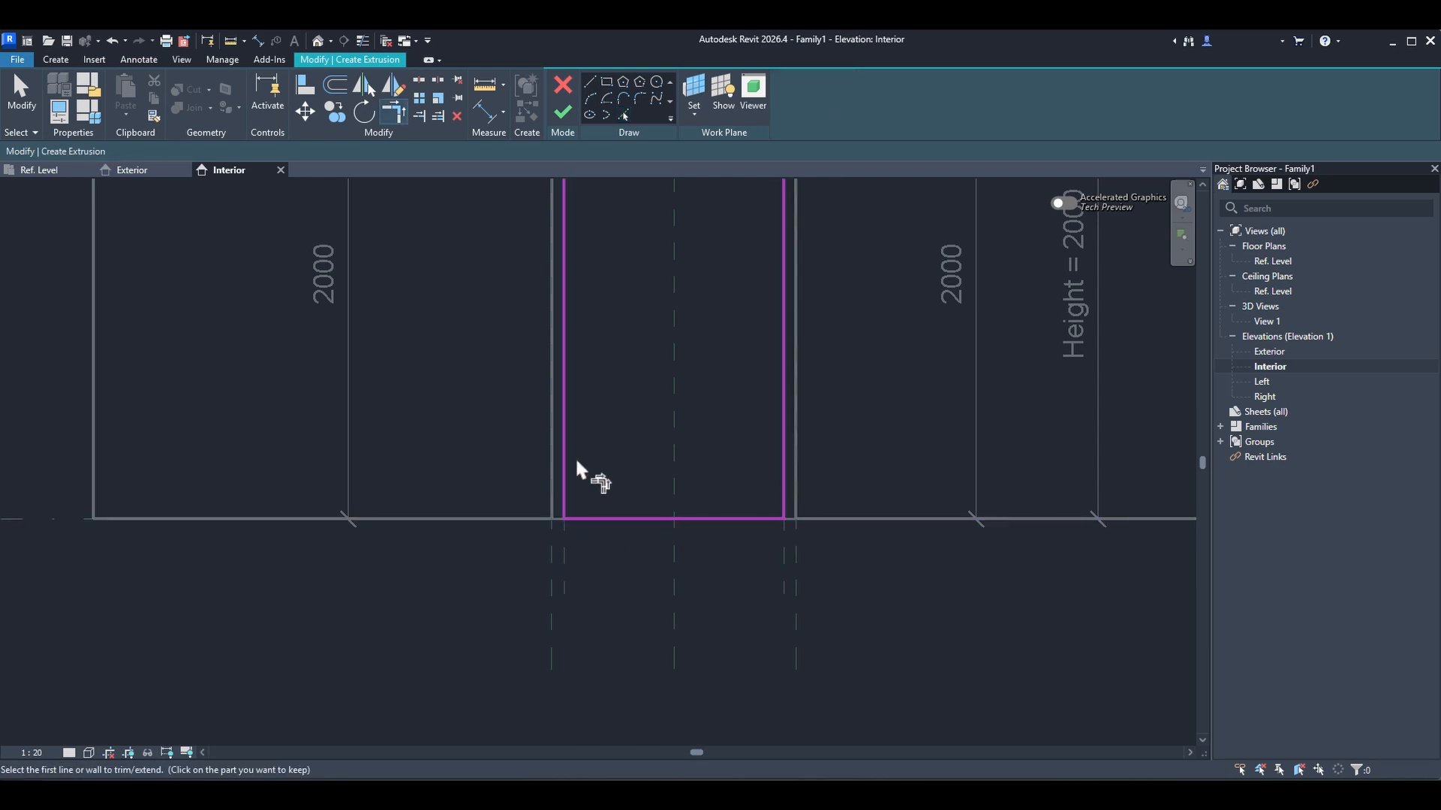
{"action": "middle_click_drag", "start_coordinate": [584, 224], "coordinate": [565, 485]}
{"action": "left_click", "coordinate": [569, 304]}
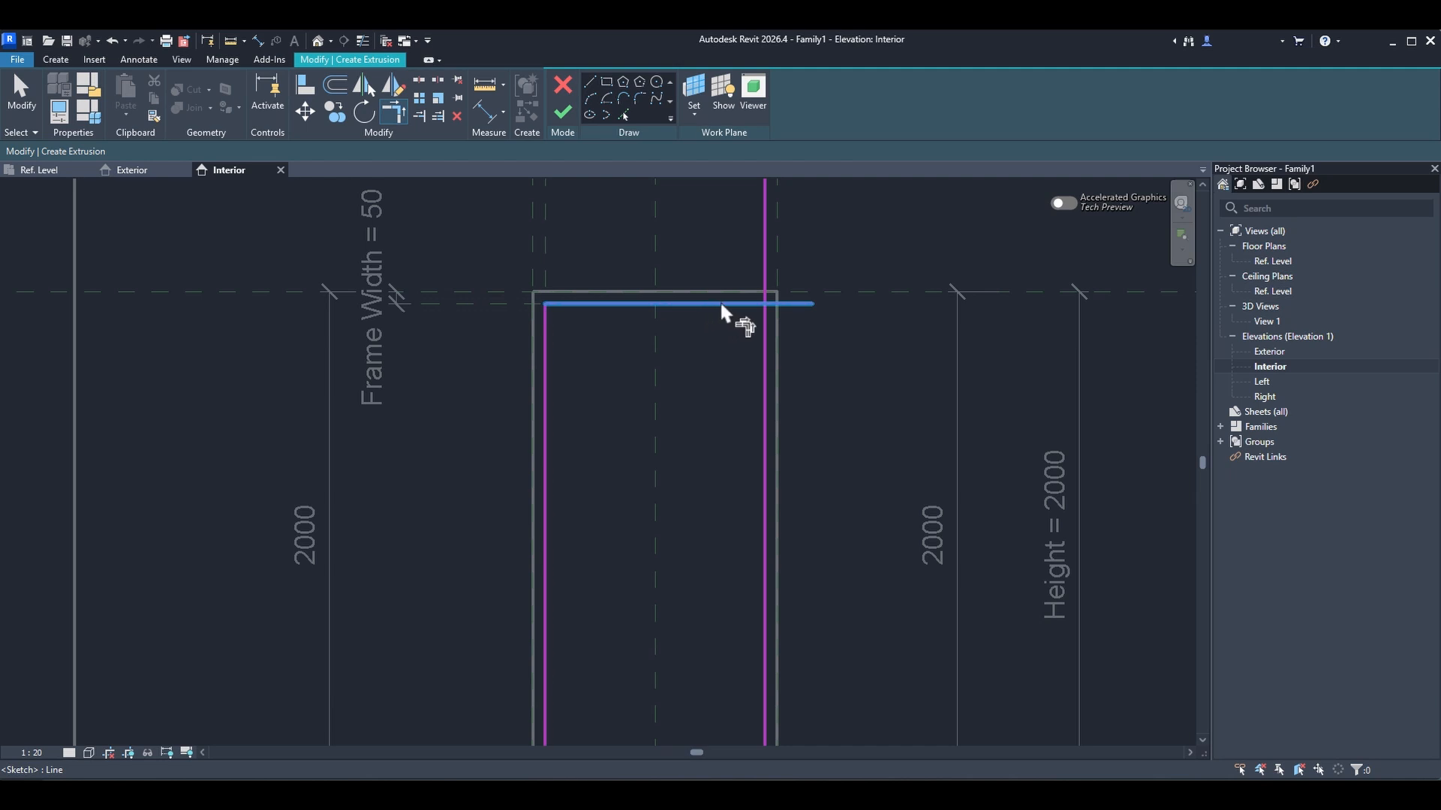
{"action": "left_click", "coordinate": [719, 303]}
{"action": "left_click", "coordinate": [766, 314]}
{"action": "left_click", "coordinate": [570, 114]}
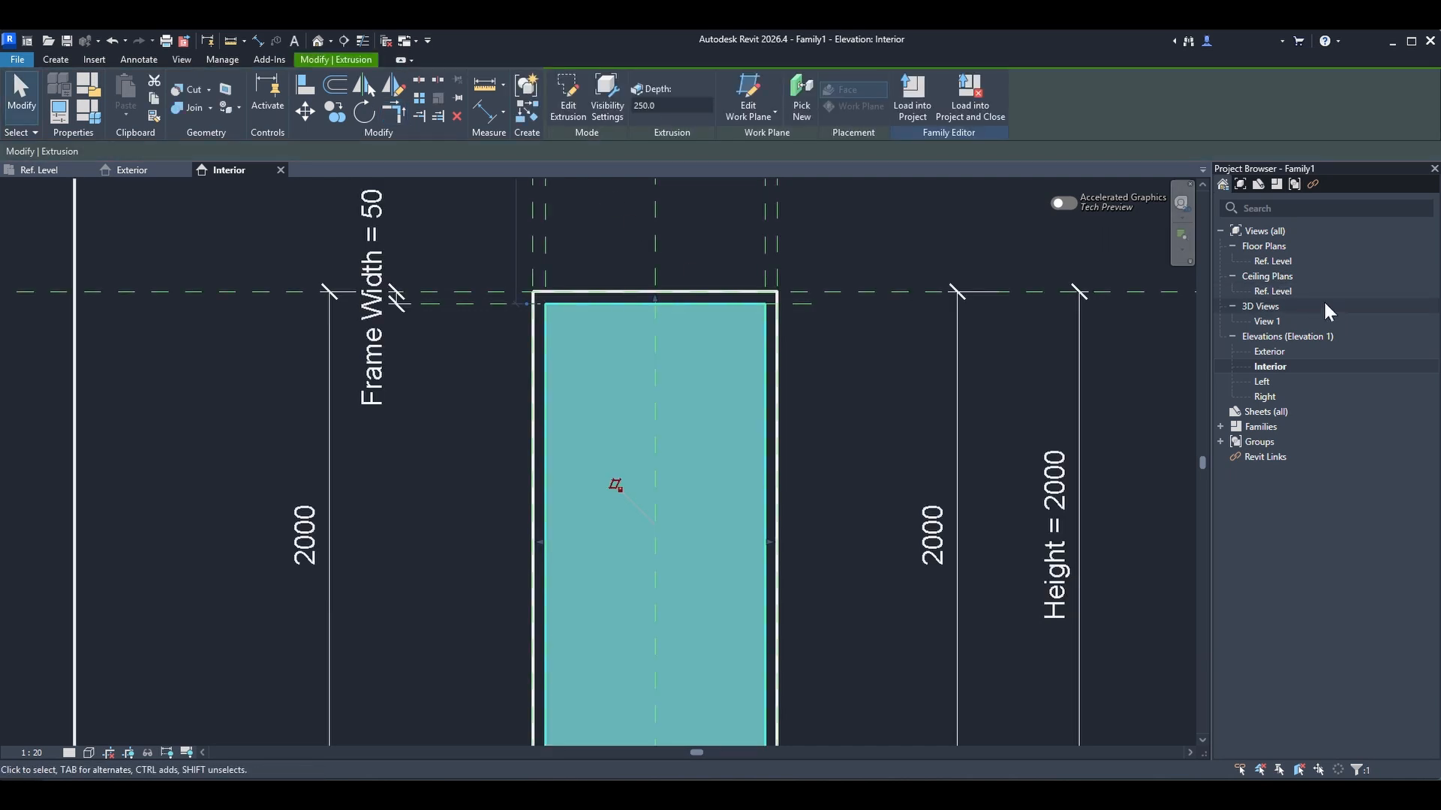
- In the Ref. Level floor plan, align the door panel's near edge to the Exterior reference plane and lock it
{"action": "double_click", "coordinate": [1276, 262]}
{"action": "key", "text": "Escape"}
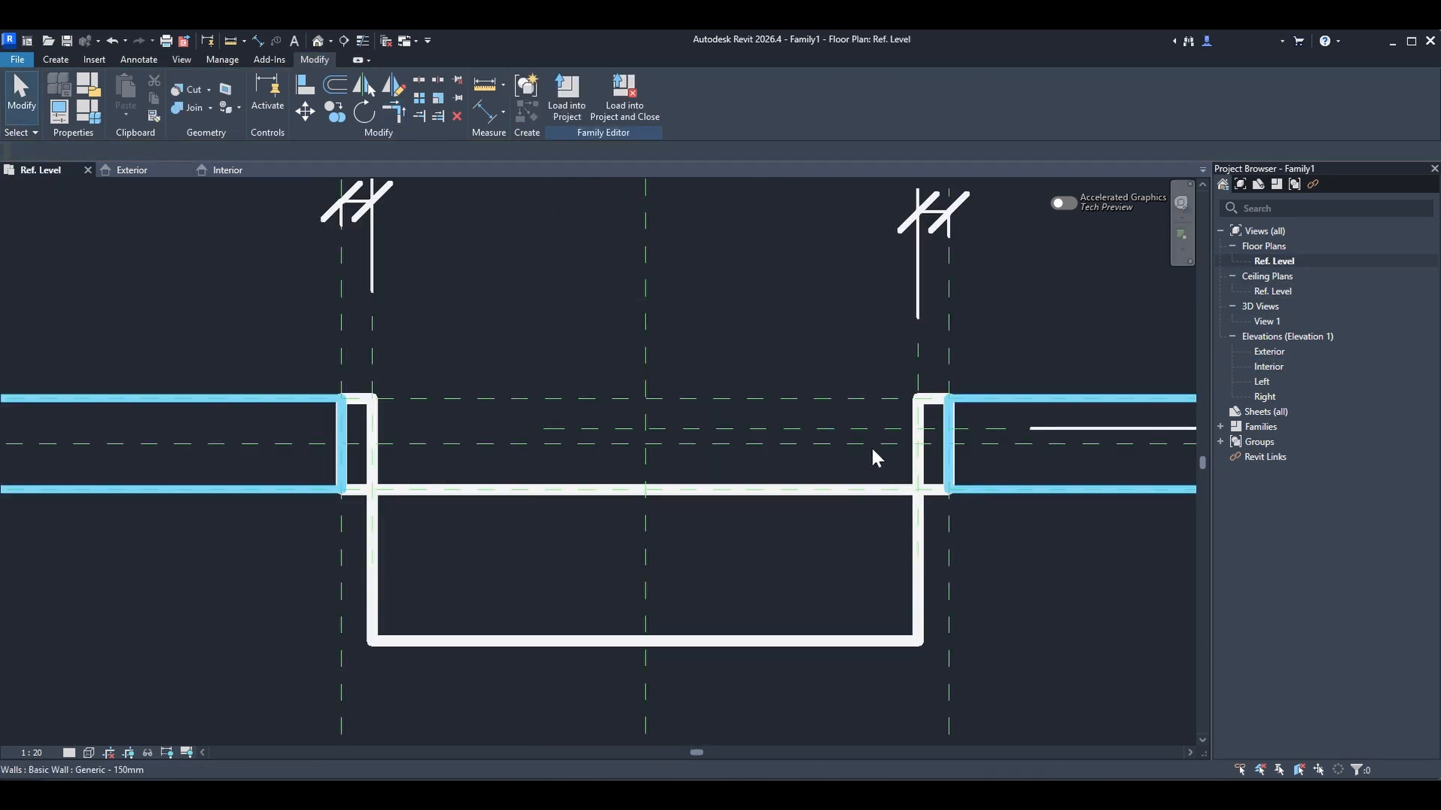
{"action": "key", "text": "a"}
{"action": "key", "text": "l"}
{"action": "left_click", "coordinate": [860, 399]}
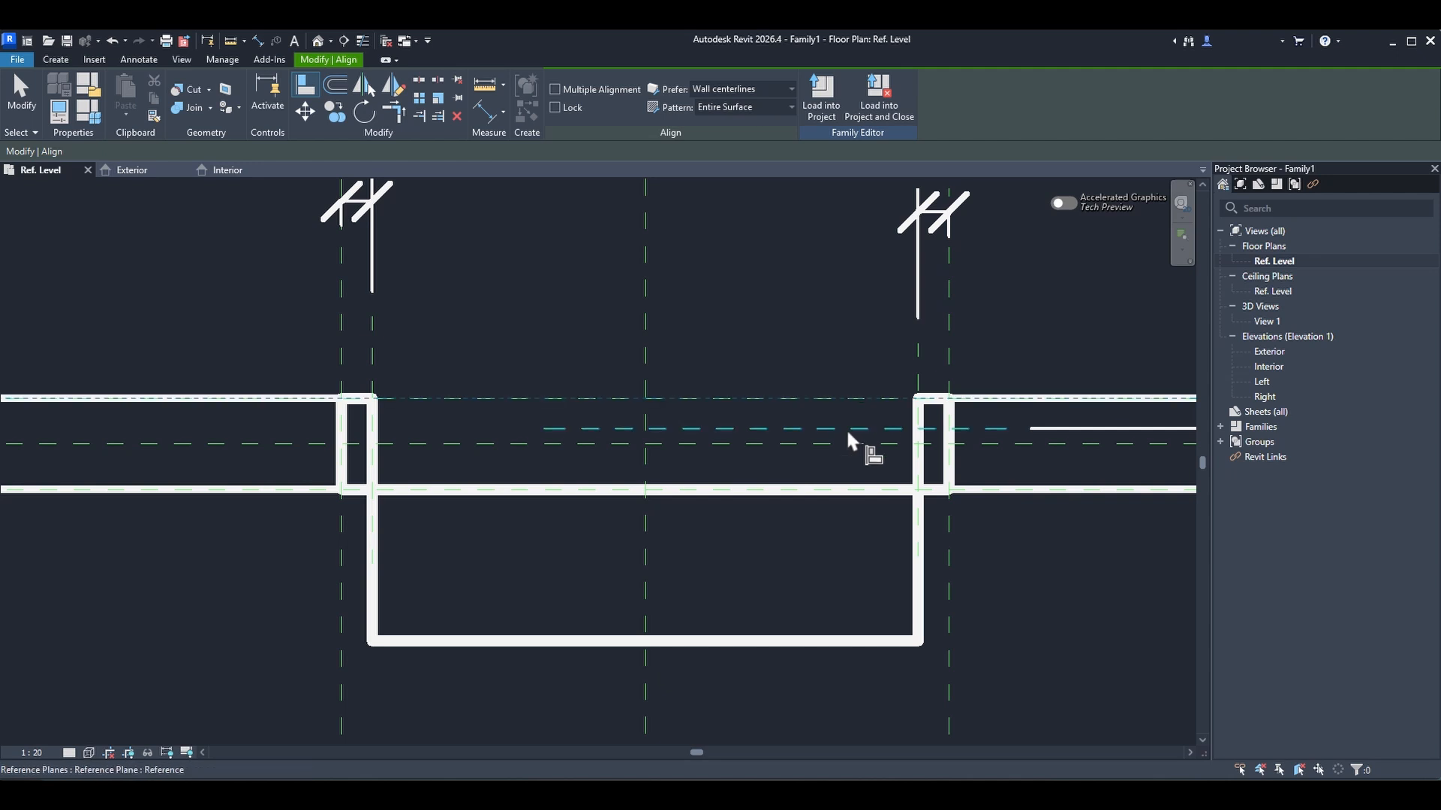
{"action": "left_click", "coordinate": [822, 492]}
{"action": "left_click", "coordinate": [625, 373]}
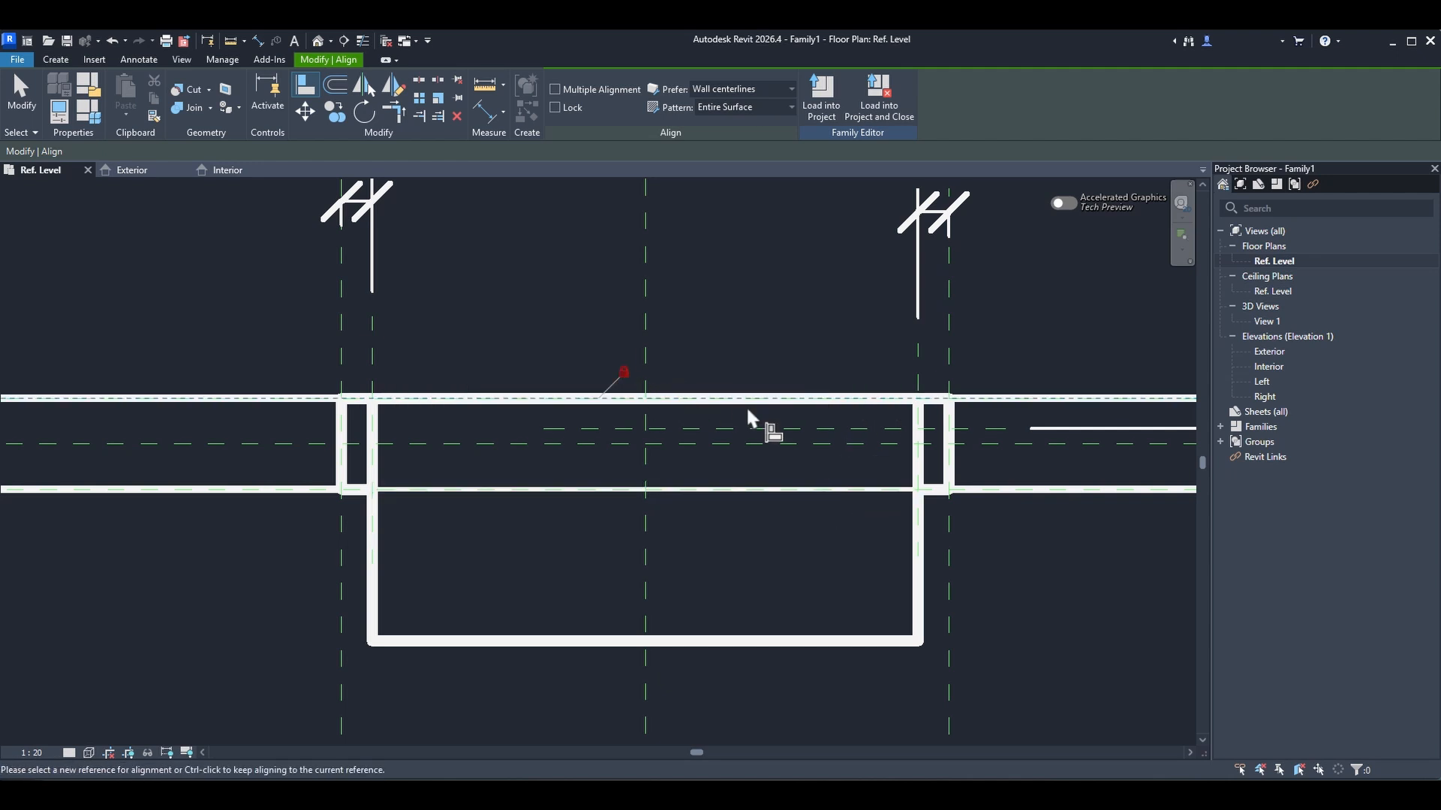
- Align the door panel's projecting edge to the reference plane driven by the Thickness parameter
{"action": "left_click", "coordinate": [767, 425]}
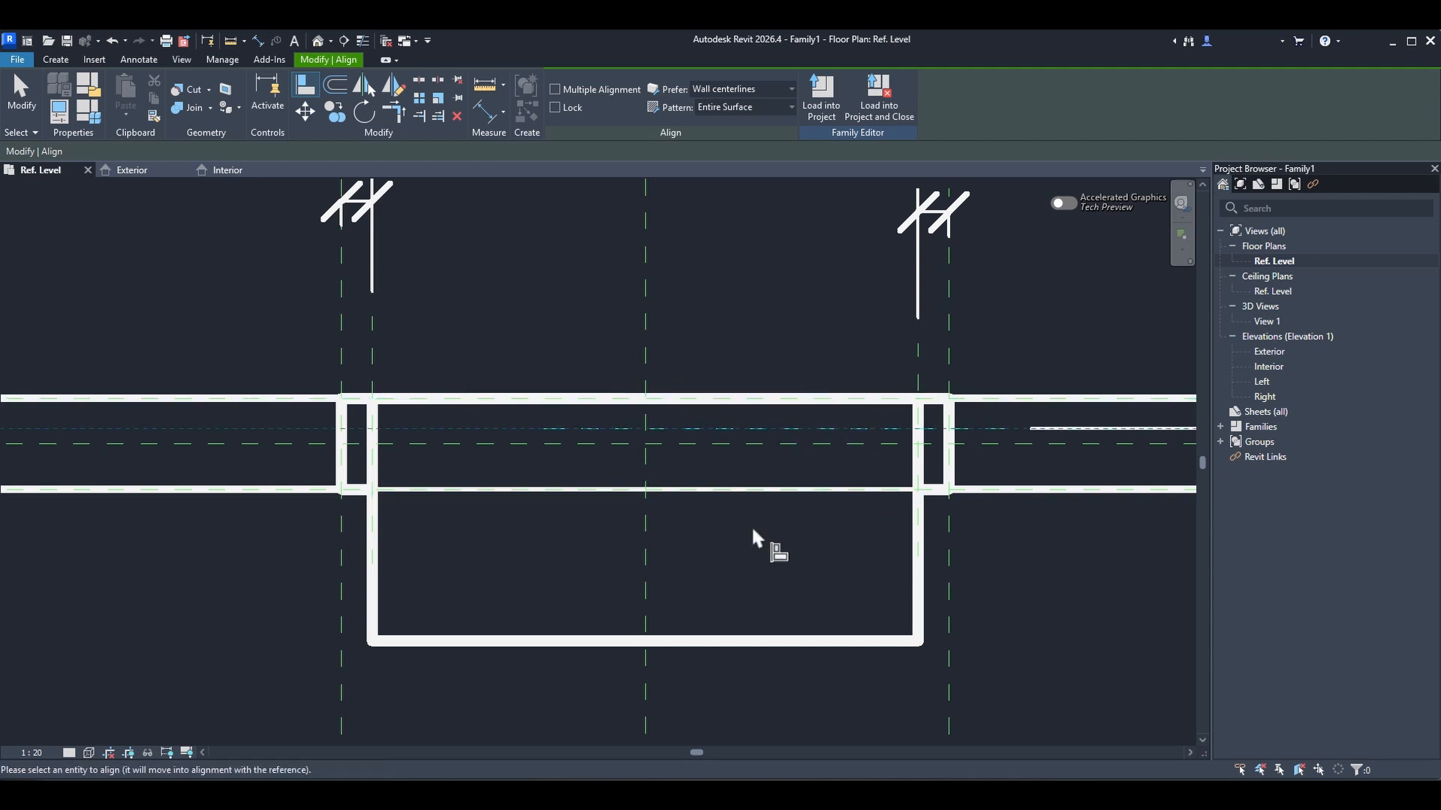
{"action": "left_click", "coordinate": [778, 640]}
{"action": "key", "text": "Escape"}
{"action": "key", "text": "Escape"}
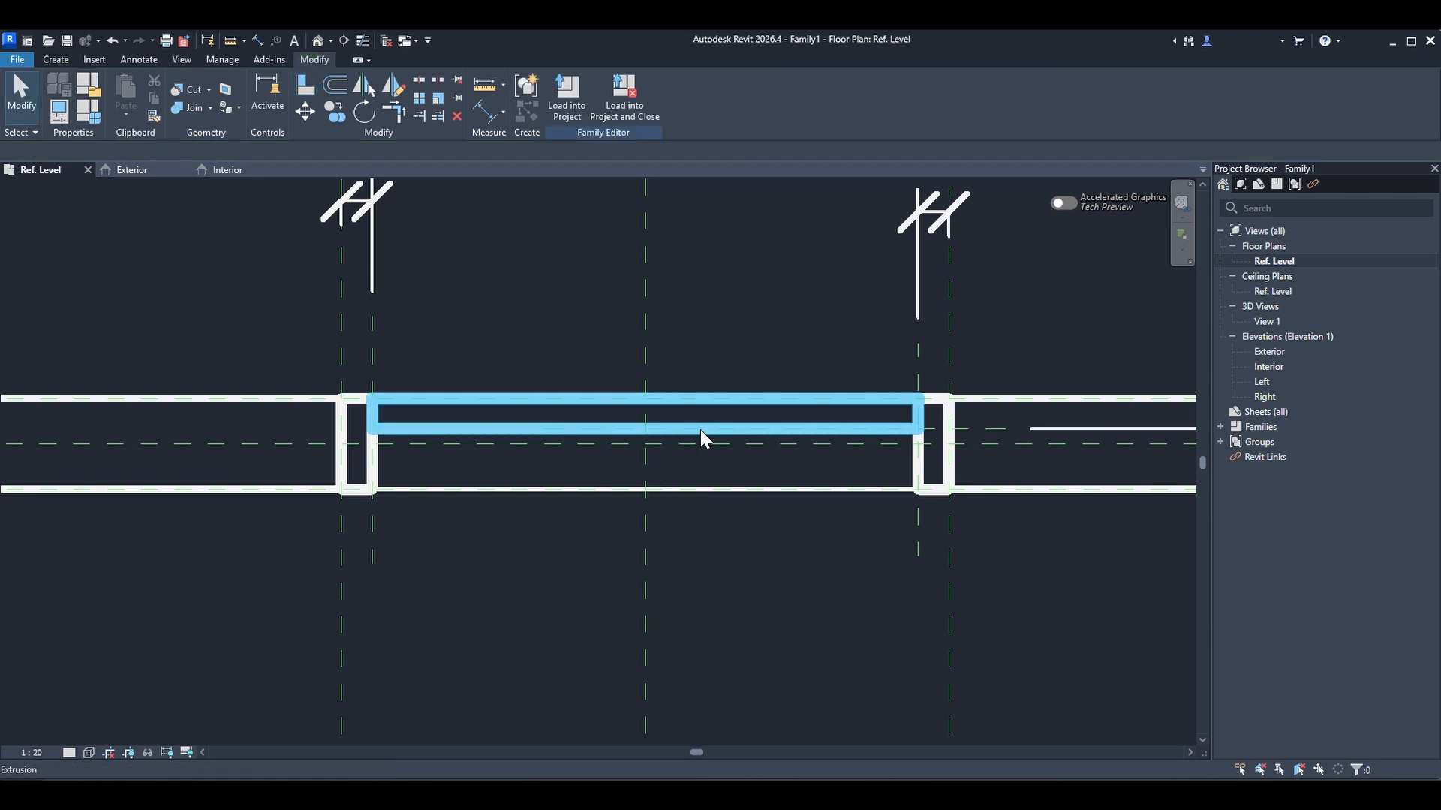
- Show the Properties palette and select the door panel extrusion in the plan
{"action": "left_click", "coordinate": [701, 430]}
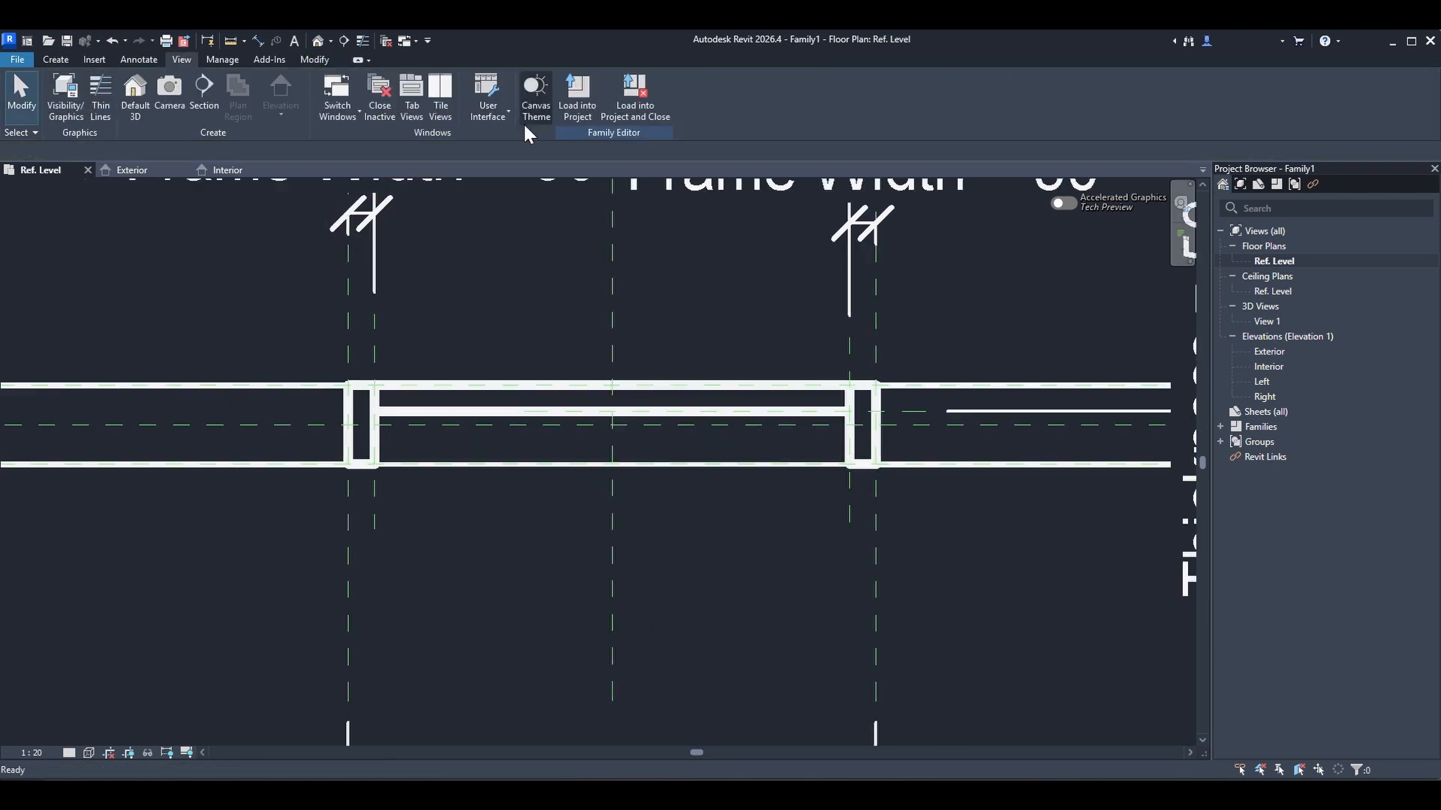
{"action": "left_click", "coordinate": [501, 119]}
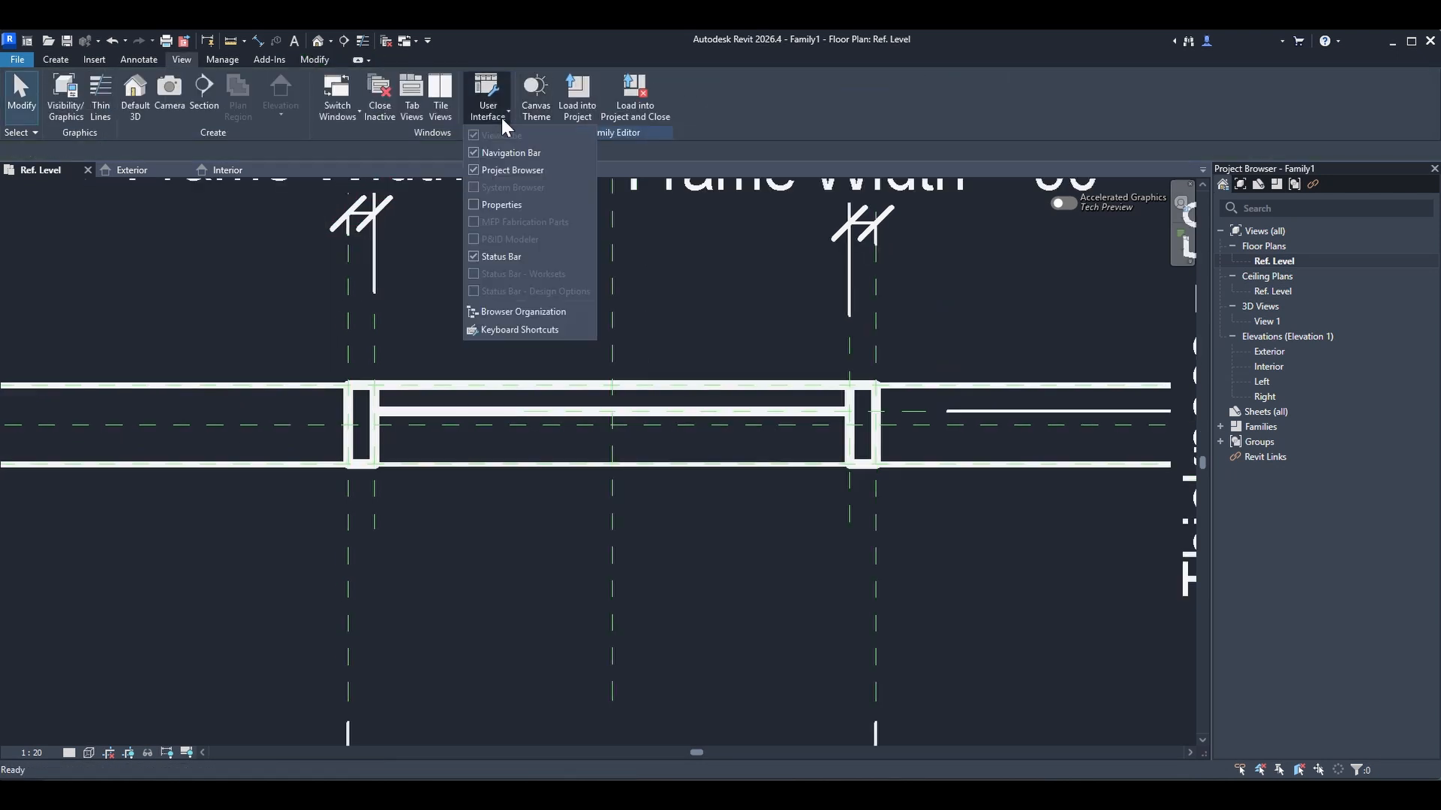
{"action": "left_click", "coordinate": [474, 202]}
{"action": "left_click", "coordinate": [671, 394]}
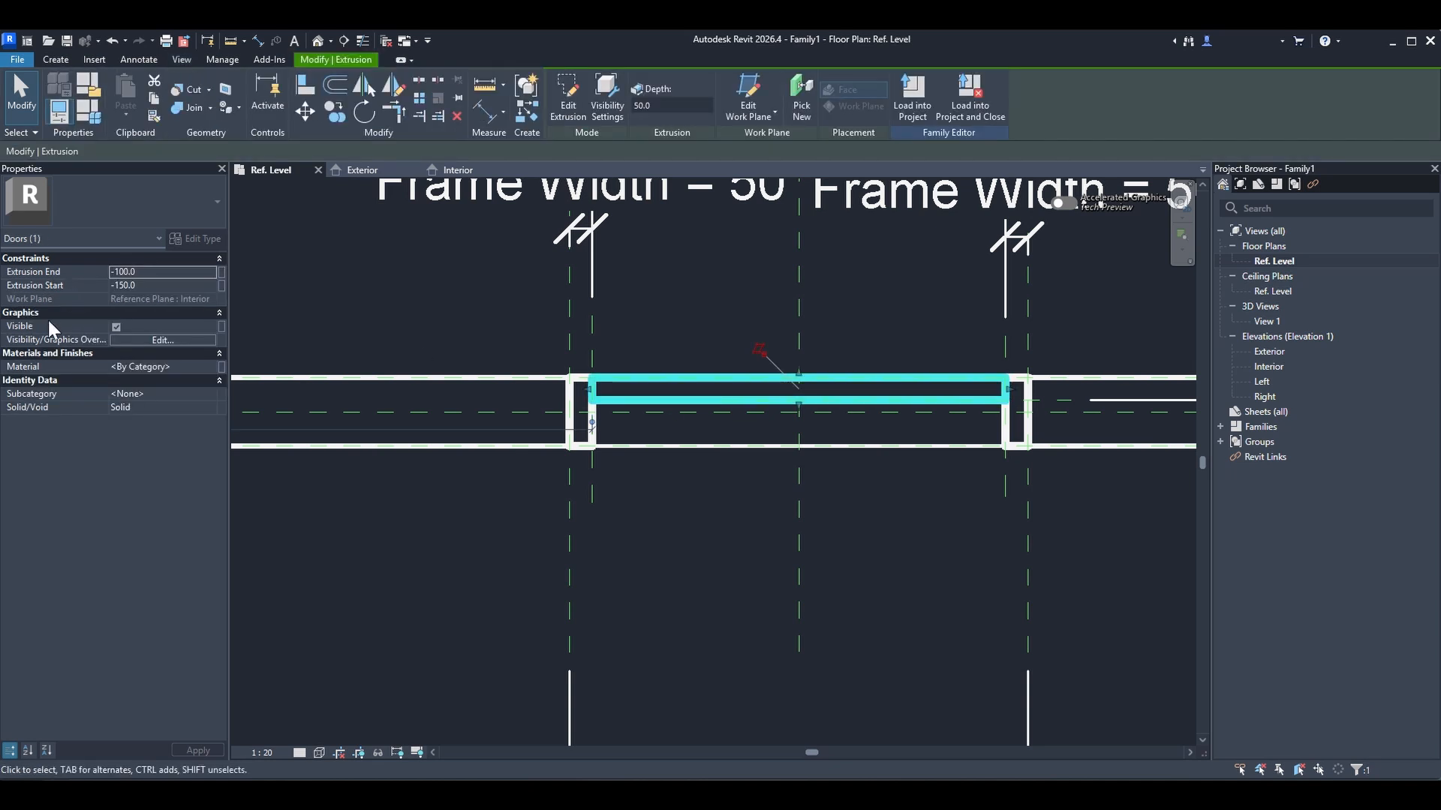
- Hide the door panel extrusion in Plan/RCP and when cut in Plan/RCP through its visibility settings
{"action": "left_click", "coordinate": [150, 340]}
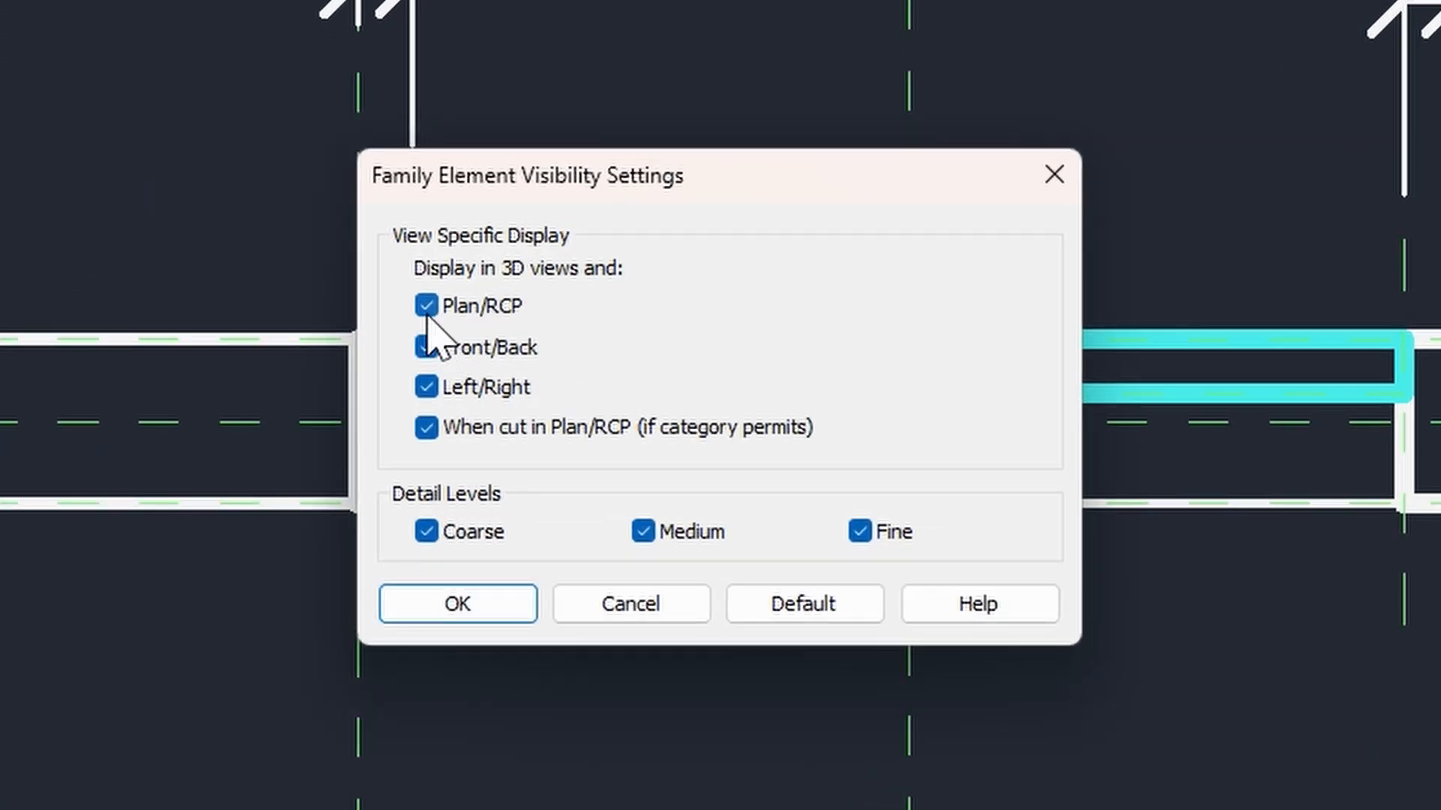
{"action": "left_click", "coordinate": [426, 429]}
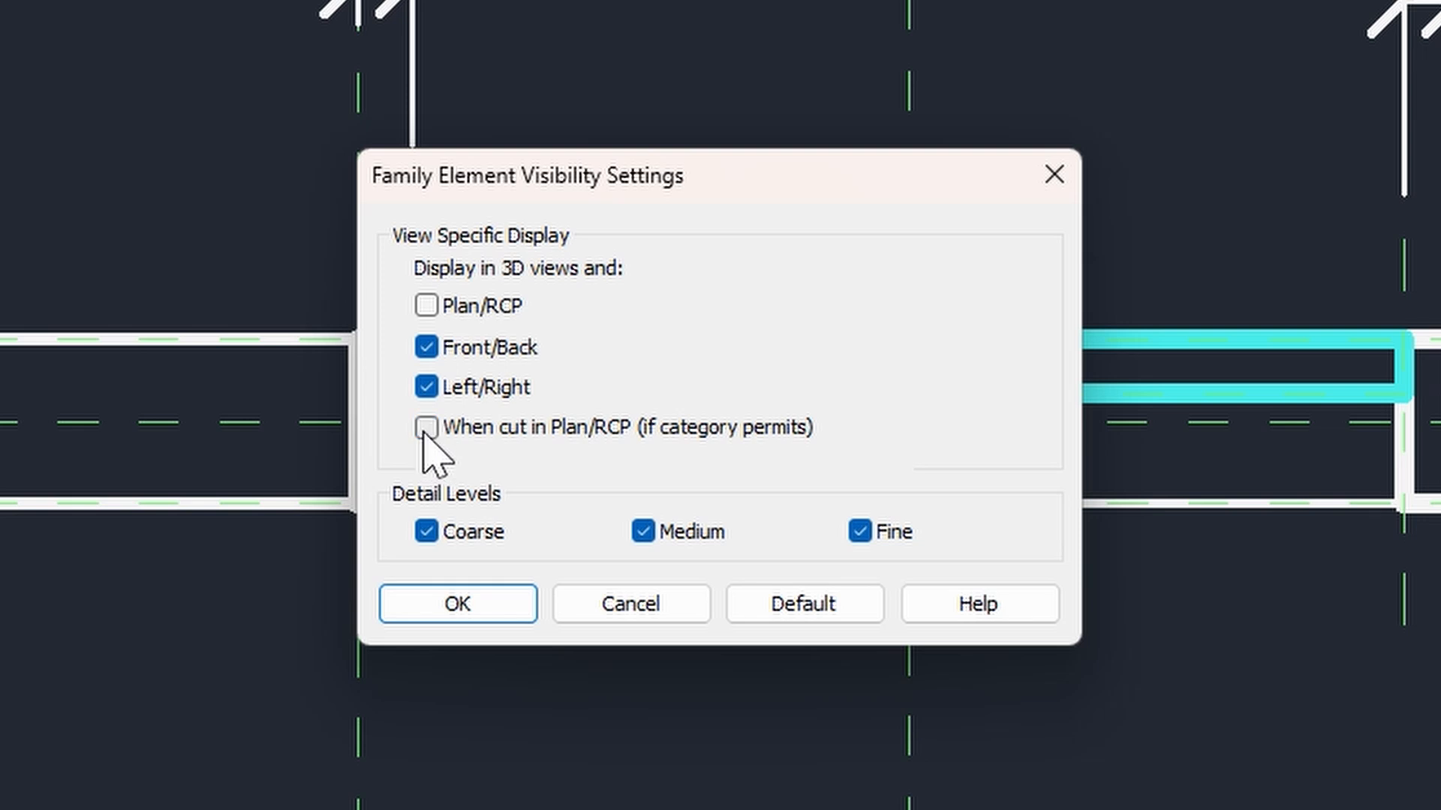
{"action": "left_click", "coordinate": [516, 600]}
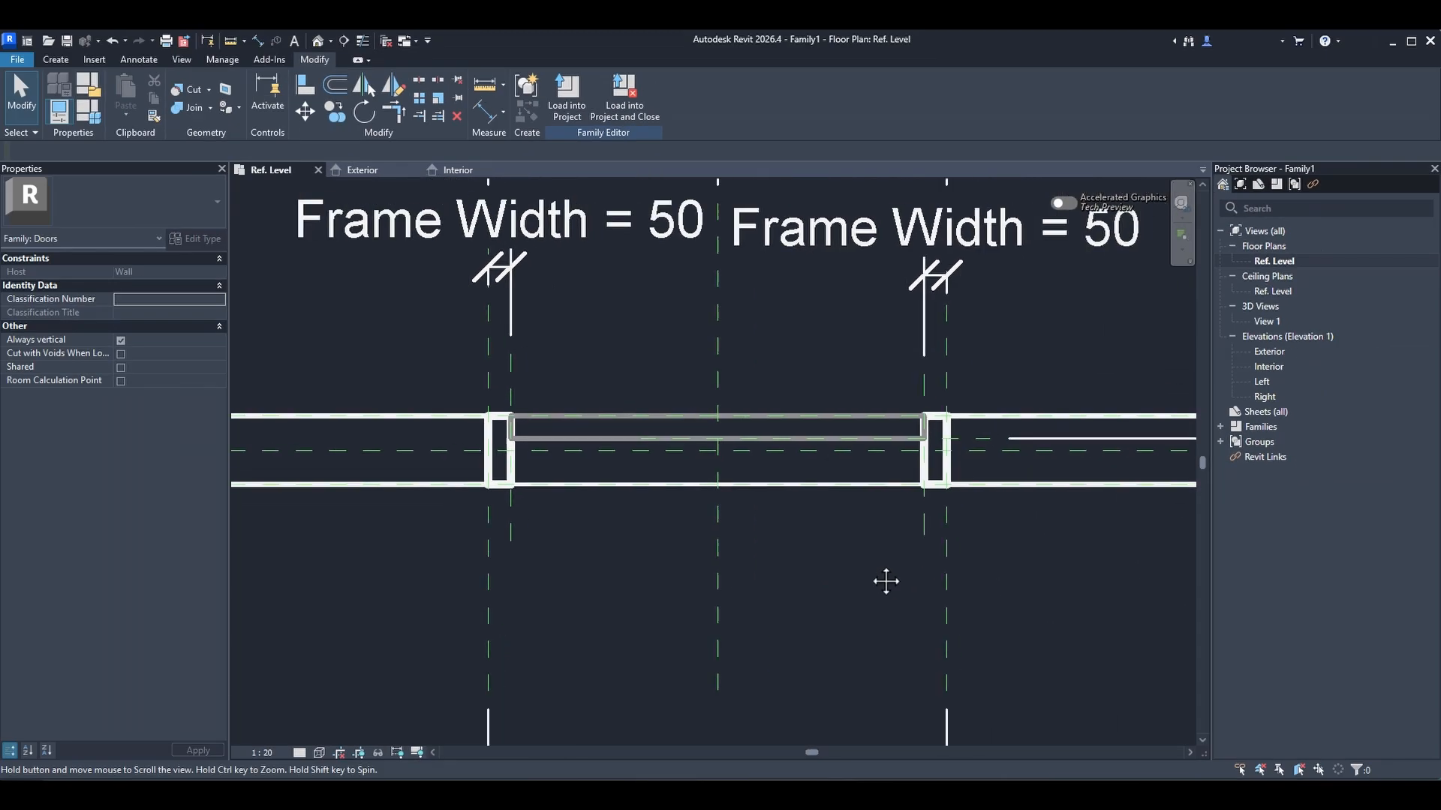
- Draw a short horizontal reference plane on the exterior side of the wall, about 957 mm from the Exterior reference plane
{"action": "middle_click_drag", "start_coordinate": [858, 433], "coordinate": [824, 495]}
{"action": "scroll", "coordinate": [691, 374], "scroll_direction": "down", "scroll_amount": 1}
{"action": "middle_click_drag", "start_coordinate": [692, 373], "coordinate": [694, 443]}
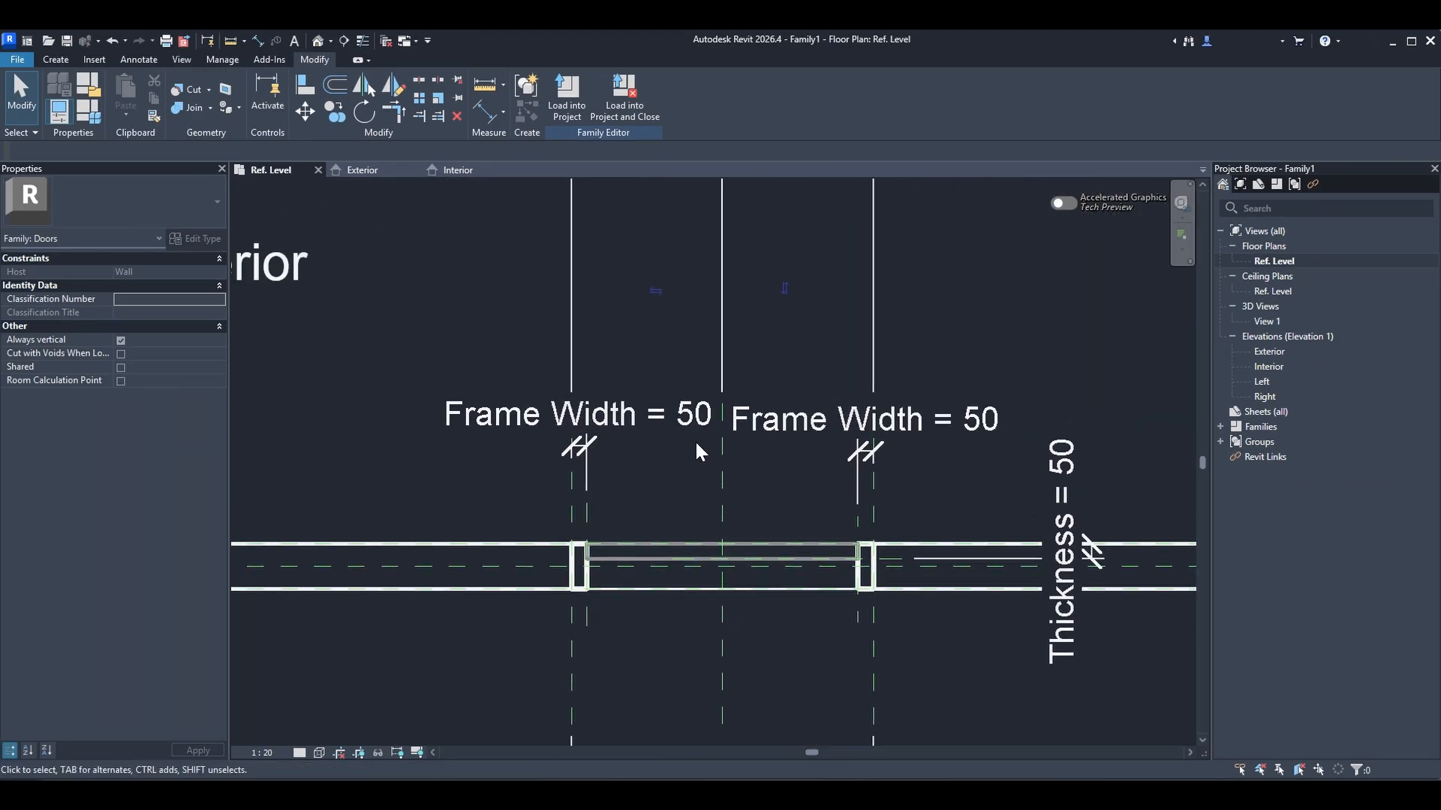
{"action": "scroll", "coordinate": [695, 439], "scroll_direction": "down", "scroll_amount": 2}
{"action": "middle_click_drag", "start_coordinate": [711, 564], "coordinate": [712, 453]}
{"action": "scroll", "coordinate": [712, 453], "scroll_direction": "up", "scroll_amount": 2}
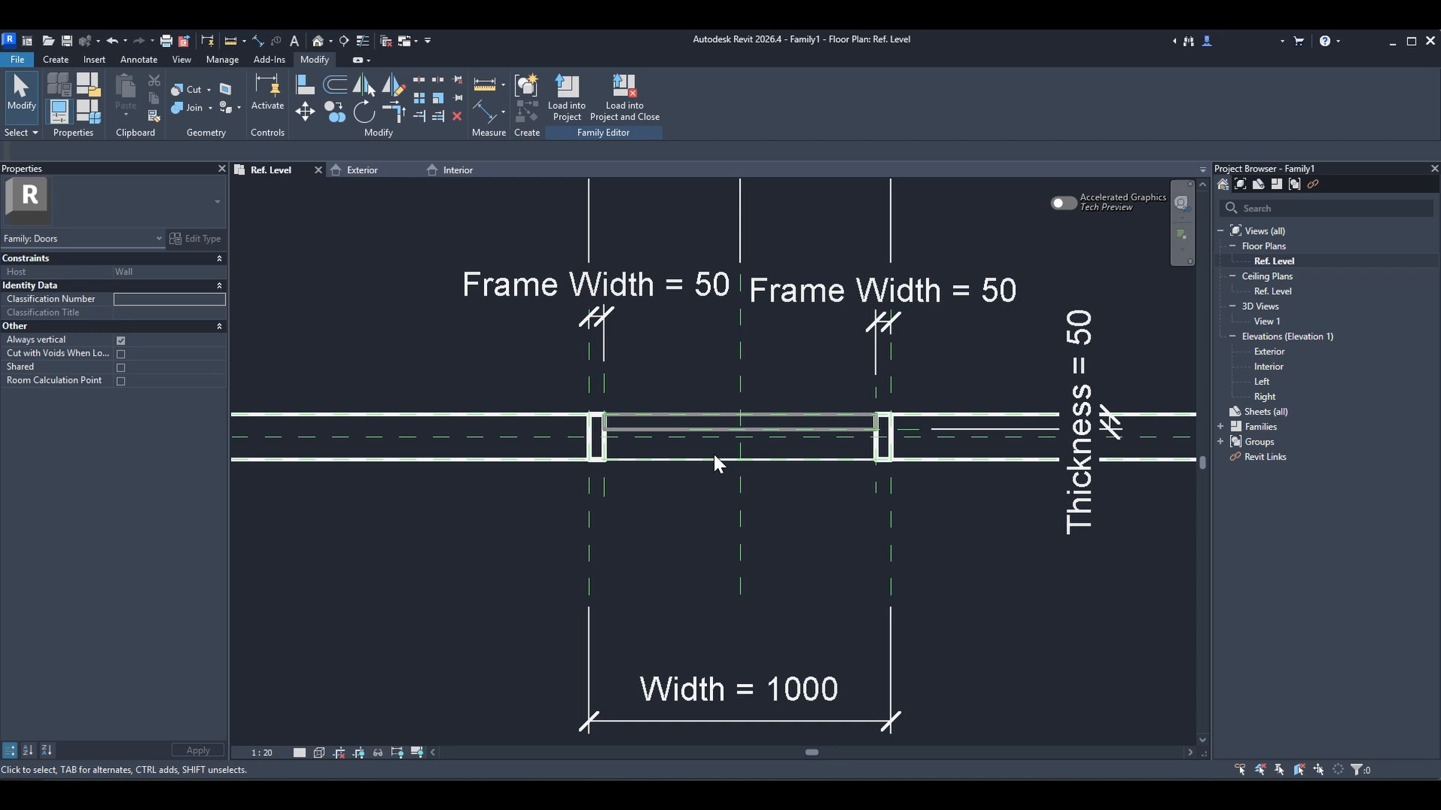
{"action": "scroll", "coordinate": [715, 456], "scroll_direction": "down", "scroll_amount": 1}
{"action": "middle_click_drag", "start_coordinate": [715, 456], "coordinate": [699, 523]}
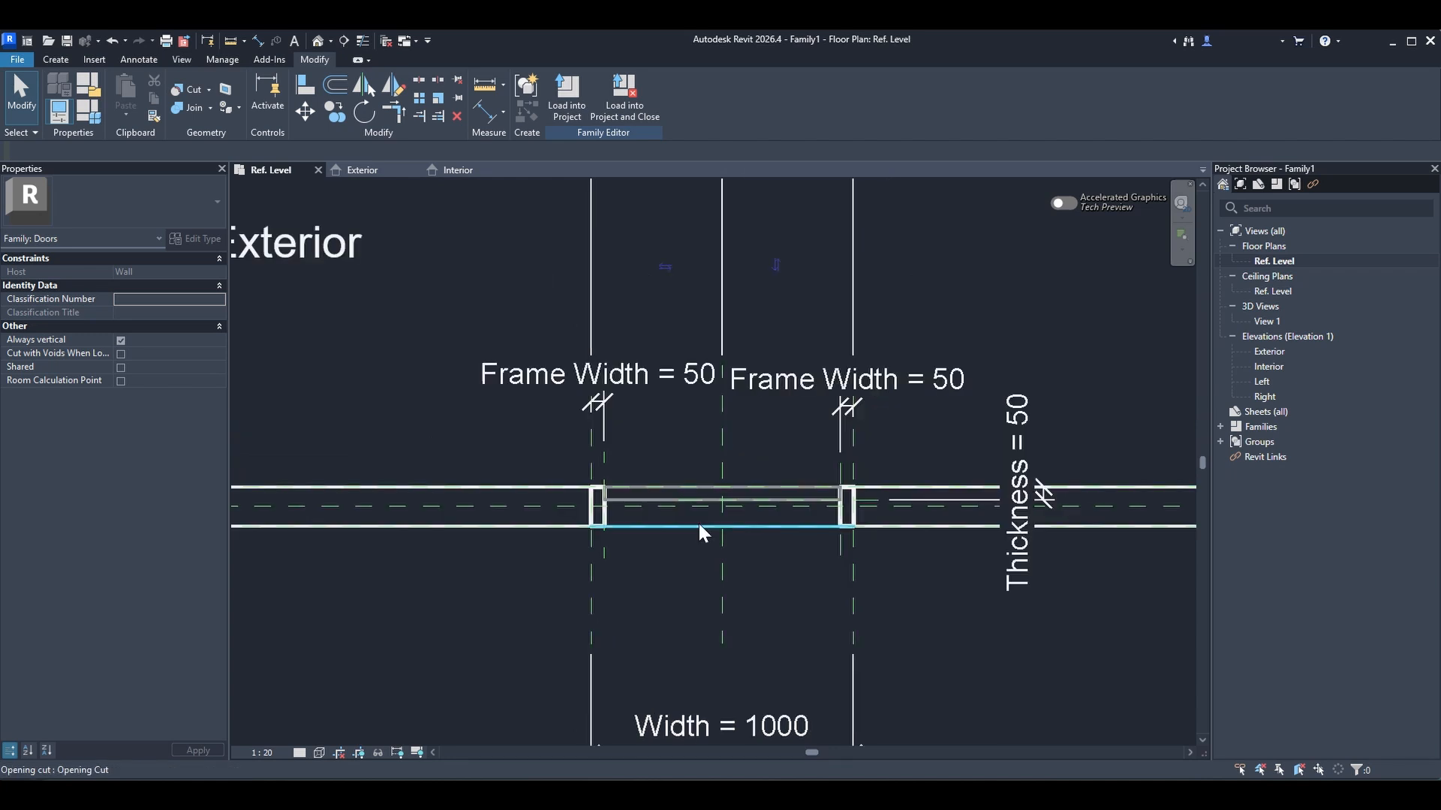
{"action": "left_click", "coordinate": [59, 60]}
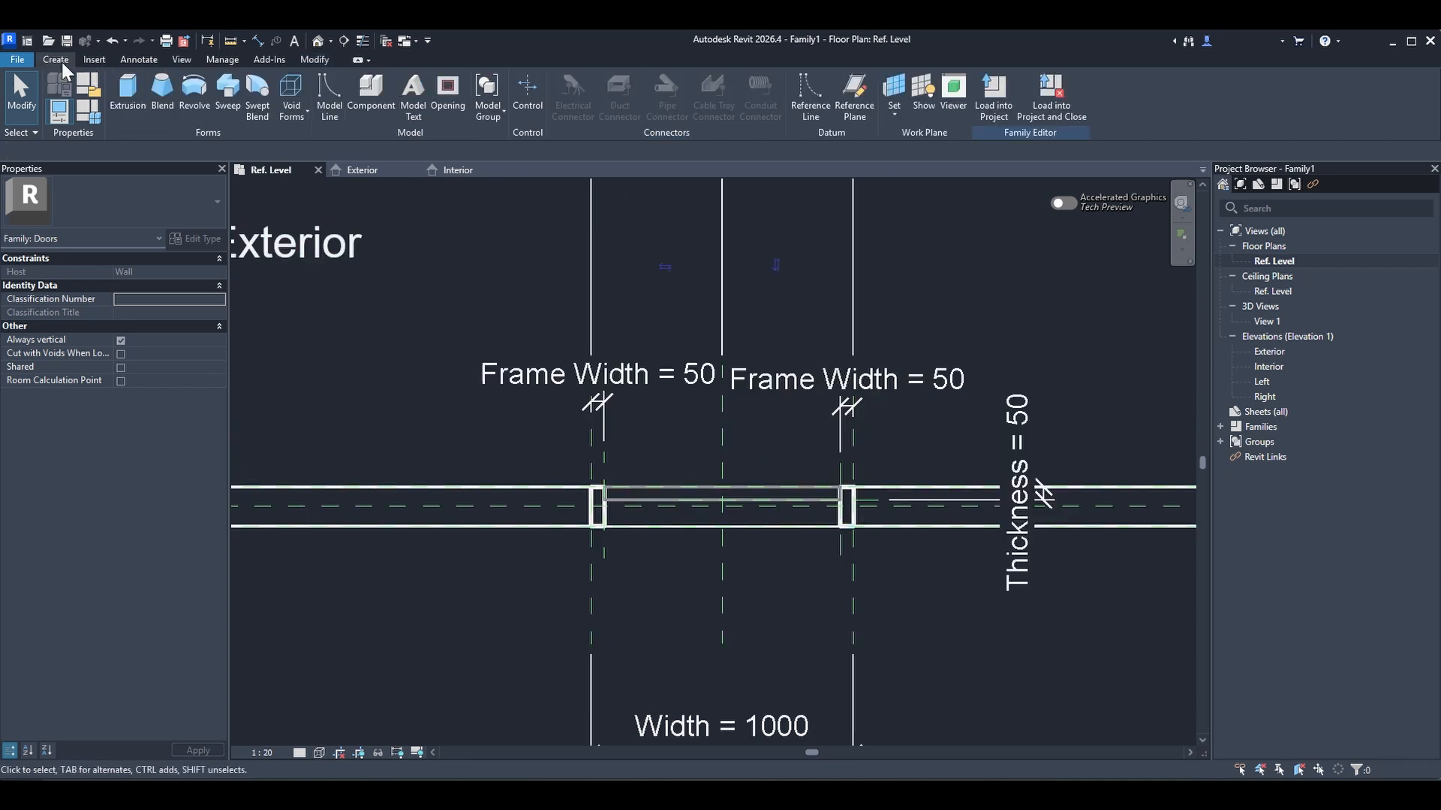
{"action": "left_click", "coordinate": [855, 94]}
{"action": "left_click", "coordinate": [790, 236]}
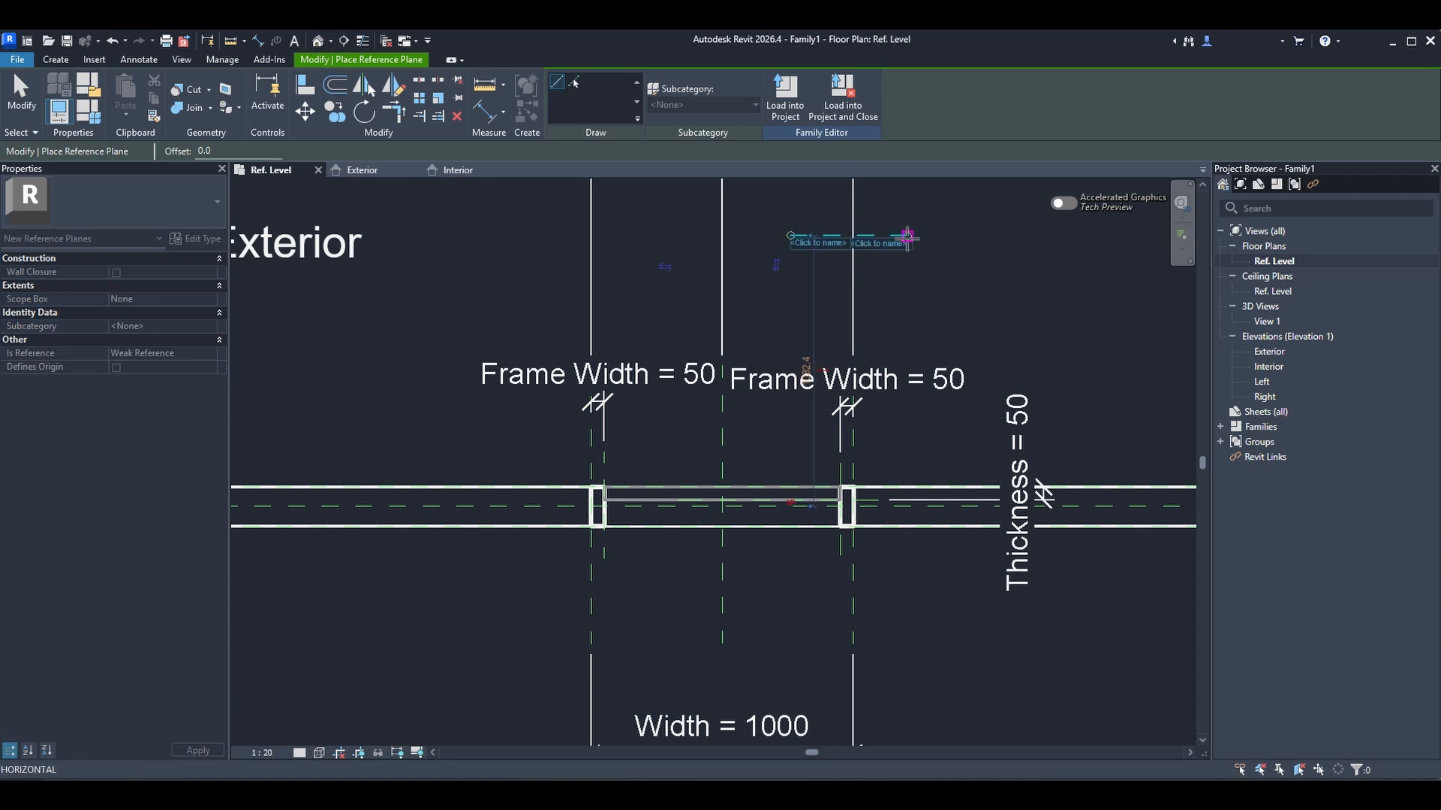
{"action": "left_click", "coordinate": [907, 238]}
- Place an aligned dimension between the new horizontal reference plane and the exterior face of the wall
{"action": "key", "text": "i"}
{"action": "left_click", "coordinate": [898, 235]}
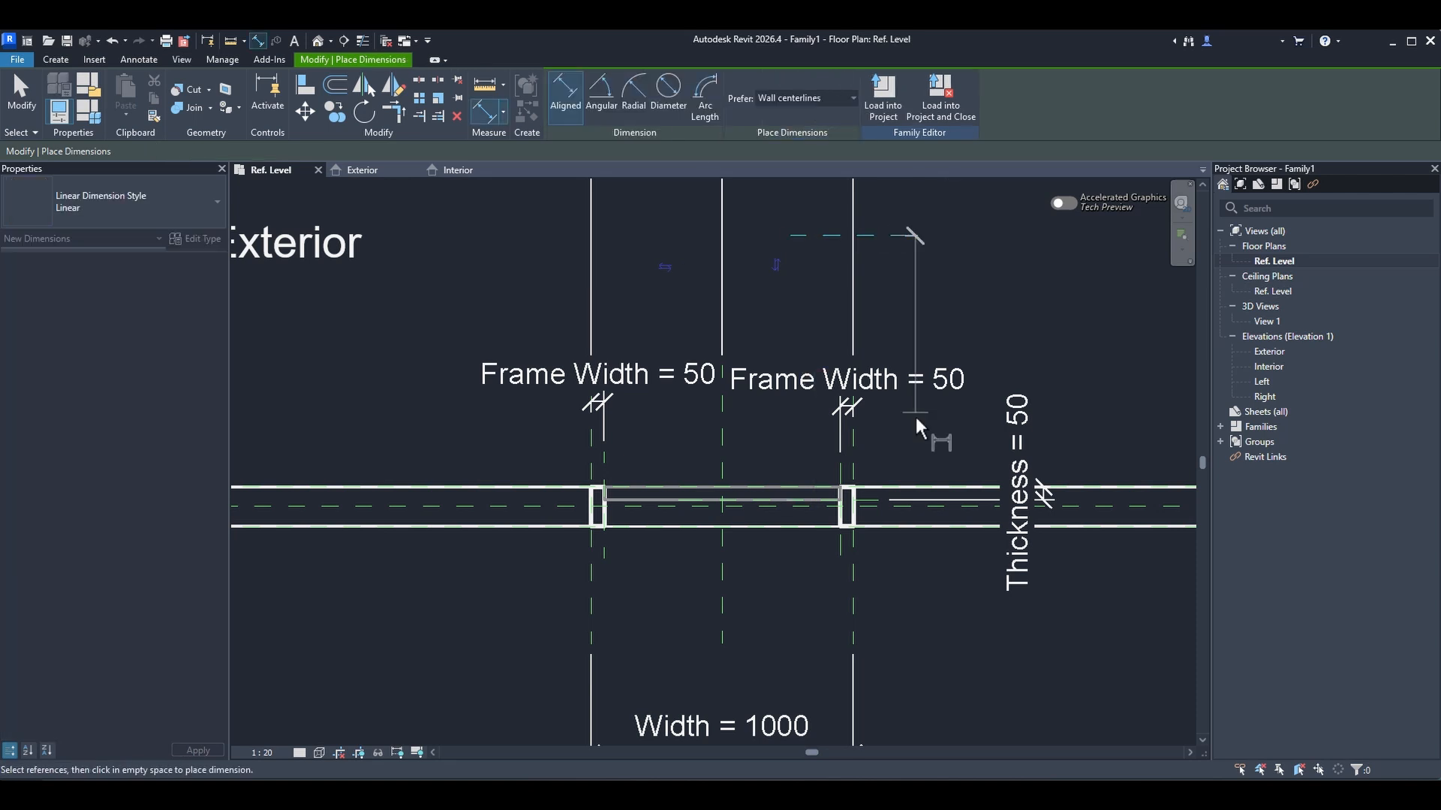
{"action": "left_click", "coordinate": [894, 483]}
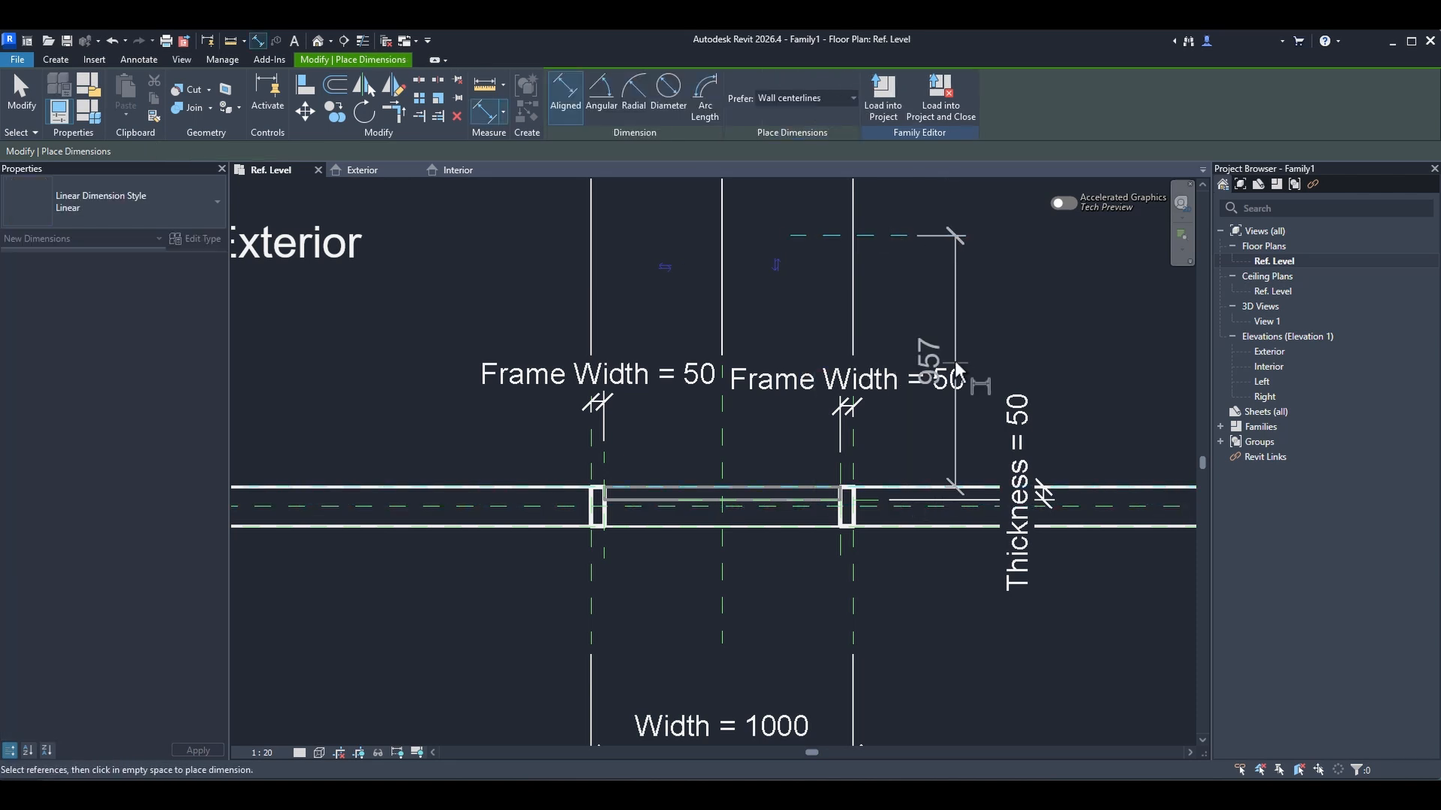
{"action": "left_click", "coordinate": [1091, 289]}
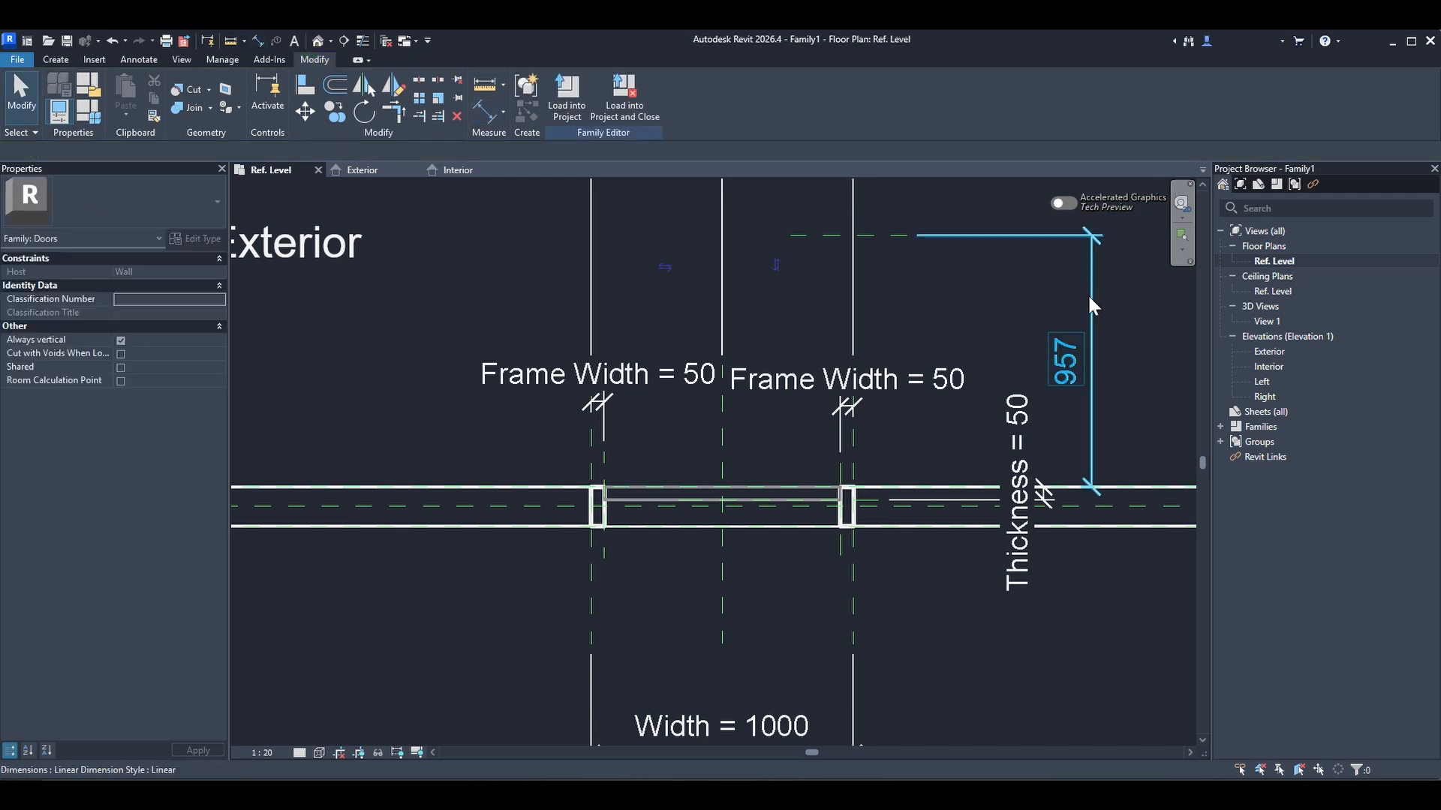
- Label the new dimension with a new family type parameter named W
{"action": "middle_click_drag", "start_coordinate": [1103, 313], "coordinate": [1069, 325]}
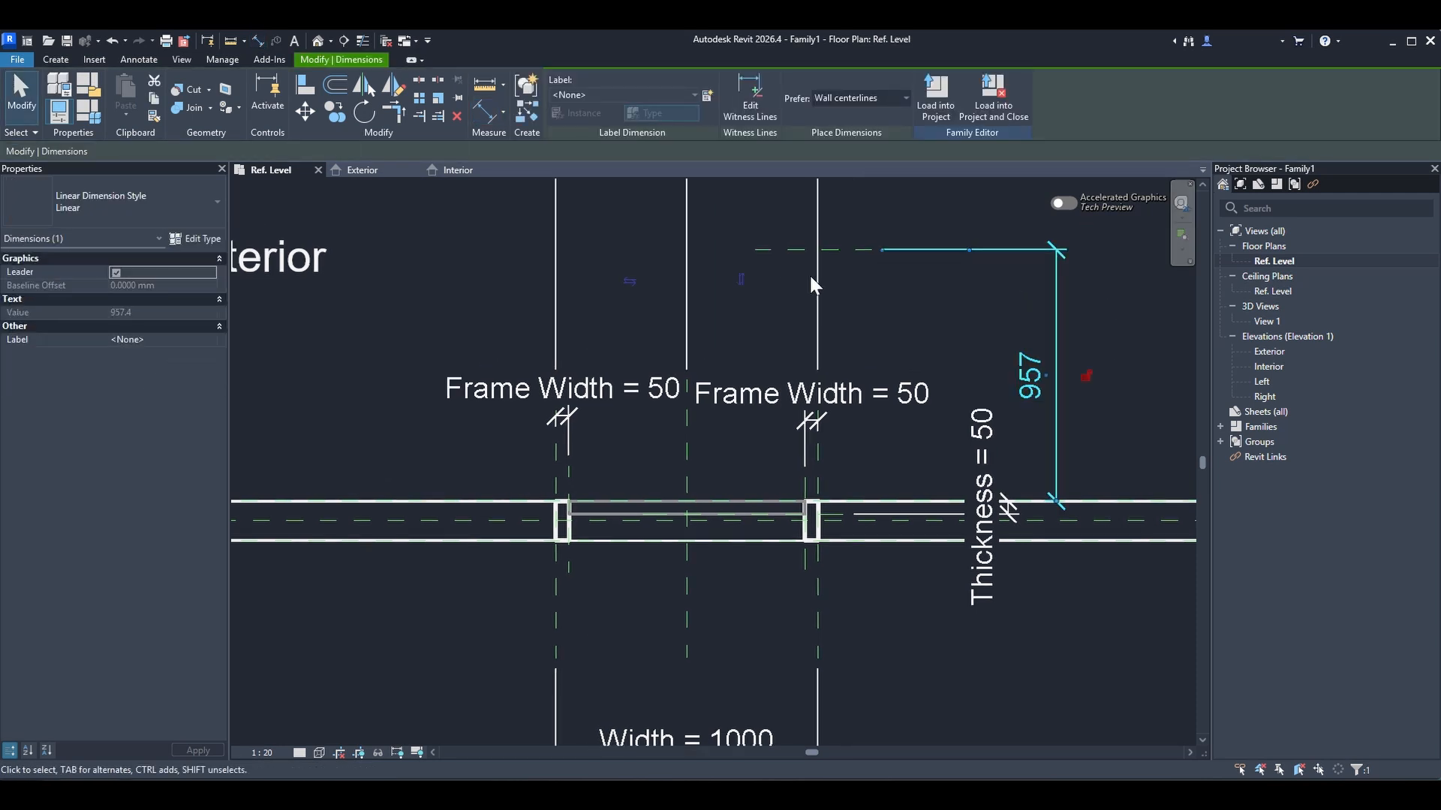
{"action": "left_click", "coordinate": [709, 96]}
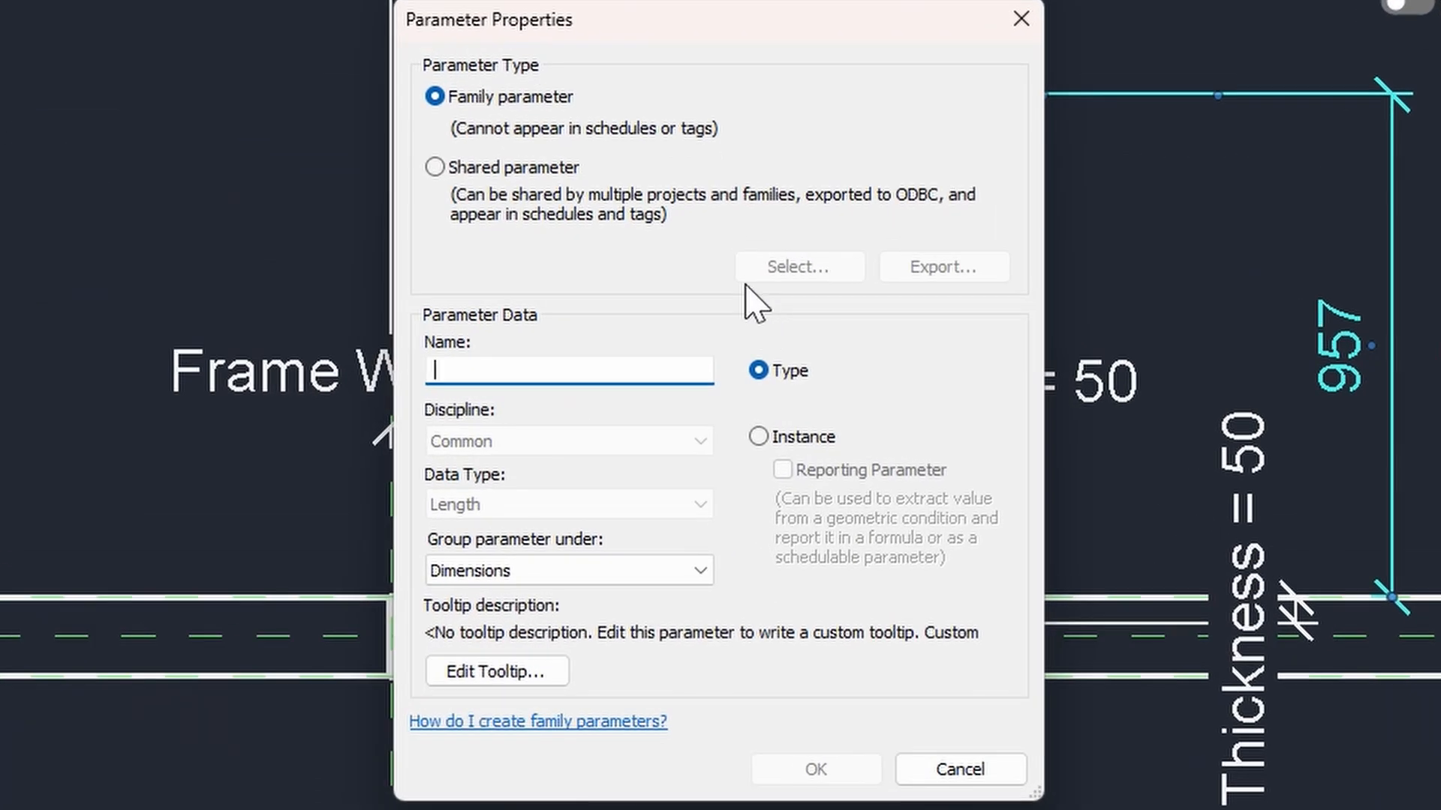
{"action": "type", "text": "W"}
{"action": "left_click", "coordinate": [796, 765]}
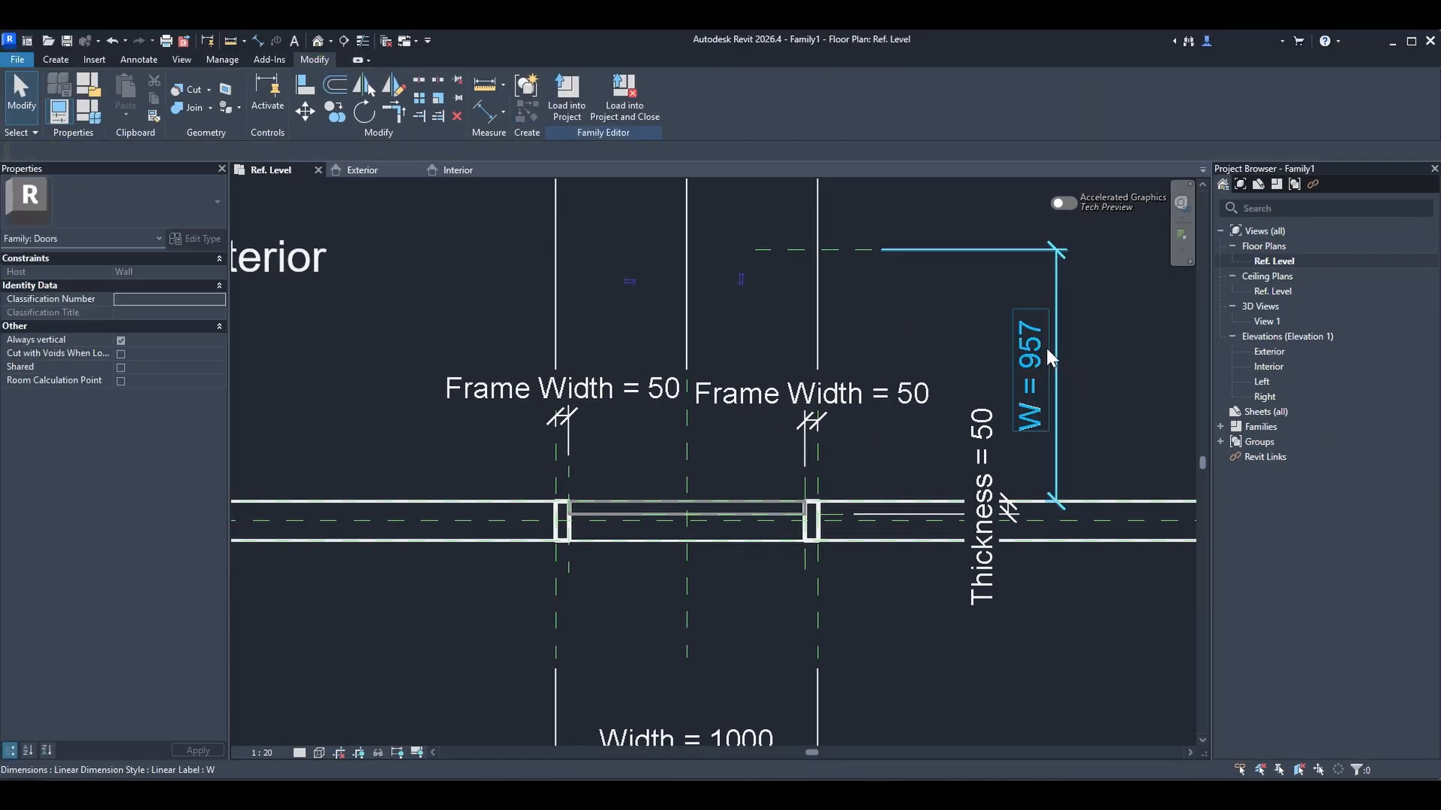
{"action": "key", "text": "Escape"}
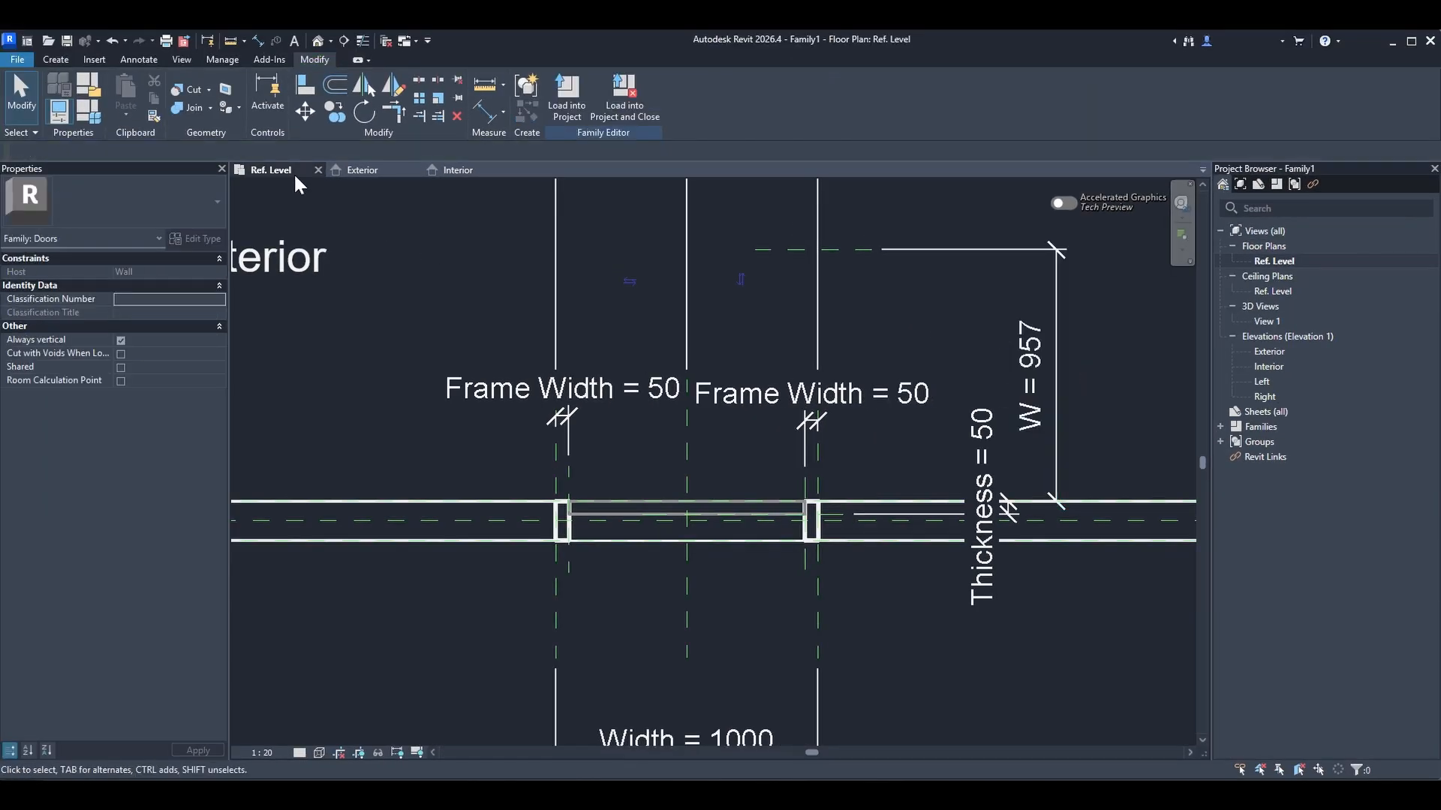
- Set the formula of the W parameter to Width - Frame Width * 2 in the family types
{"action": "left_click", "coordinate": [91, 114]}
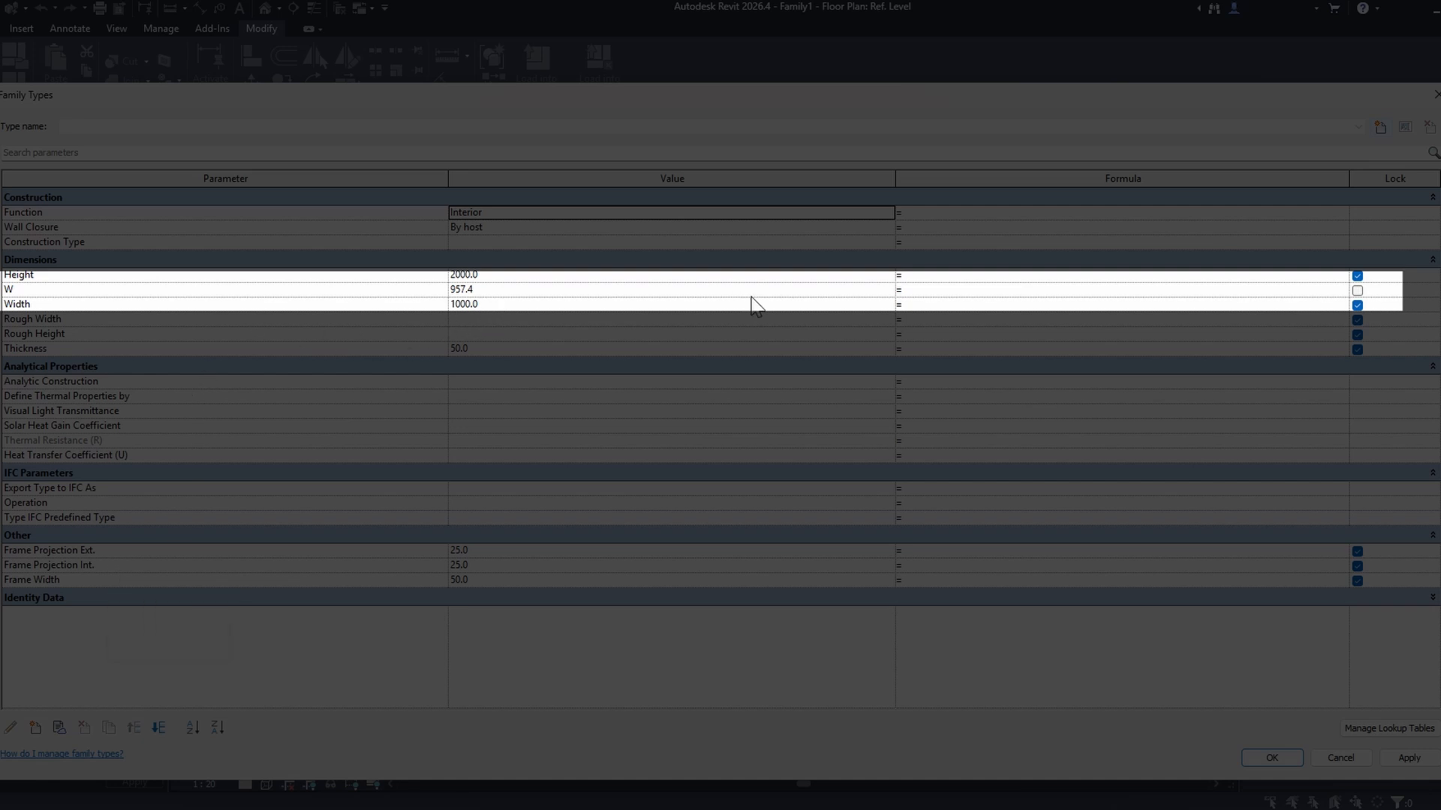
{"action": "left_click", "coordinate": [921, 293]}
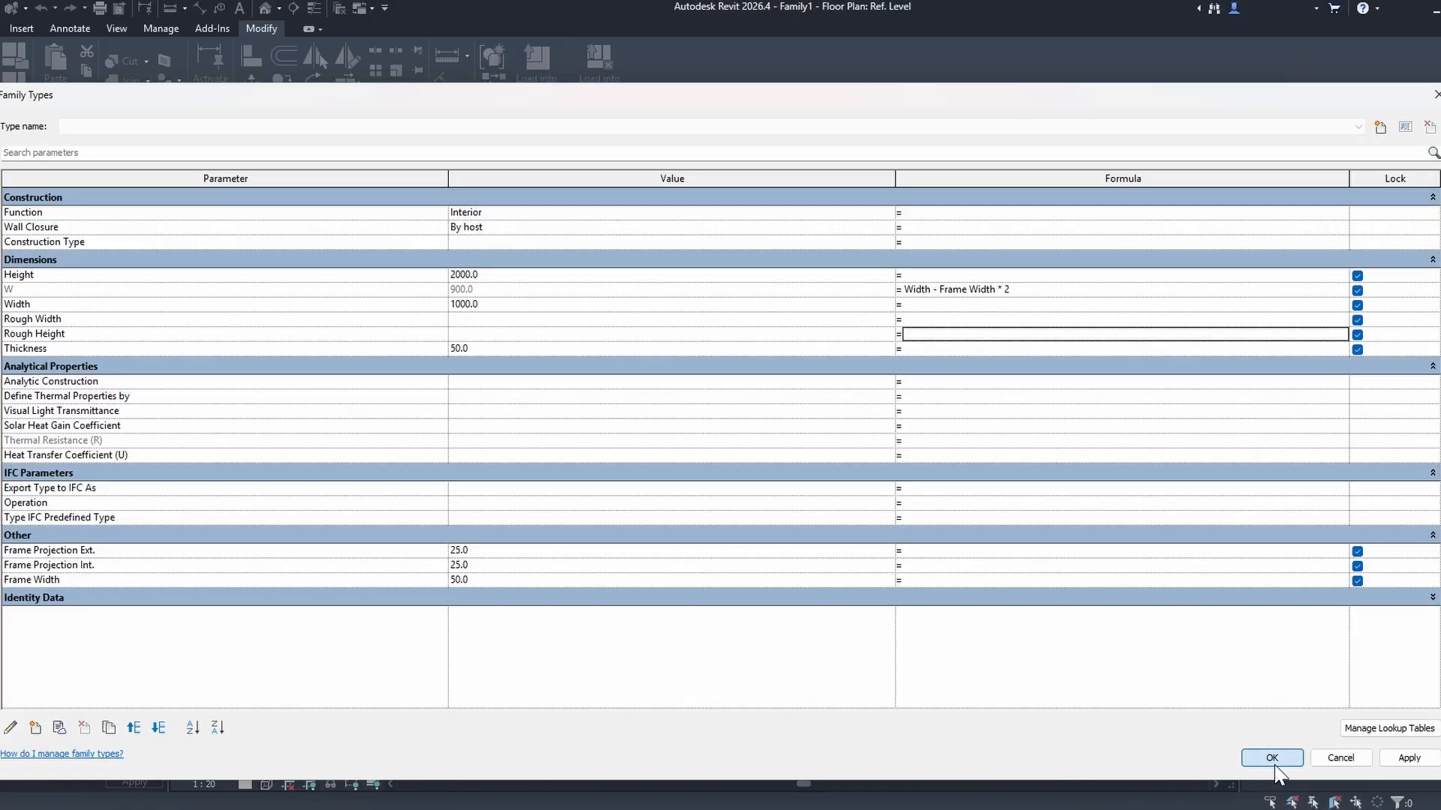
{"action": "left_click", "coordinate": [1273, 761]}
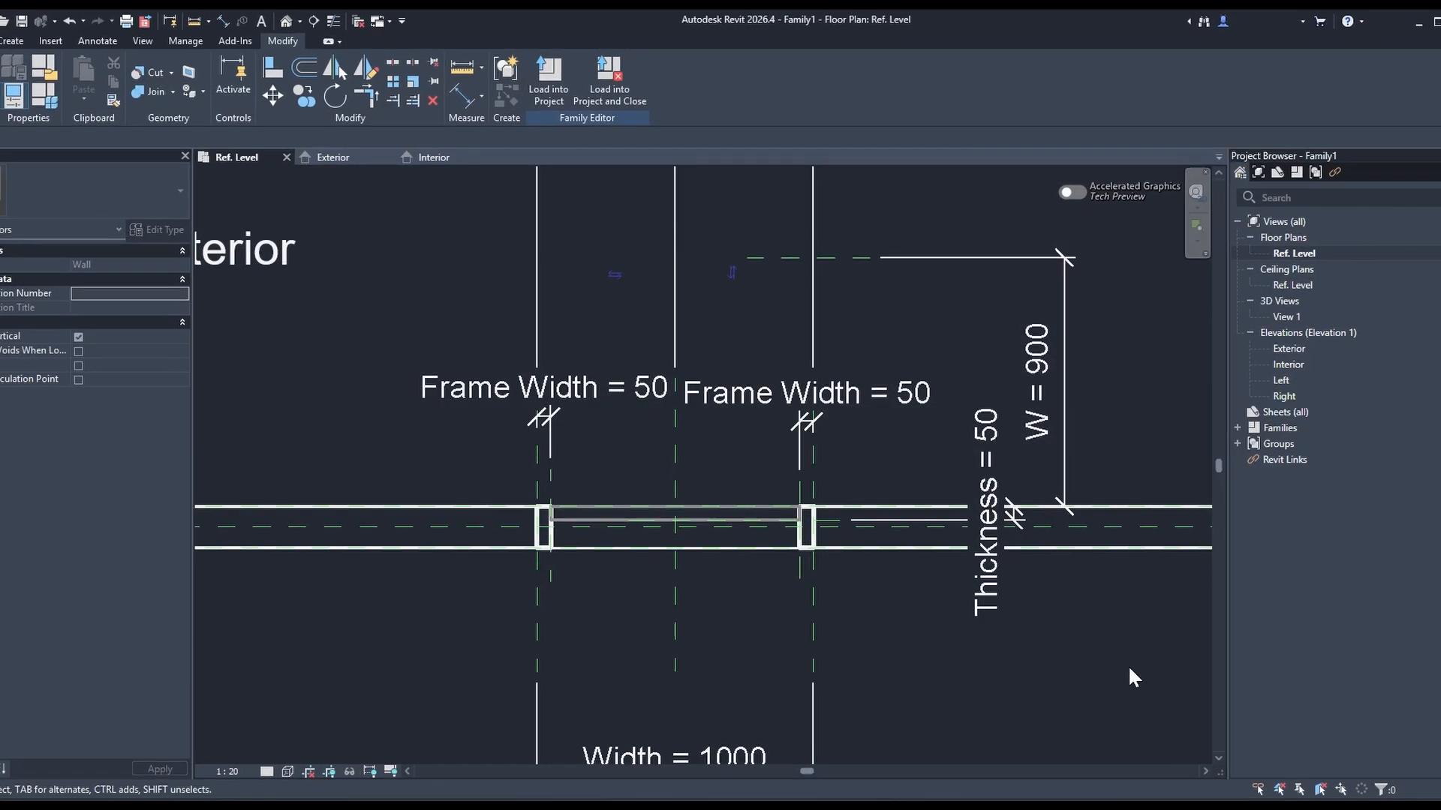
- Draw a symbolic-line circle centred on the door panel's exterior corner at the right jamb, reaching the reference plane driven by W
{"action": "middle_click_drag", "start_coordinate": [816, 580], "coordinate": [834, 509]}
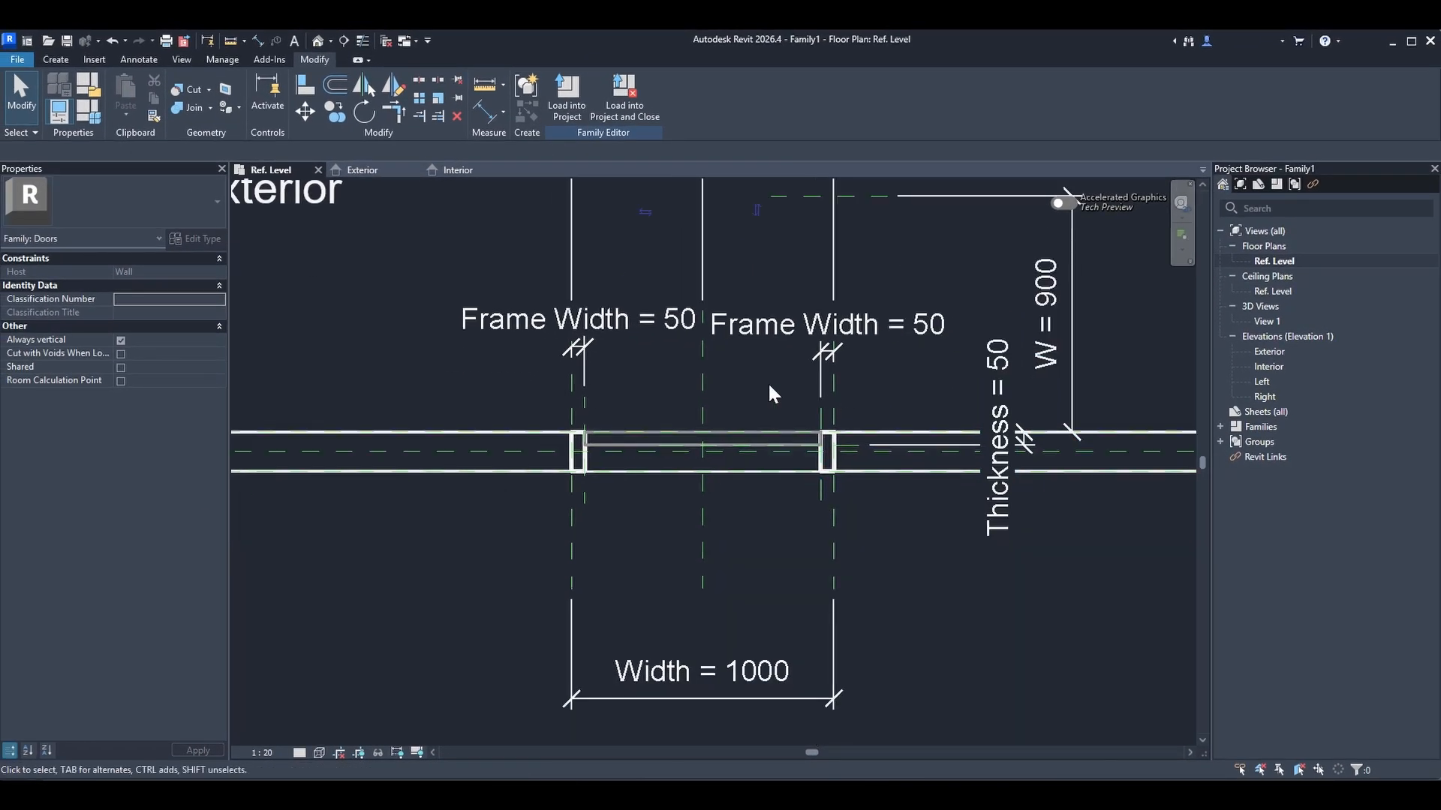
{"action": "middle_click_drag", "start_coordinate": [759, 406], "coordinate": [752, 488]}
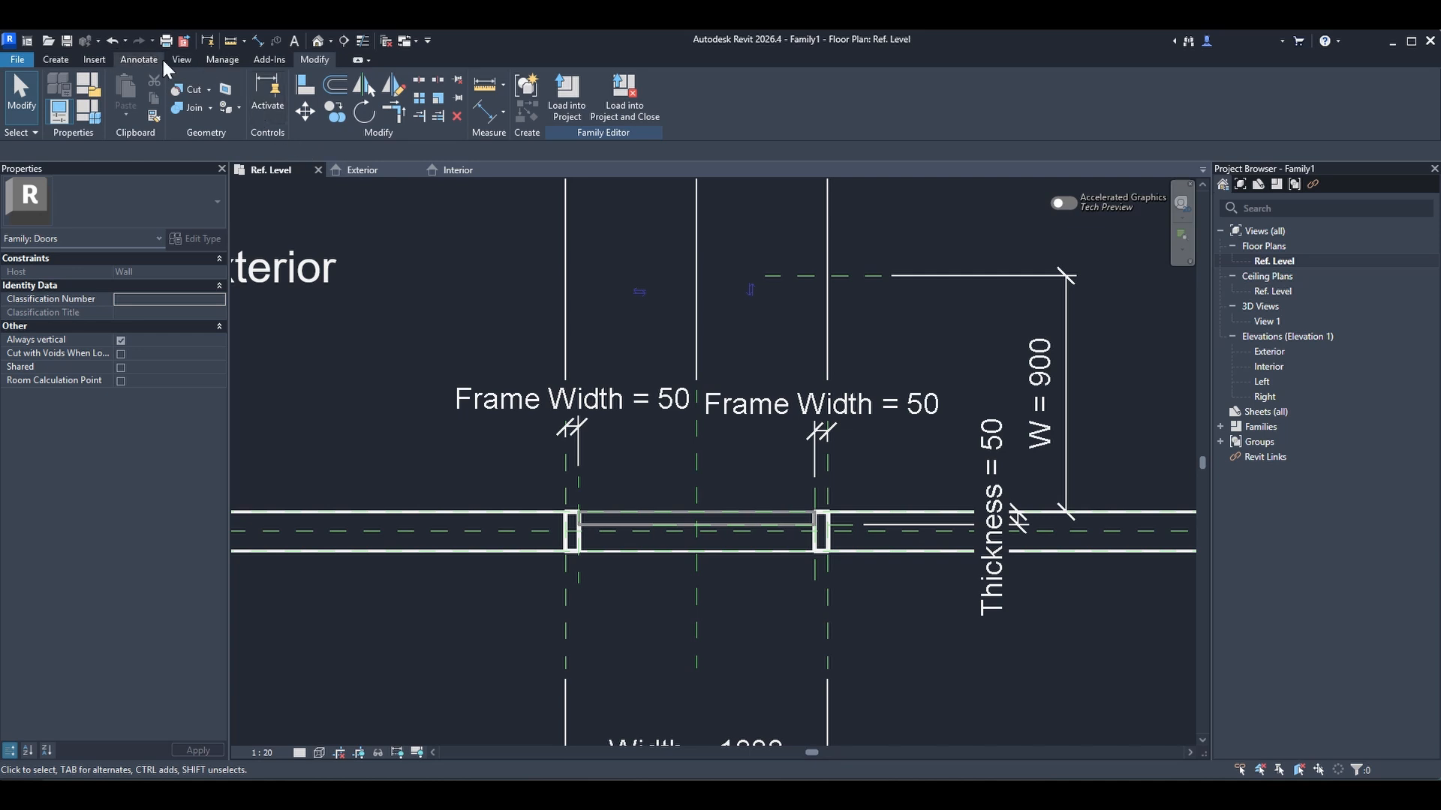
{"action": "left_click", "coordinate": [139, 60]}
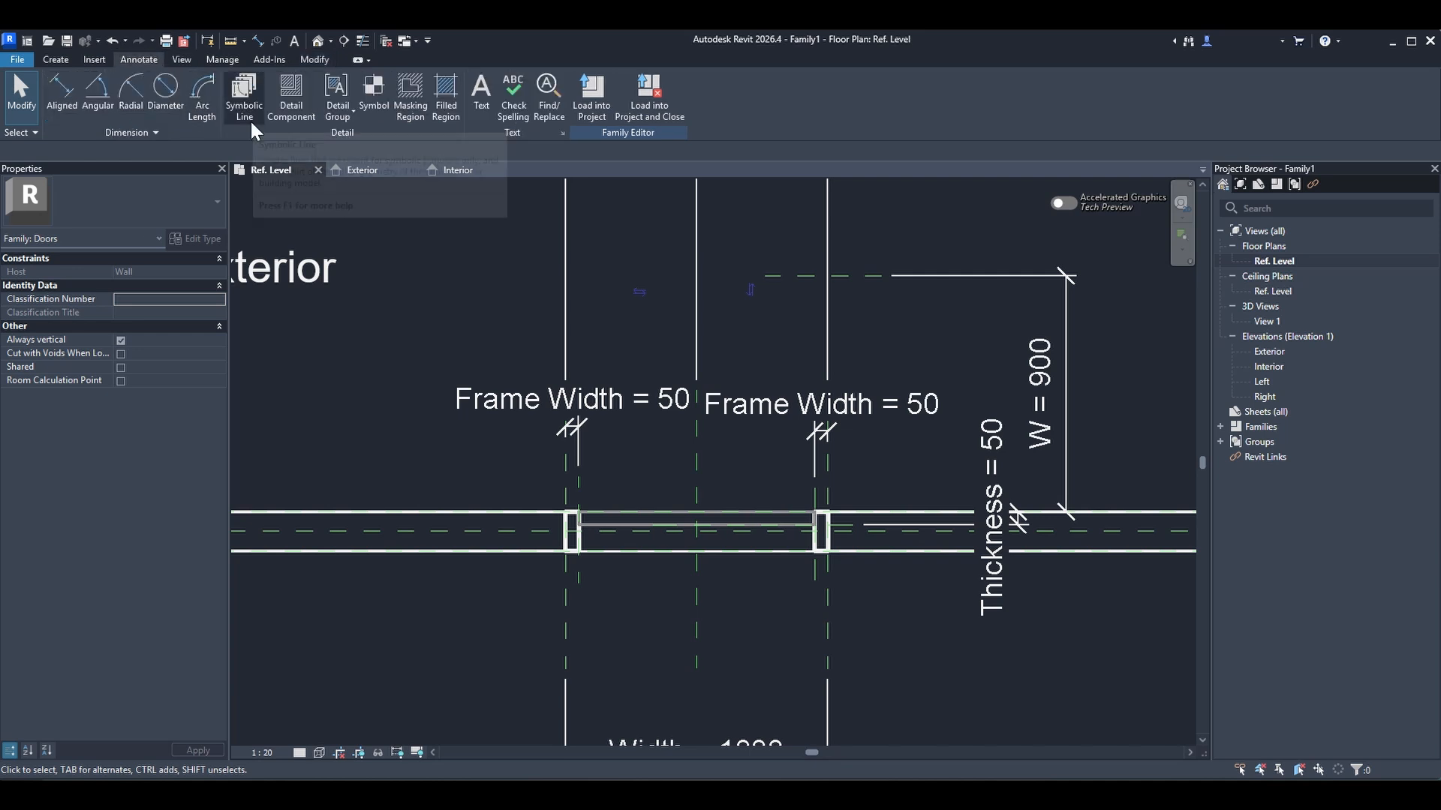
{"action": "left_click", "coordinate": [251, 101]}
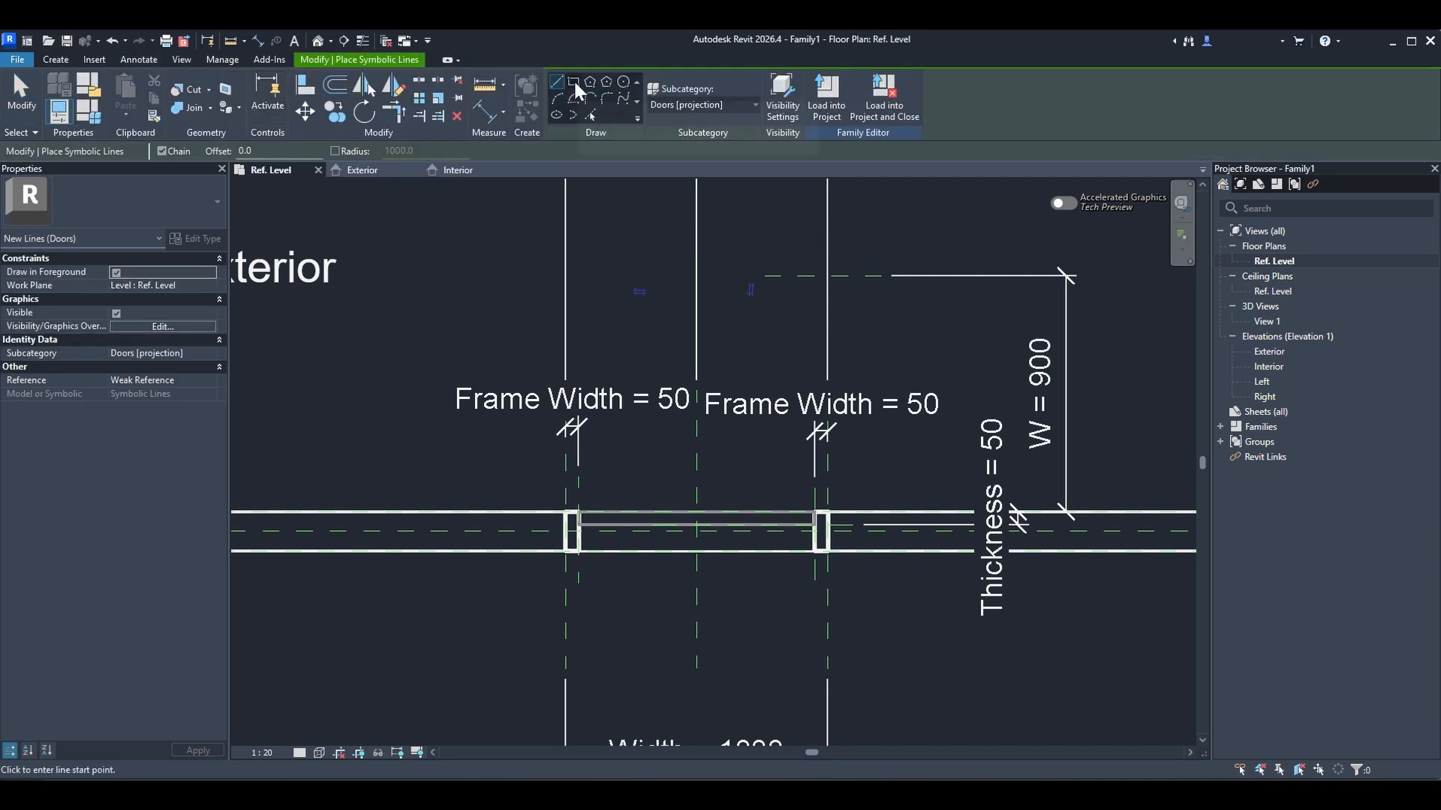
{"action": "left_click", "coordinate": [623, 84]}
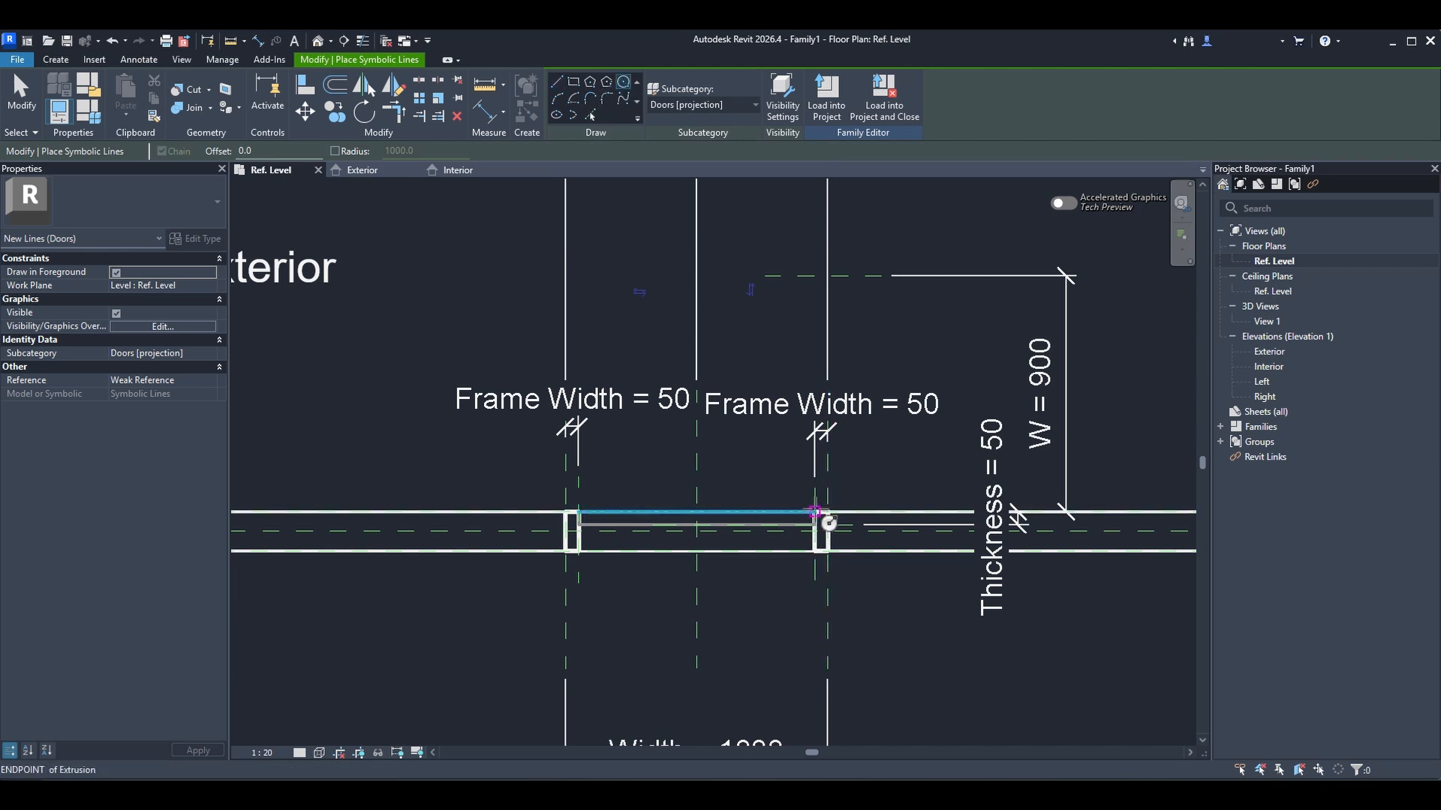
{"action": "left_click", "coordinate": [815, 513]}
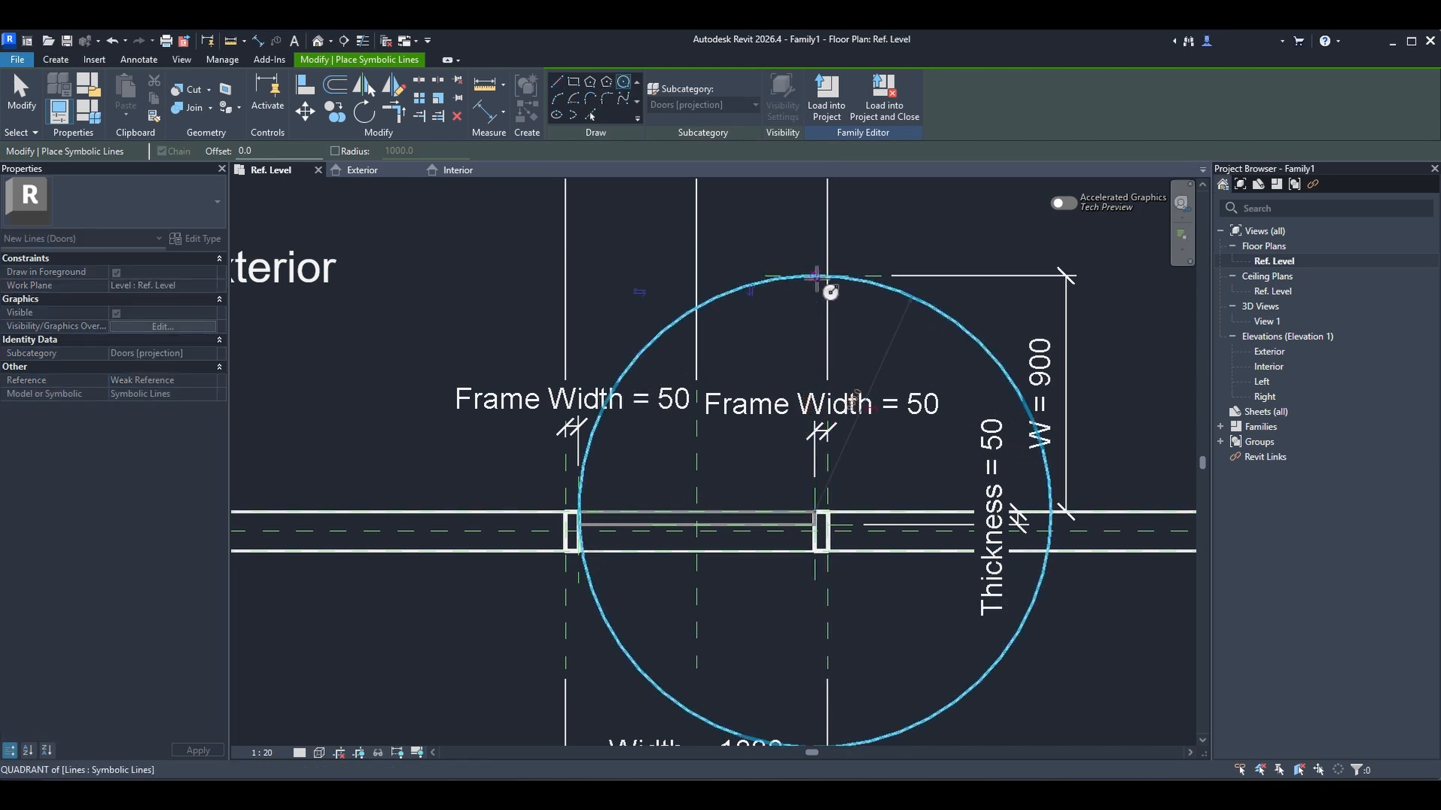
{"action": "left_click", "coordinate": [820, 281]}
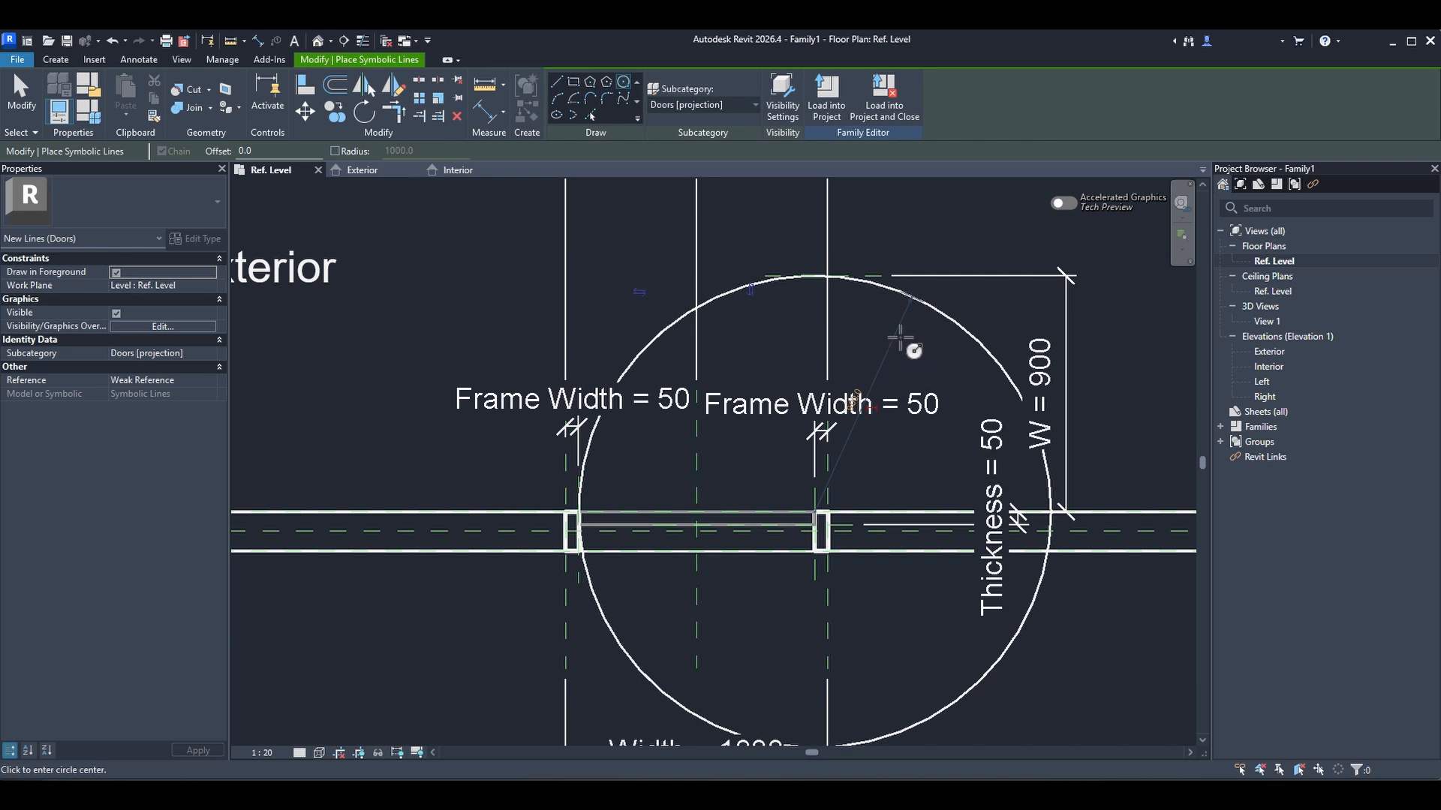
{"action": "key", "text": "Escape"}
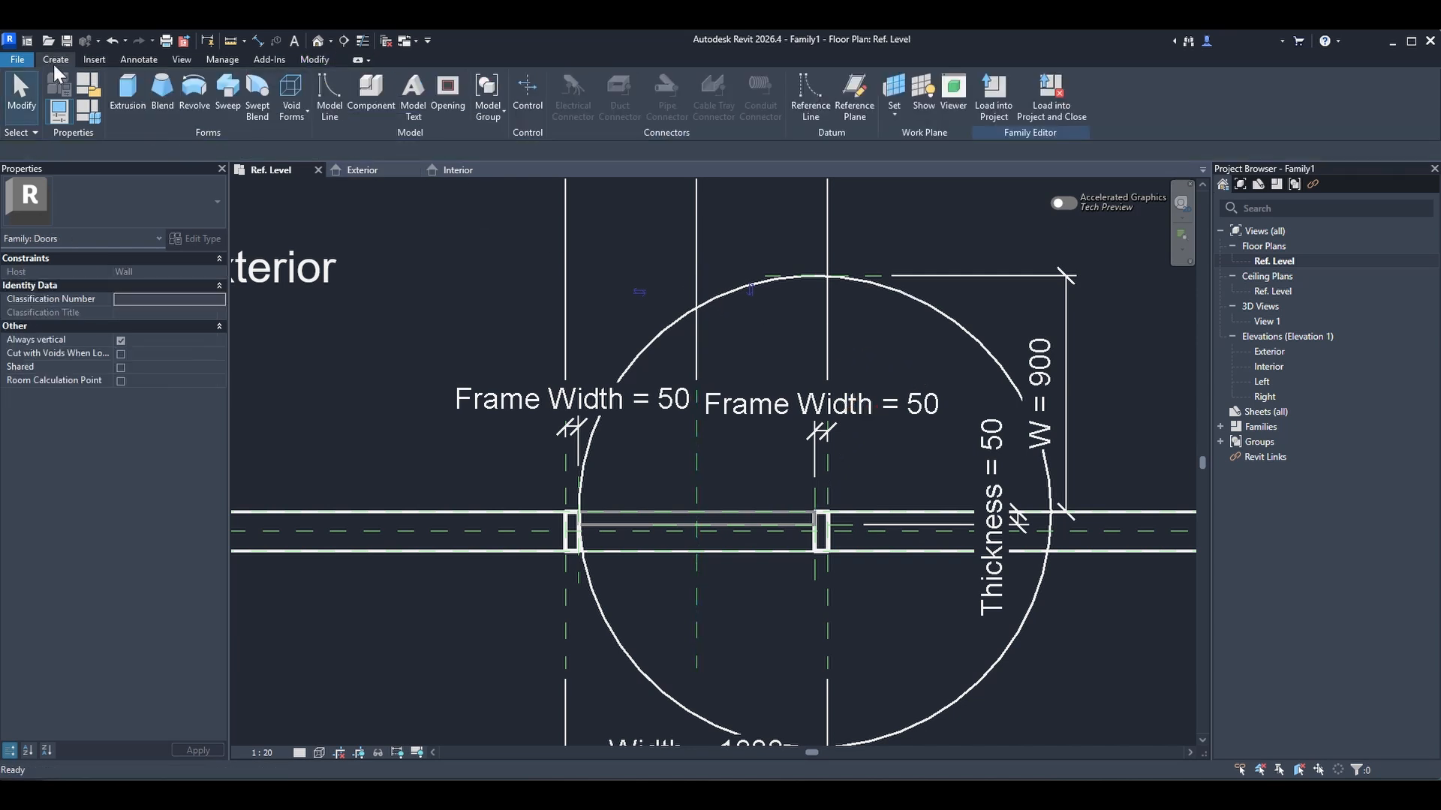
- Draw a vertical 900 mm model line from the circle's centre at the right jamb up to the circle
{"action": "left_click", "coordinate": [331, 105]}
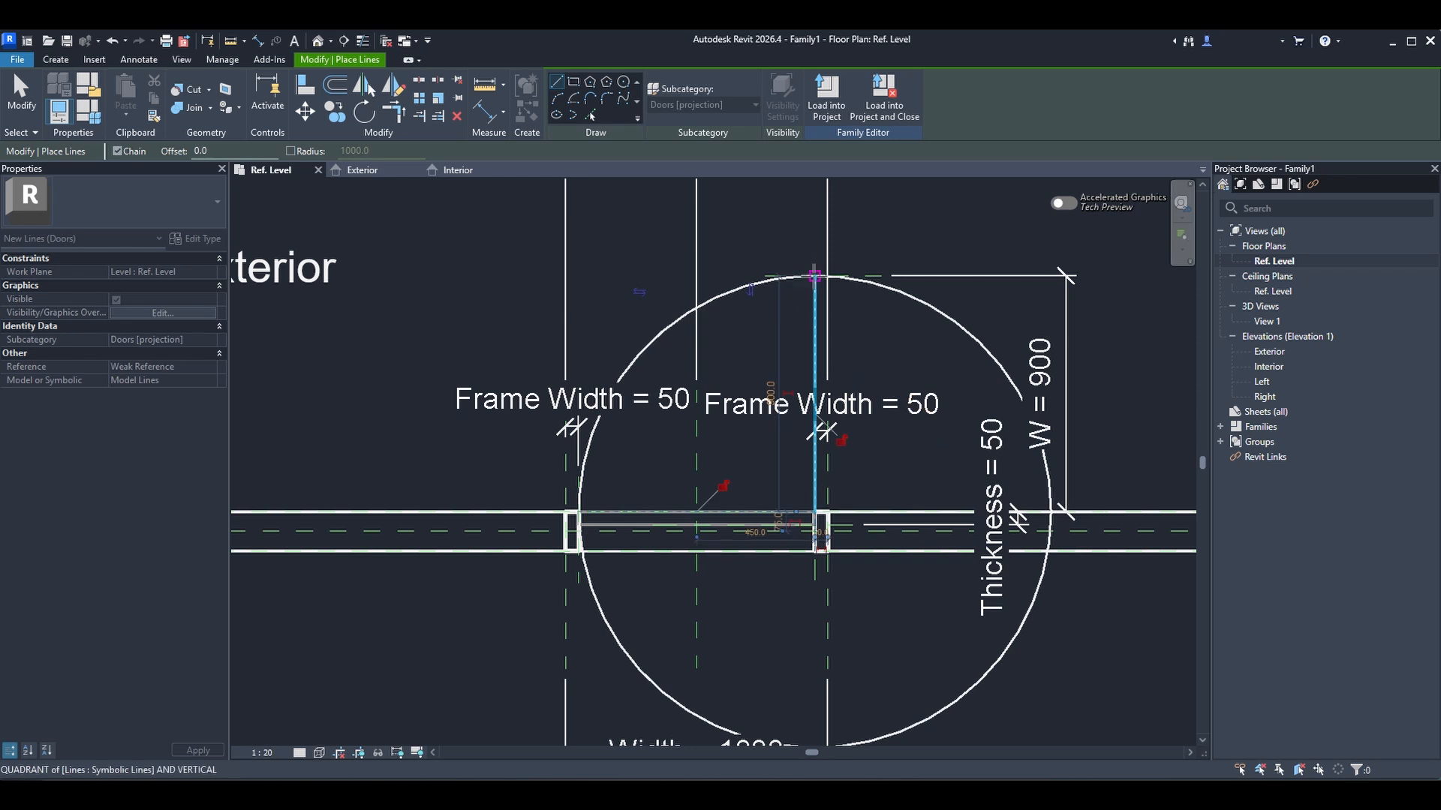
{"action": "left_click", "coordinate": [814, 276]}
{"action": "key", "text": "Escape"}
{"action": "key", "text": "Escape"}
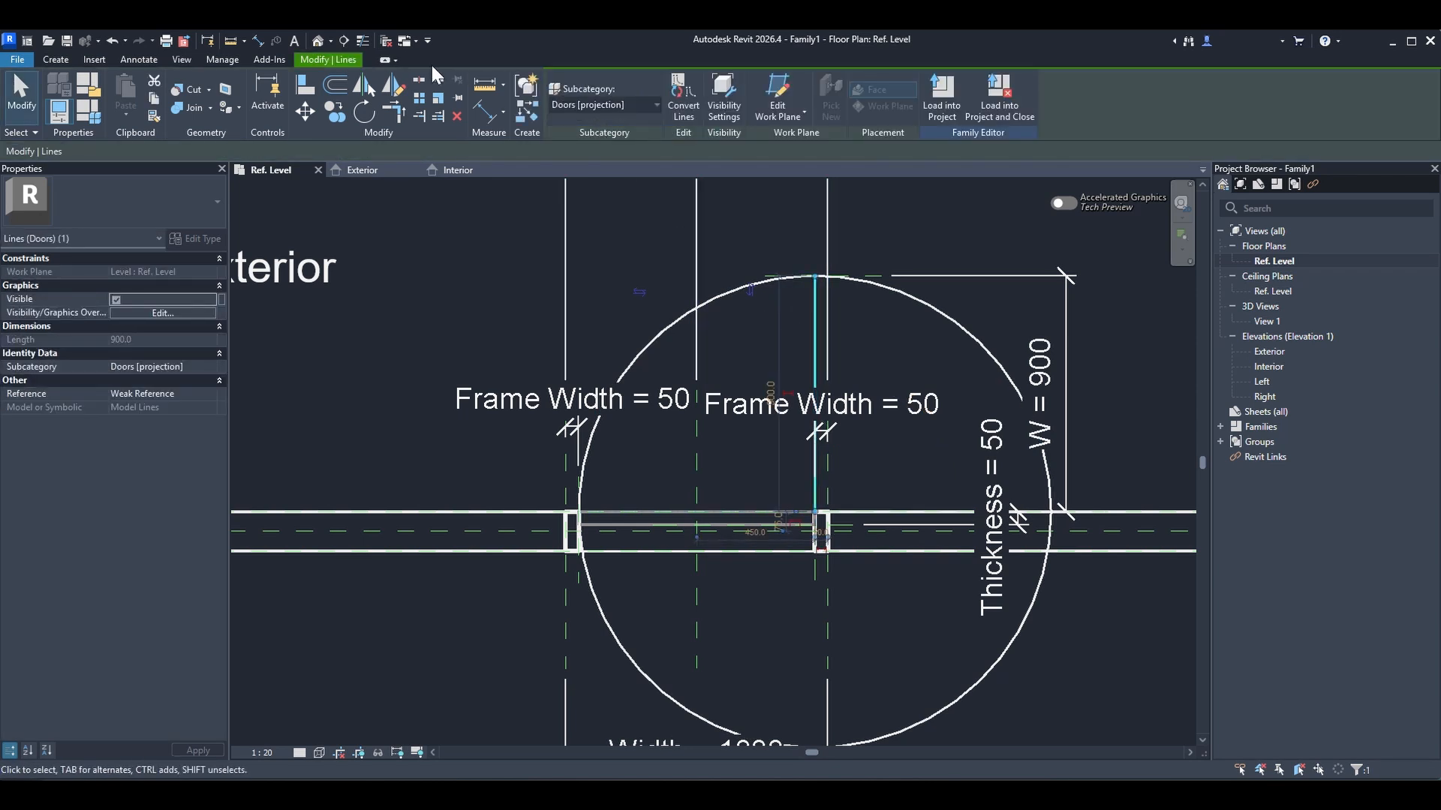
- Examine in the 3D view how the model line for the open door leaf is displayed
{"action": "left_click", "coordinate": [319, 40]}
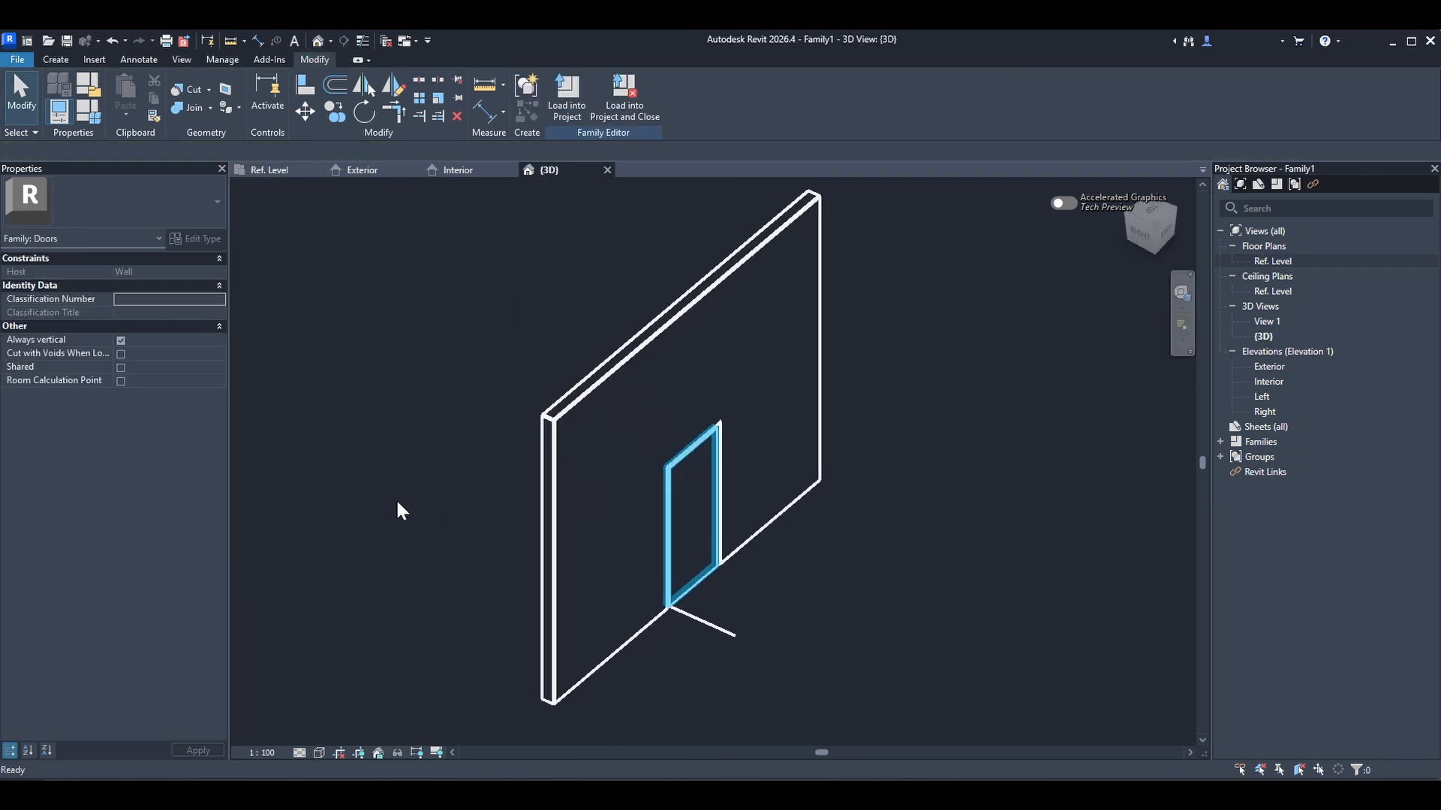
{"action": "left_click", "coordinate": [734, 629]}
{"action": "left_click", "coordinate": [844, 575]}
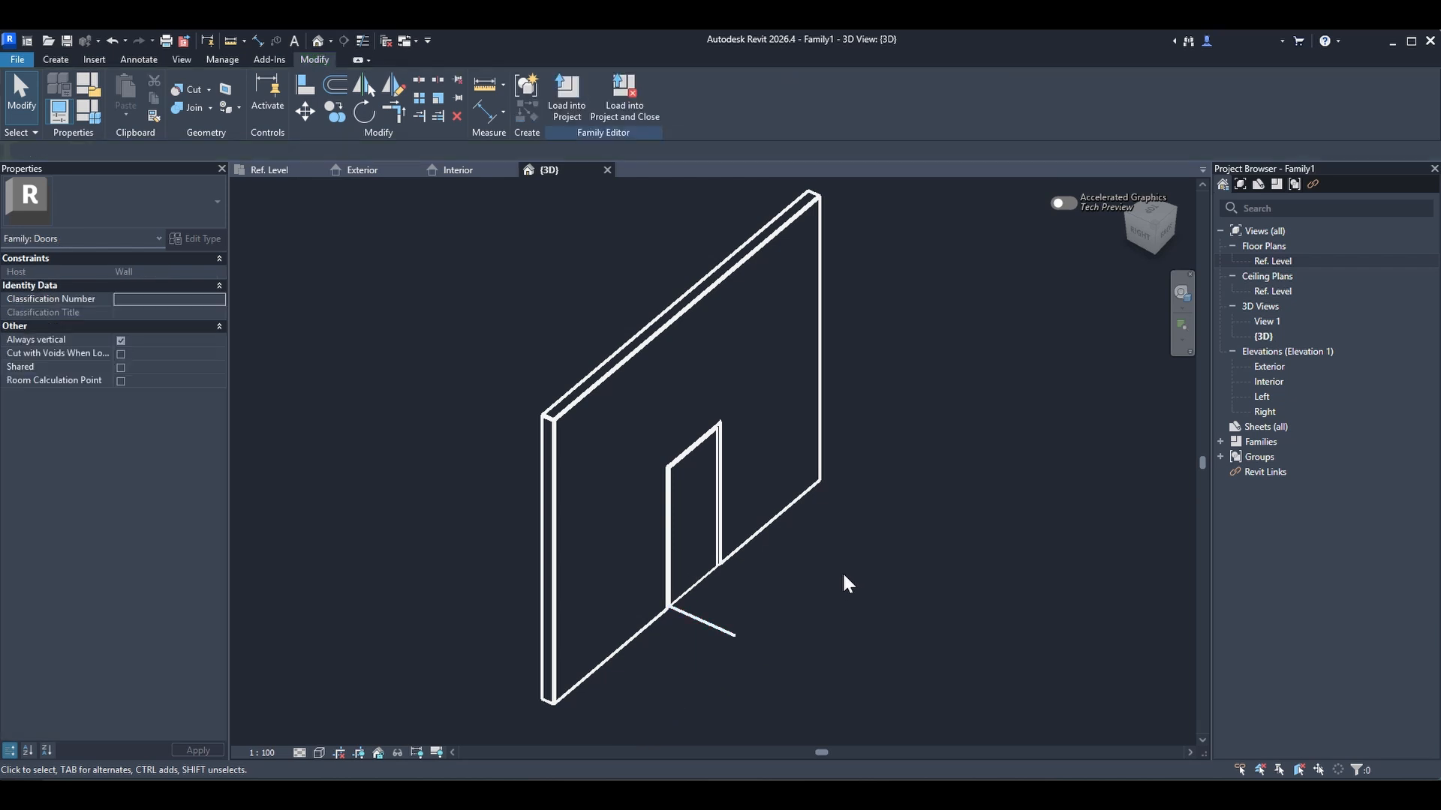
- Return to the Ref. Level floor plan and convert the vertical model line to a symbolic line
{"action": "double_click", "coordinate": [1272, 261]}
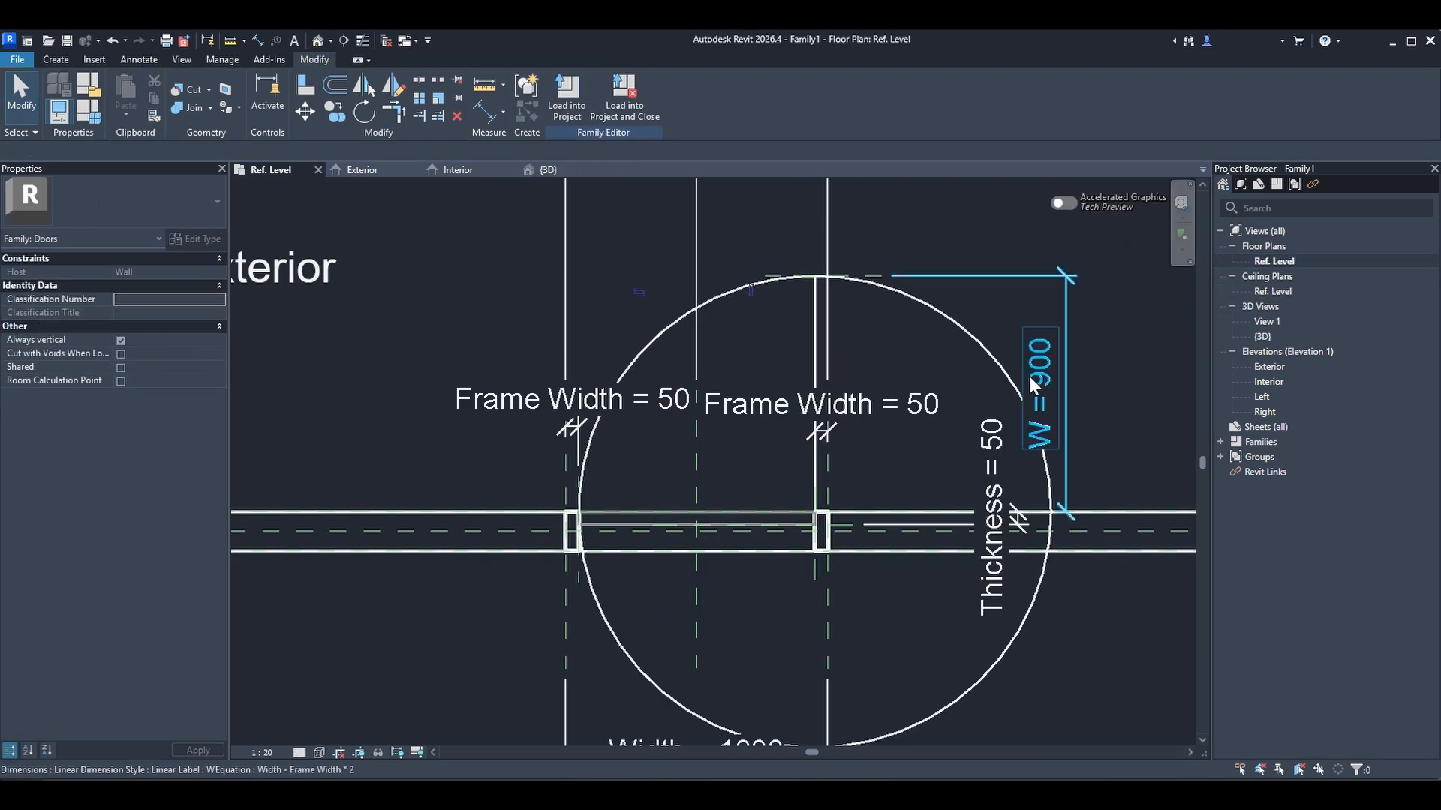
{"action": "left_click", "coordinate": [815, 301]}
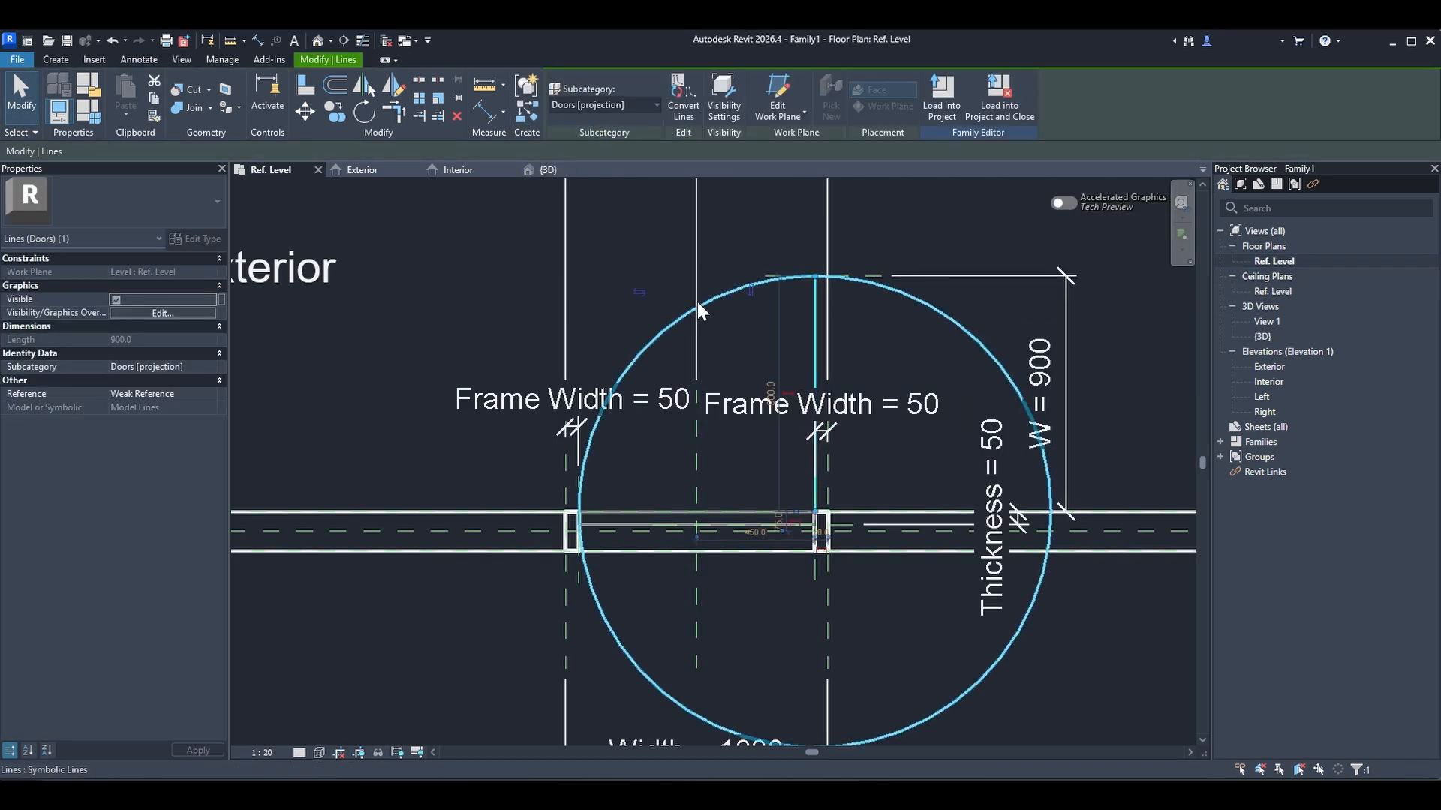
{"action": "left_click", "coordinate": [773, 254]}
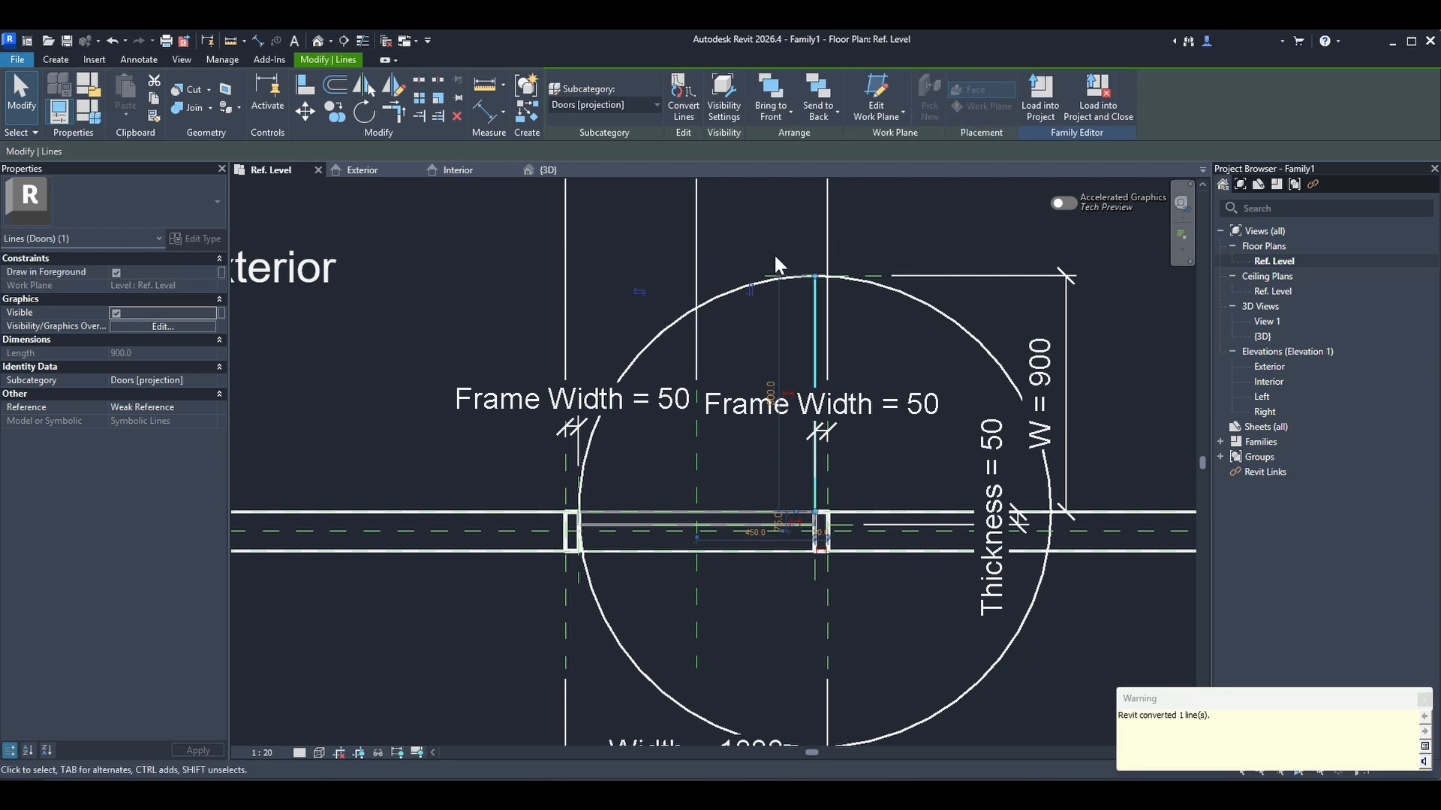
- Check the display of the converted line in the 3D view
{"action": "left_click", "coordinate": [317, 40]}
{"action": "middle_click_drag", "start_coordinate": [480, 319], "coordinate": [537, 347], "text": "shift"}
- Copy the vertical symbolic line at the hinge-side jamb about 80 mm into the door opening
{"action": "double_click", "coordinate": [1270, 262]}
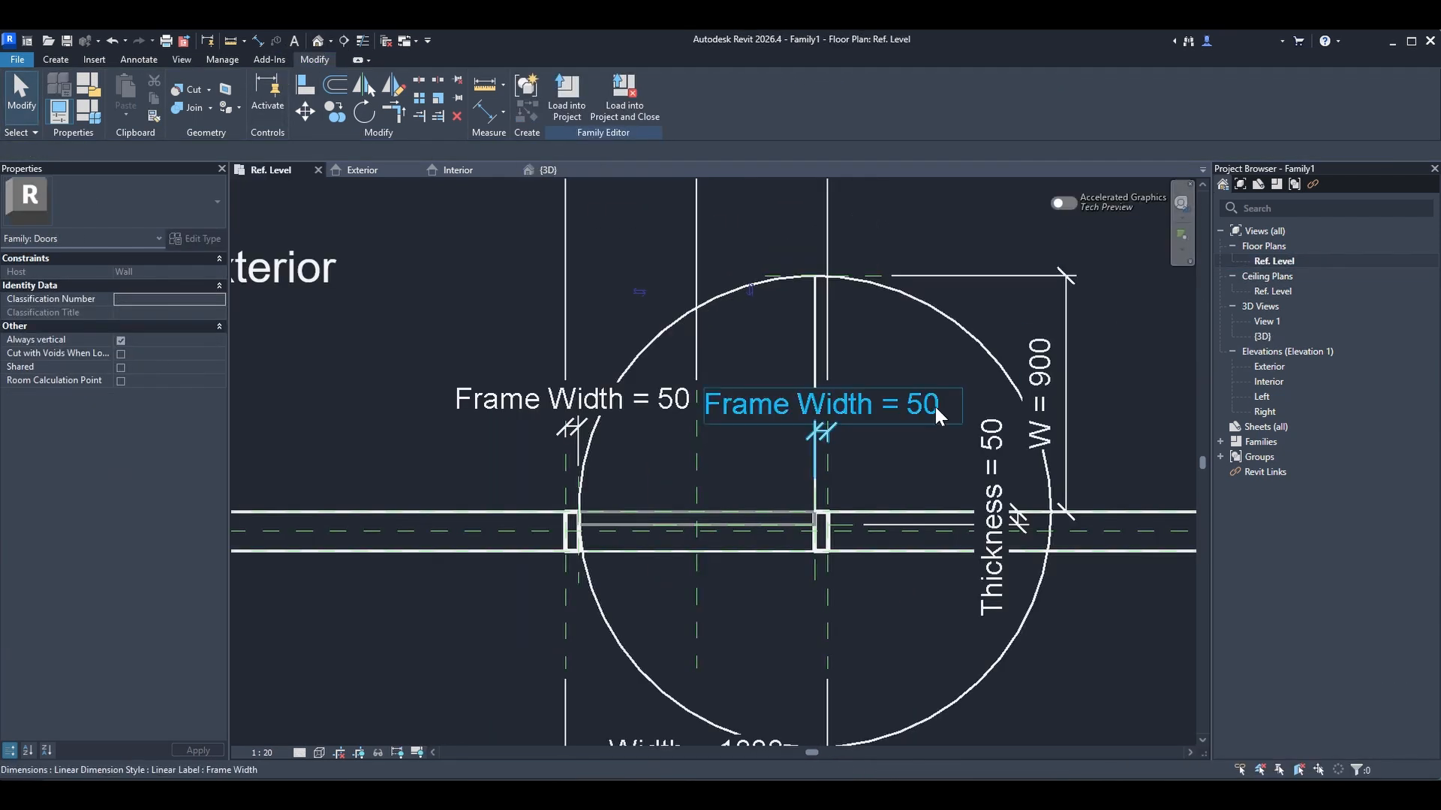
{"action": "left_click", "coordinate": [808, 295]}
{"action": "scroll", "coordinate": [808, 304], "scroll_direction": "up", "scroll_amount": 2}
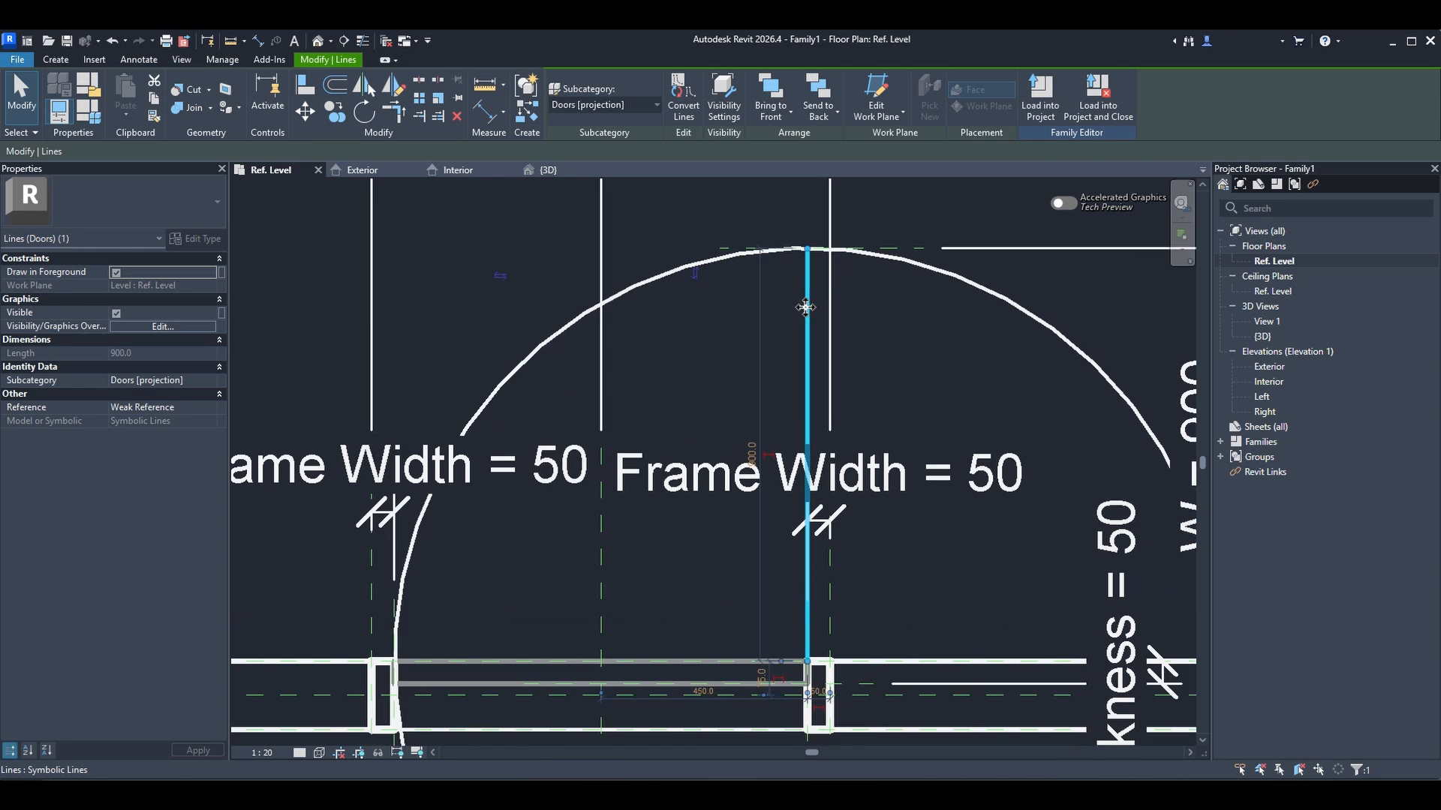
{"action": "key", "text": "c"}
{"action": "key", "text": "o"}
{"action": "left_click", "coordinate": [807, 308]}
{"action": "left_click", "coordinate": [772, 299]}
{"action": "middle_click_drag", "start_coordinate": [772, 299], "coordinate": [780, 337]}
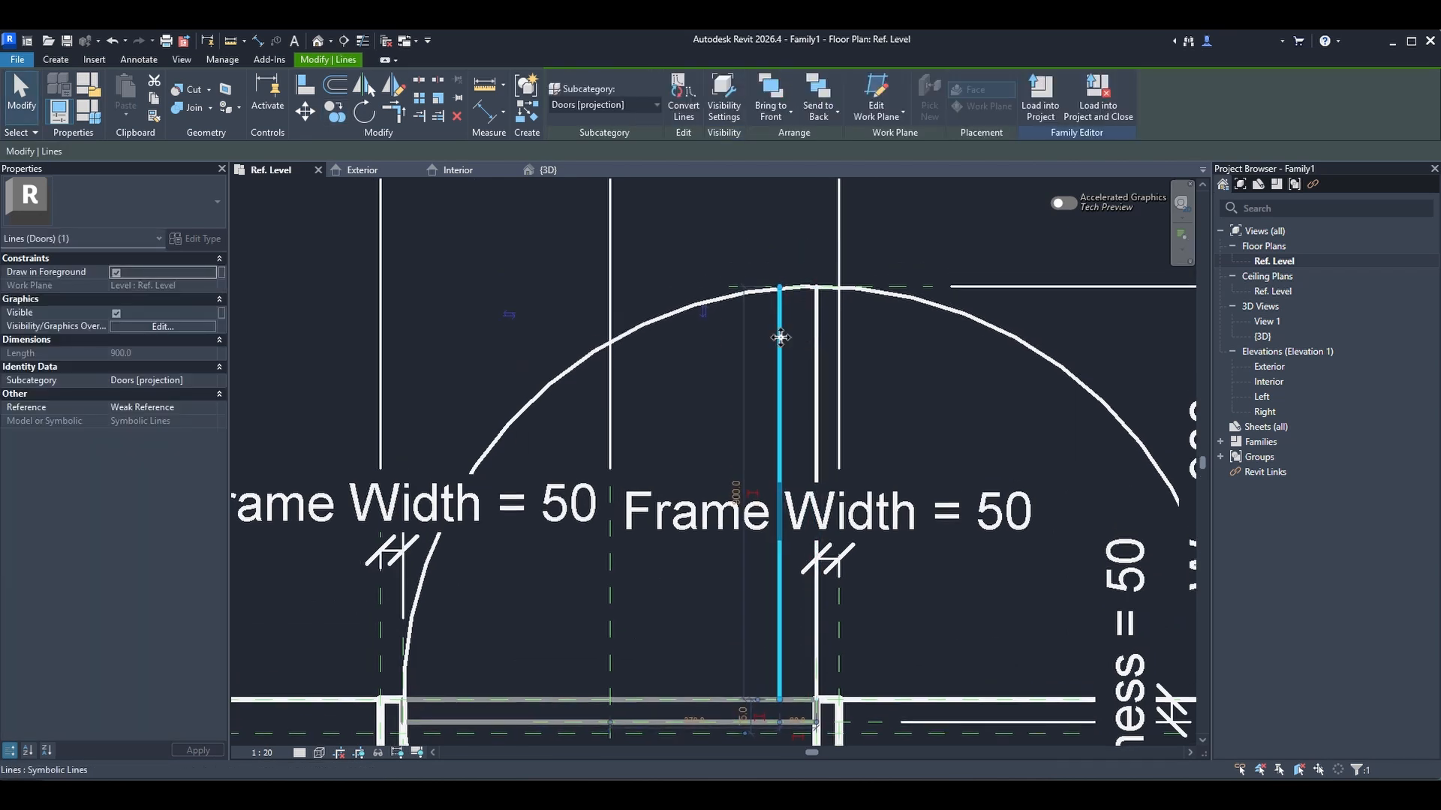
- Dimension the gap between the two vertical leaf lines above the circle and label it with the Thickness parameter
{"action": "key", "text": "d"}
{"action": "key", "text": "i"}
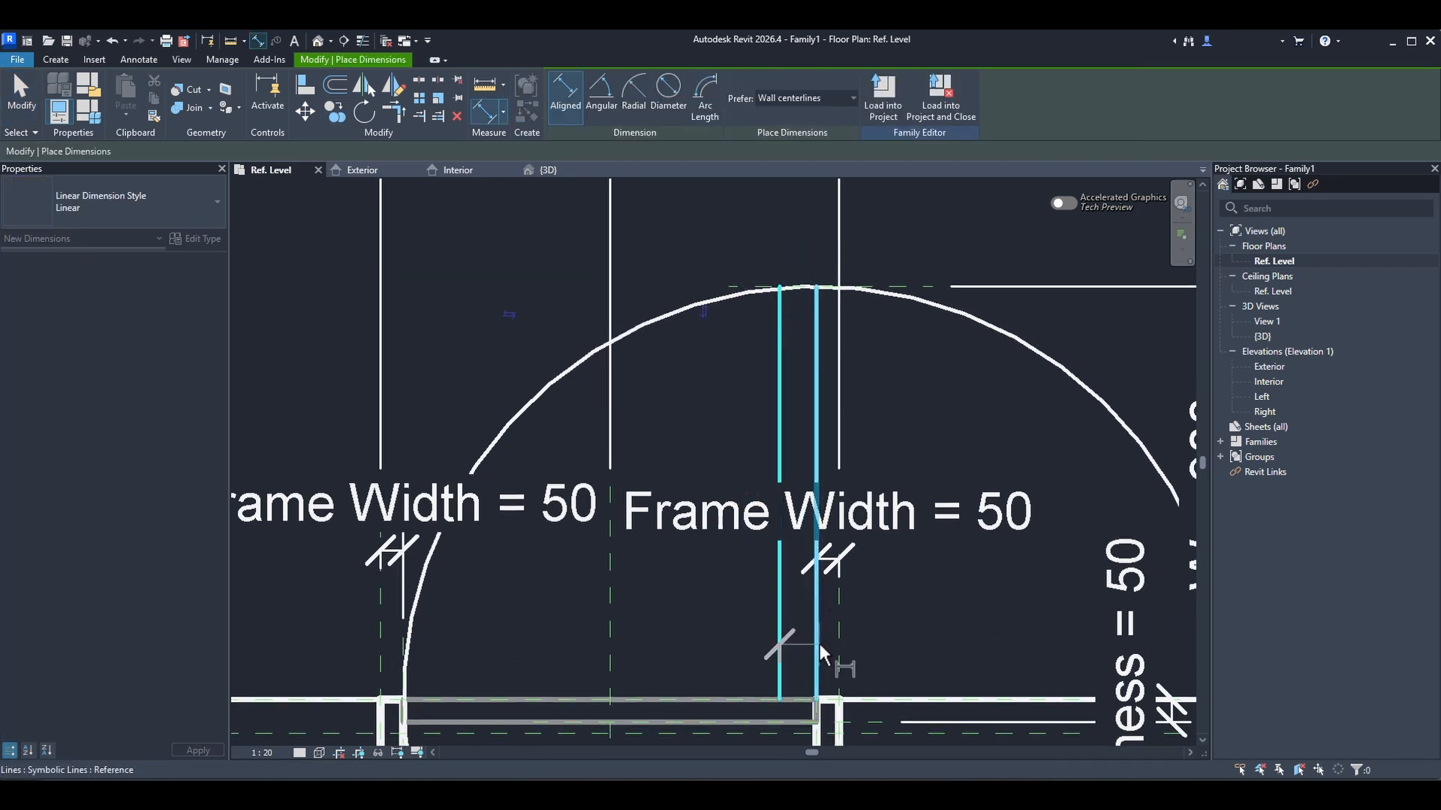
{"action": "left_click", "coordinate": [819, 650]}
{"action": "left_click", "coordinate": [767, 220]}
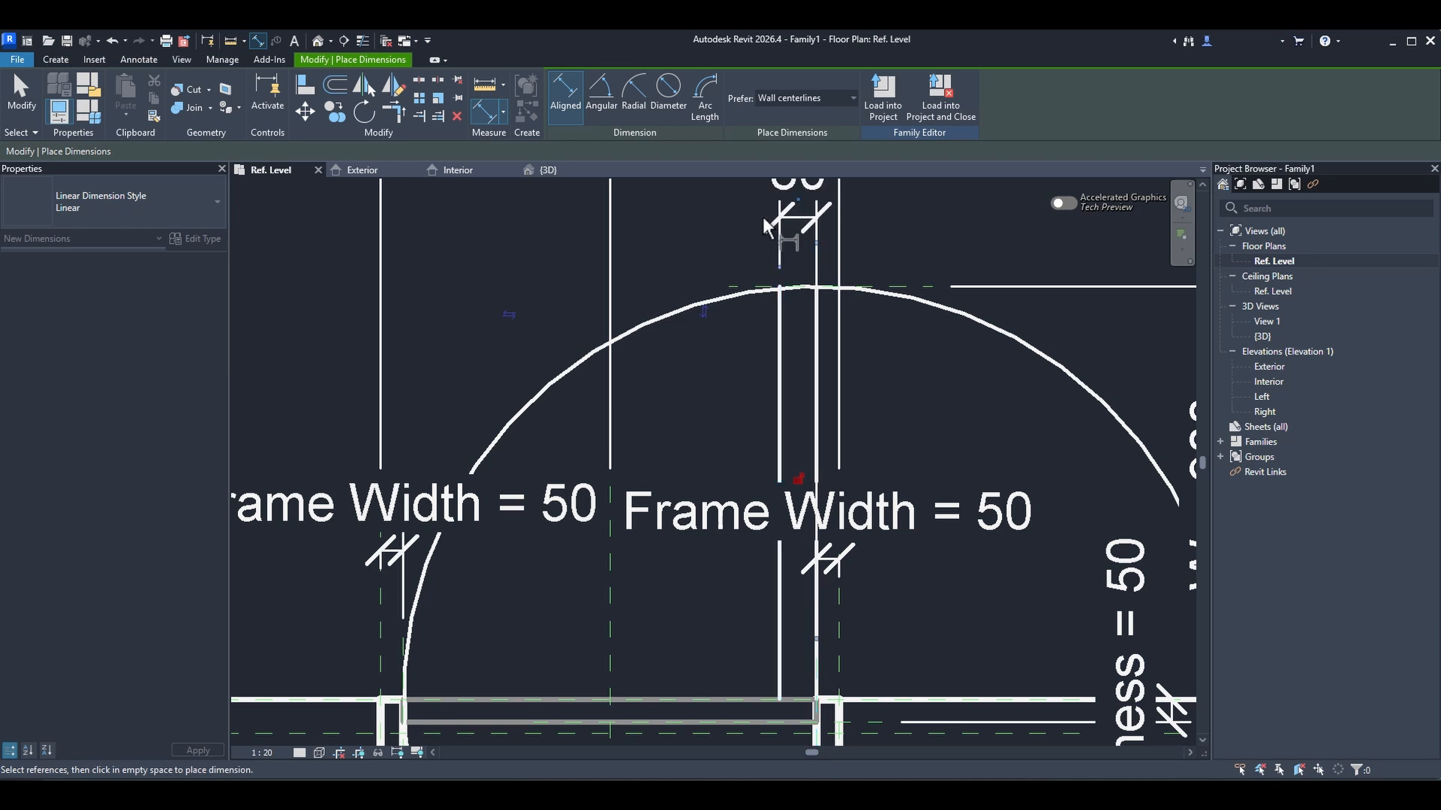
{"action": "scroll", "coordinate": [769, 228], "scroll_direction": "down", "scroll_amount": 1}
{"action": "middle_click_drag", "start_coordinate": [770, 230], "coordinate": [786, 286]}
{"action": "key", "text": "Escape"}
{"action": "left_click", "coordinate": [793, 246]}
{"action": "left_click", "coordinate": [623, 95]}
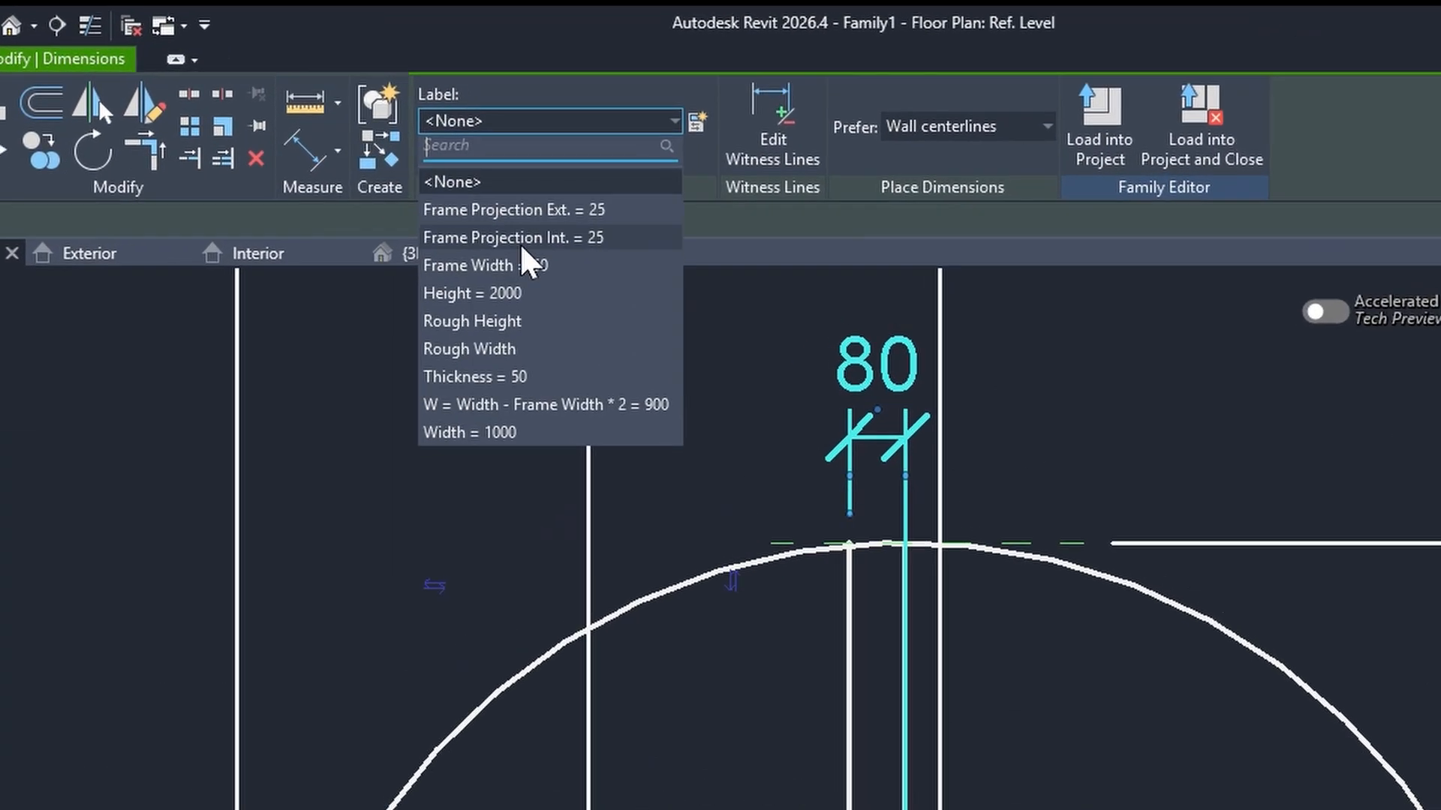
{"action": "left_click", "coordinate": [448, 424]}
{"action": "key", "text": "Escape"}
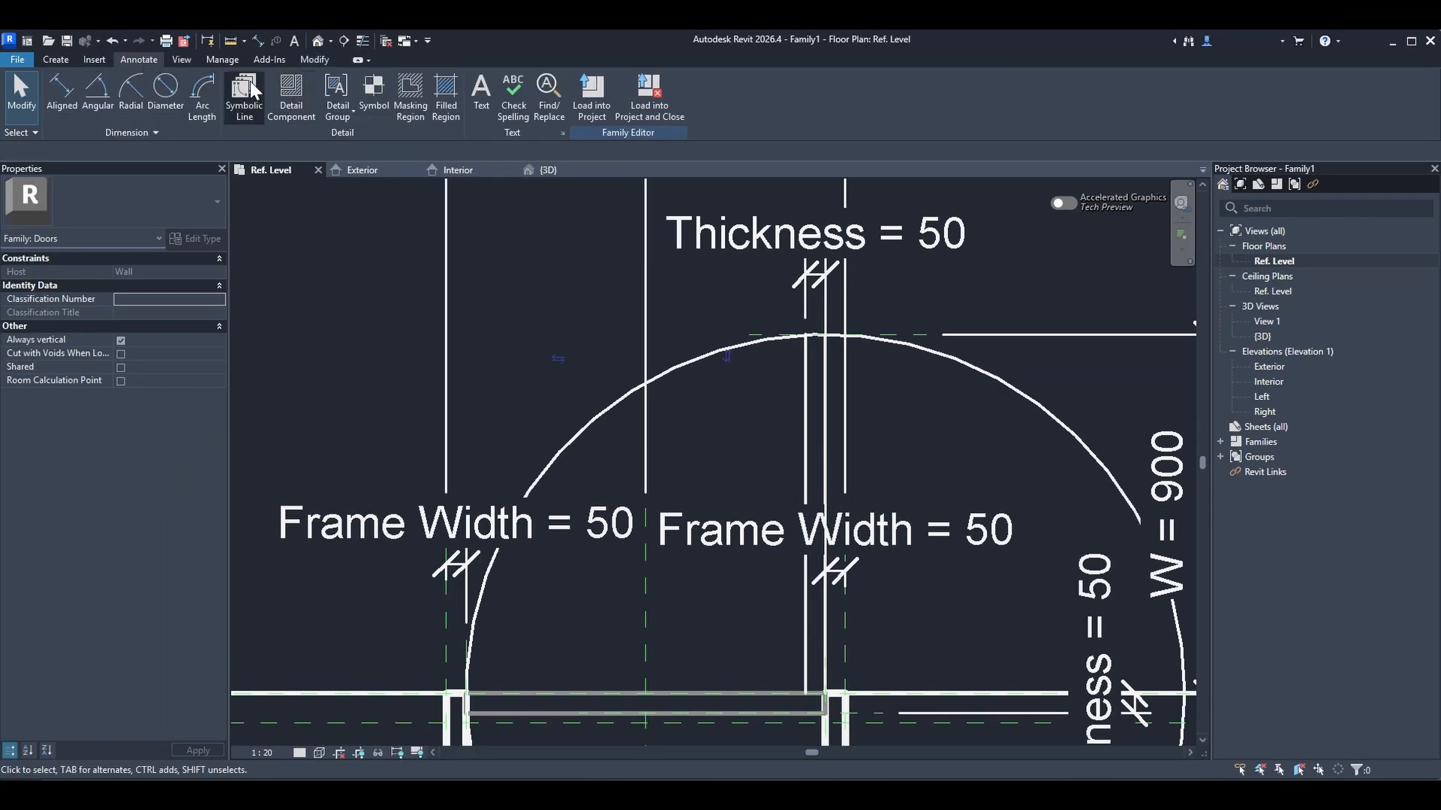
- Create a locked symbolic line from the horizontal reference plane at the circle's top using Pick Lines
{"action": "left_click", "coordinate": [250, 81]}
{"action": "scroll", "coordinate": [789, 348], "scroll_direction": "up", "scroll_amount": 4}
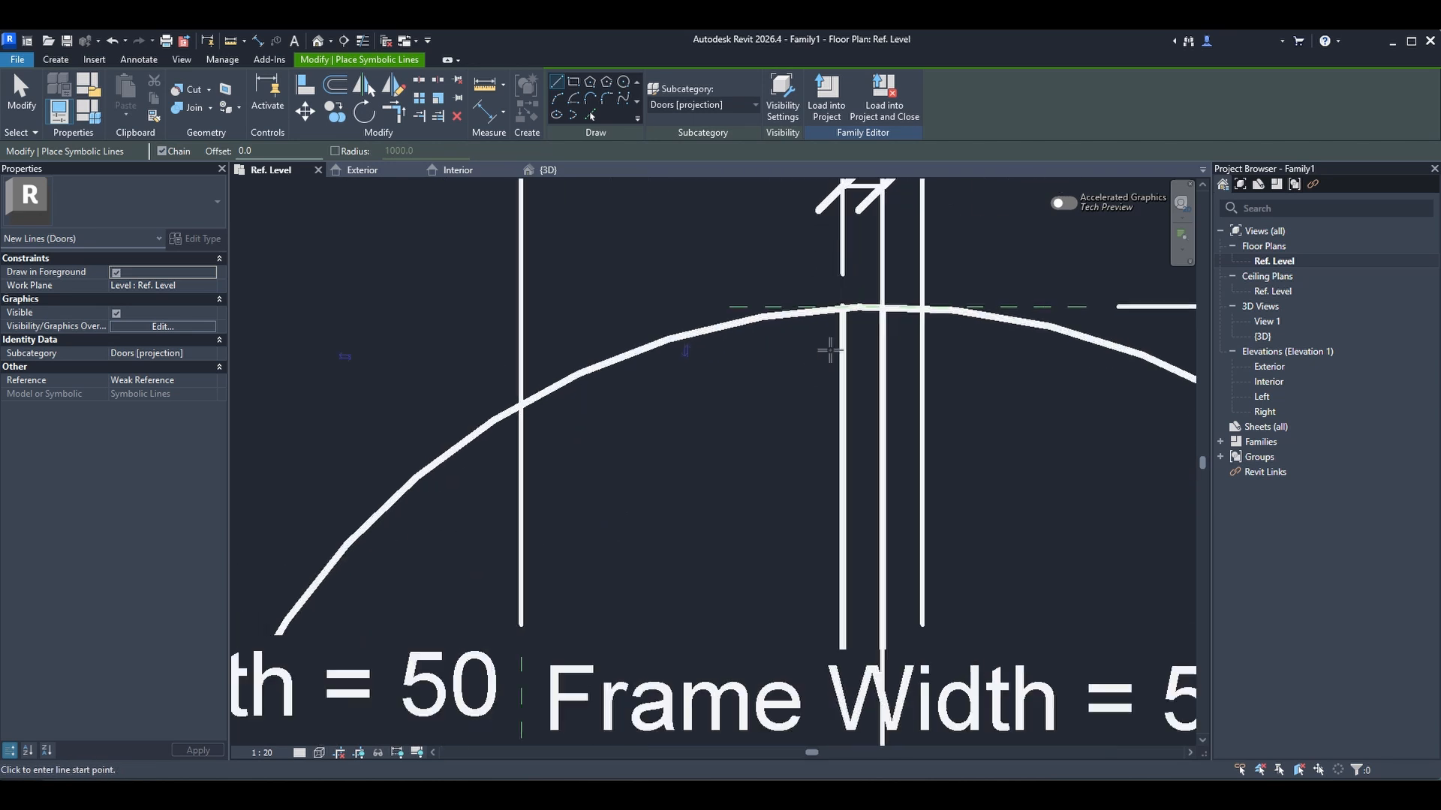
{"action": "left_click", "coordinate": [590, 113]}
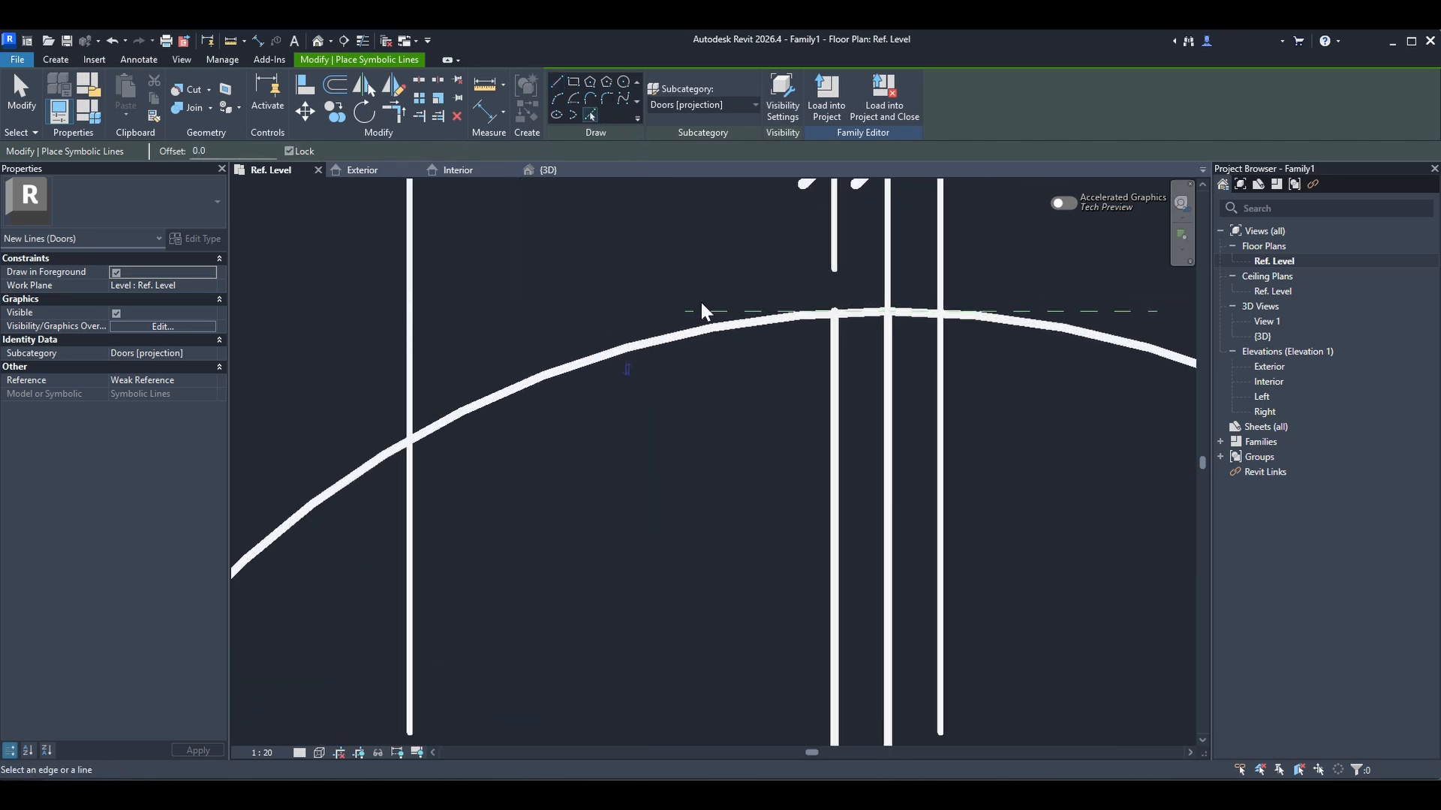
{"action": "left_click", "coordinate": [713, 309]}
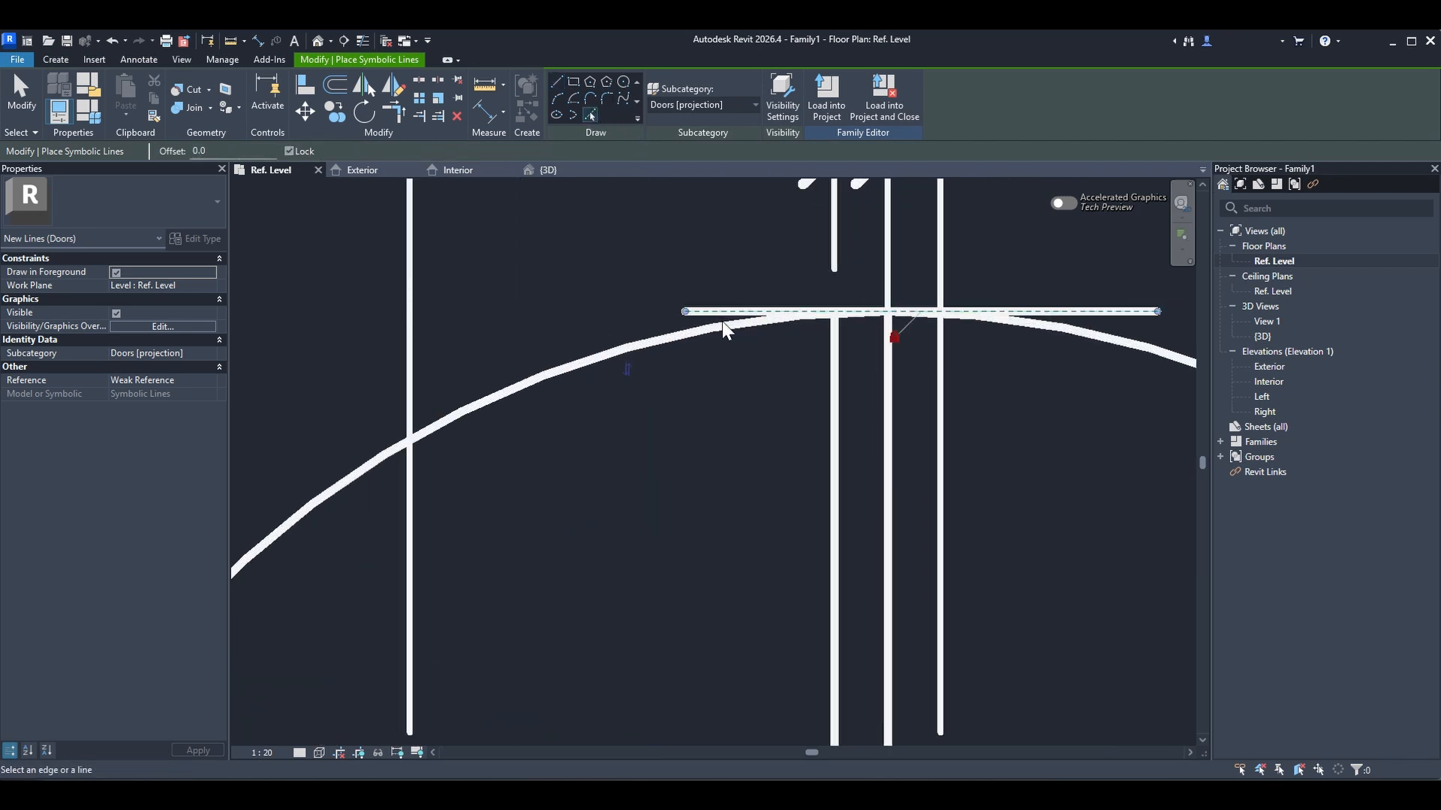
- Trim the horizontal symbolic line to the two vertical leaf lines to close the leaf's free end
{"action": "key", "text": "t"}
{"action": "key", "text": "r"}
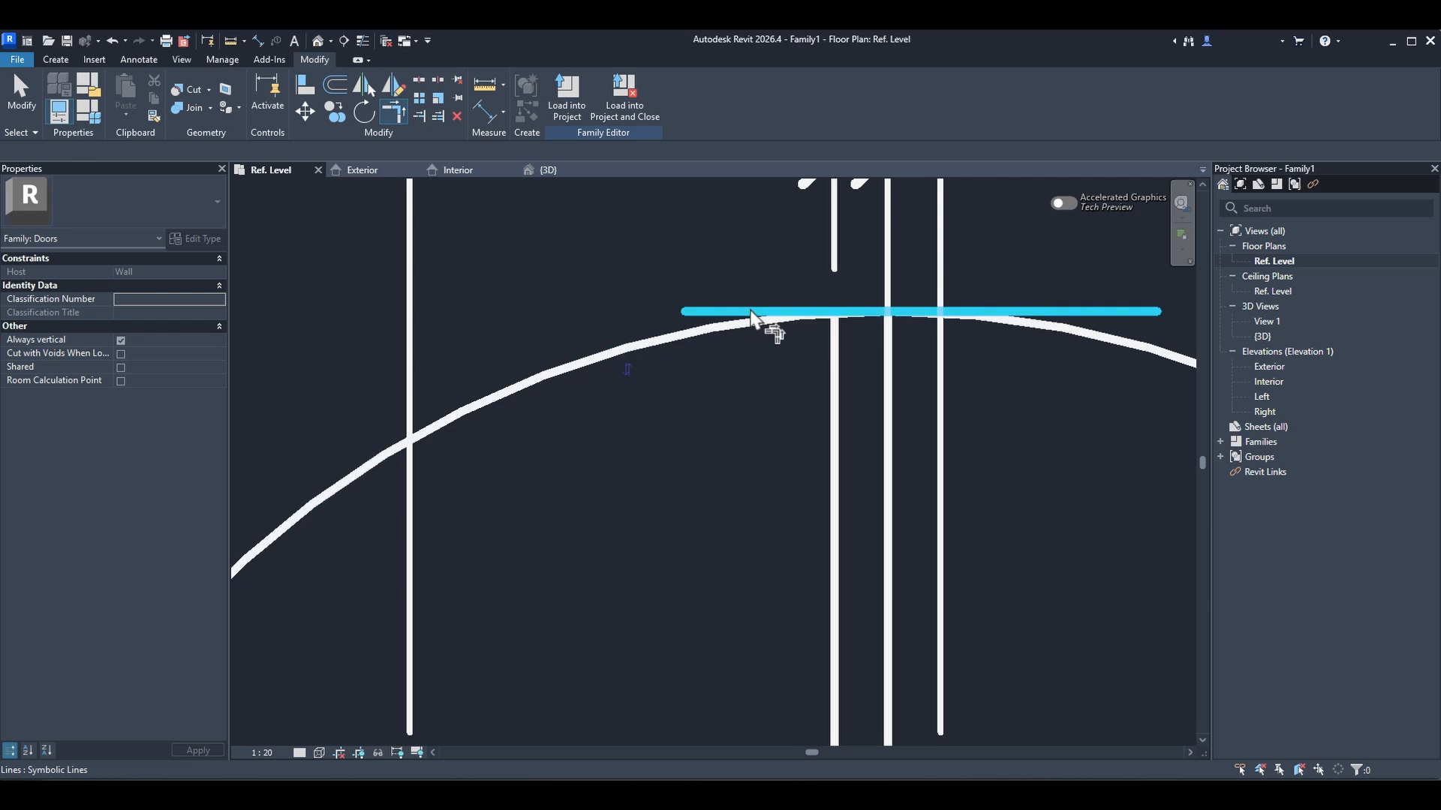
{"action": "left_click", "coordinate": [756, 313]}
{"action": "left_click", "coordinate": [884, 324]}
{"action": "left_click", "coordinate": [867, 315]}
{"action": "left_click", "coordinate": [836, 348]}
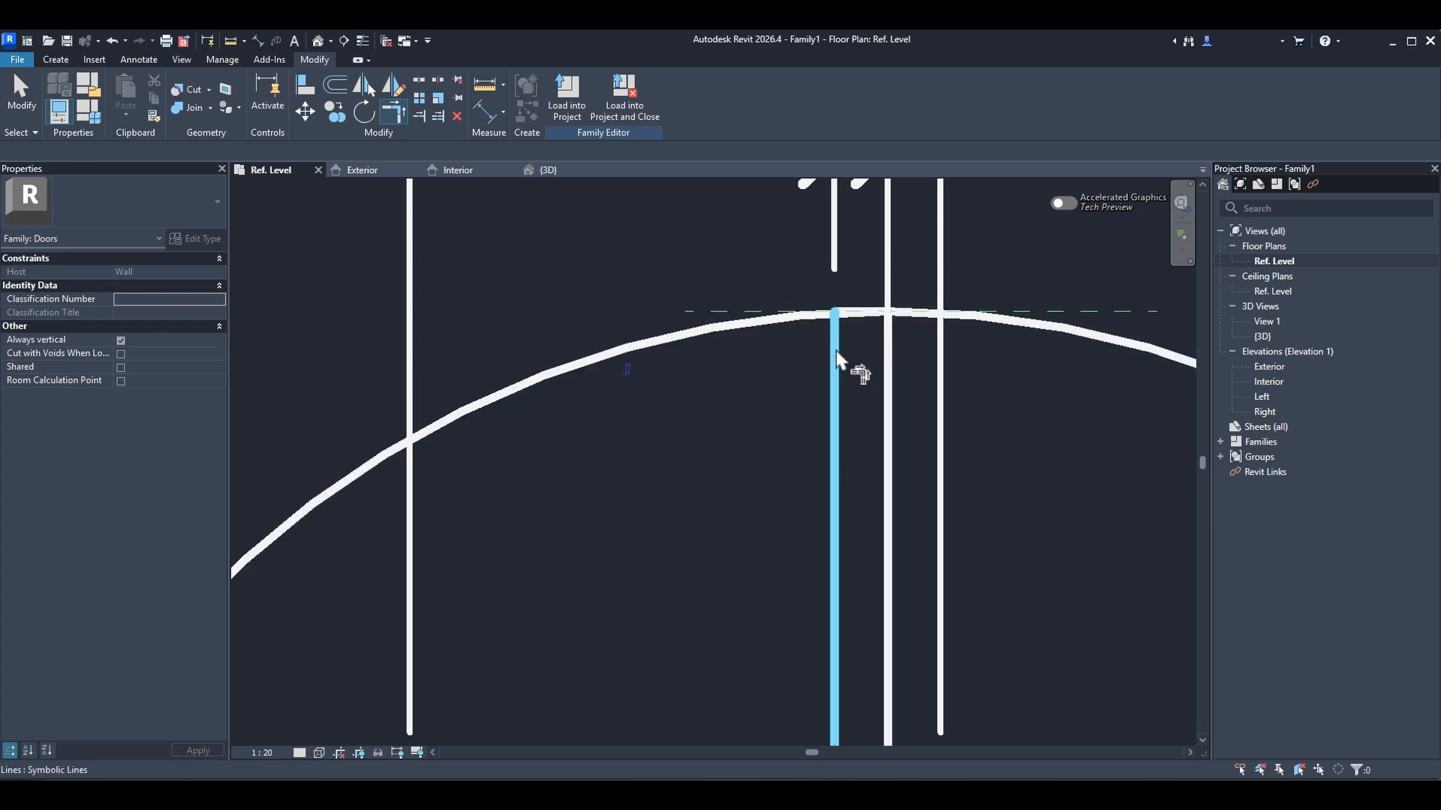
- Create a locked symbolic line along the wall's exterior face at the base of the open leaf using Pick Lines
{"action": "scroll", "coordinate": [836, 360], "scroll_direction": "down", "scroll_amount": 2}
{"action": "mouse_move", "coordinate": [813, 470]}
{"action": "middle_mouse_down"}
{"action": "mouse_move", "coordinate": [810, 225]}
{"action": "mouse_move", "coordinate": [795, 424]}
{"action": "mouse_move", "coordinate": [787, 386]}
{"action": "middle_mouse_up"}
{"action": "left_click", "coordinate": [134, 57]}
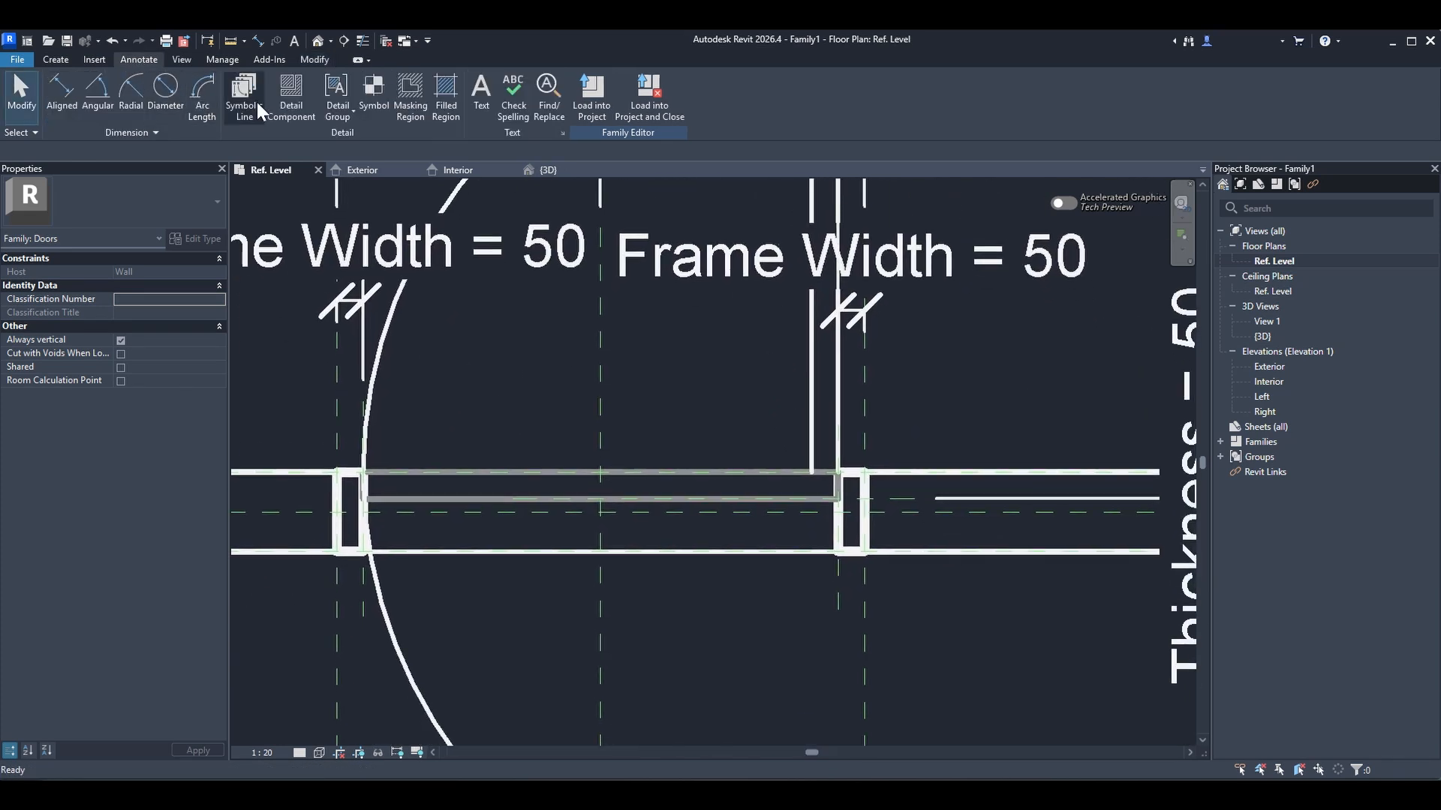
{"action": "left_click", "coordinate": [244, 98]}
{"action": "scroll", "coordinate": [767, 466], "scroll_direction": "up", "scroll_amount": 1}
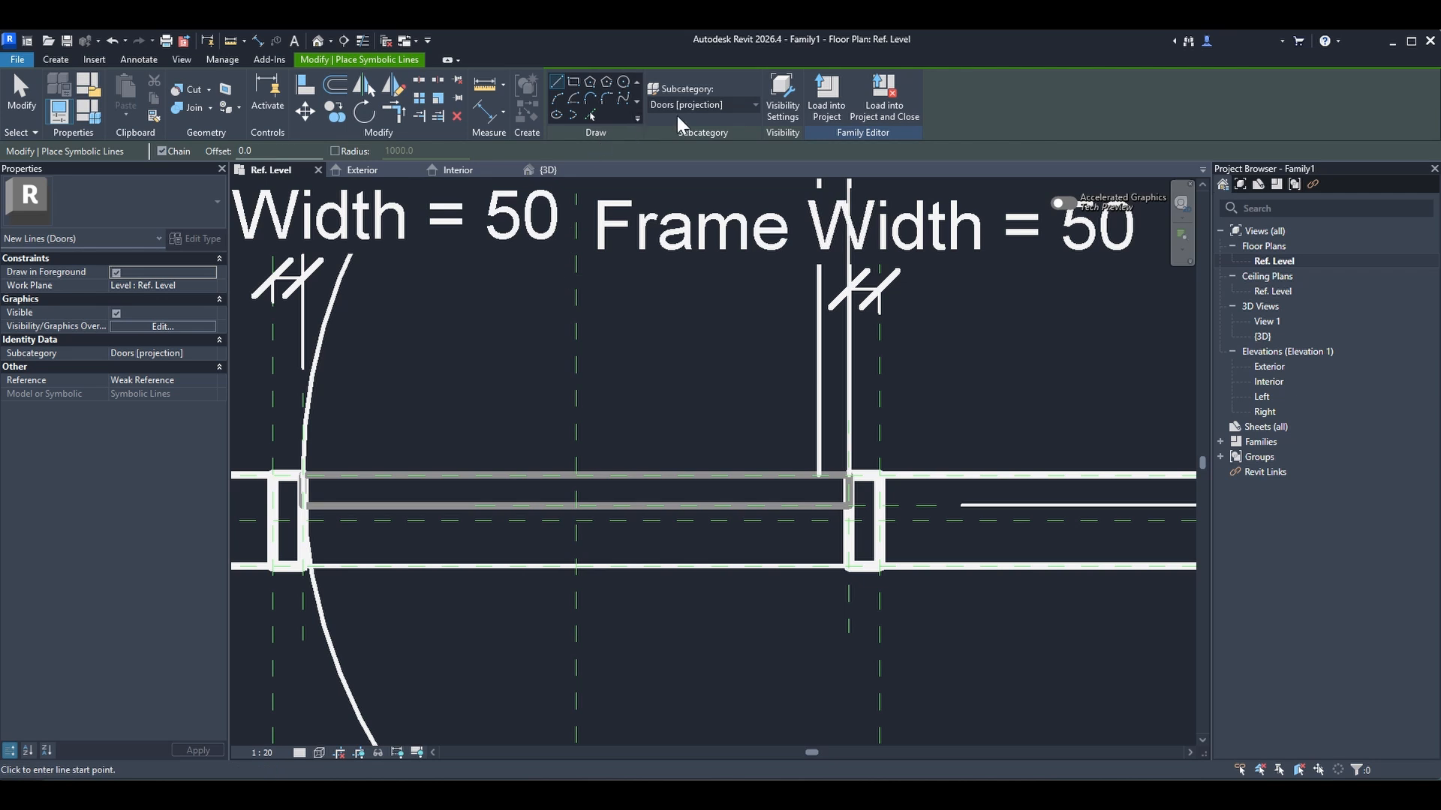
{"action": "left_click", "coordinate": [591, 115]}
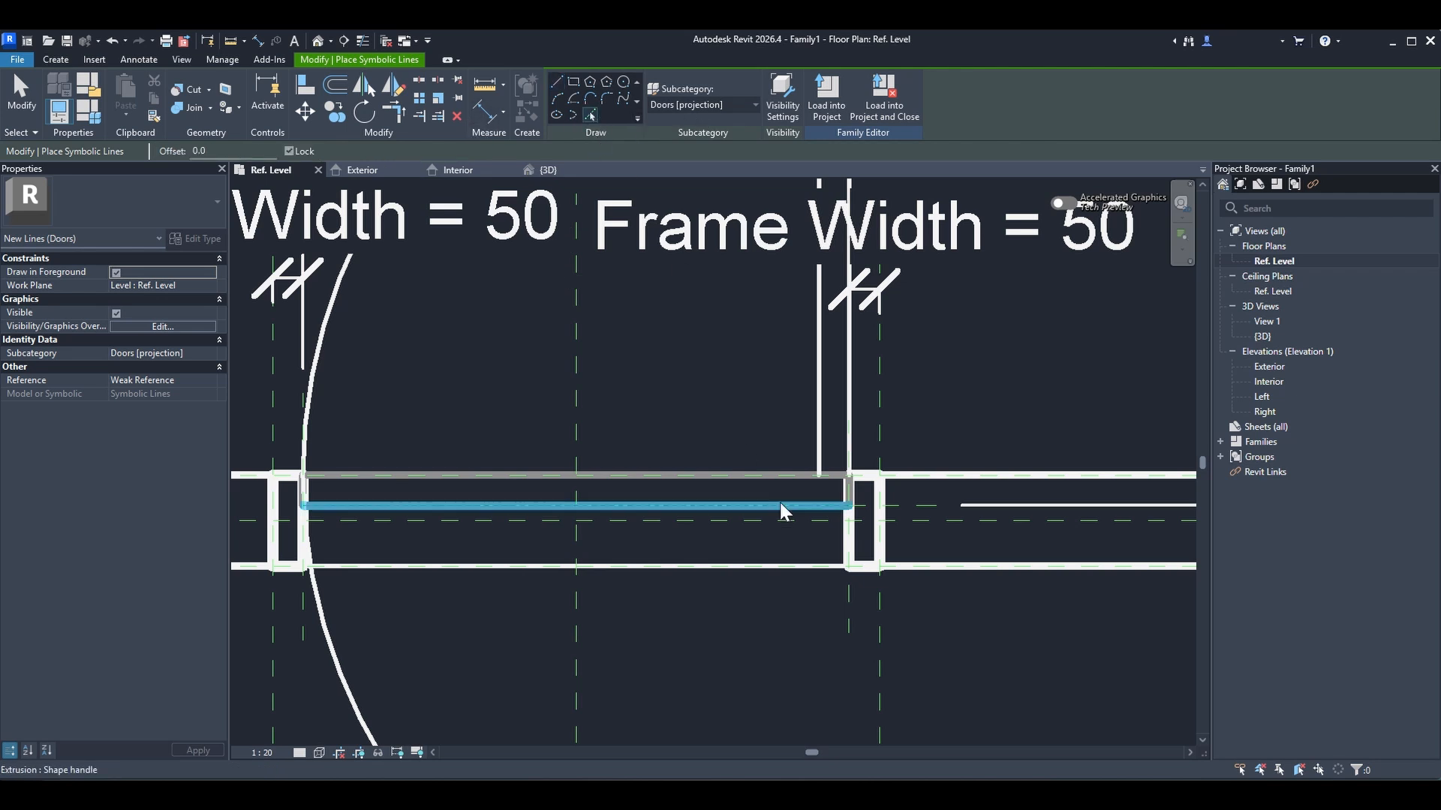
{"action": "scroll", "coordinate": [800, 483], "scroll_direction": "up", "scroll_amount": 3}
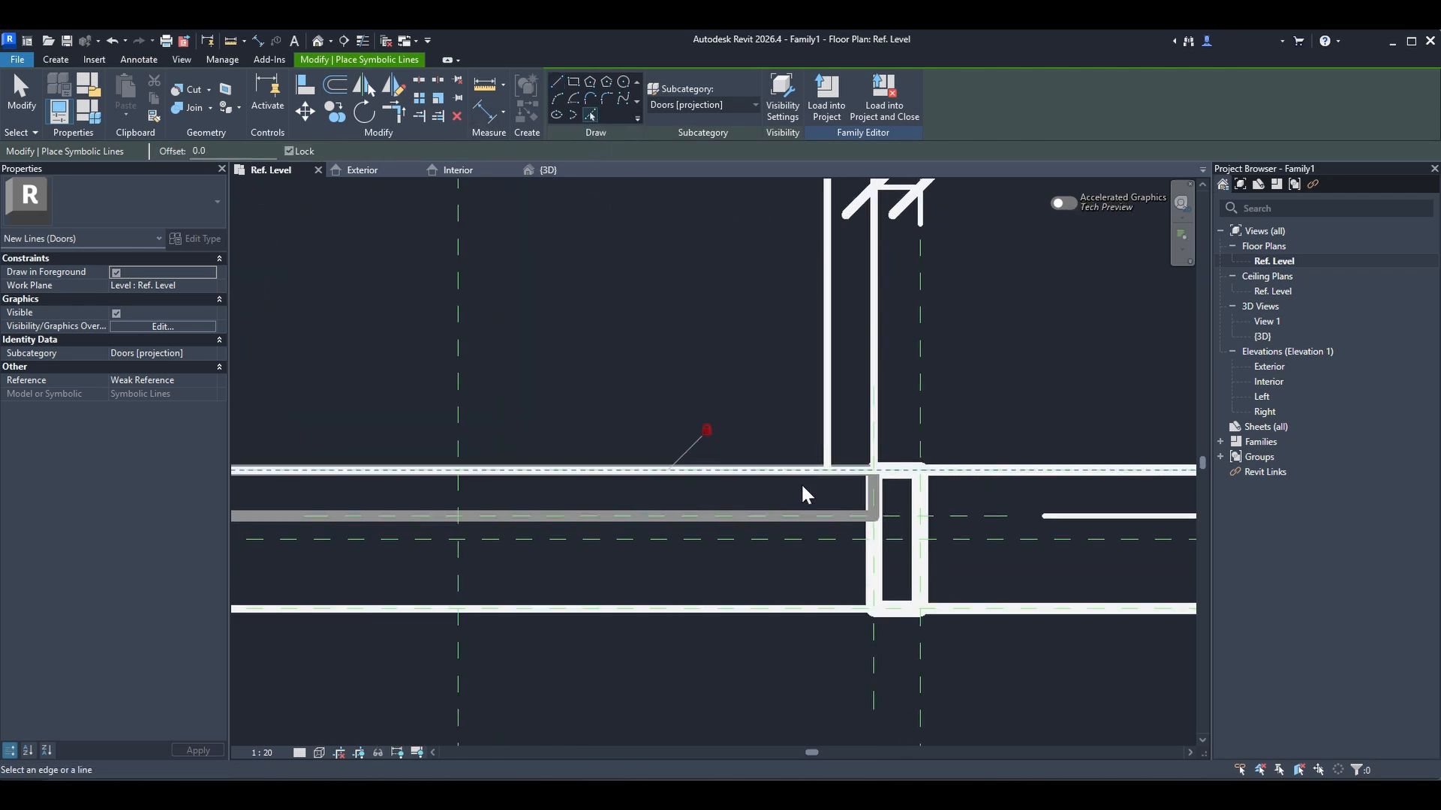
- Trim the line on the wall face to the vertical leaf lines to close the base of the open leaf
{"action": "key", "text": "Escape"}
{"action": "key", "text": "Escape"}
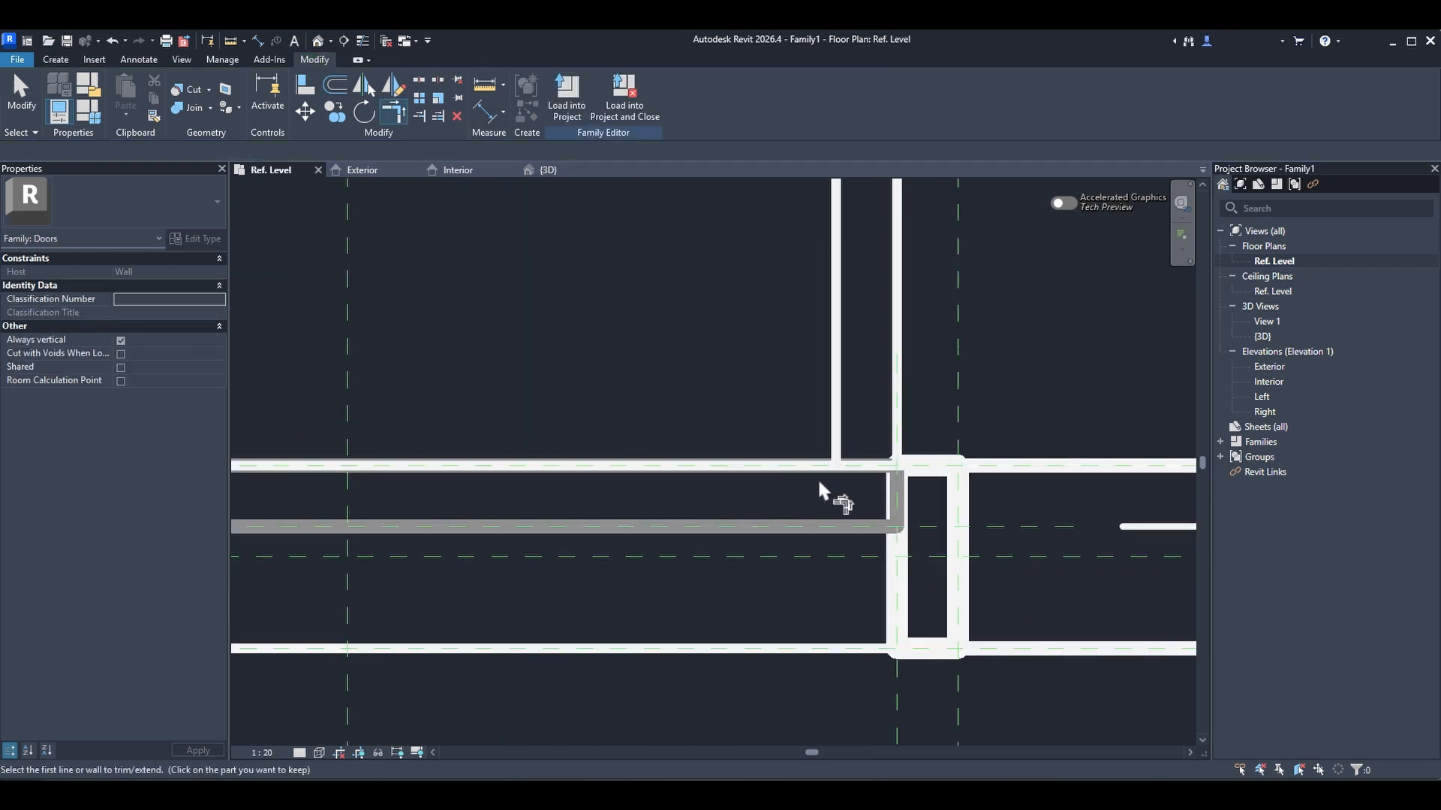
{"action": "left_click", "coordinate": [862, 466]}
{"action": "left_click", "coordinate": [897, 437]}
- Split the swing circle beside the leaf's free end and below the latch-side jamb, and delete the surplus arc
{"action": "scroll", "coordinate": [856, 496], "scroll_direction": "down", "scroll_amount": 4}
{"action": "scroll", "coordinate": [826, 390], "scroll_direction": "up", "scroll_amount": 5}
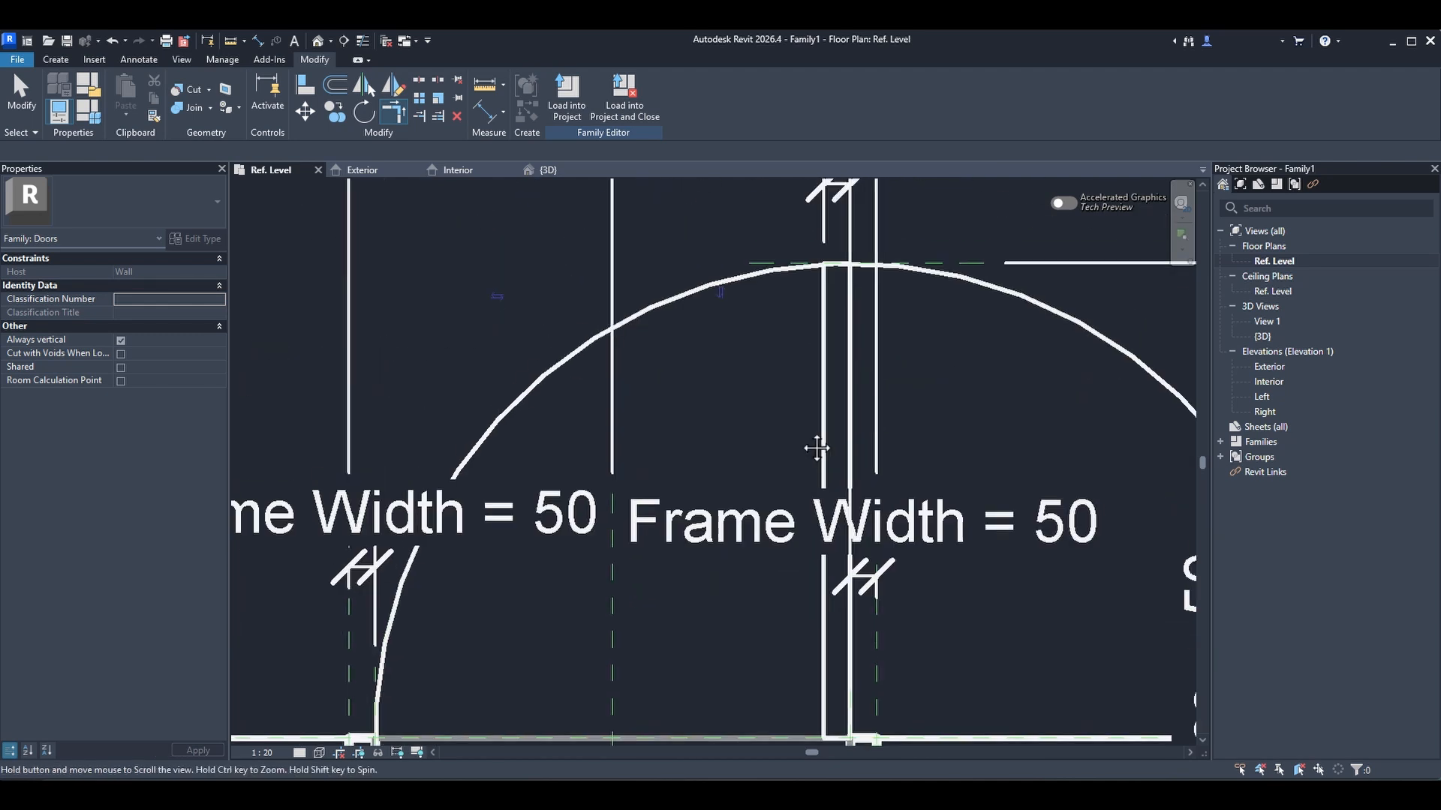
{"action": "key", "text": "s"}
{"action": "key", "text": "l"}
{"action": "left_click", "coordinate": [726, 282]}
{"action": "scroll", "coordinate": [727, 282], "scroll_direction": "down", "scroll_amount": 5}
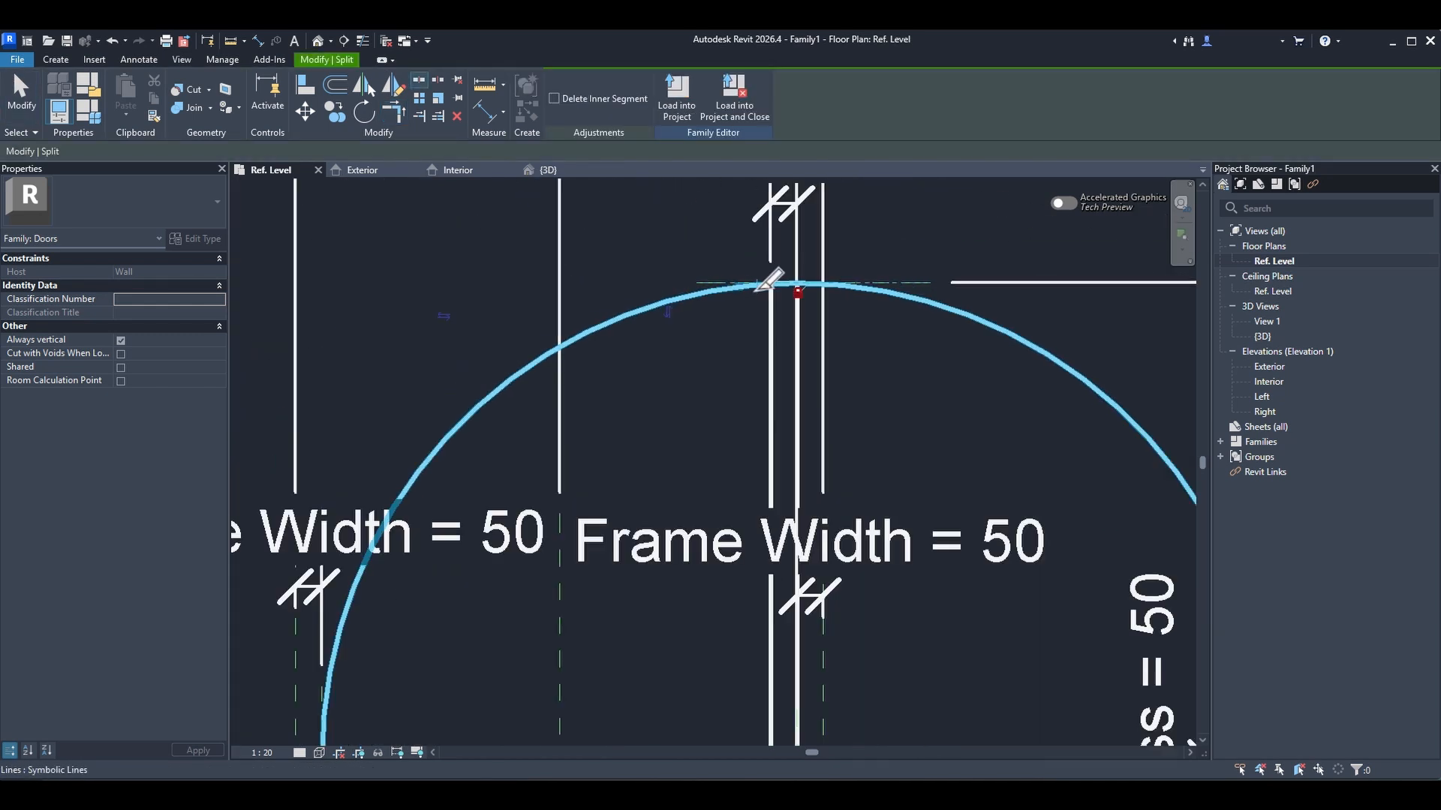
{"action": "key", "text": "Escape"}
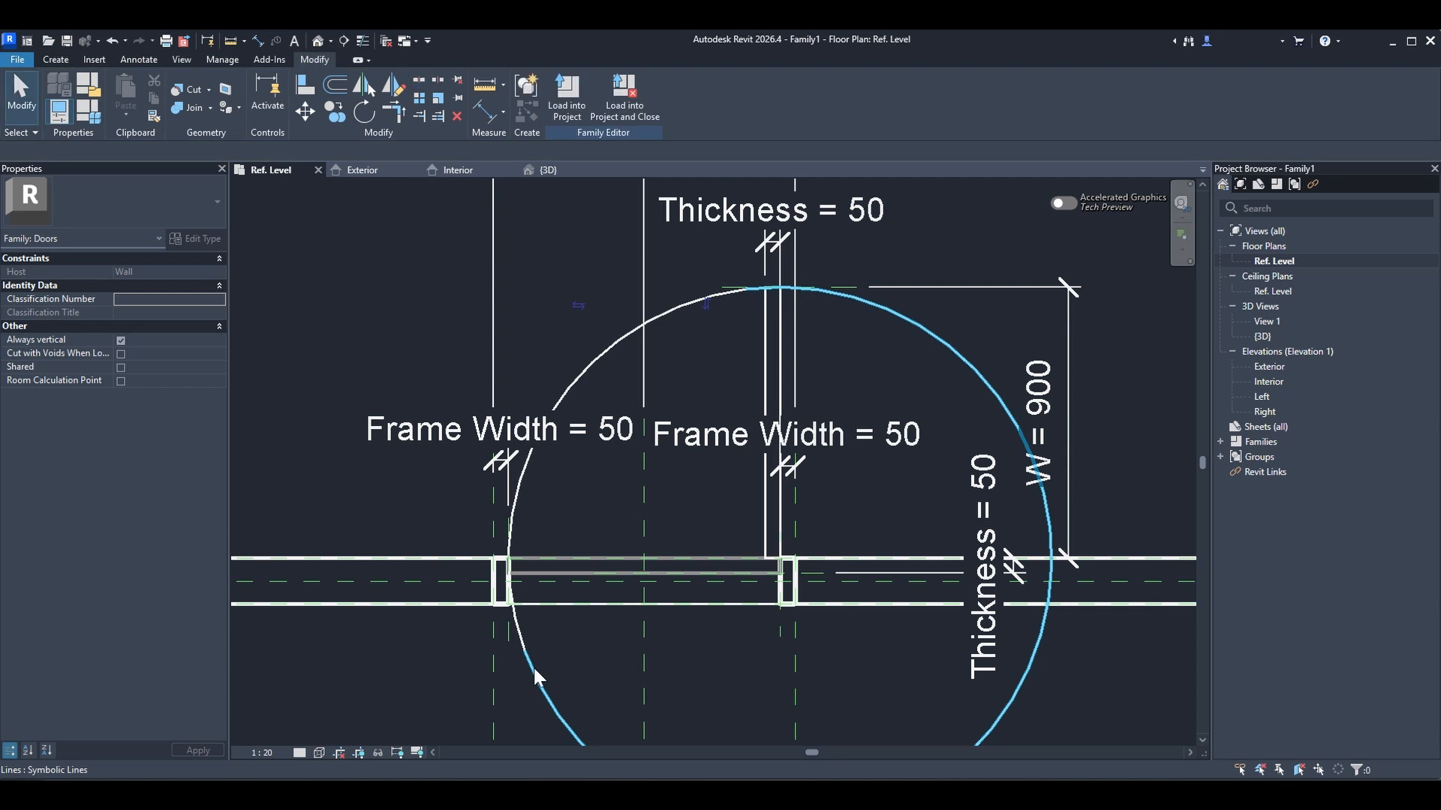
{"action": "left_click", "coordinate": [533, 665]}
{"action": "key", "text": "Delete"}
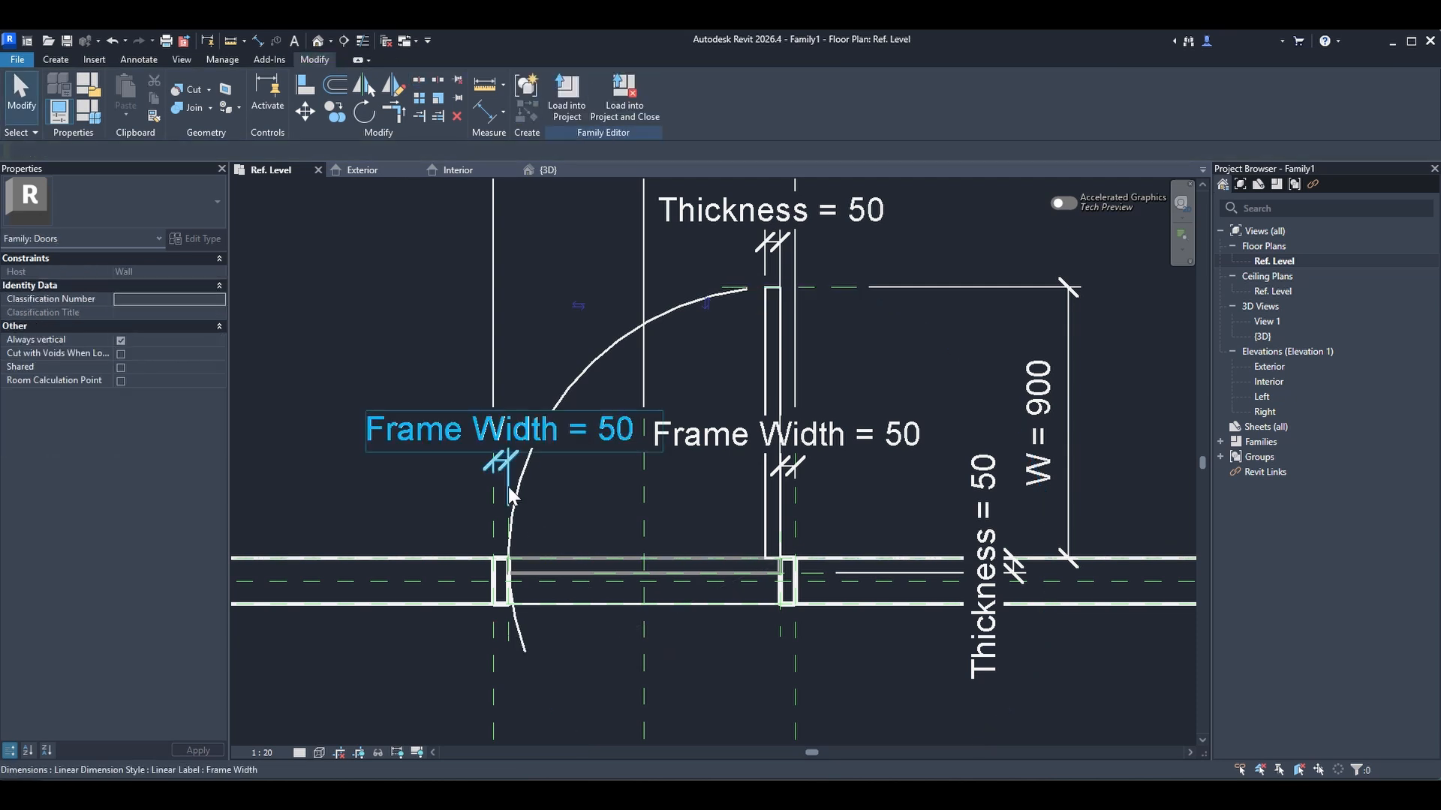
- Trim the swing arc at the latch-side jamb to the wall's exterior face and extend its upper end to the hinge-side leaf line
{"action": "left_click", "coordinate": [419, 117]}
{"action": "scroll", "coordinate": [488, 588], "scroll_direction": "up", "scroll_amount": 4}
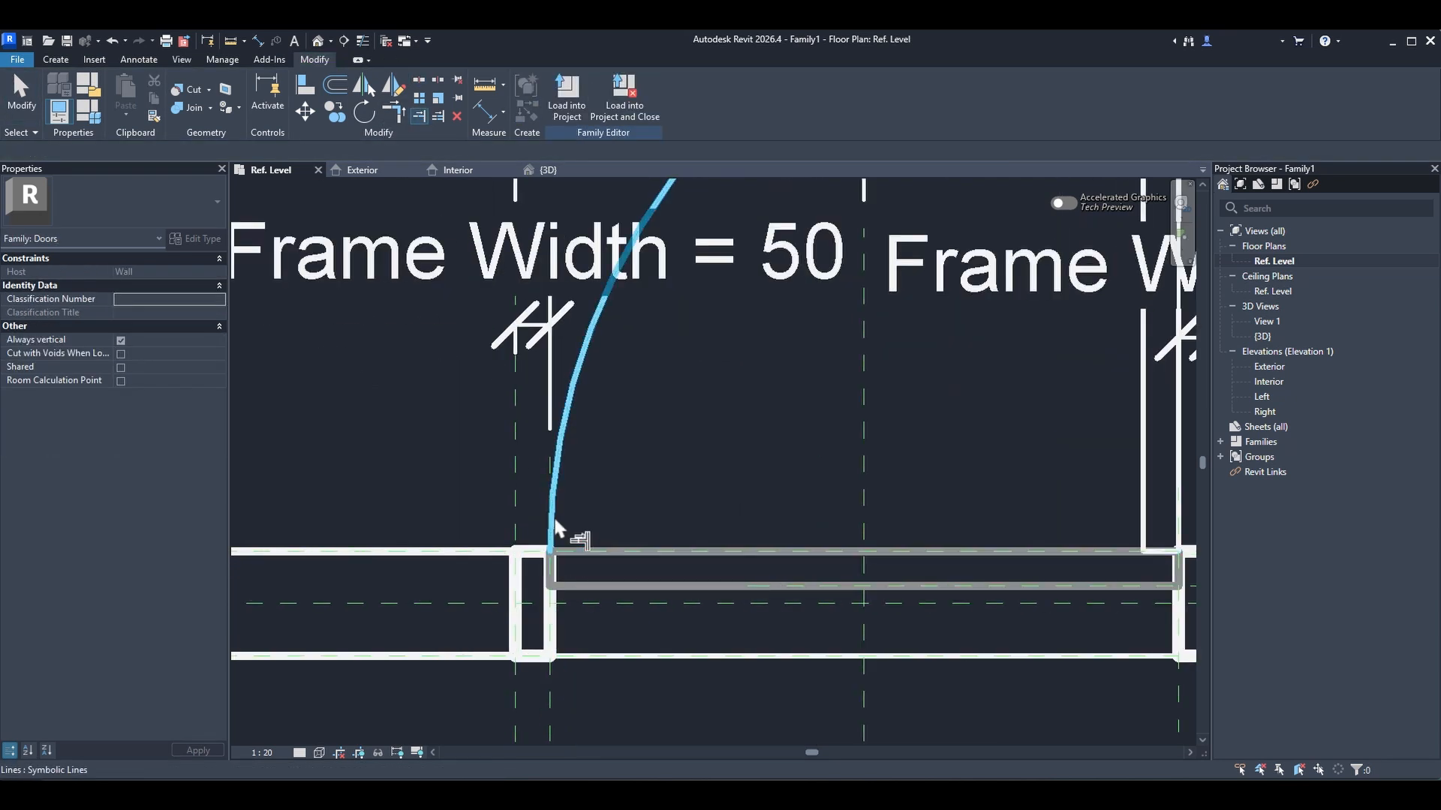
{"action": "scroll", "coordinate": [554, 522], "scroll_direction": "down", "scroll_amount": 4}
{"action": "middle_click_drag", "start_coordinate": [854, 222], "coordinate": [799, 345]}
{"action": "scroll", "coordinate": [799, 345], "scroll_direction": "up", "scroll_amount": 1}
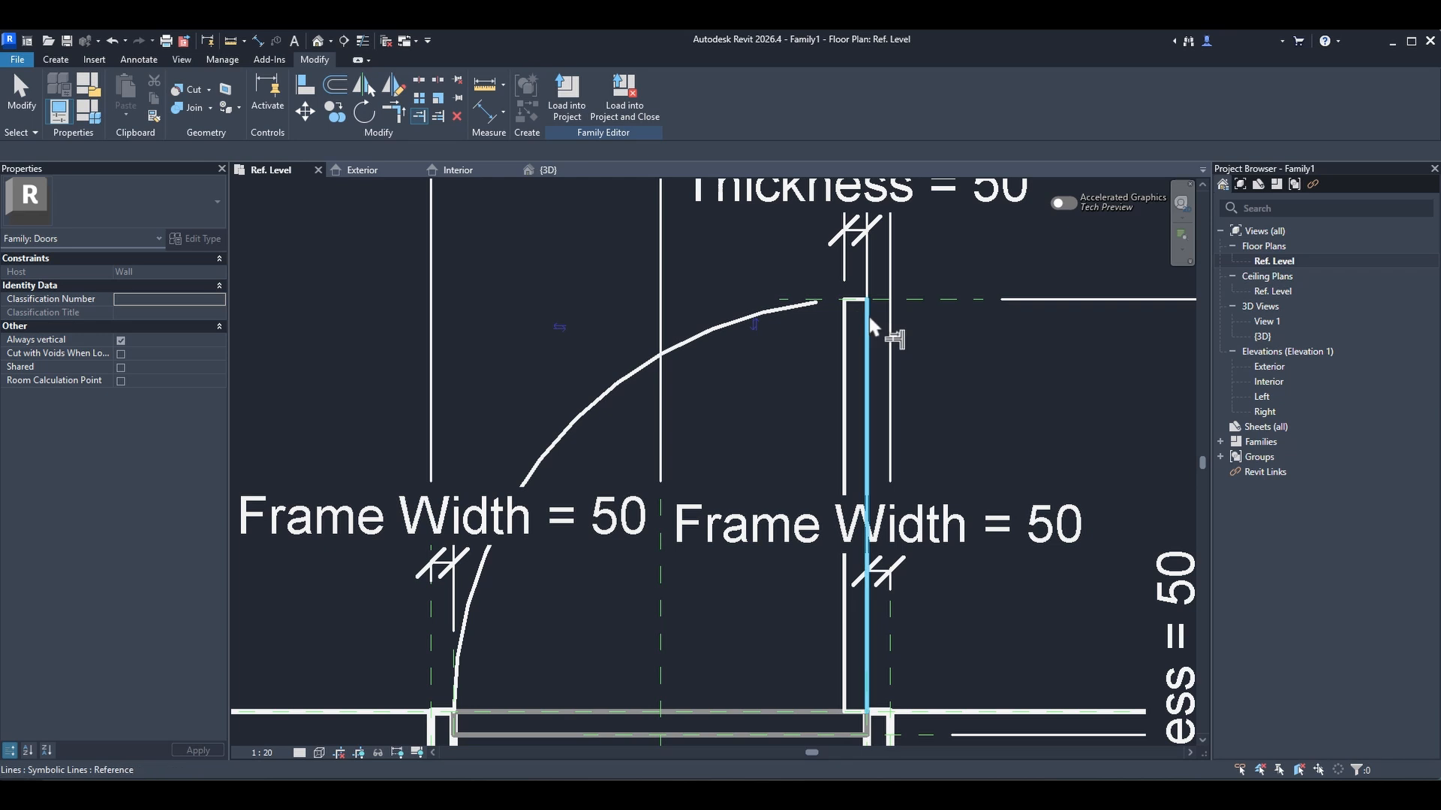
{"action": "left_click", "coordinate": [868, 336]}
{"action": "left_click", "coordinate": [784, 311]}
{"action": "key", "text": "Escape"}
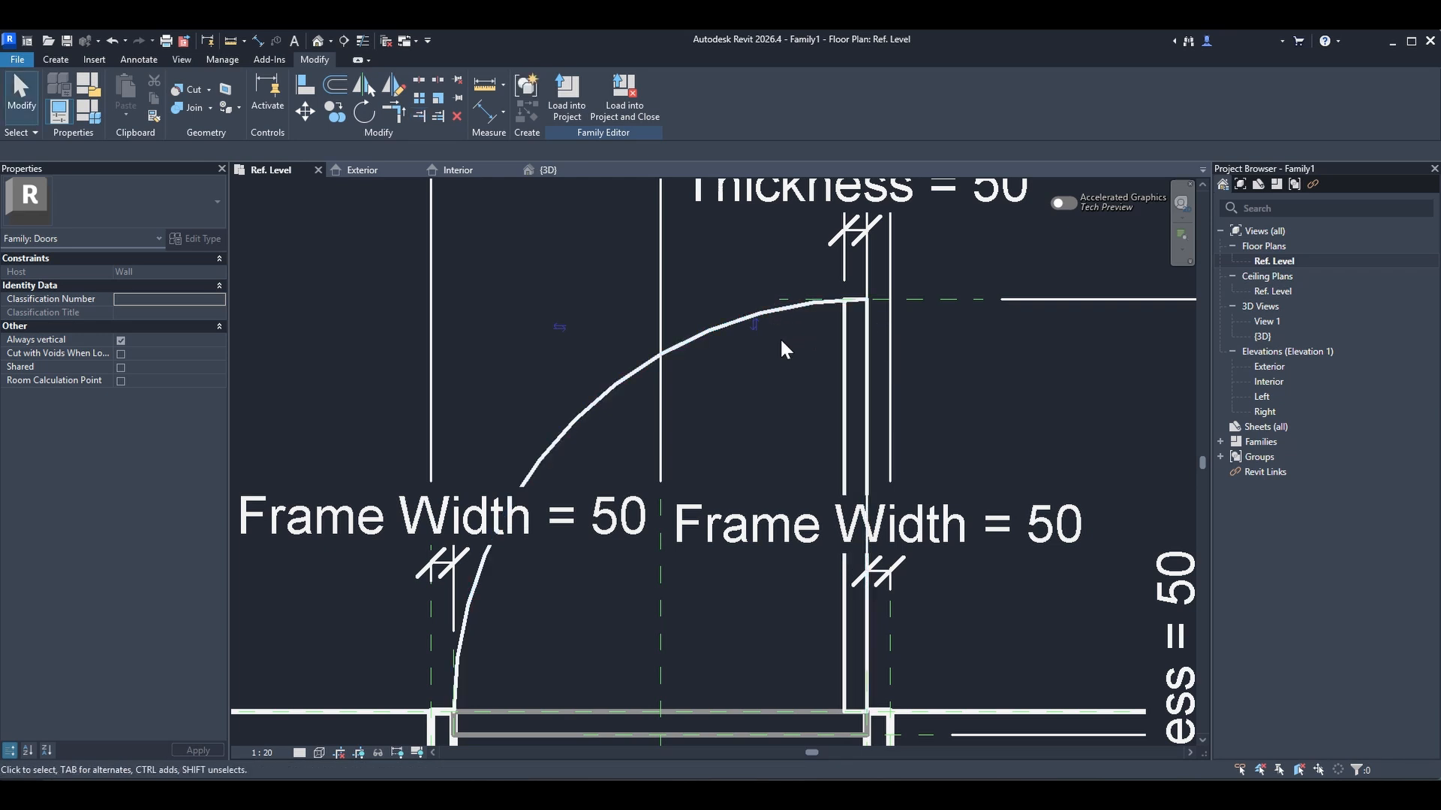
- Turn on thin lines and temporarily hide the frame and panel extrusions around the arc's end at the latch-side jamb
{"action": "middle_click_drag", "start_coordinate": [560, 621], "coordinate": [674, 449]}
{"action": "scroll", "coordinate": [511, 582], "scroll_direction": "up", "scroll_amount": 5}
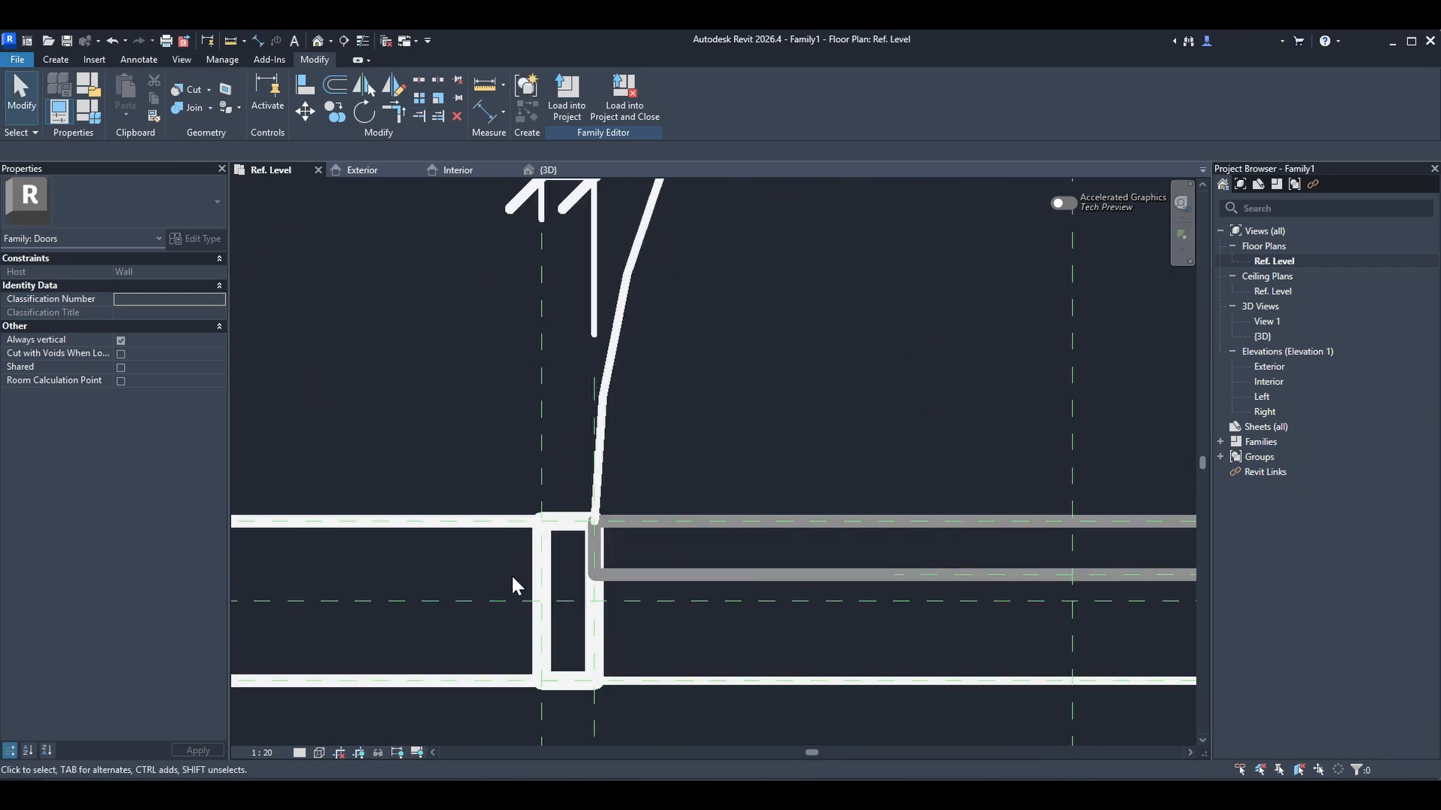
{"action": "key", "text": "l"}
{"action": "left_click", "coordinate": [594, 506]}
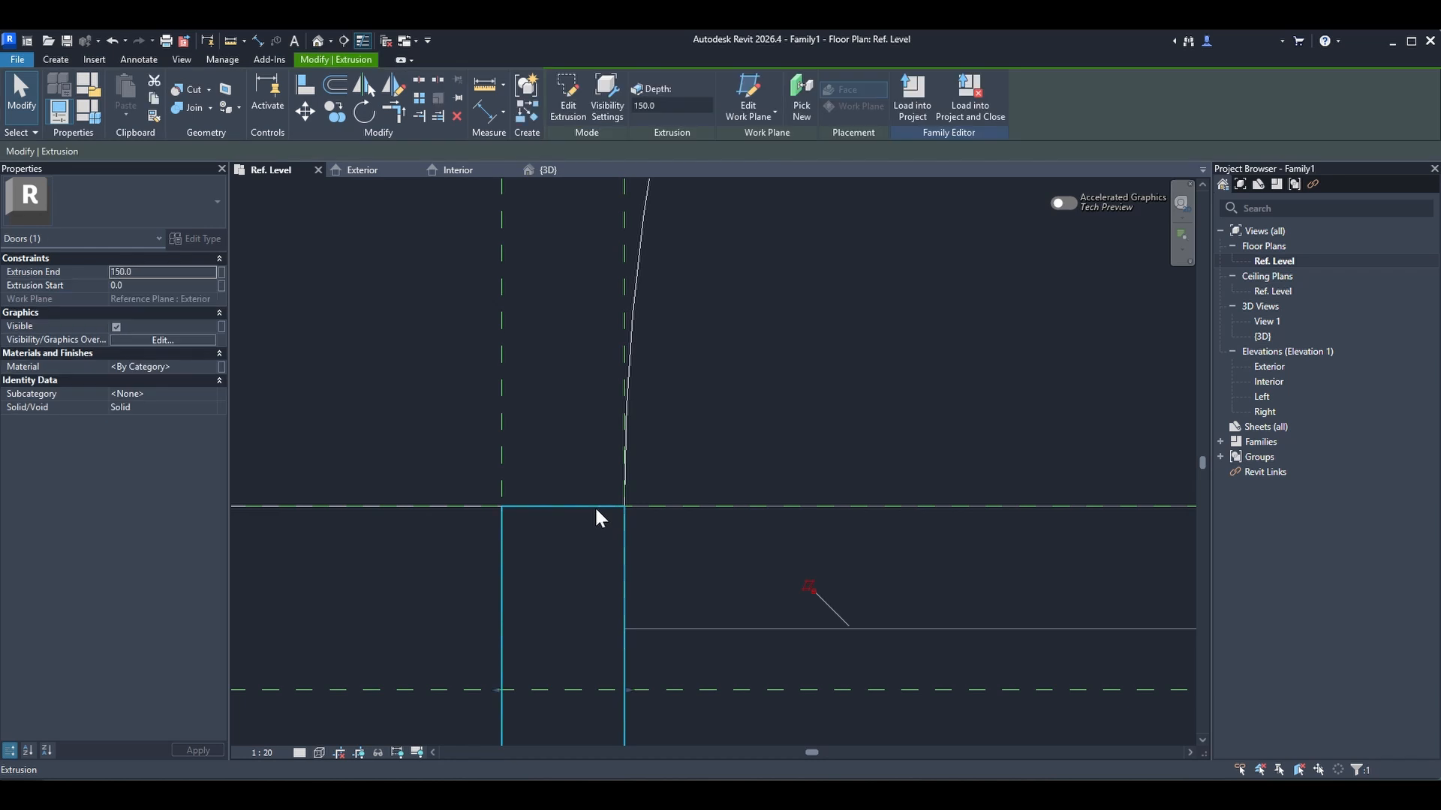
{"action": "key", "text": "h"}
{"action": "key", "text": "h"}
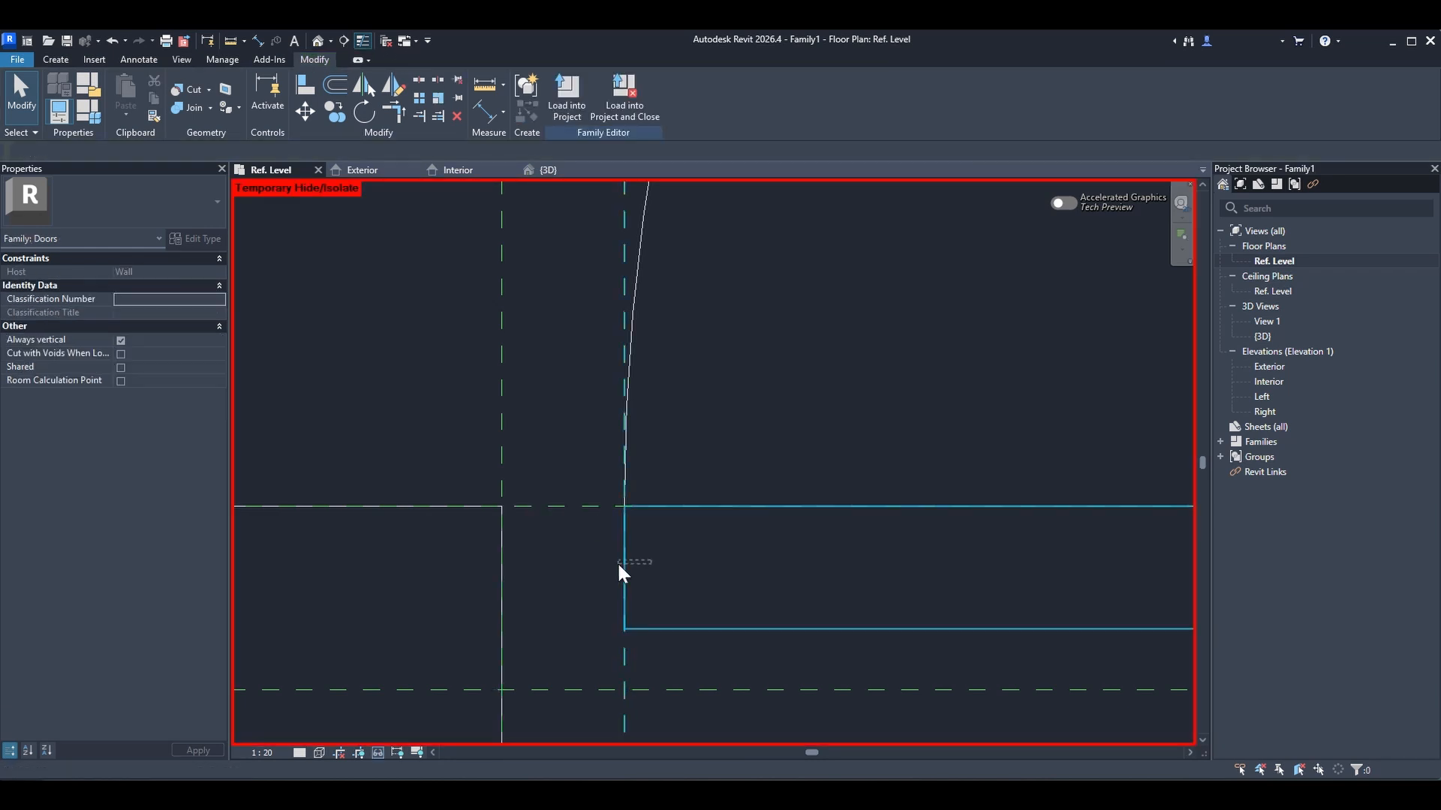
{"action": "left_click", "coordinate": [620, 569]}
{"action": "key", "text": "h"}
{"action": "key", "text": "h"}
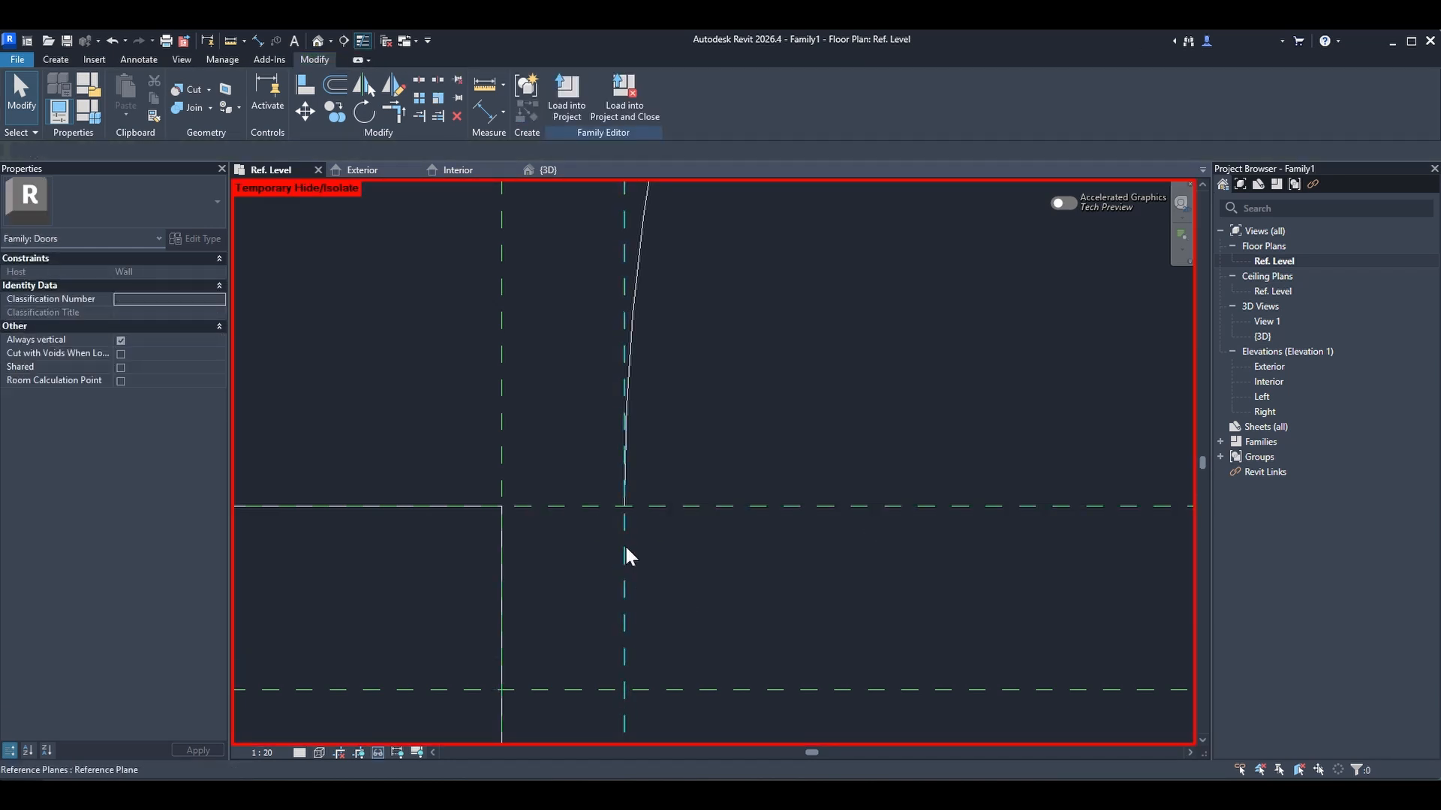
- Align and lock the arc's lower end to the latch-side jamb reference plane and the exterior wall-face reference plane
{"action": "key", "text": "a"}
{"action": "key", "text": "l"}
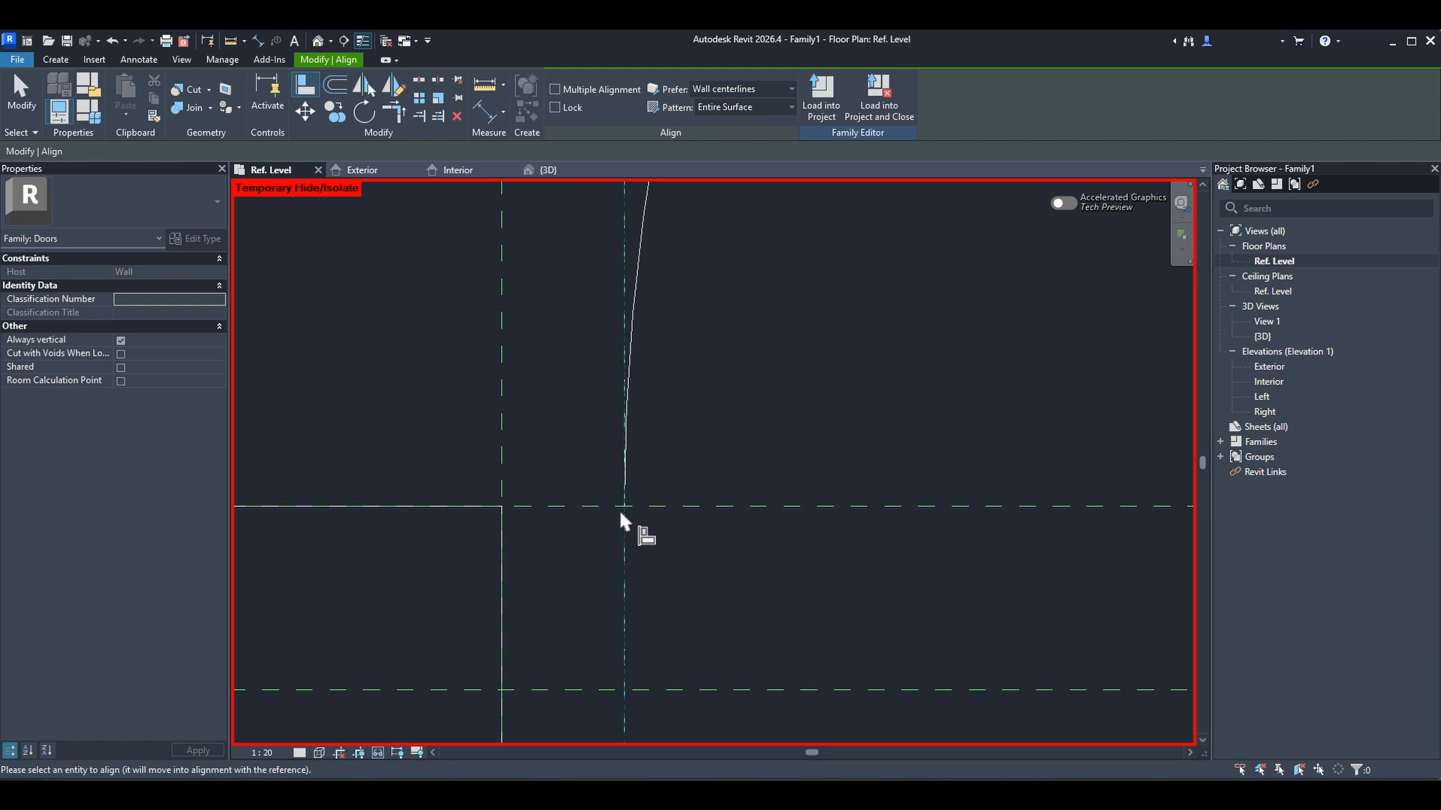
{"action": "left_click", "coordinate": [620, 507]}
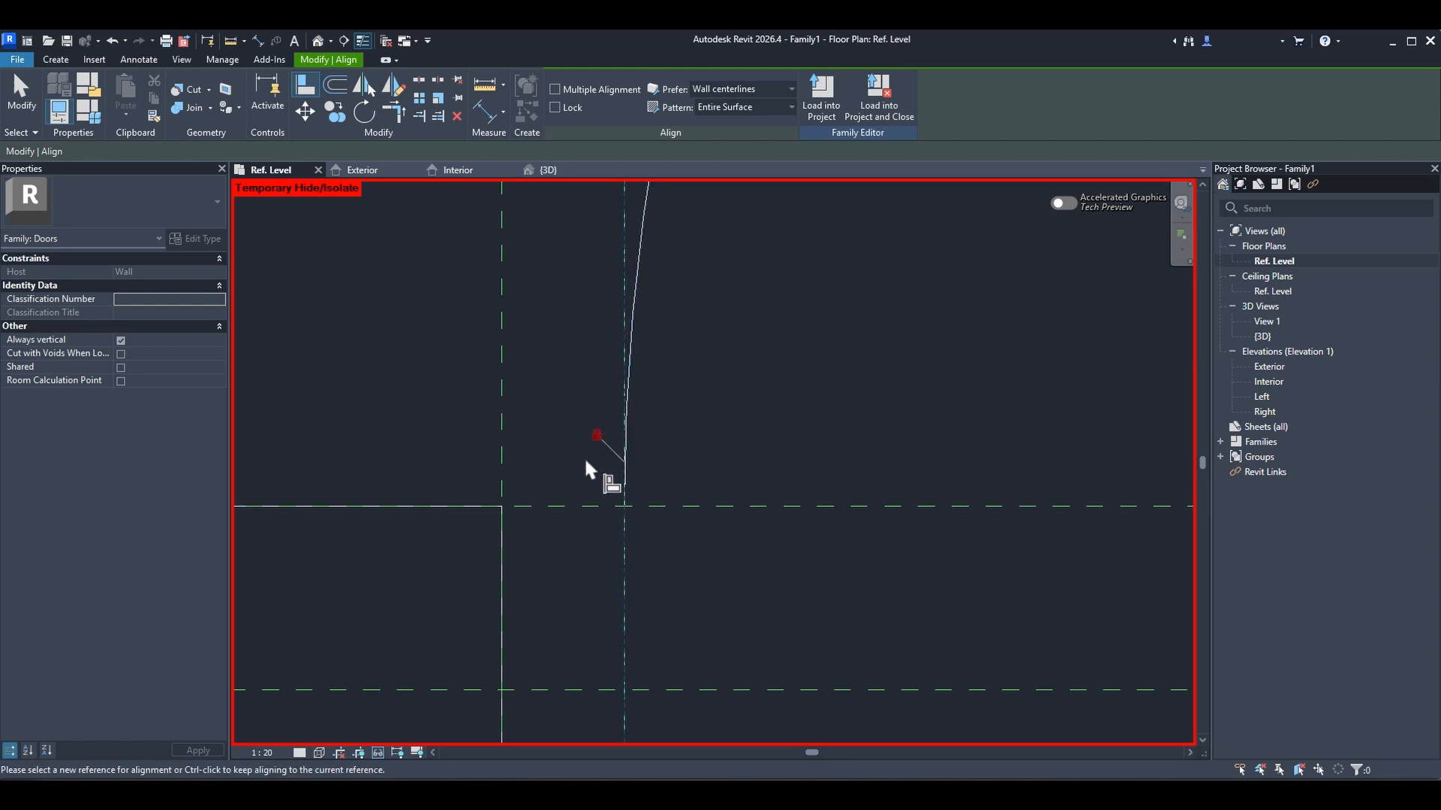
{"action": "left_click", "coordinate": [603, 507]}
{"action": "left_click", "coordinate": [622, 505]}
{"action": "scroll", "coordinate": [543, 575], "scroll_direction": "down", "scroll_amount": 2}
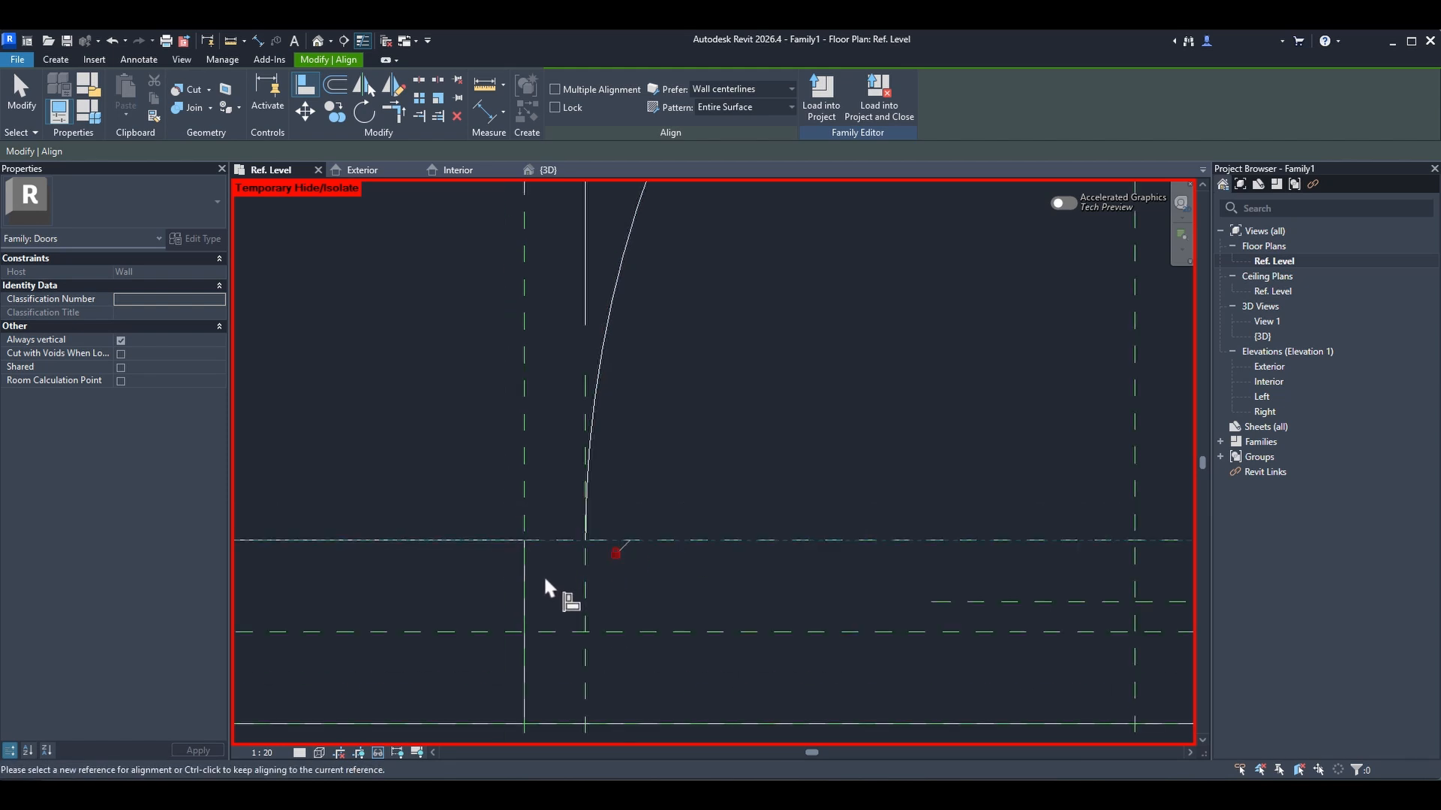
- Remove the hinge-side vertical leaf line and the Thickness dimension above the swing arc
{"action": "scroll", "coordinate": [791, 382], "scroll_direction": "up", "scroll_amount": 6}
{"action": "scroll", "coordinate": [906, 345], "scroll_direction": "up", "scroll_amount": 1}
{"action": "middle_click_drag", "start_coordinate": [931, 300], "coordinate": [813, 430]}
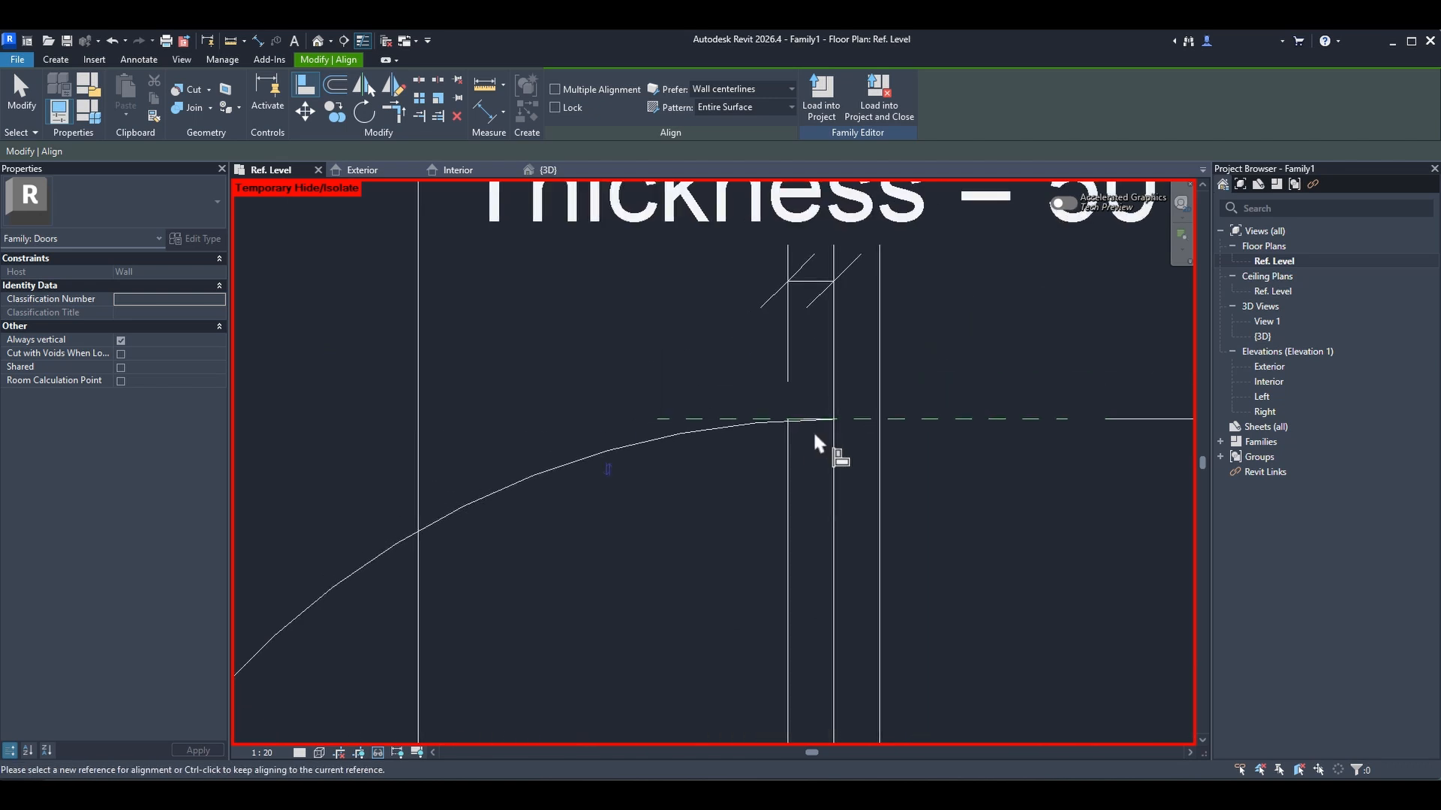
{"action": "key", "text": "Escape"}
{"action": "left_click", "coordinate": [830, 454]}
{"action": "key", "text": "Delete"}
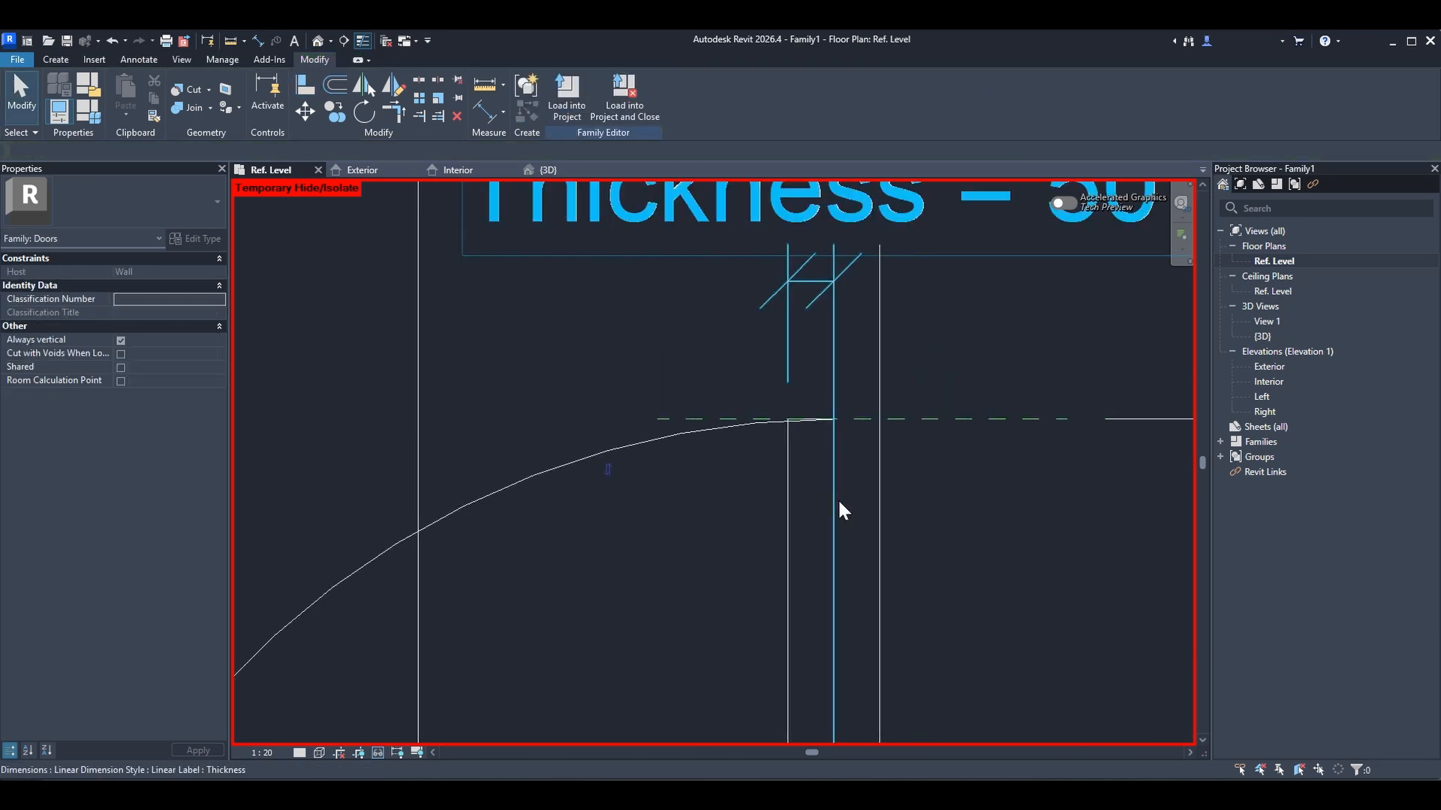
{"action": "left_click", "coordinate": [836, 498]}
{"action": "key", "text": "Delete"}
- Align and lock the swing arc's upper end to the hinge-side jamb reference plane and the horizontal reference plane at the leaf's end
{"action": "scroll", "coordinate": [835, 503], "scroll_direction": "down", "scroll_amount": 2}
{"action": "middle_click_drag", "start_coordinate": [848, 582], "coordinate": [804, 278]}
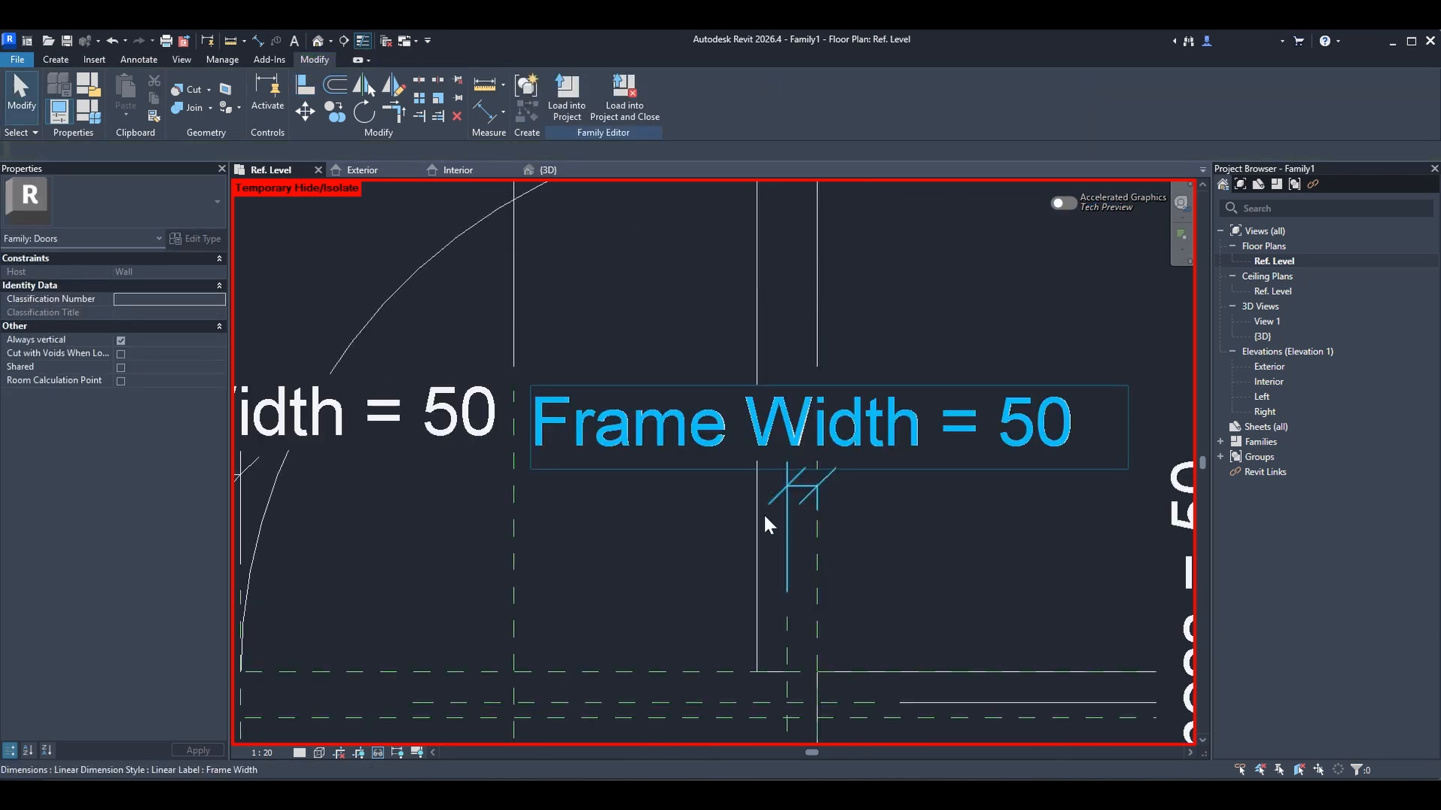
{"action": "key", "text": "a"}
{"action": "key", "text": "l"}
{"action": "left_click", "coordinate": [787, 628]}
{"action": "middle_click_drag", "start_coordinate": [783, 362], "coordinate": [787, 610]}
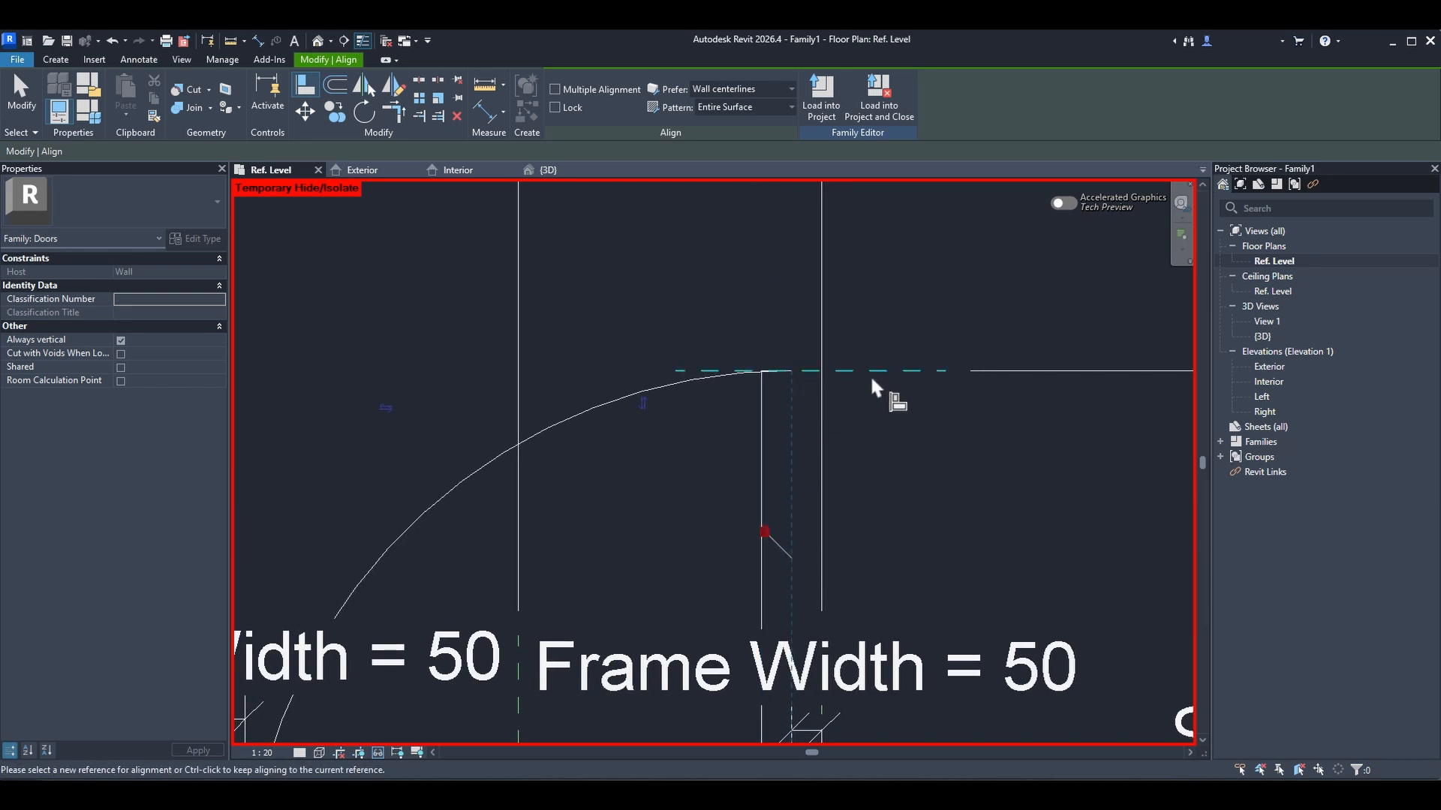
{"action": "left_click", "coordinate": [785, 370]}
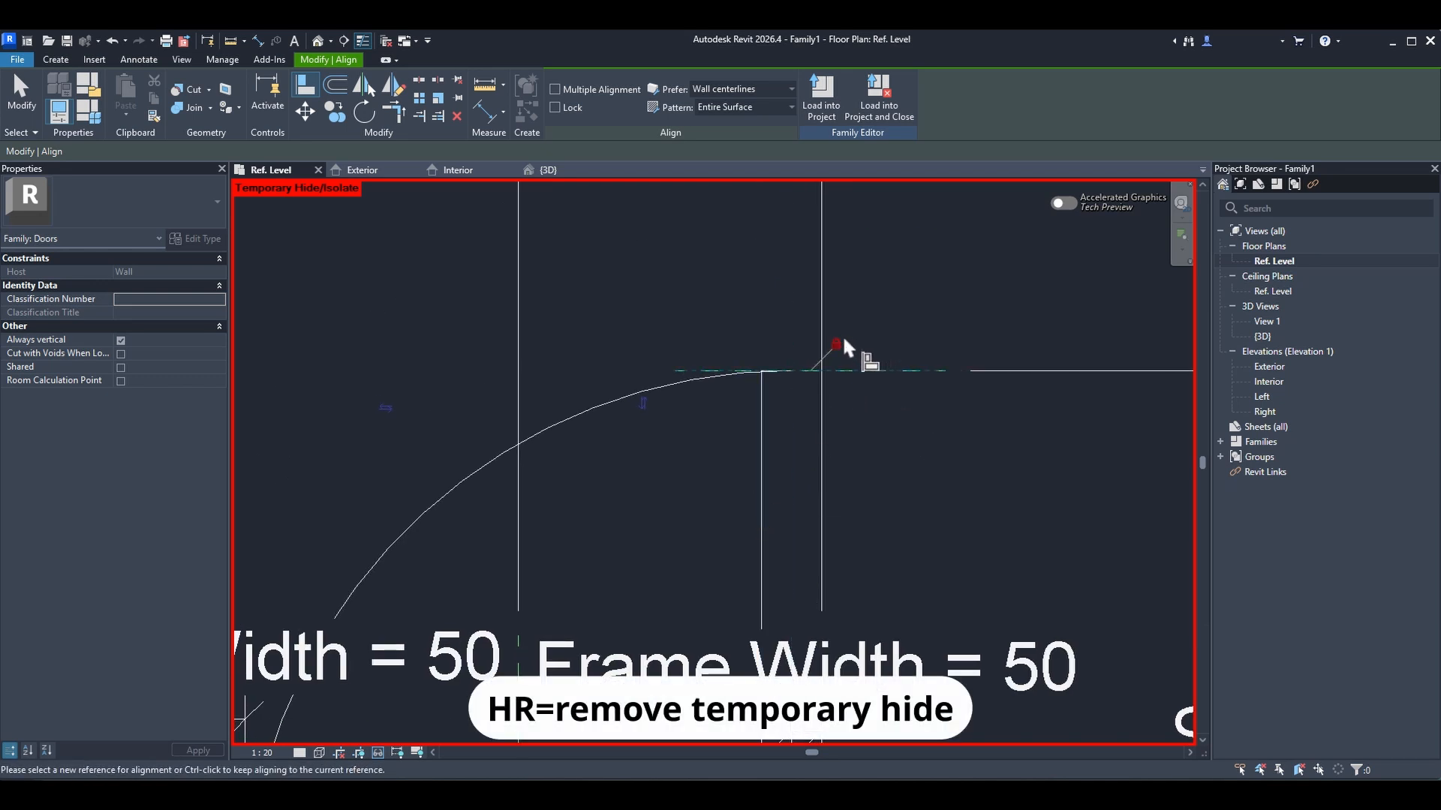
- Restore the temporarily hidden frame and panel extrusions in the plan view
{"action": "key", "text": "h"}
{"action": "key", "text": "r"}
{"action": "key", "text": "r"}
{"action": "left_click", "coordinate": [1064, 562]}
{"action": "scroll", "coordinate": [1064, 561], "scroll_direction": "down", "scroll_amount": 2}
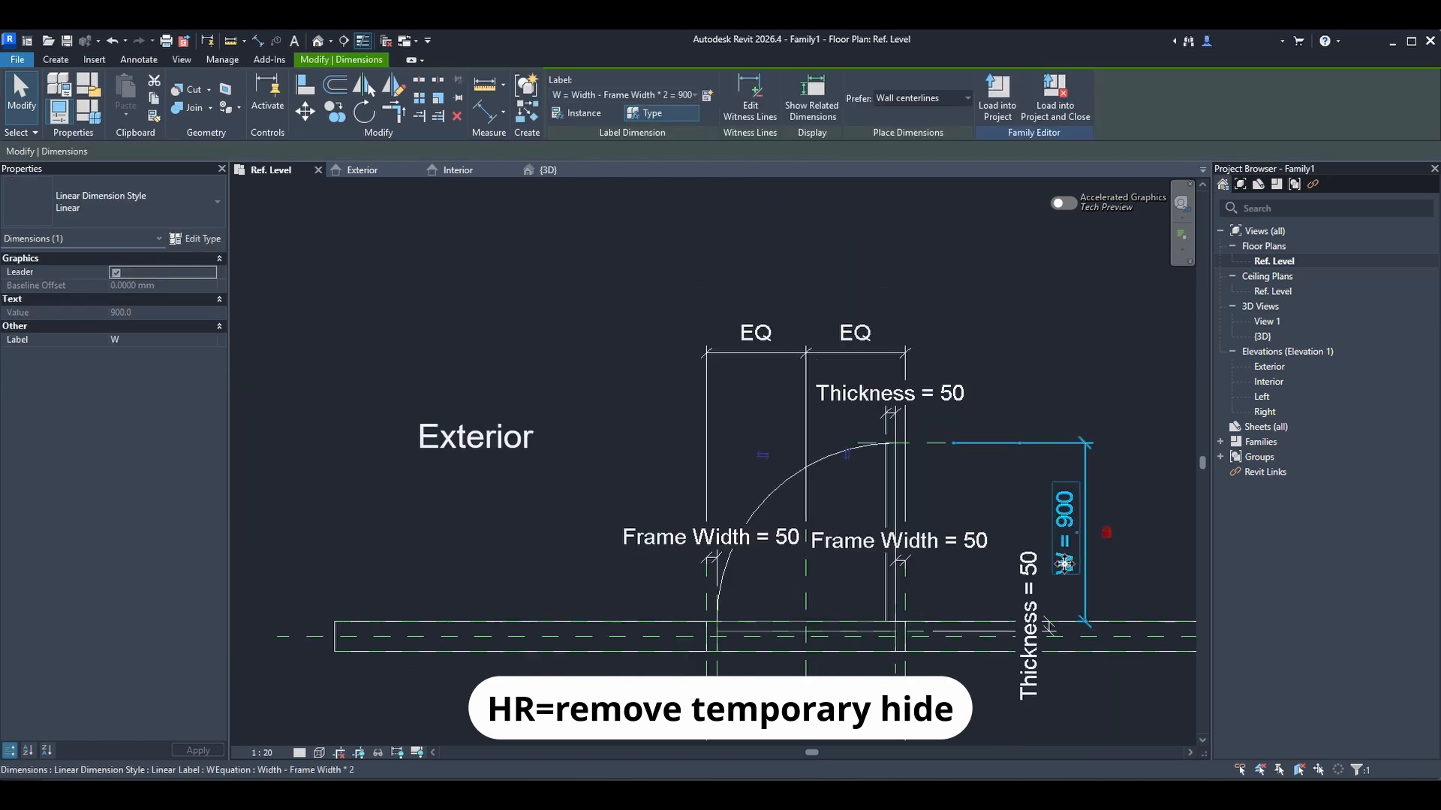
- Flex the door family by setting the overall Width dimension to 1200
{"action": "middle_click_drag", "start_coordinate": [1064, 562], "coordinate": [1051, 475]}
{"action": "left_click", "coordinate": [793, 718]}
{"action": "left_click", "coordinate": [792, 718]}
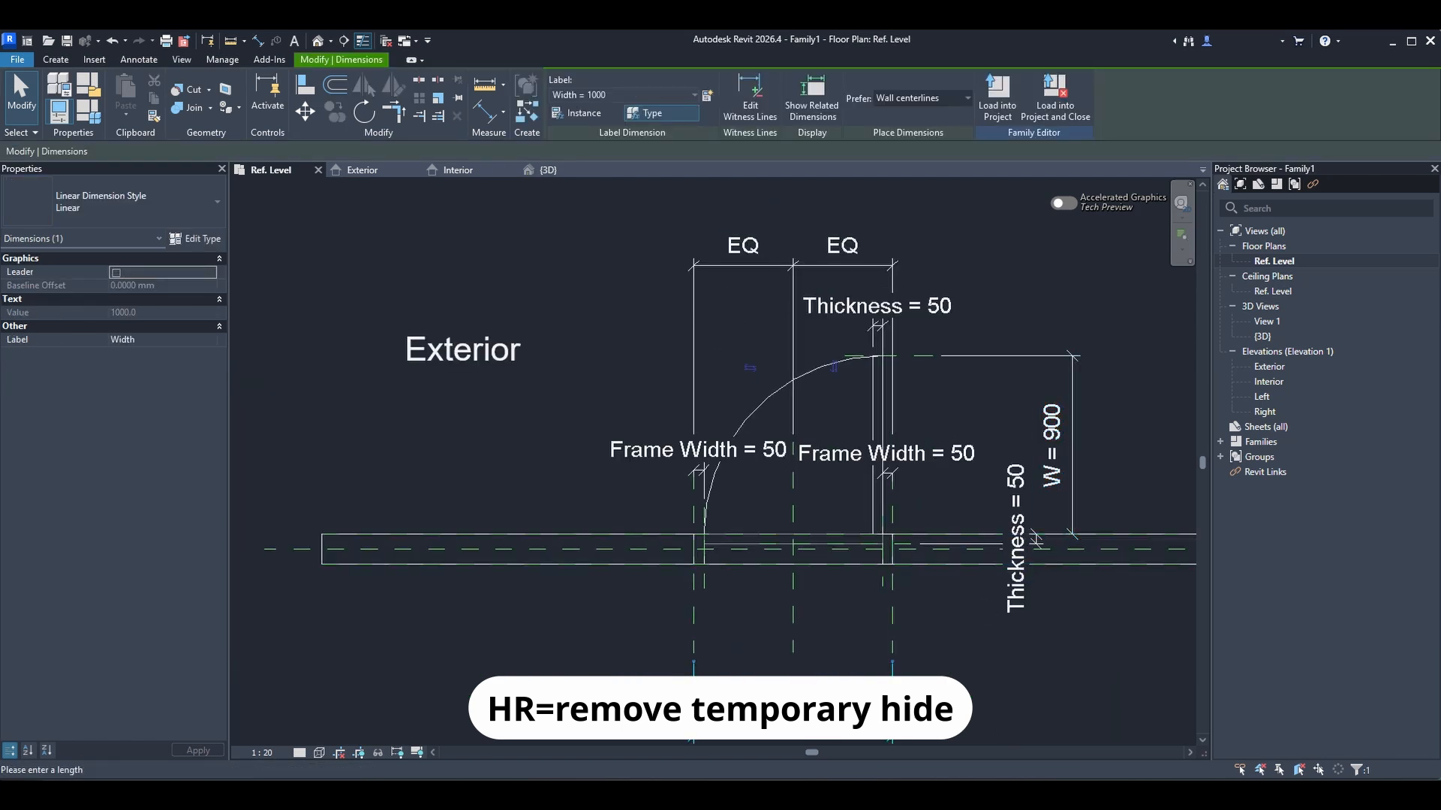
{"action": "type", "text": "1200"}
{"action": "key", "text": "Return"}
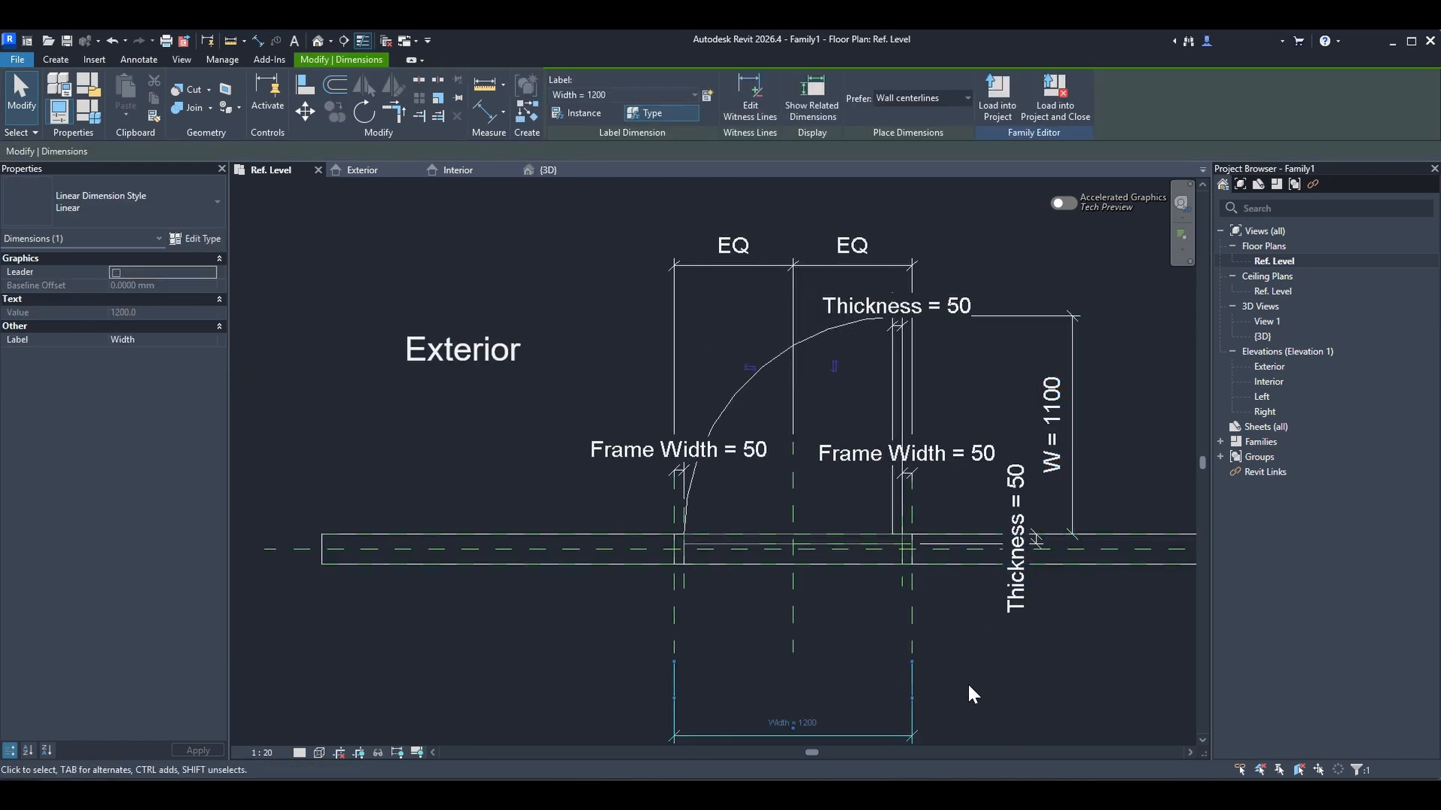
- Move the Thickness dimension at the swing leaf above the EQ dimensions and set the overall Width to 900
{"action": "left_click_drag", "start_coordinate": [854, 304], "coordinate": [854, 222]}
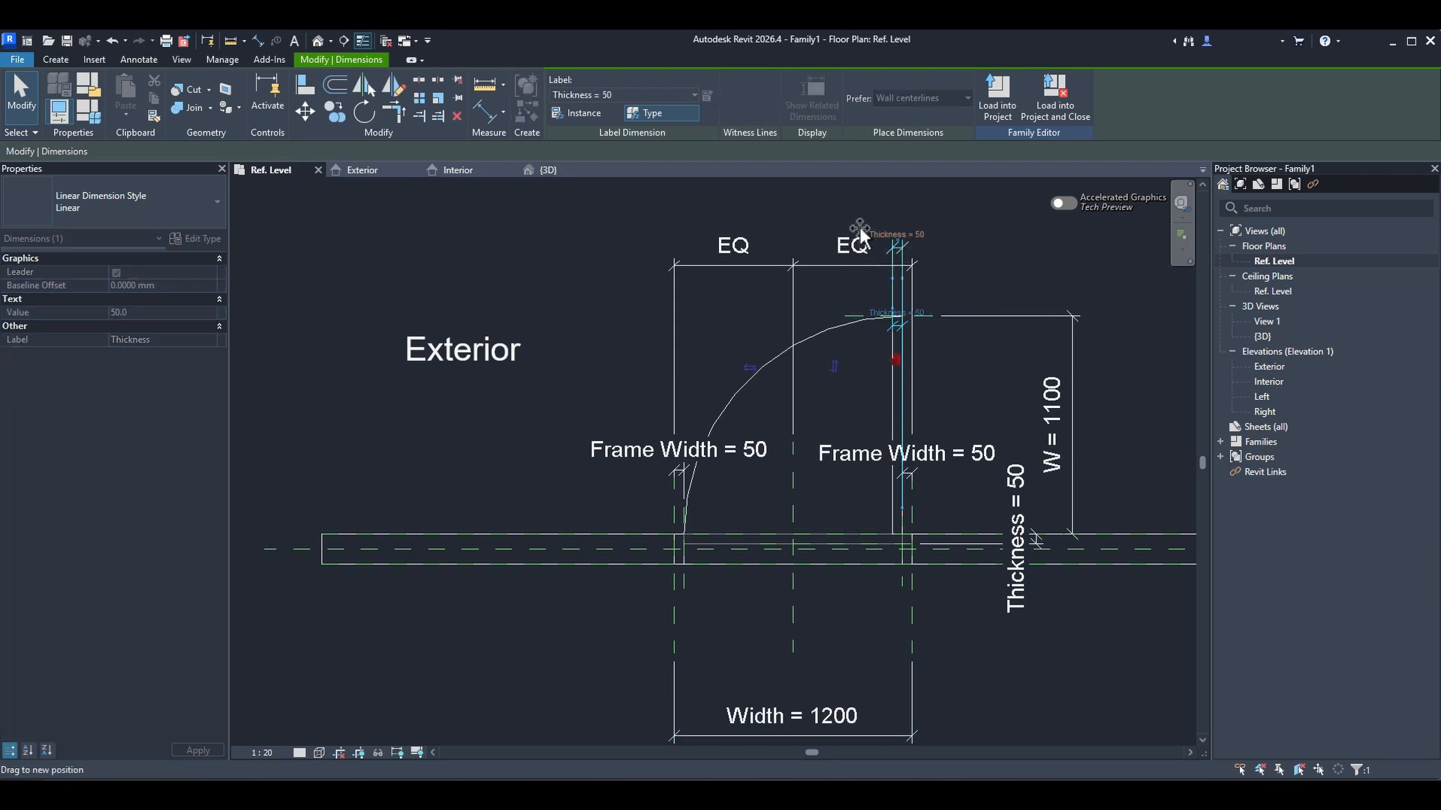
{"action": "left_click", "coordinate": [839, 363]}
{"action": "left_click", "coordinate": [795, 715]}
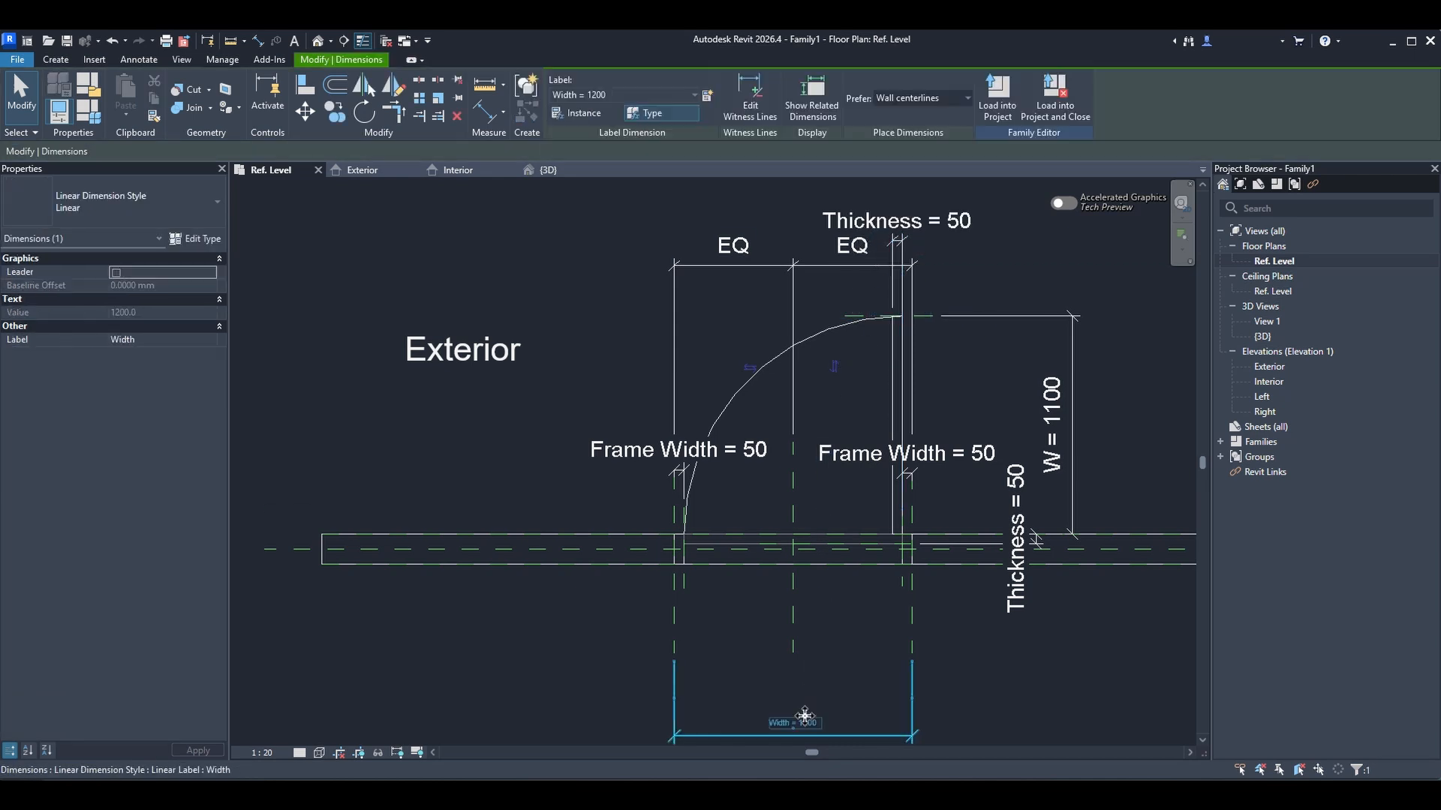
{"action": "left_click", "coordinate": [799, 717]}
{"action": "type", "text": "900"}
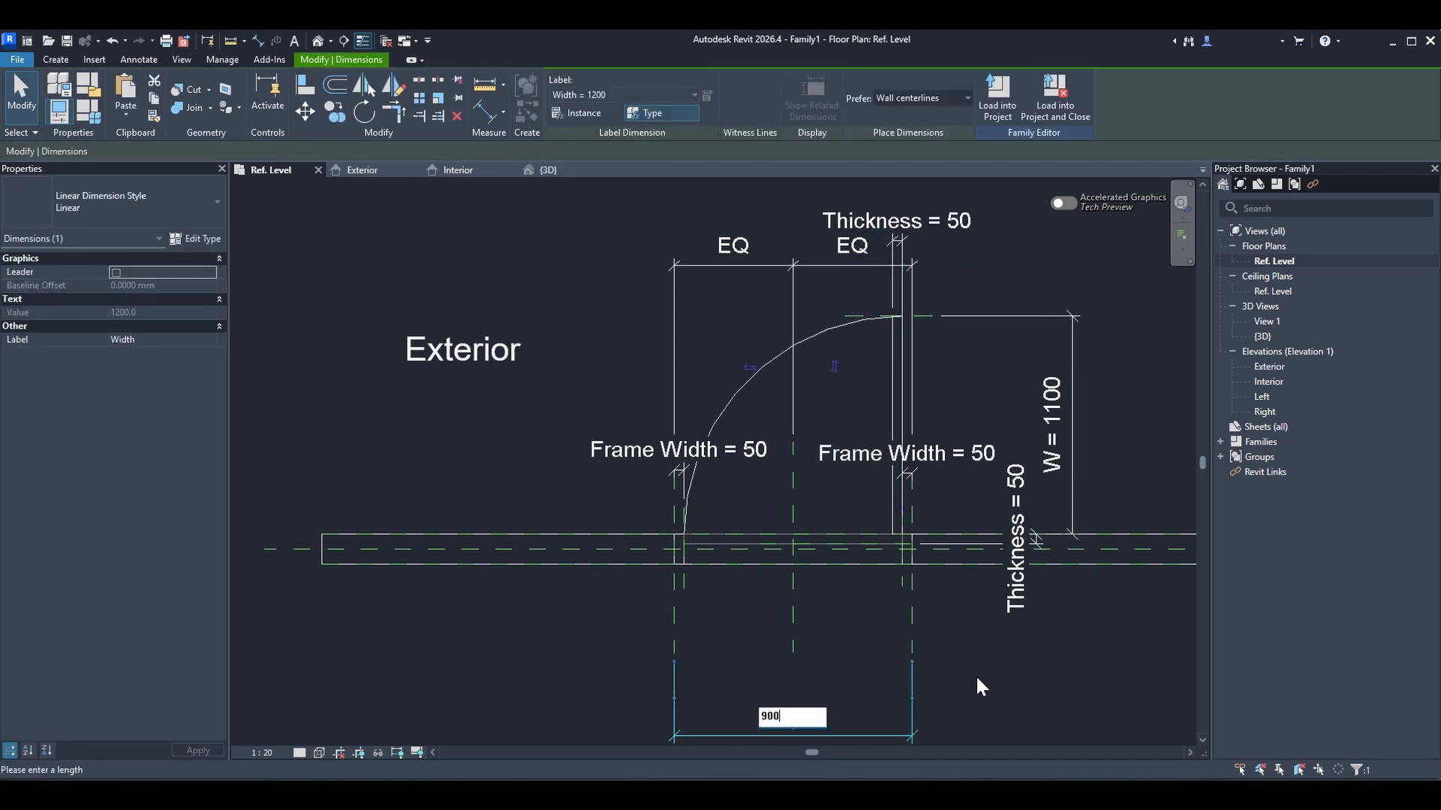
{"action": "key", "text": "Return"}
{"action": "scroll", "coordinate": [794, 516], "scroll_direction": "up", "scroll_amount": 1}
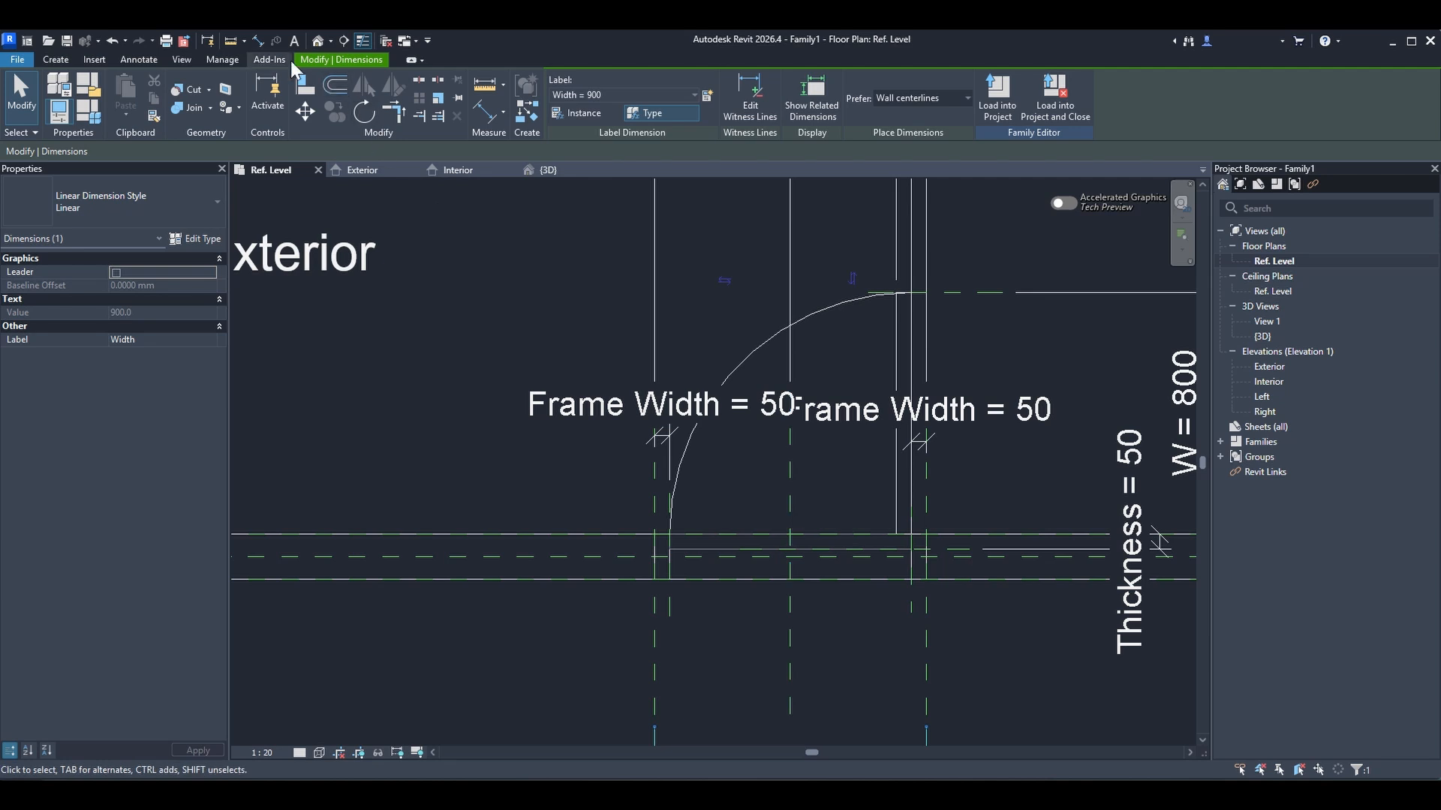
- Check the door in the default 3D view and open the Interior elevation
{"action": "left_click", "coordinate": [318, 42]}
{"action": "mouse_move", "coordinate": [573, 380]}
{"action": "middle_mouse_down", "text": "shift"}
{"action": "mouse_move", "coordinate": [1023, 345]}
{"action": "mouse_move", "coordinate": [672, 408]}
{"action": "mouse_move", "coordinate": [595, 394]}
{"action": "middle_mouse_up", "text": "shift"}
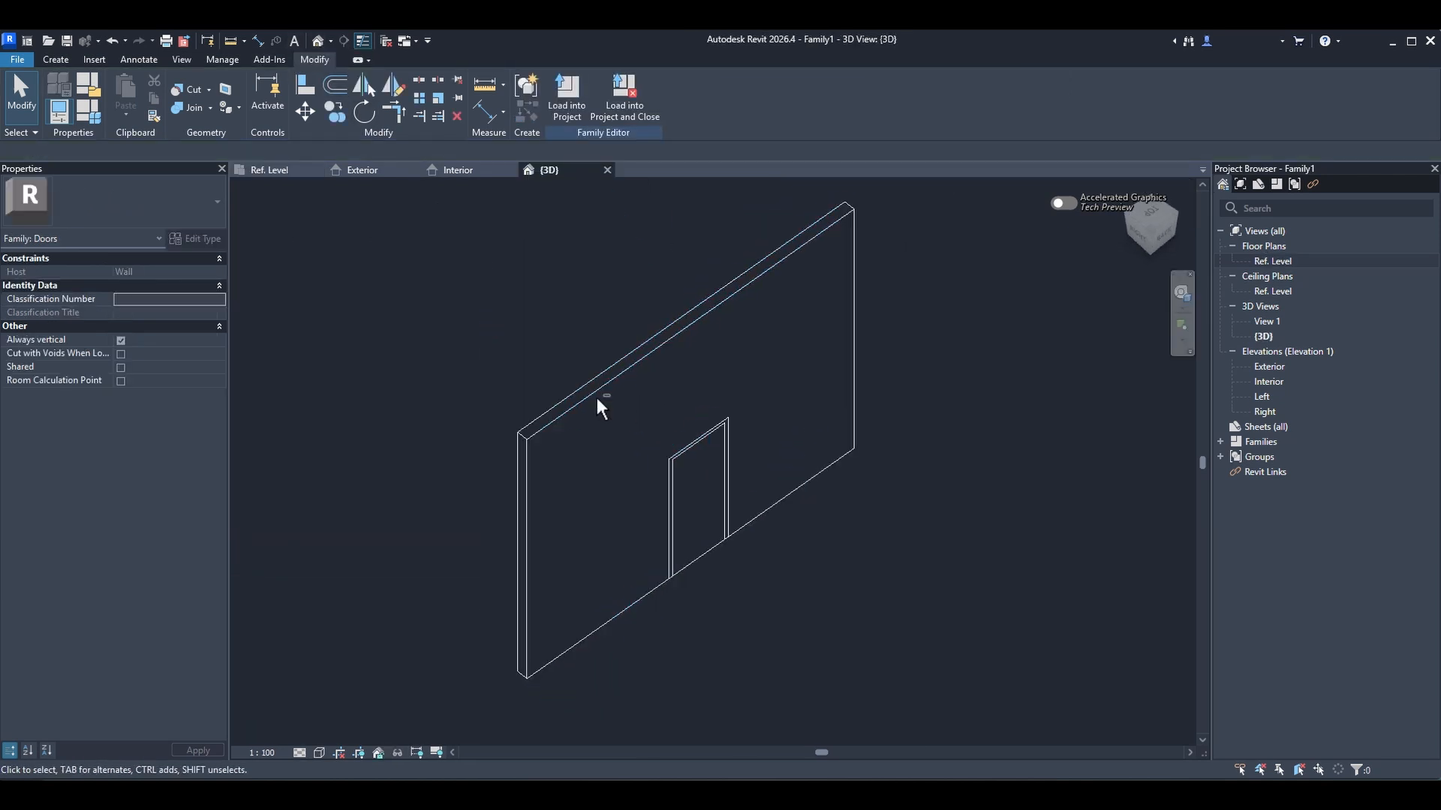
{"action": "double_click", "coordinate": [1267, 381]}
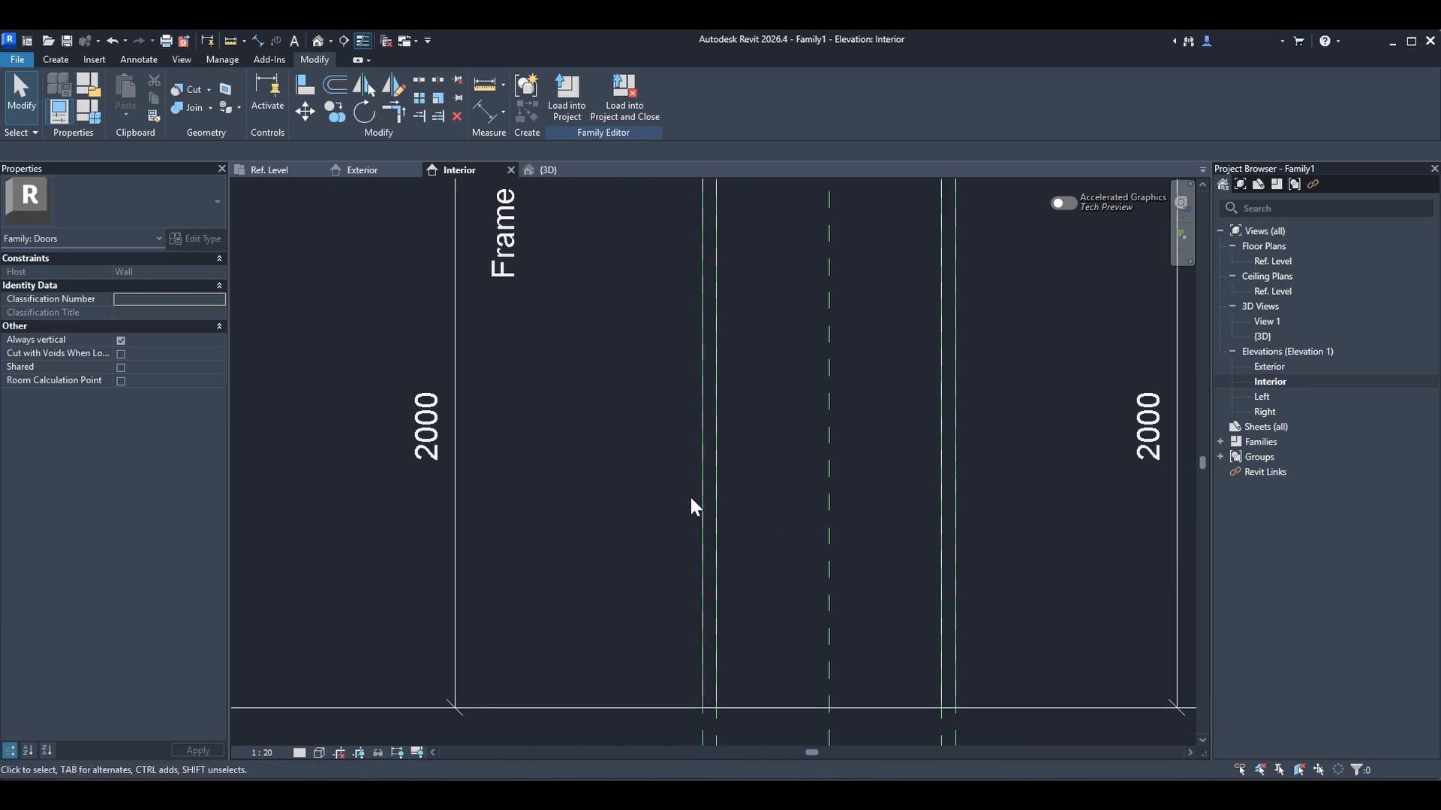
- Start placing symbolic lines in the Interior elevation with the Opening [projection] subcategory
{"action": "left_click", "coordinate": [140, 60]}
{"action": "left_click", "coordinate": [253, 92]}
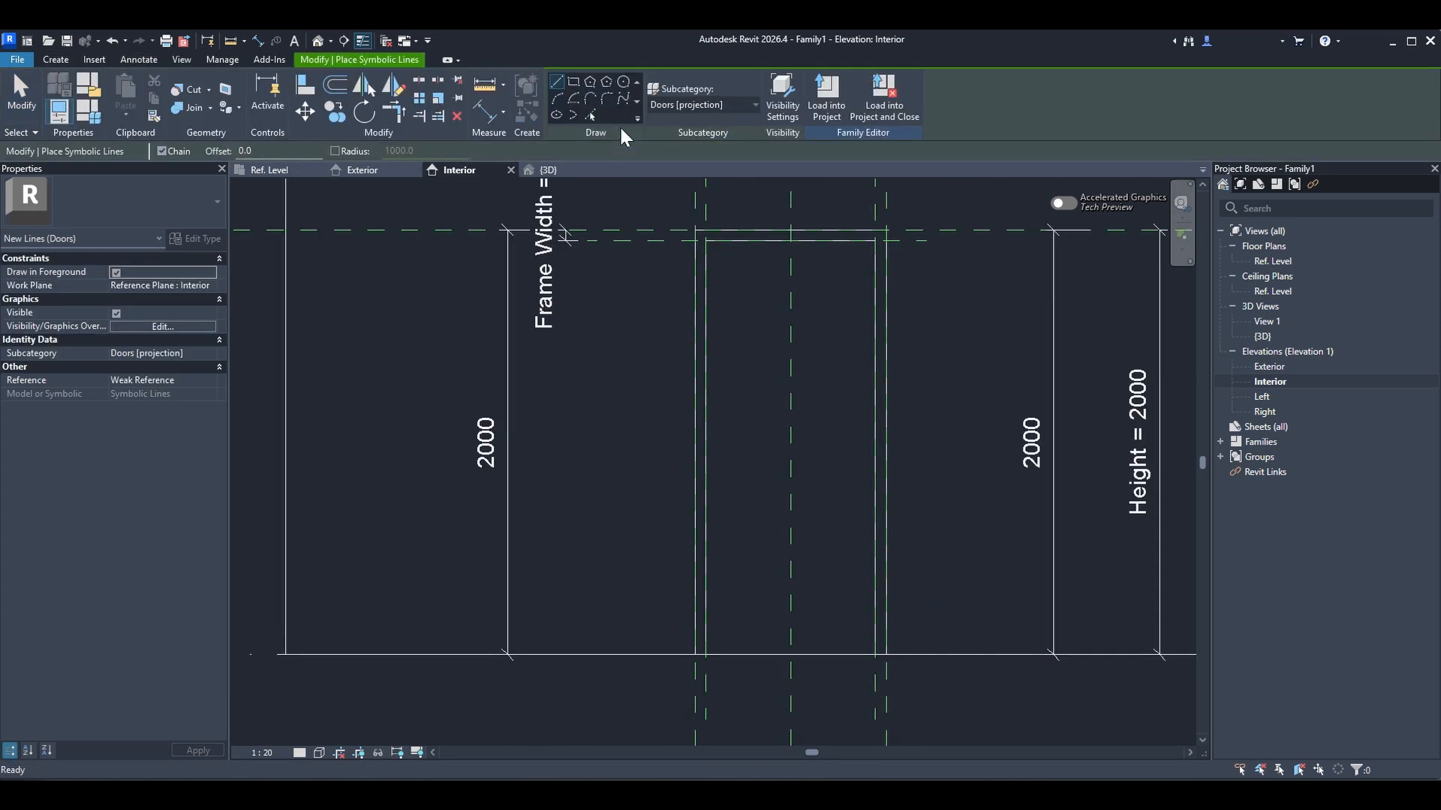
{"action": "left_click", "coordinate": [698, 106]}
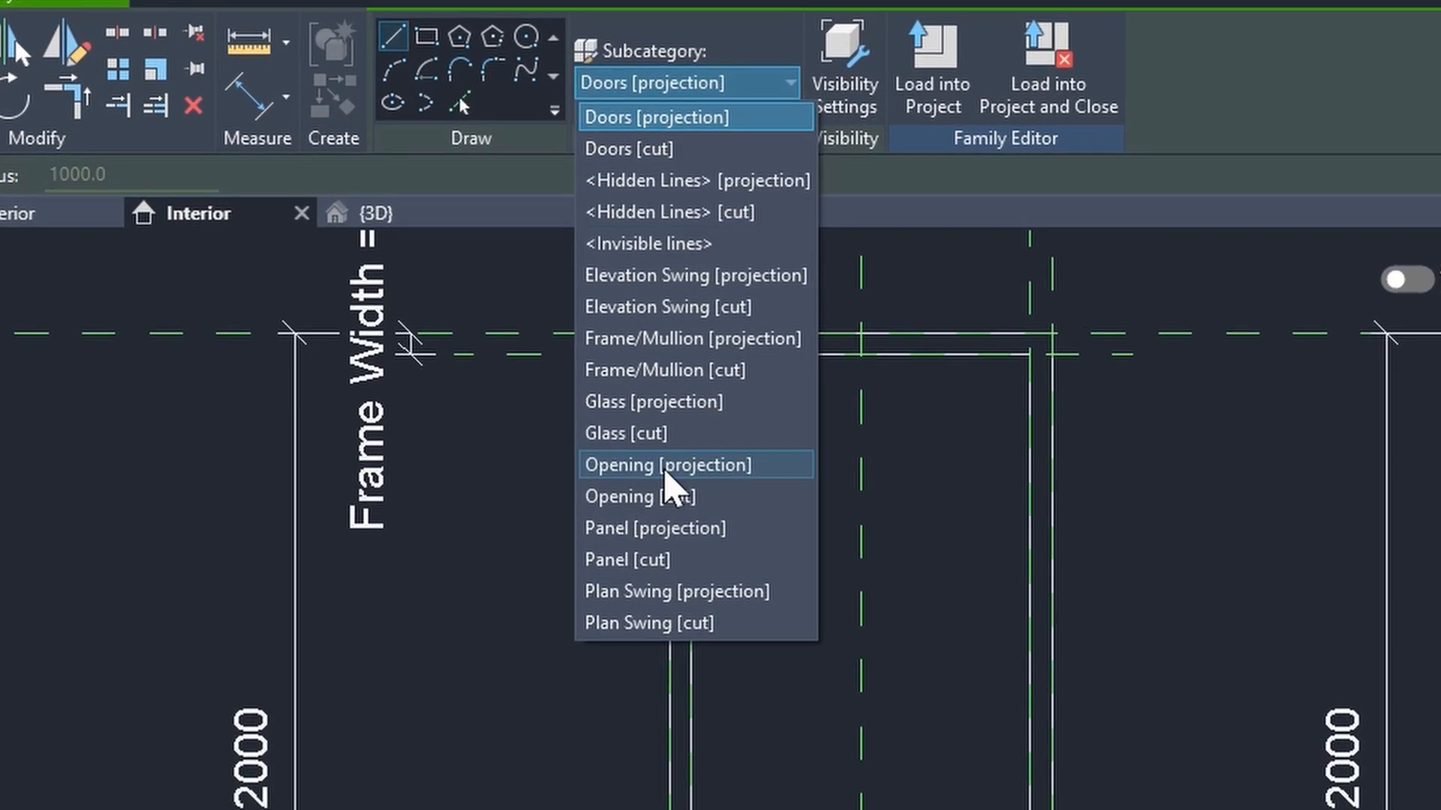
{"action": "left_click", "coordinate": [665, 469]}
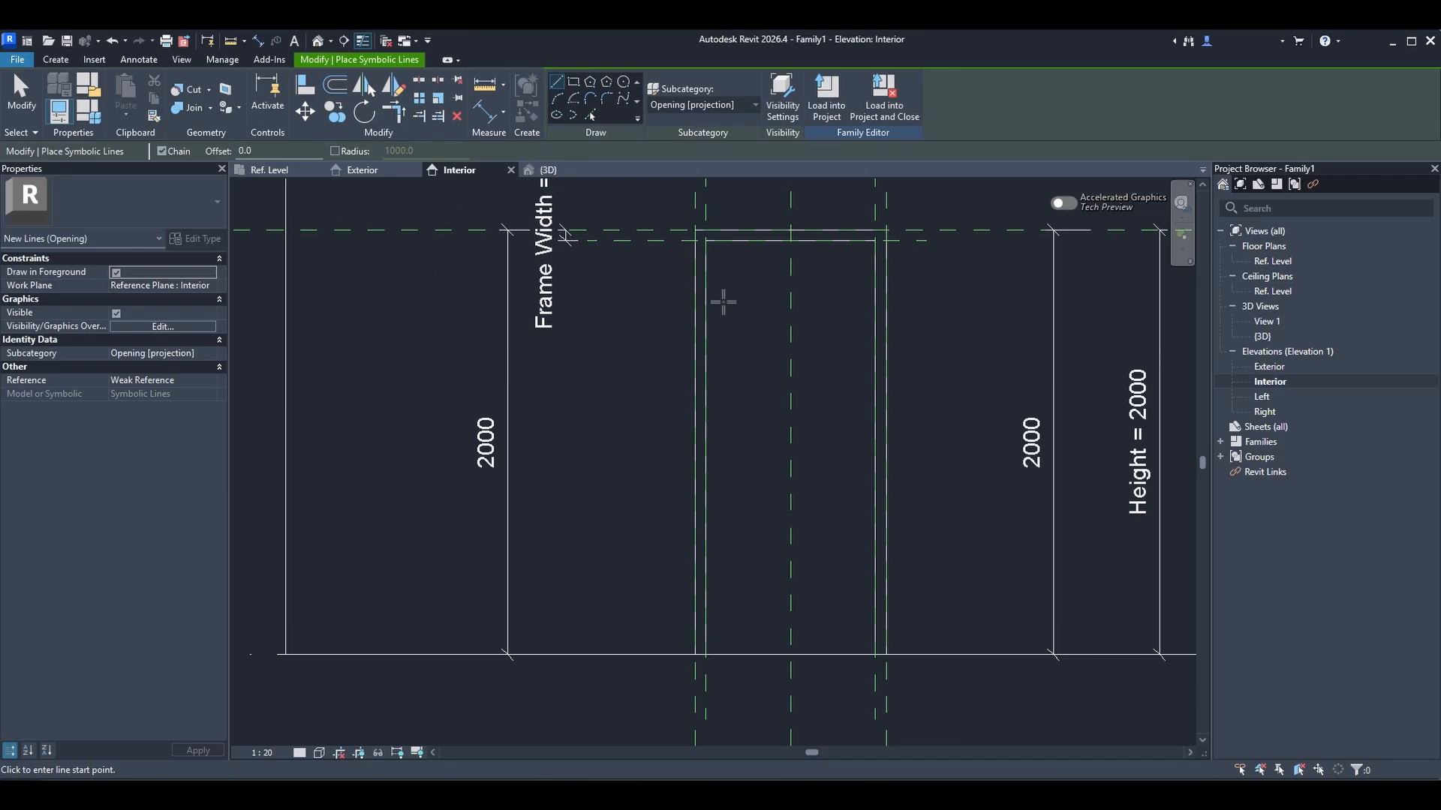
{"action": "middle_click_drag", "start_coordinate": [723, 302], "coordinate": [734, 418]}
{"action": "scroll", "coordinate": [734, 418], "scroll_direction": "down", "scroll_amount": 1}
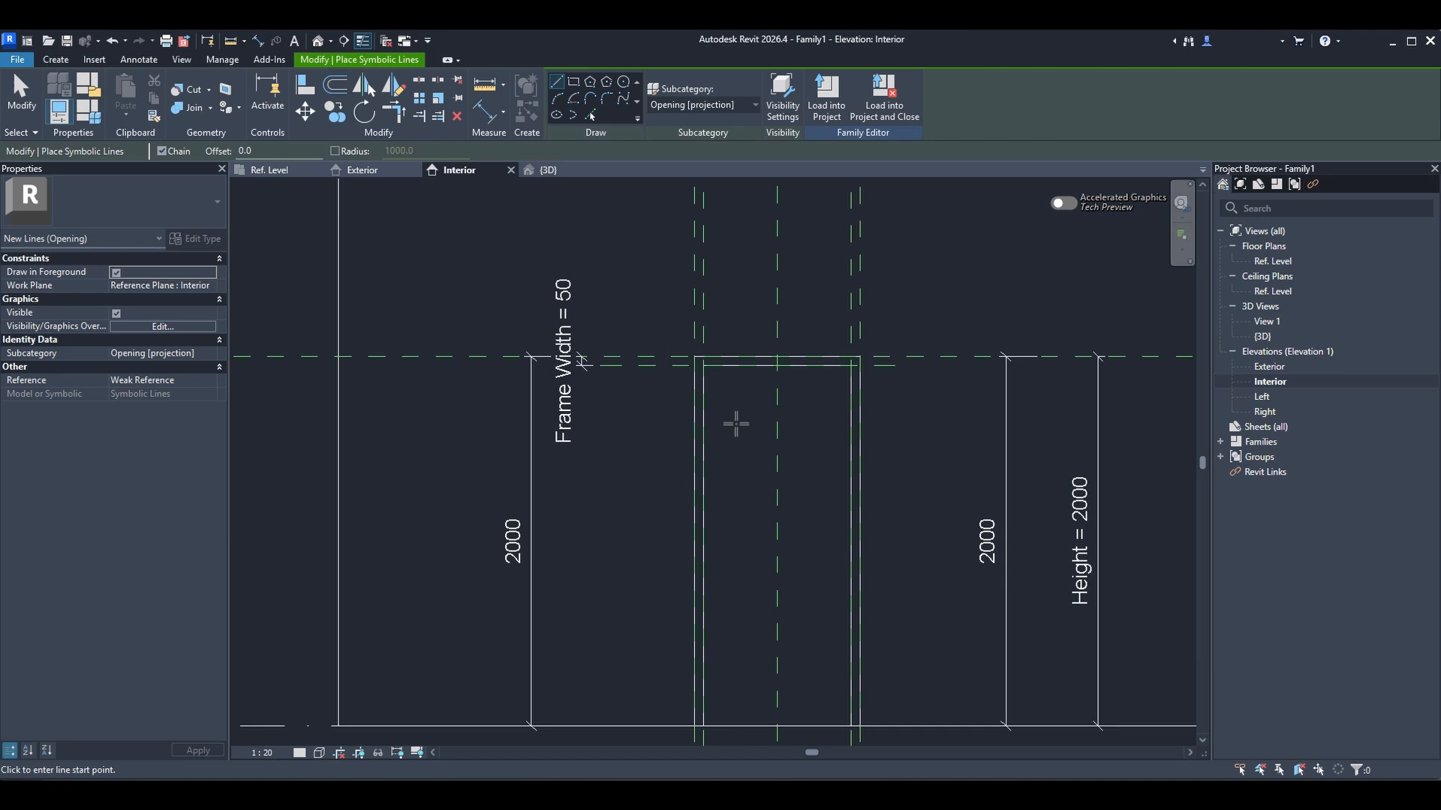
{"action": "left_click", "coordinate": [703, 367]}
{"action": "scroll", "coordinate": [703, 369], "scroll_direction": "down", "scroll_amount": 2}
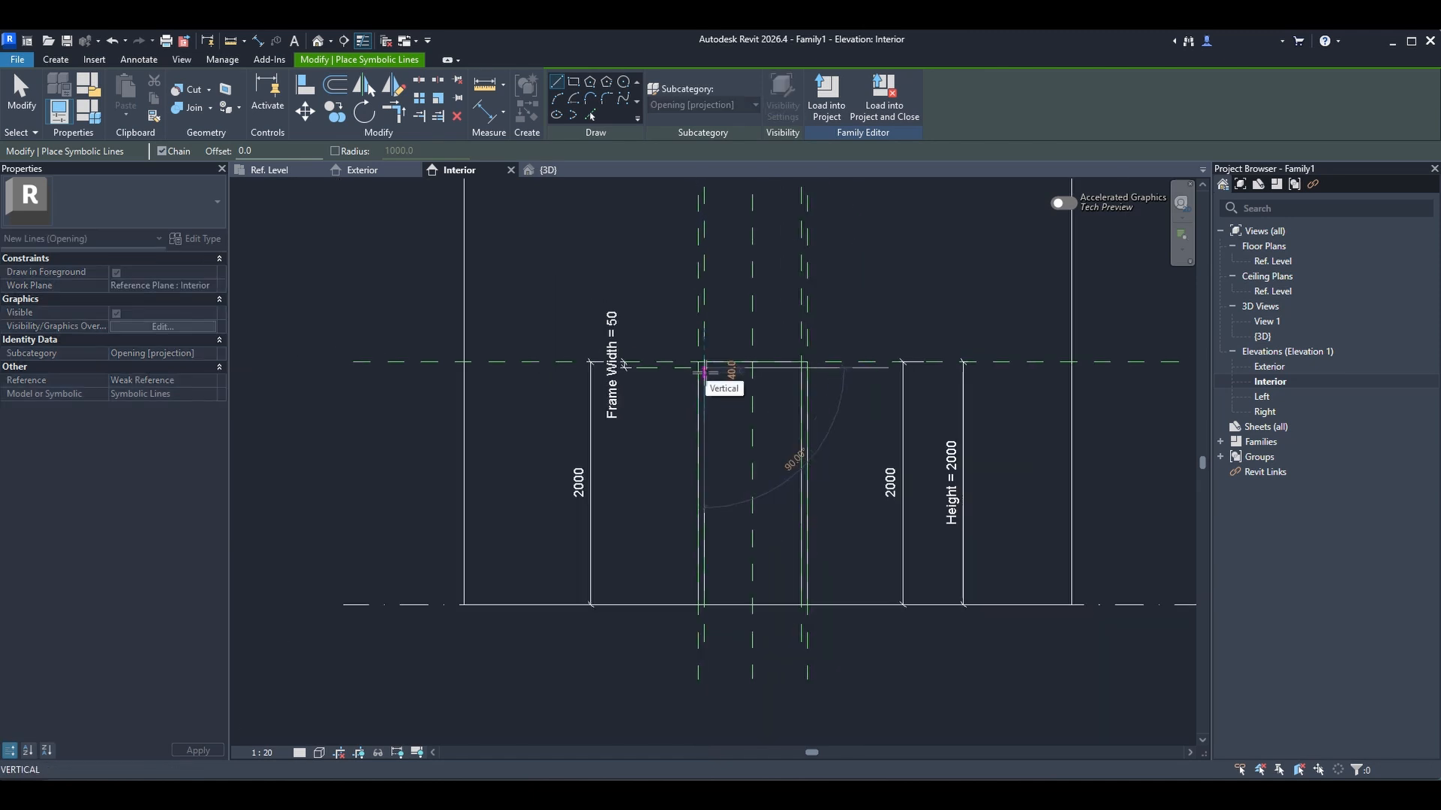
{"action": "key", "text": "Escape"}
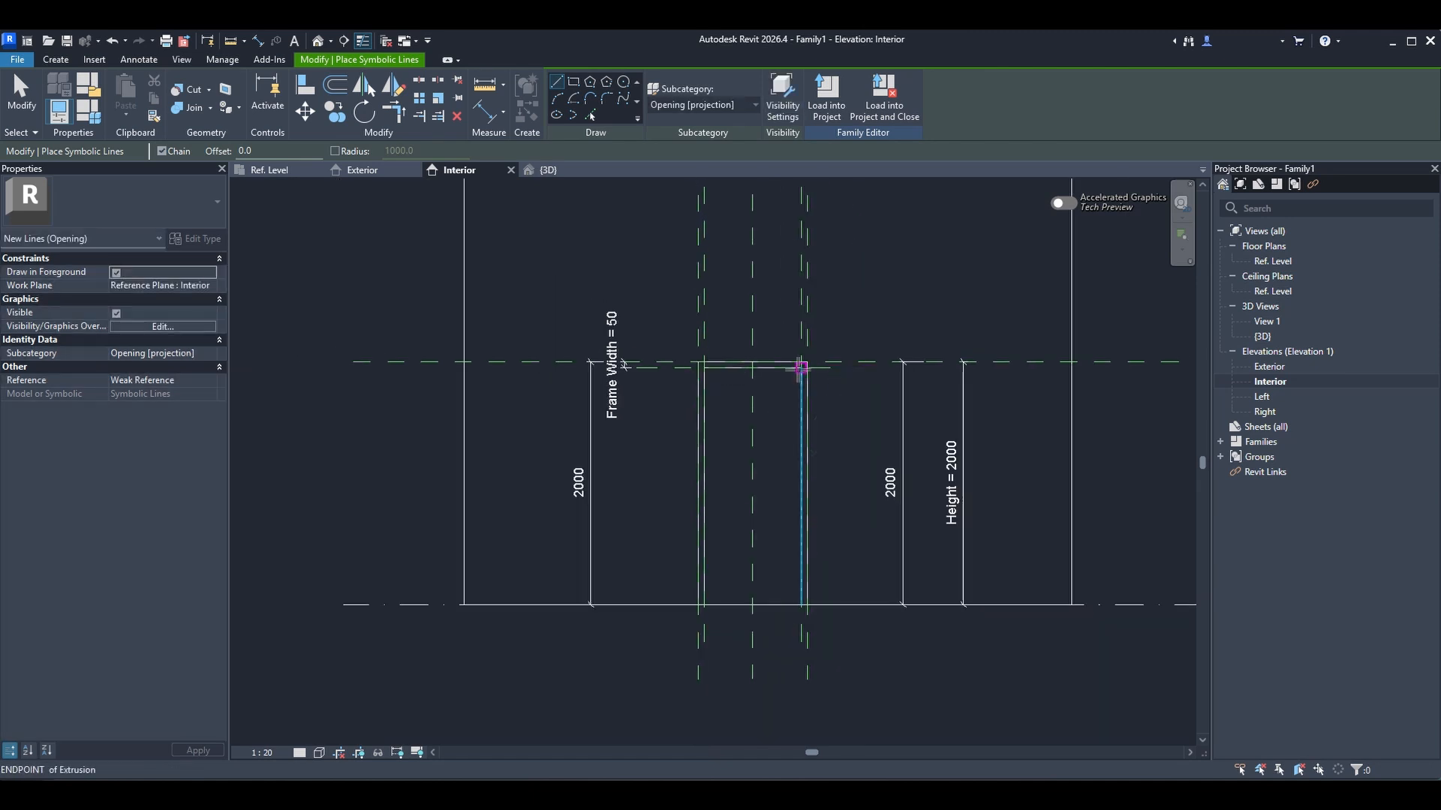
- Draw two symbolic swing lines from the frame's inner upper-left corner to the right jamb near mid-height and back to the lower-left corner
{"action": "left_click", "coordinate": [703, 367]}
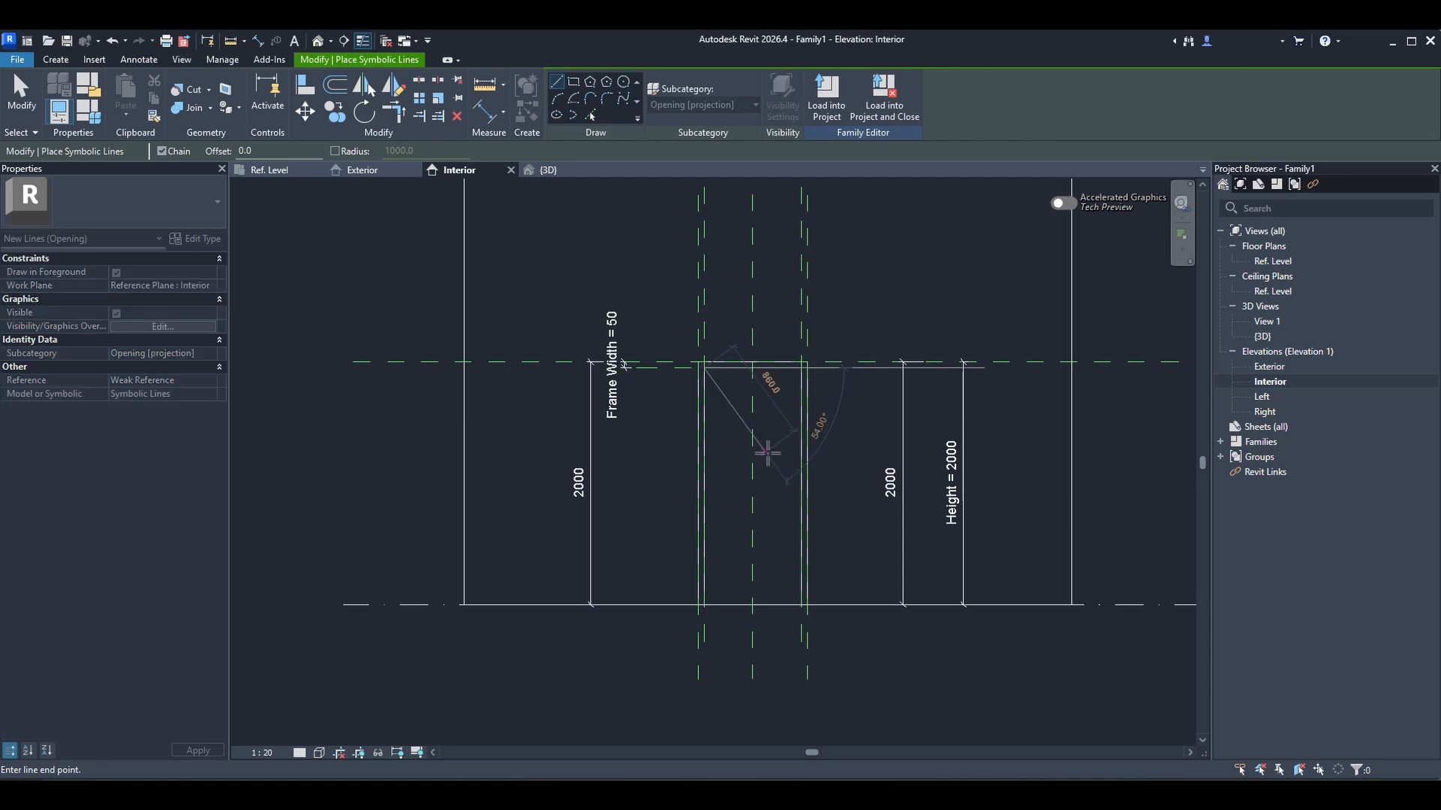
{"action": "left_click", "coordinate": [802, 487]}
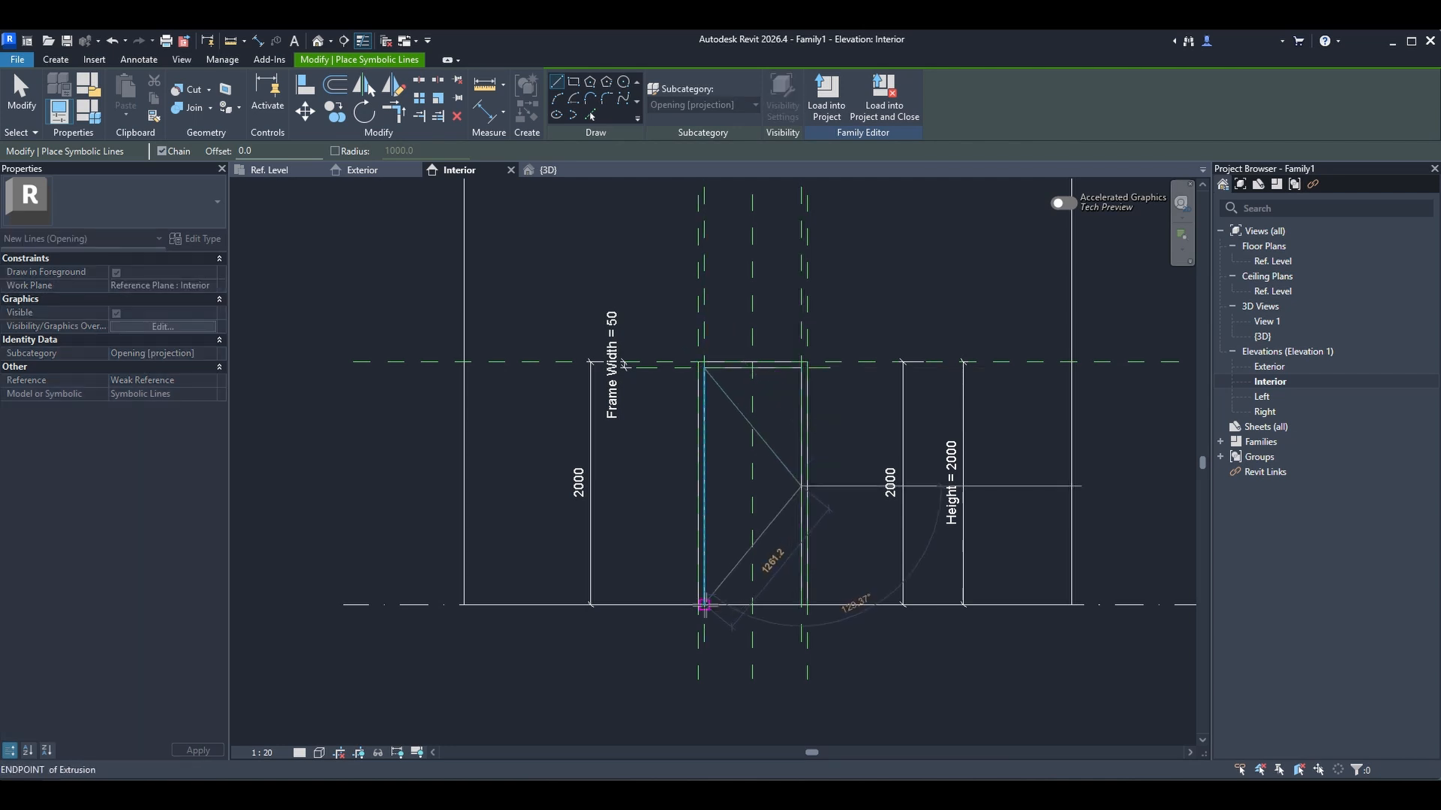
{"action": "left_click", "coordinate": [703, 605]}
{"action": "key", "text": "Escape"}
{"action": "key", "text": "Escape"}
- Select the chain of both symbolic swing lines and change its subcategory to Elevation Swing
{"action": "scroll", "coordinate": [790, 534], "scroll_direction": "up", "scroll_amount": 1}
{"action": "key", "text": "Tab"}
{"action": "left_click", "coordinate": [781, 500]}
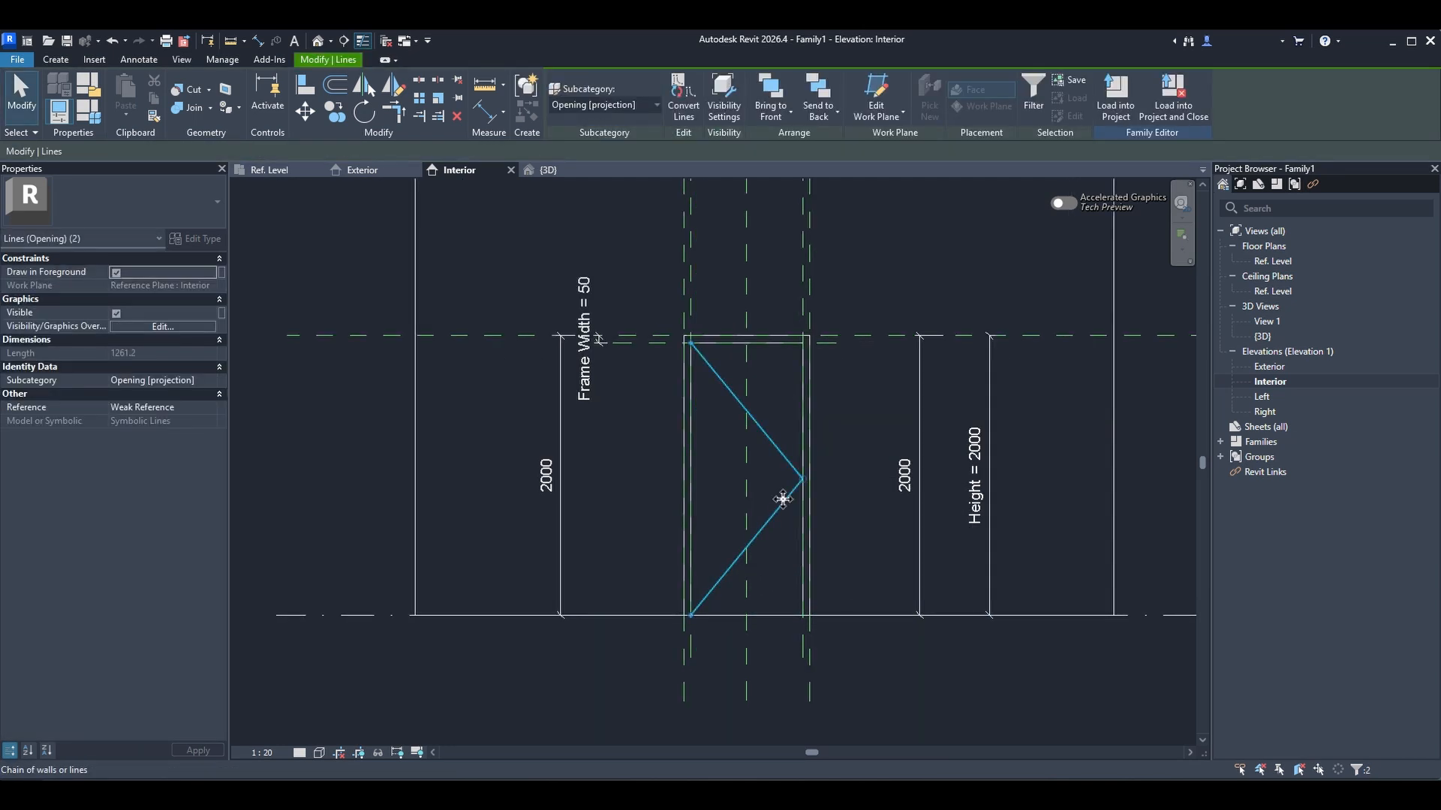
{"action": "left_click", "coordinate": [623, 105]}
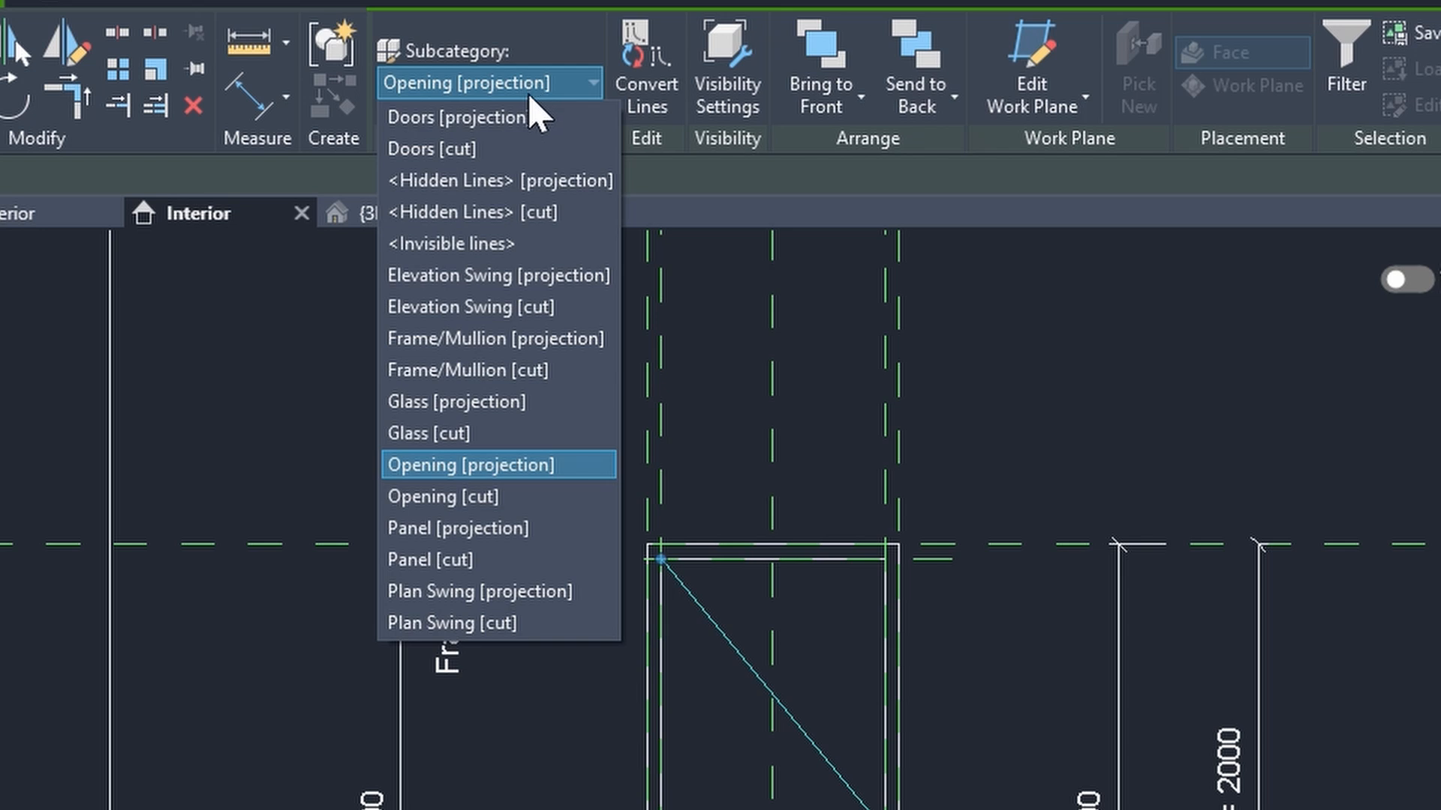
{"action": "left_click", "coordinate": [481, 312]}
{"action": "left_click", "coordinate": [481, 315]}
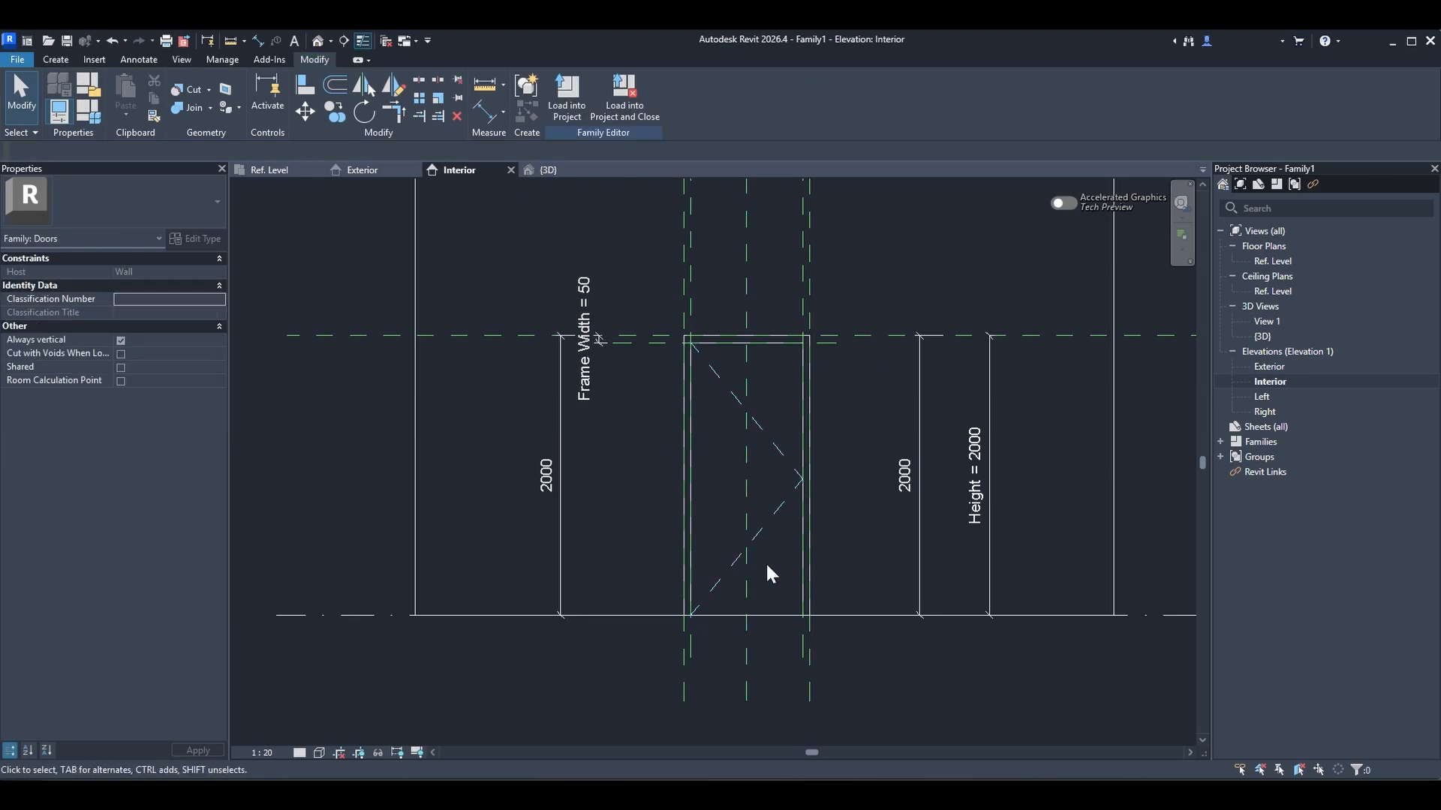
- Add a witness line at the swing lines' apex to the unlabelled 2000 dimension beside the Height dimension and make its segments equal
{"action": "scroll", "coordinate": [841, 809], "scroll_direction": "up", "scroll_amount": 1}
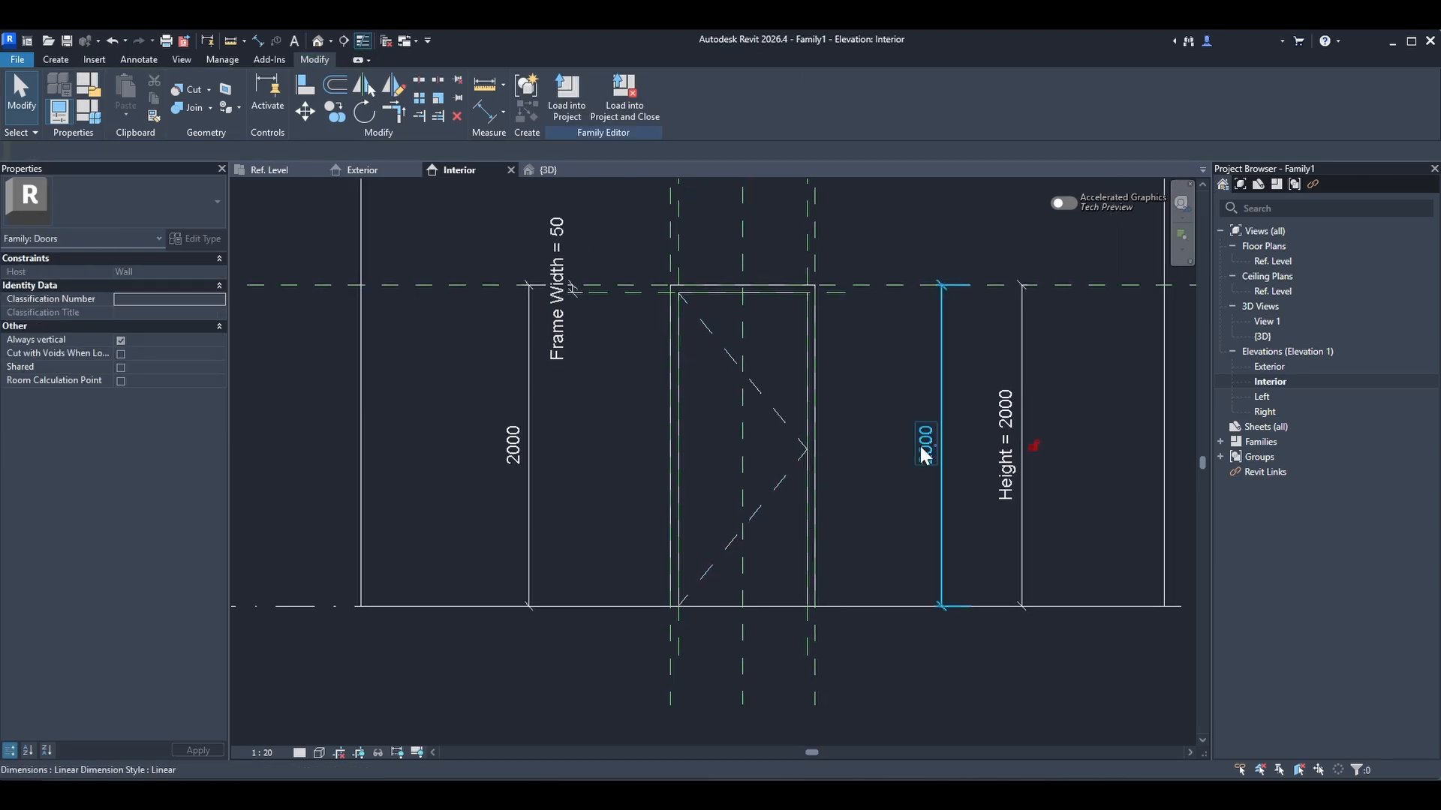
{"action": "left_click", "coordinate": [925, 454]}
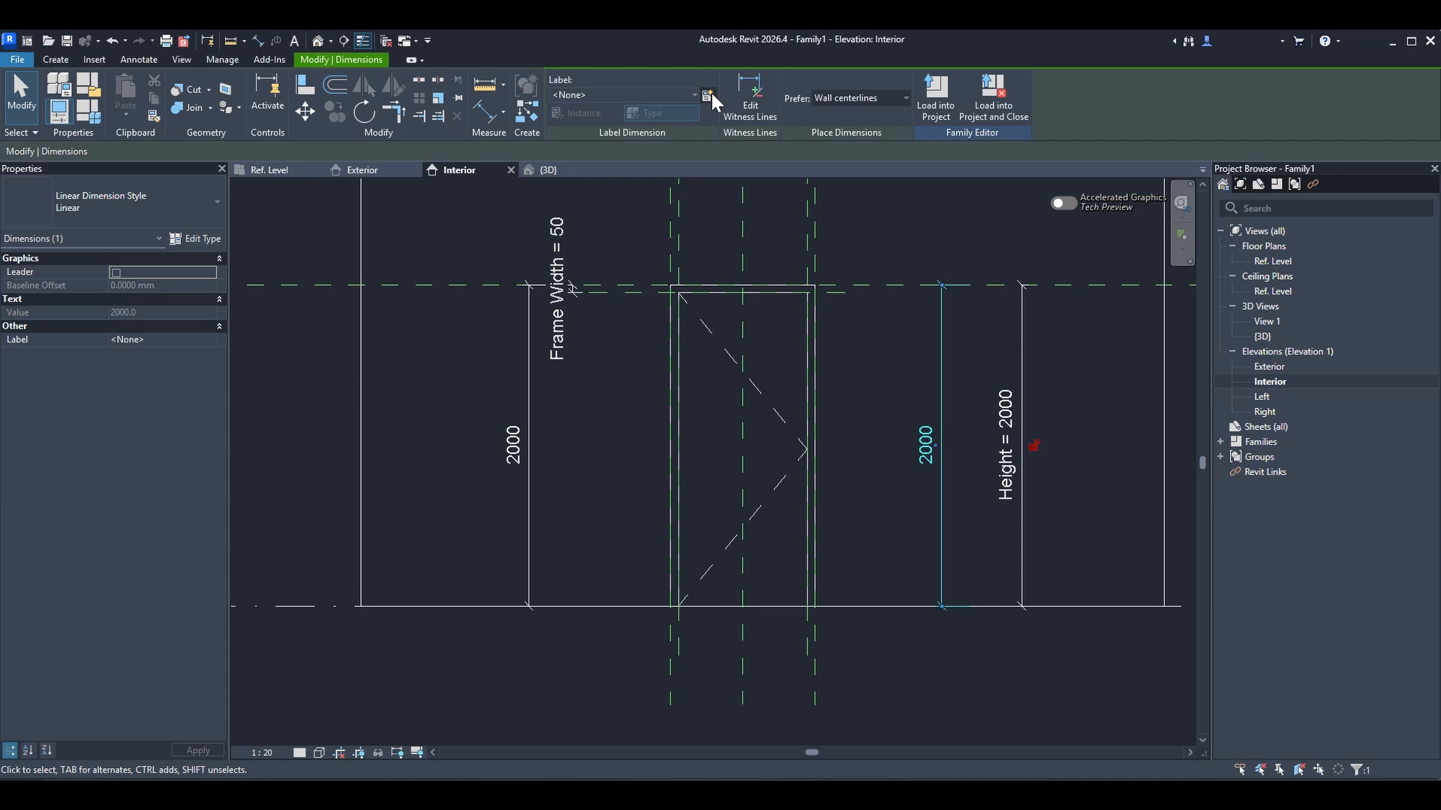
{"action": "left_click", "coordinate": [748, 102]}
{"action": "left_click", "coordinate": [809, 449]}
{"action": "left_click", "coordinate": [890, 494]}
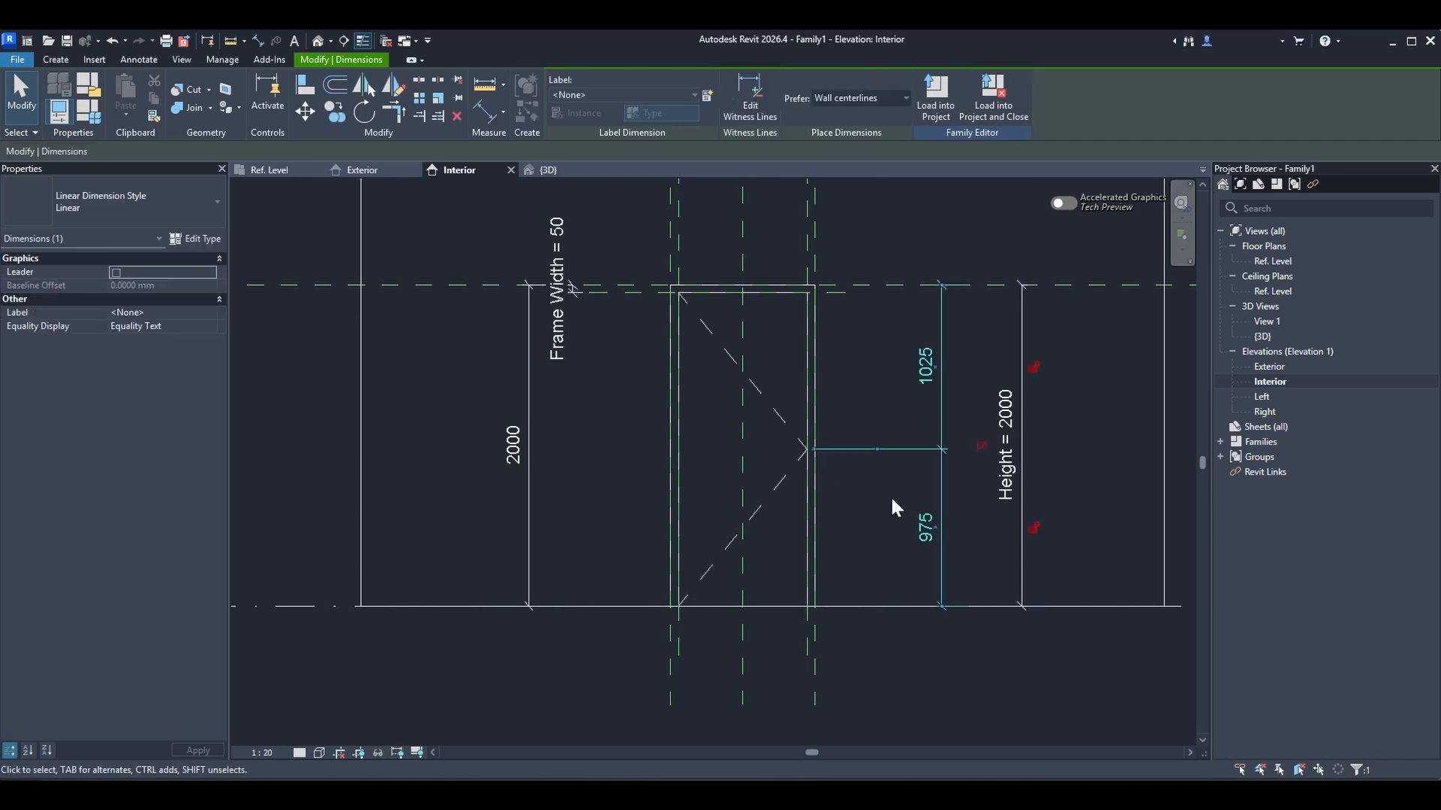
{"action": "left_click", "coordinate": [982, 446]}
{"action": "left_click", "coordinate": [871, 408]}
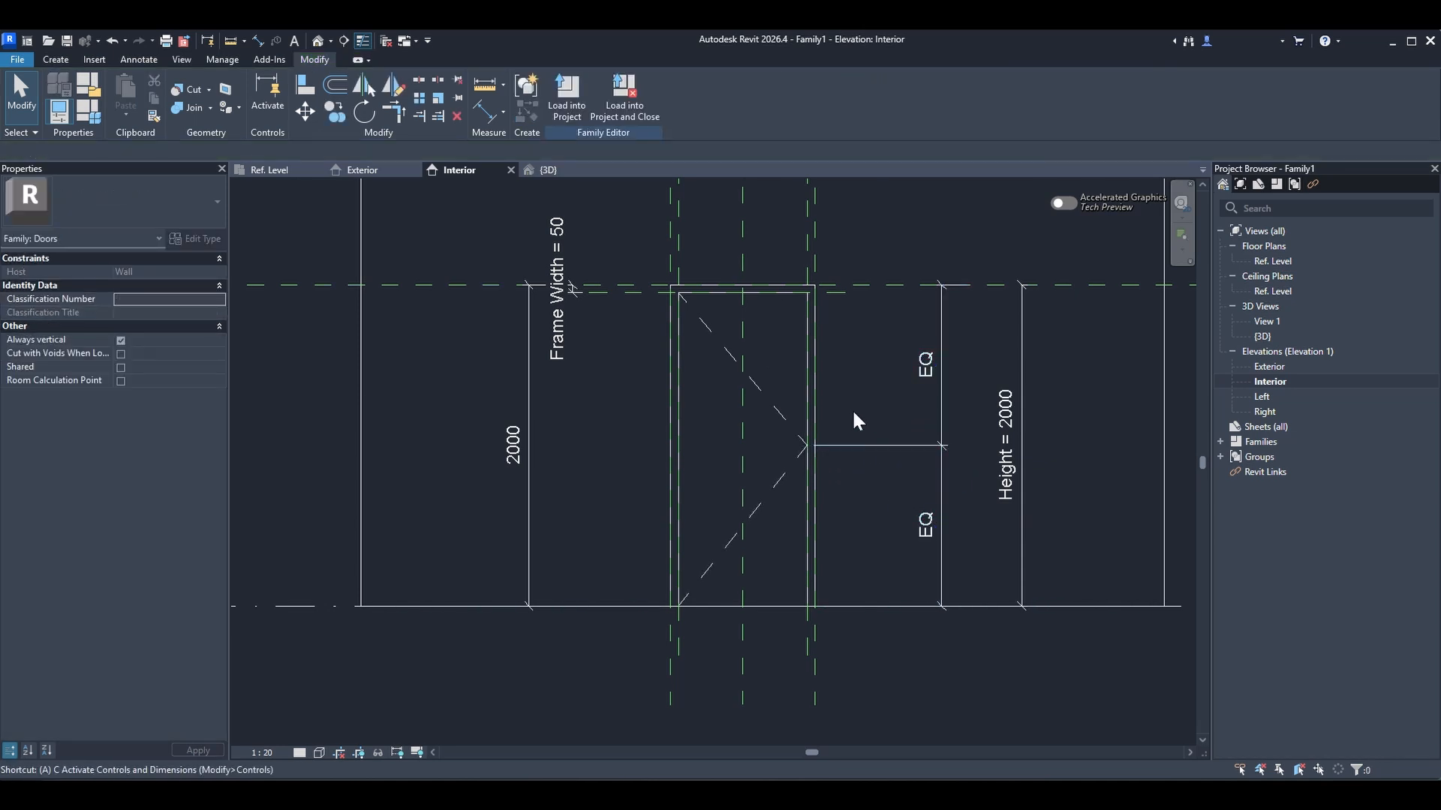
- Align and lock the swing lines' apex to the inner reference plane of the right jamb
{"action": "key", "text": "a"}
{"action": "key", "text": "l"}
{"action": "scroll", "coordinate": [803, 414], "scroll_direction": "up", "scroll_amount": 2}
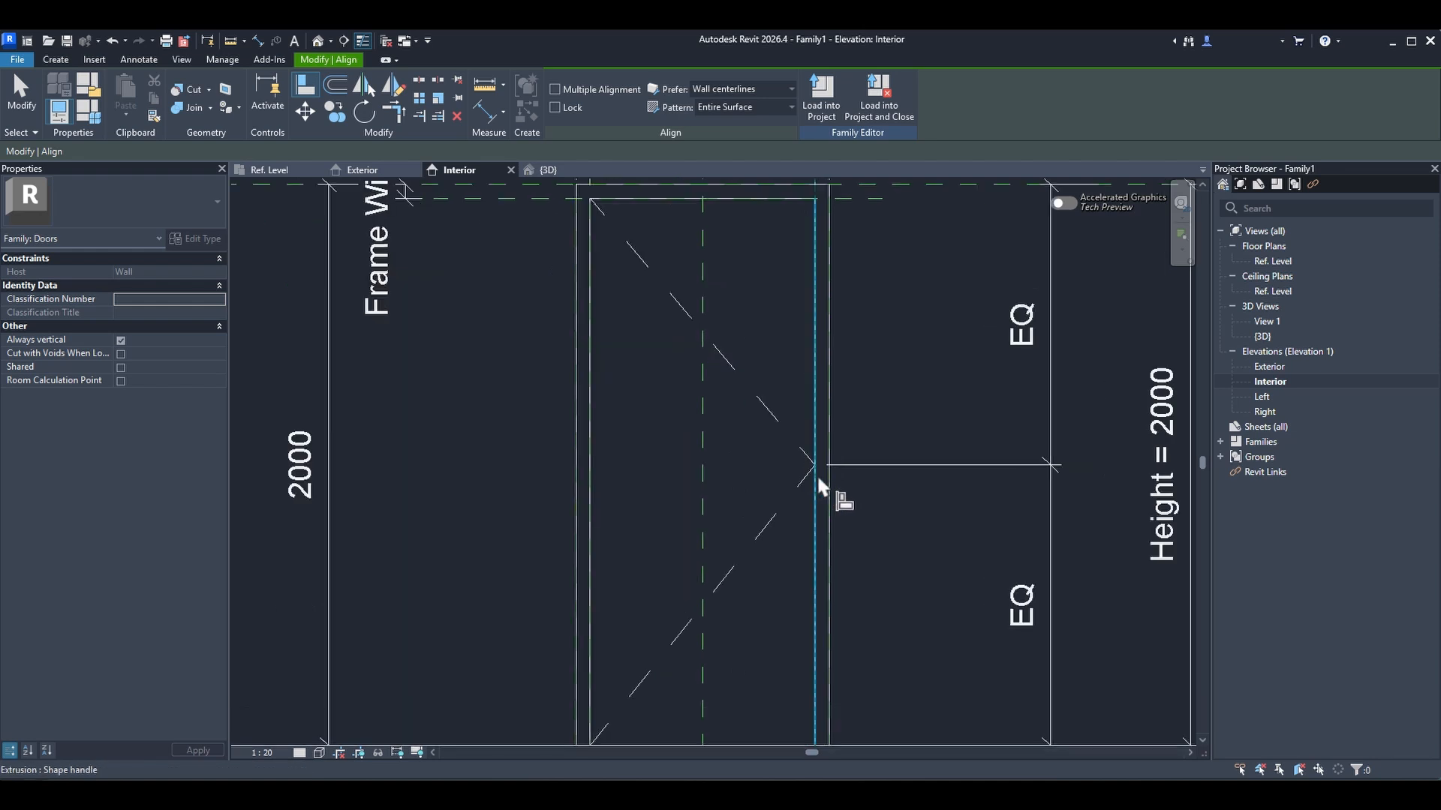
{"action": "left_click", "coordinate": [815, 469]}
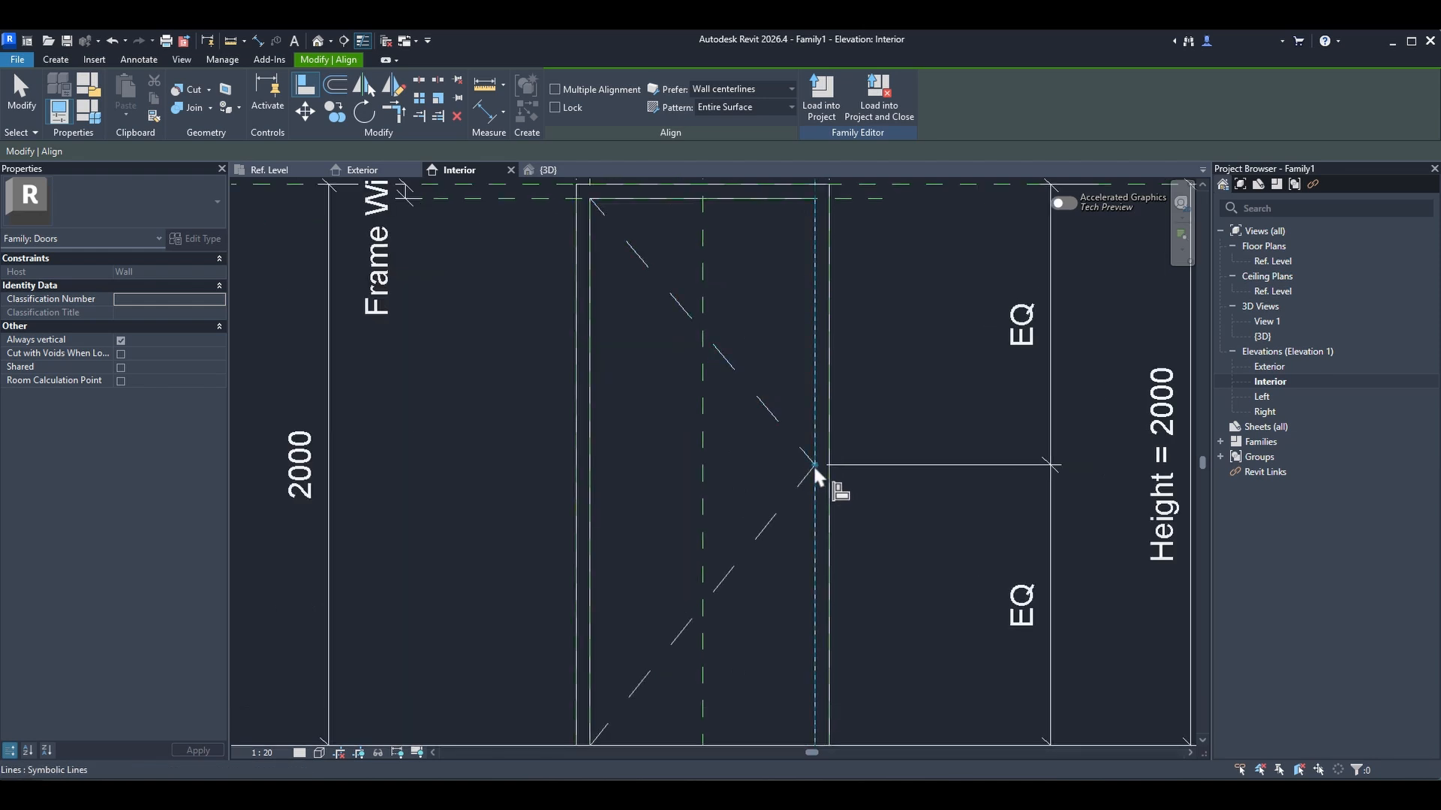
{"action": "left_click", "coordinate": [815, 470]}
{"action": "scroll", "coordinate": [623, 416], "scroll_direction": "up", "scroll_amount": 2}
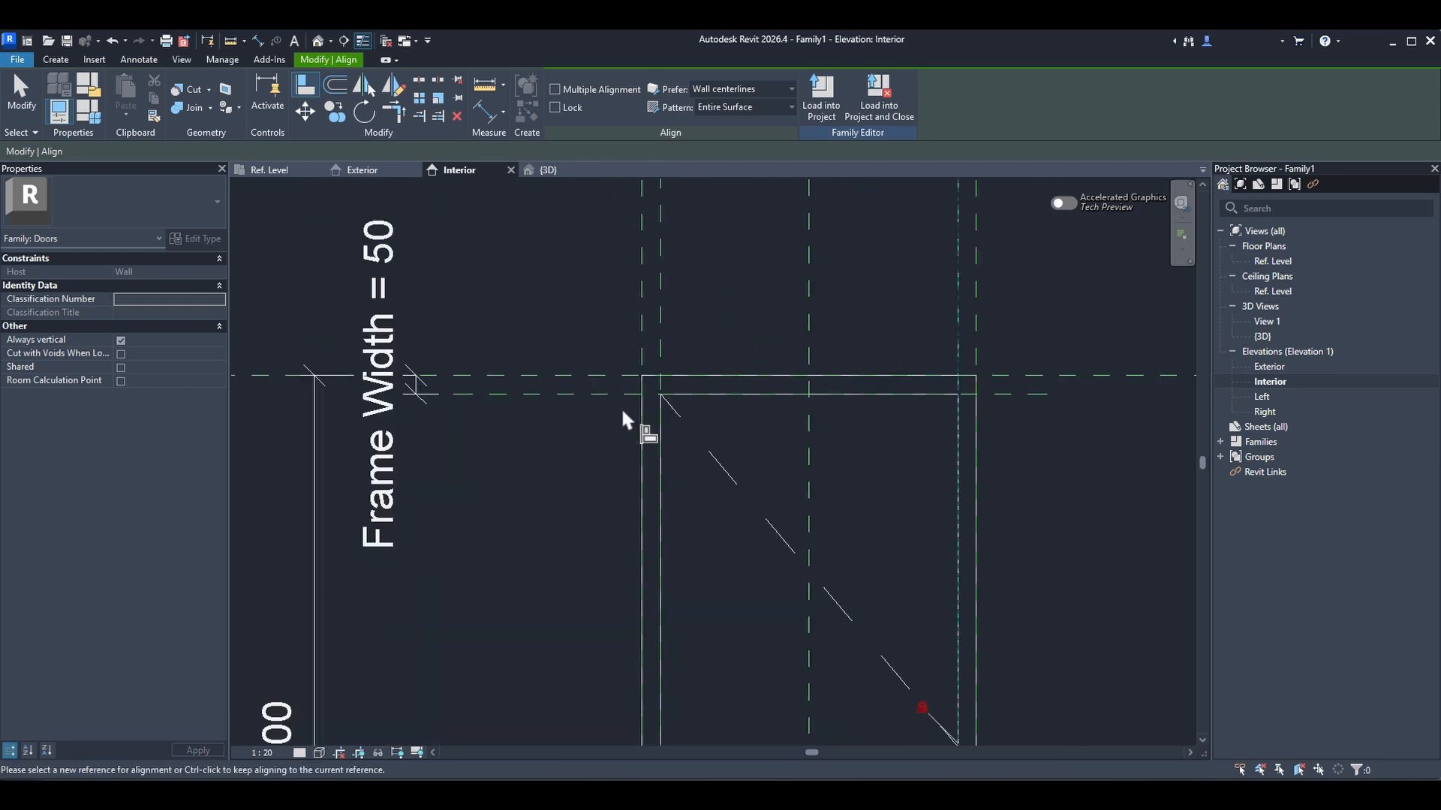
{"action": "scroll", "coordinate": [621, 407], "scroll_direction": "up", "scroll_amount": 1}
{"action": "left_click", "coordinate": [668, 395]}
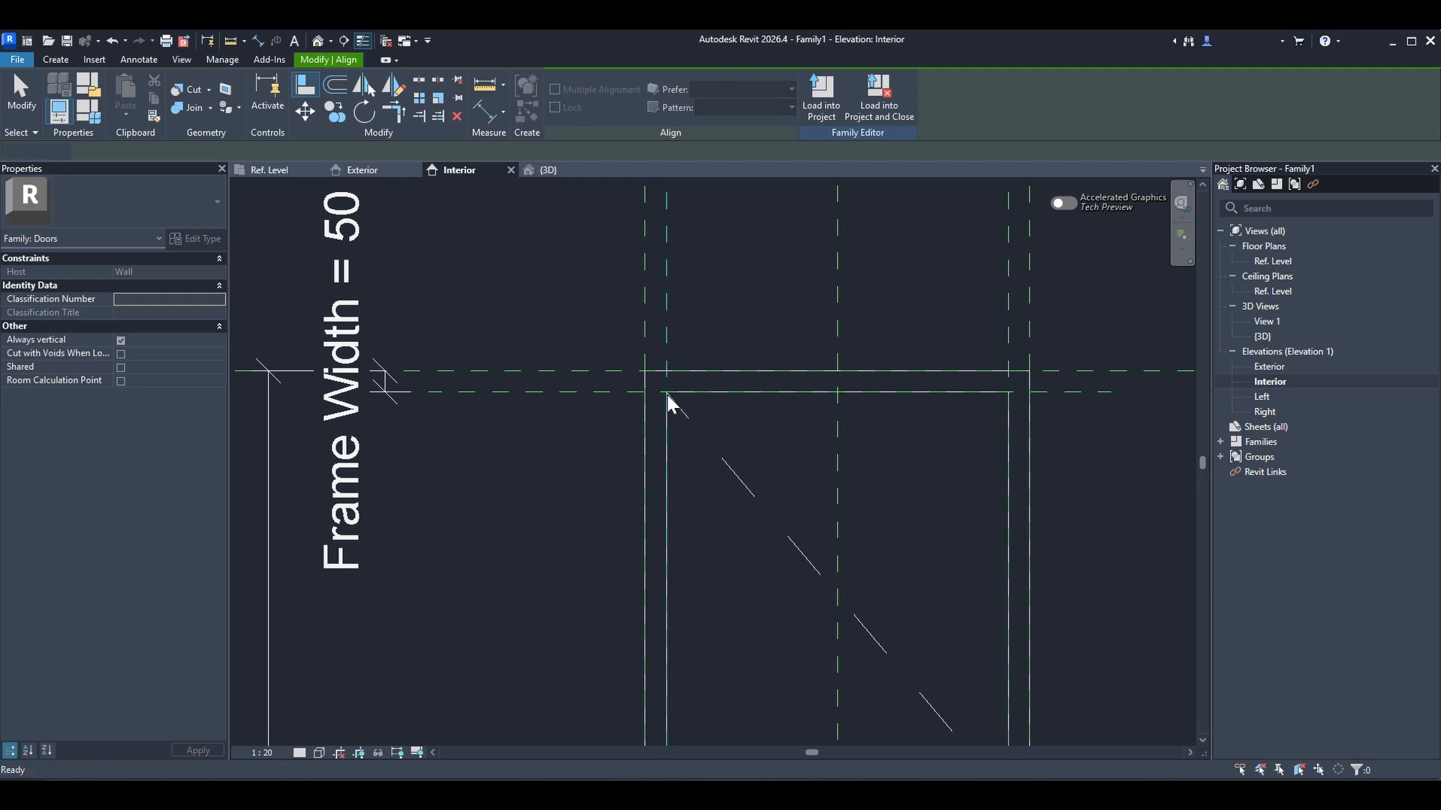
{"action": "key", "text": "Escape"}
{"action": "key", "text": "Escape"}
- Temporarily hide the door frame extrusion in the Interior elevation
{"action": "left_click", "coordinate": [665, 418]}
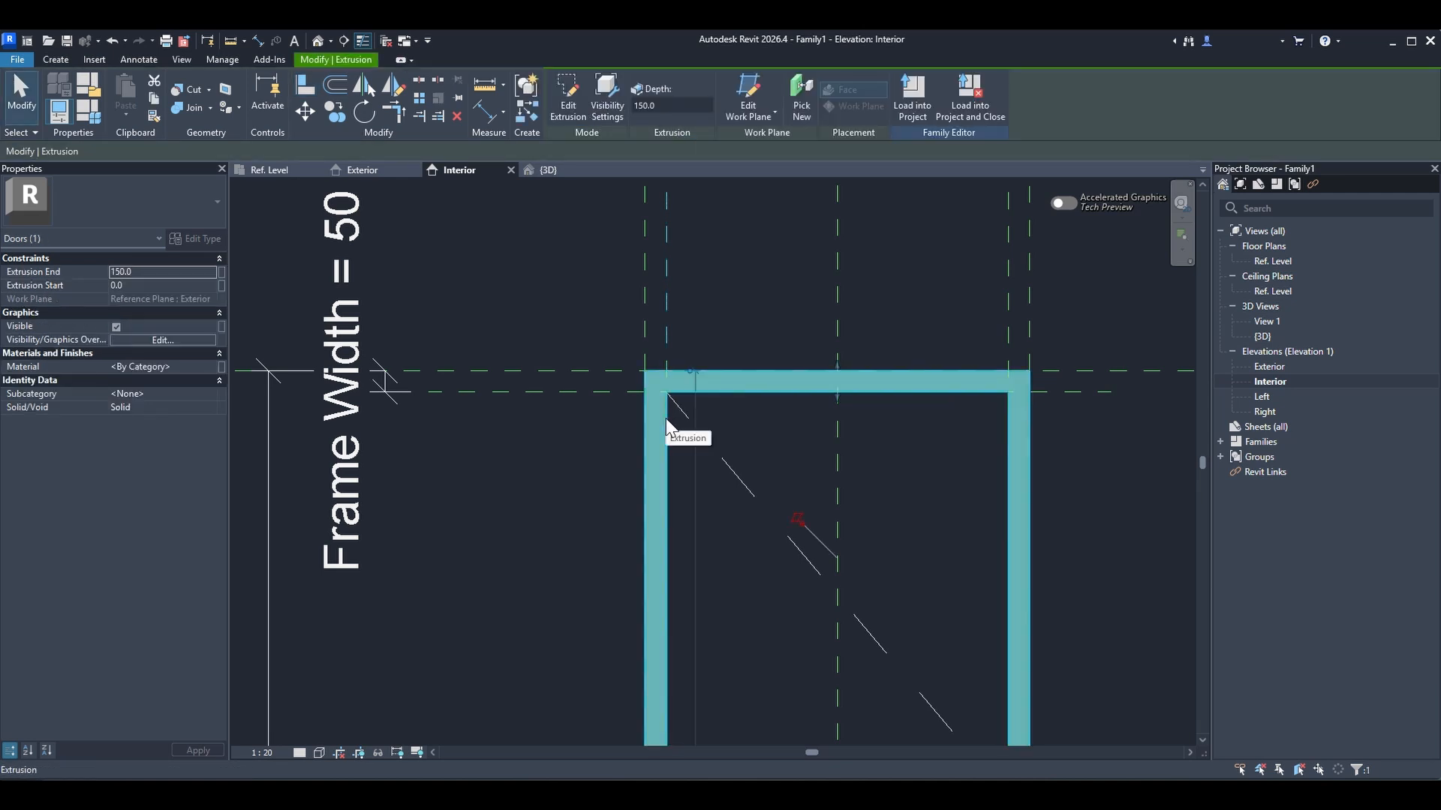
{"action": "key", "text": "h"}
{"action": "key", "text": "h"}
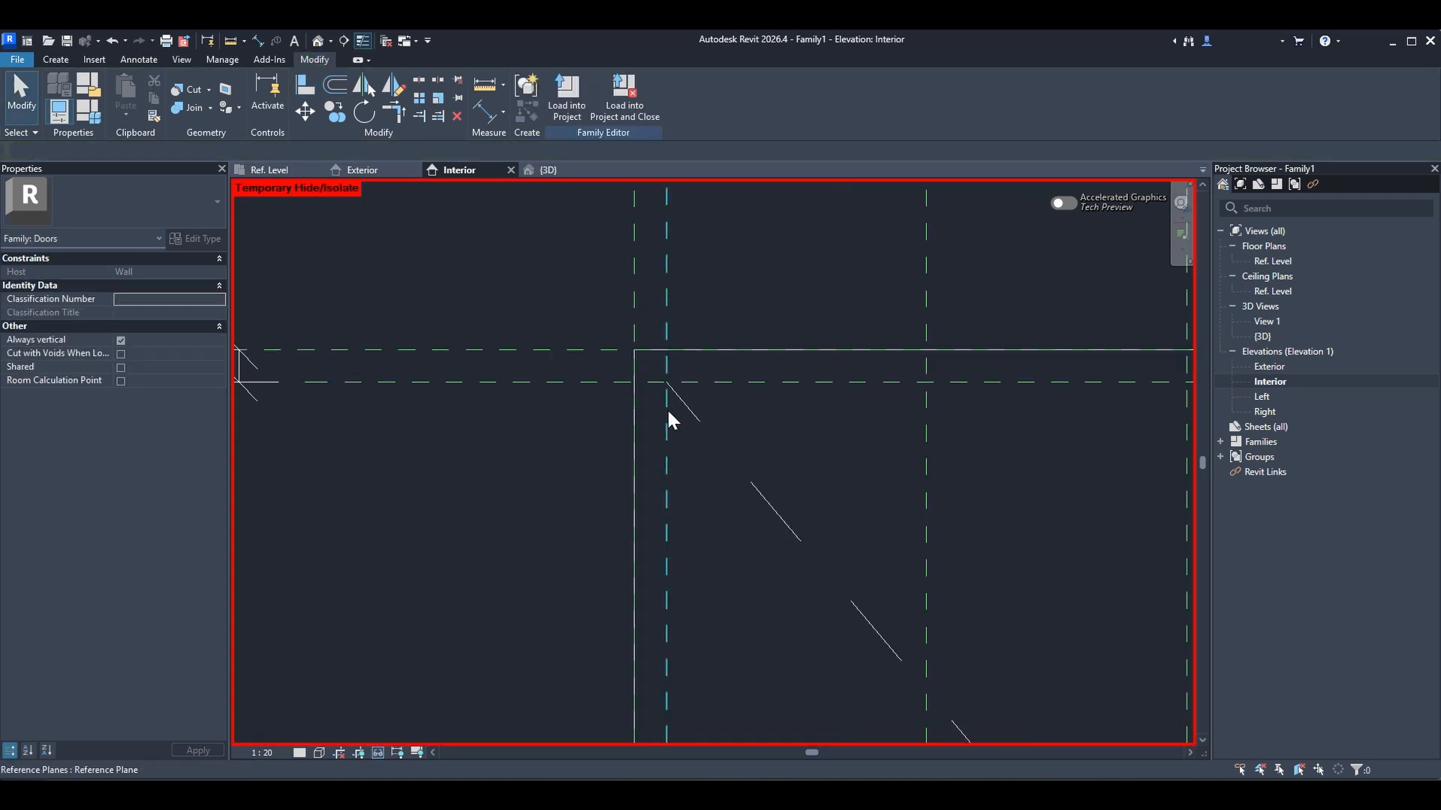
- Align and lock the upper swing line's top end to the inner reference planes of the left jamb and the frame head
{"action": "scroll", "coordinate": [669, 419], "scroll_direction": "up", "scroll_amount": 1}
{"action": "key", "text": "a"}
{"action": "key", "text": "l"}
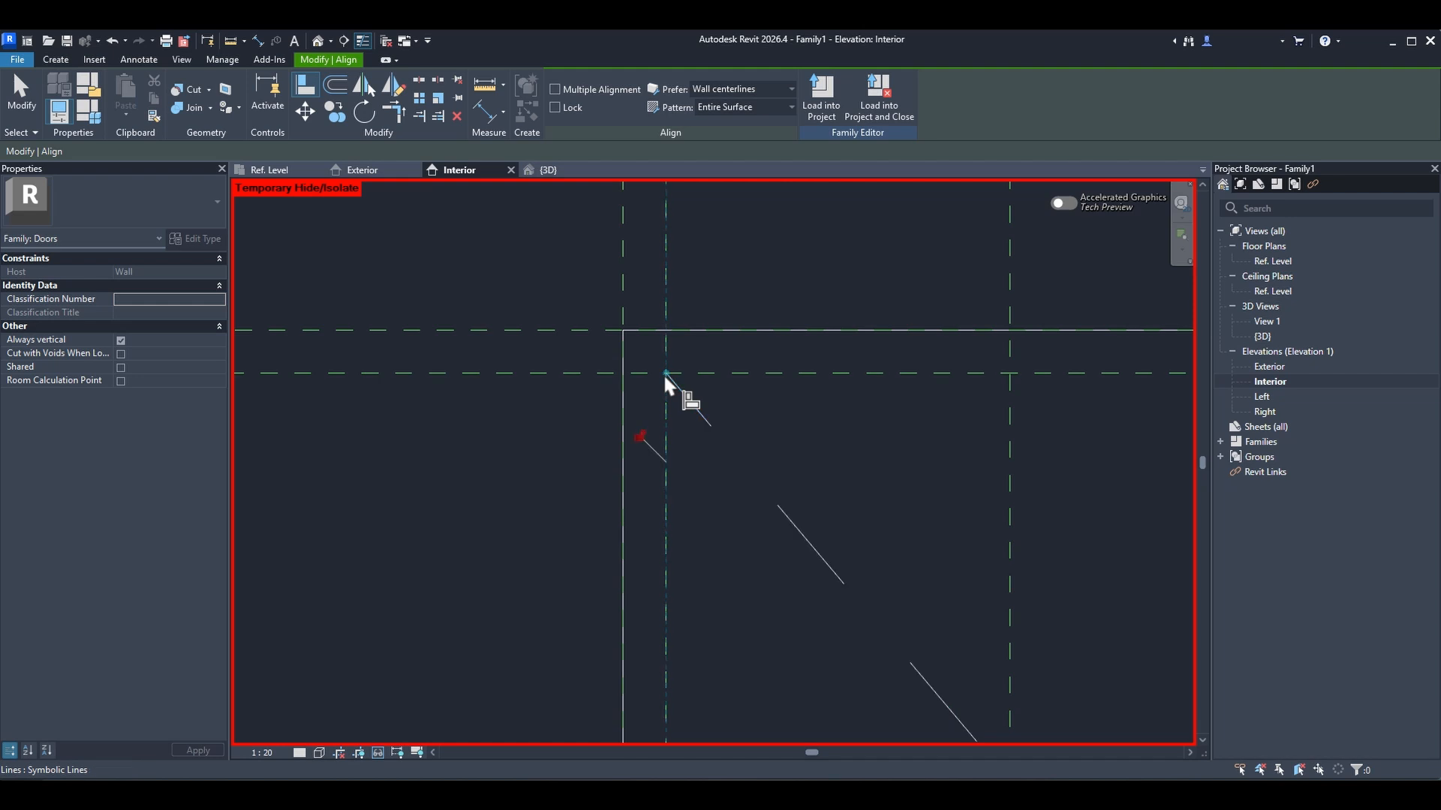
{"action": "left_click", "coordinate": [701, 373]}
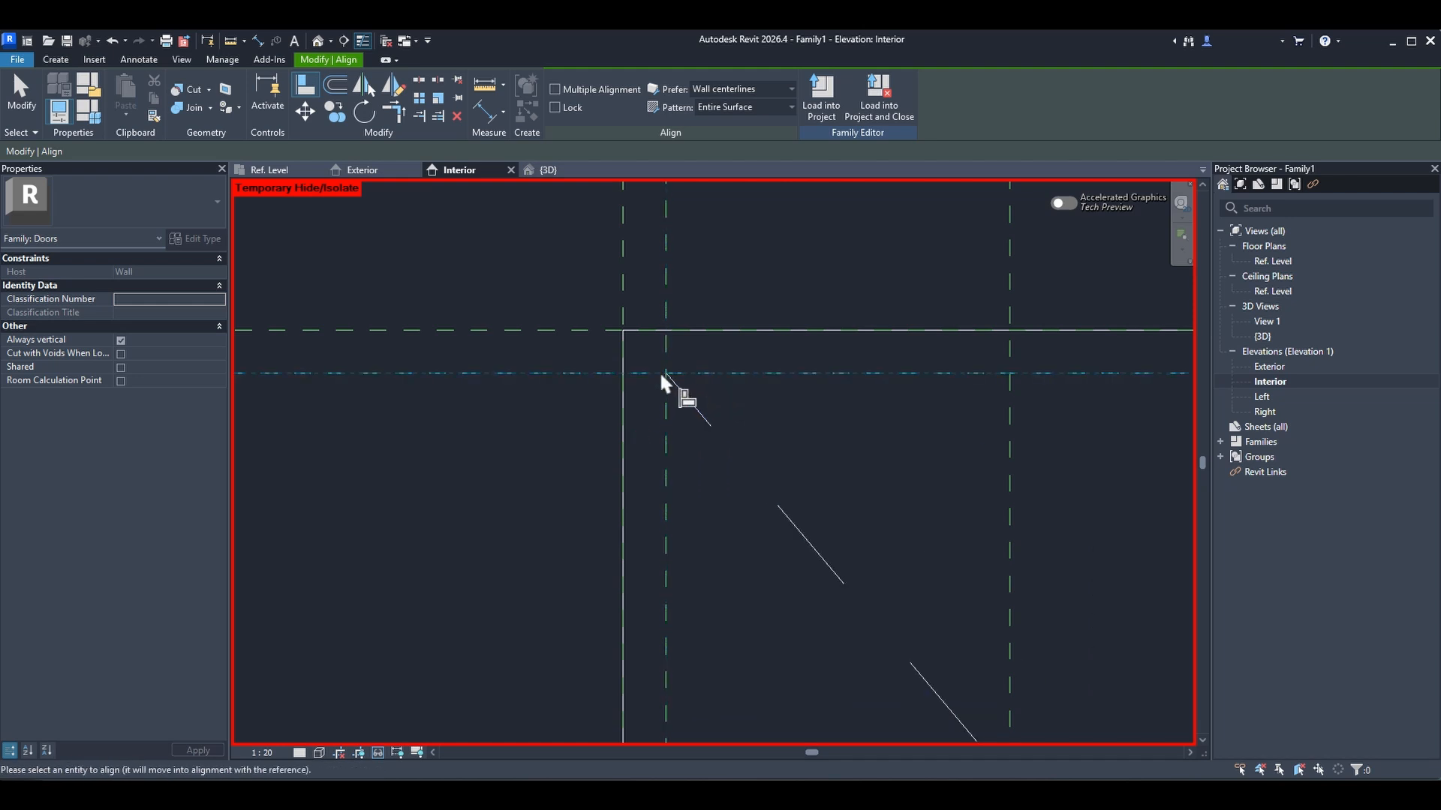
{"action": "scroll", "coordinate": [727, 562], "scroll_direction": "up", "scroll_amount": 4}
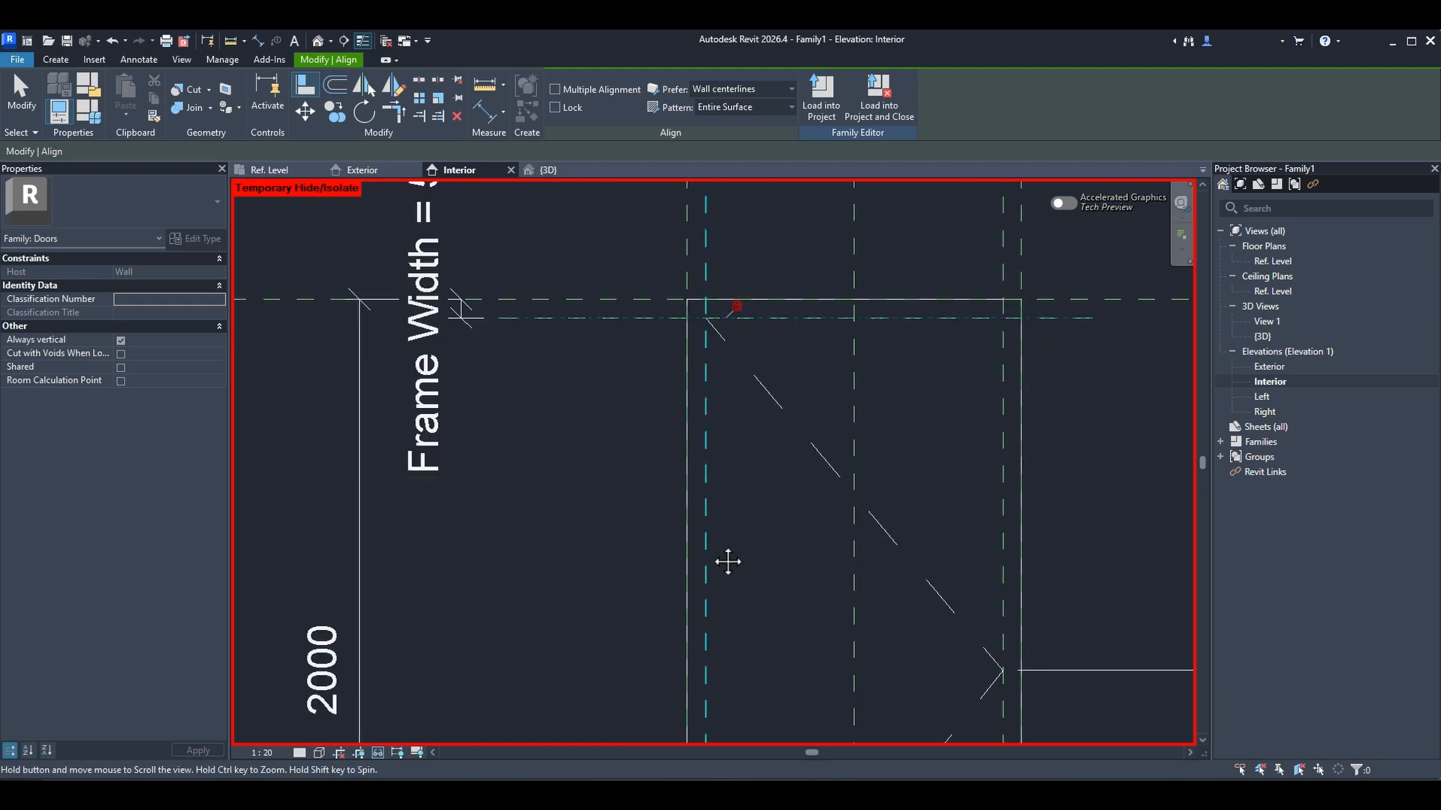
{"action": "scroll", "coordinate": [722, 702], "scroll_direction": "down", "scroll_amount": 3}
{"action": "scroll", "coordinate": [678, 474], "scroll_direction": "up", "scroll_amount": 1}
{"action": "key", "text": "Escape"}
{"action": "left_click", "coordinate": [671, 449]}
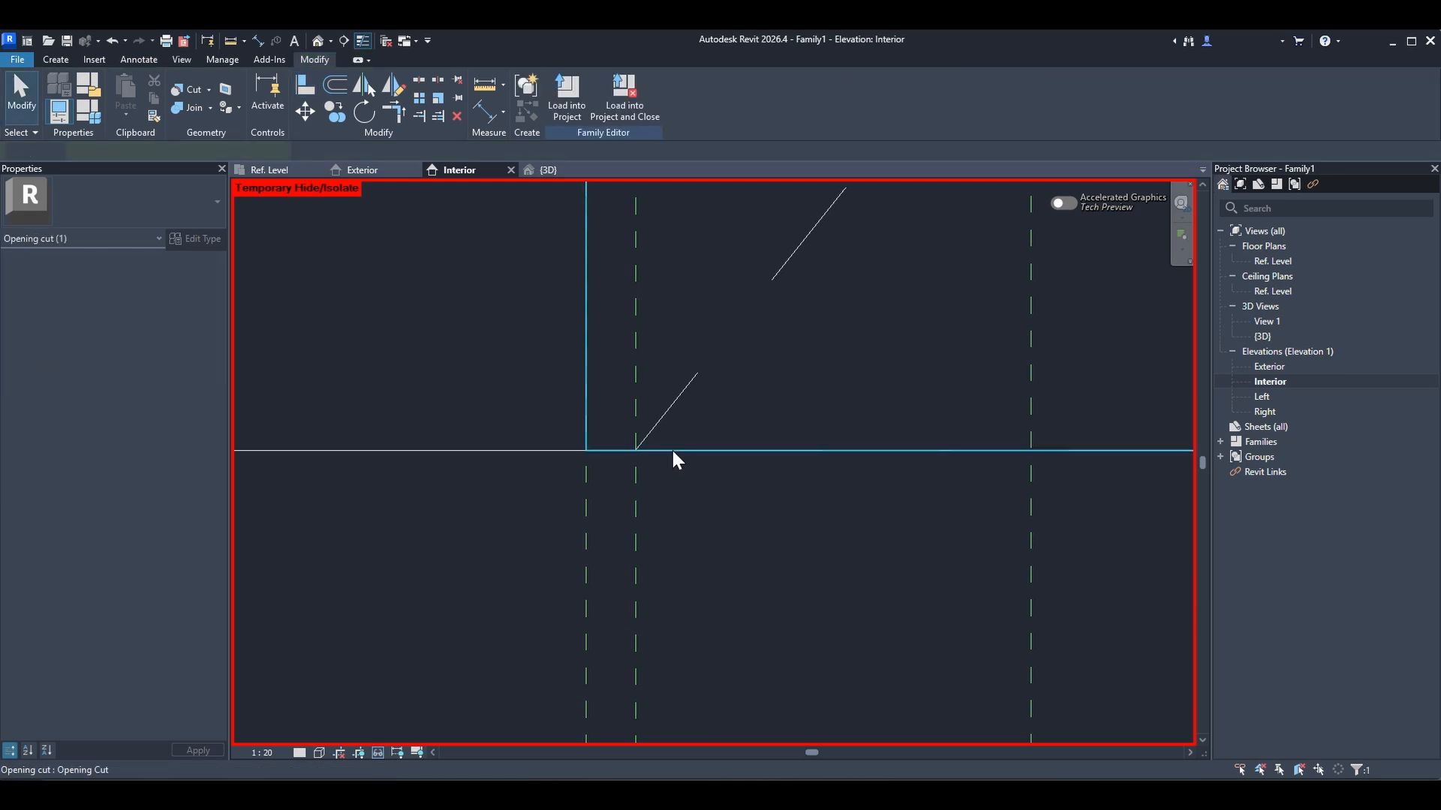
{"action": "key", "text": "Escape"}
{"action": "left_click", "coordinate": [657, 450]}
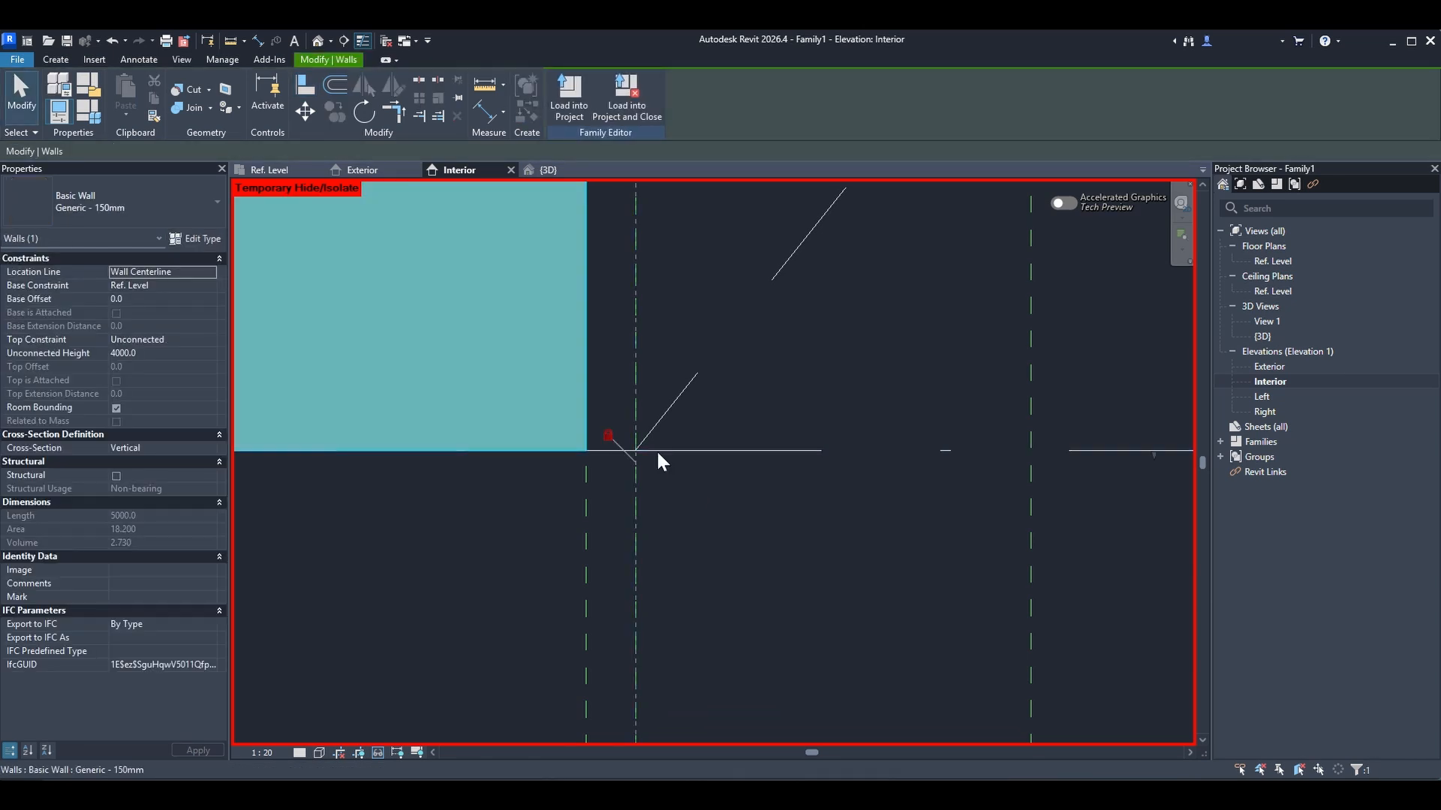
{"action": "key", "text": "Escape"}
- Align and lock the lower swing line's bottom end to the left jamb's inner reference plane and to the Ref. Level line
{"action": "key", "text": "a"}
{"action": "key", "text": "l"}
{"action": "left_click", "coordinate": [637, 471]}
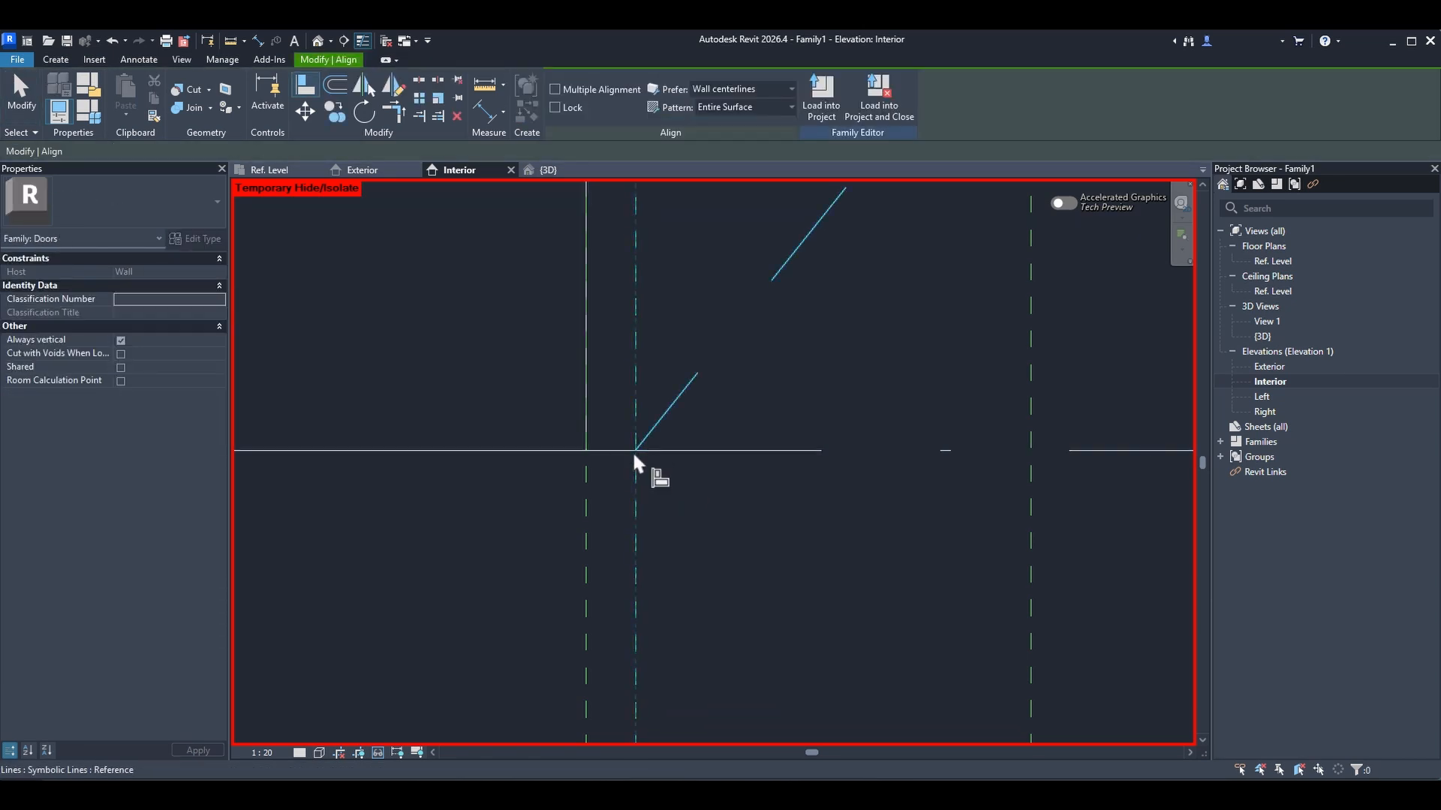
{"action": "left_click", "coordinate": [605, 439]}
{"action": "left_click", "coordinate": [692, 454]}
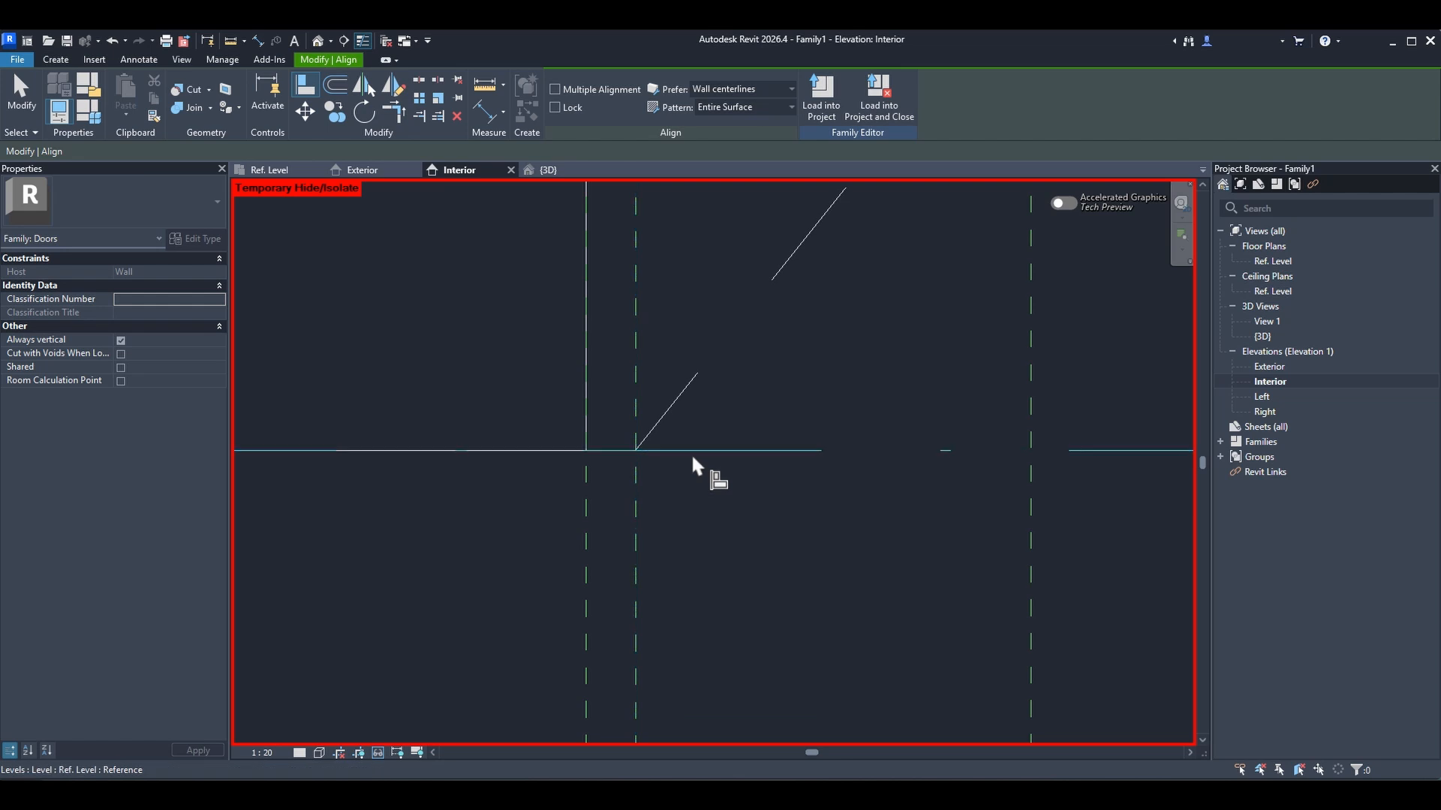
{"action": "left_click", "coordinate": [637, 455]}
{"action": "left_click", "coordinate": [739, 426]}
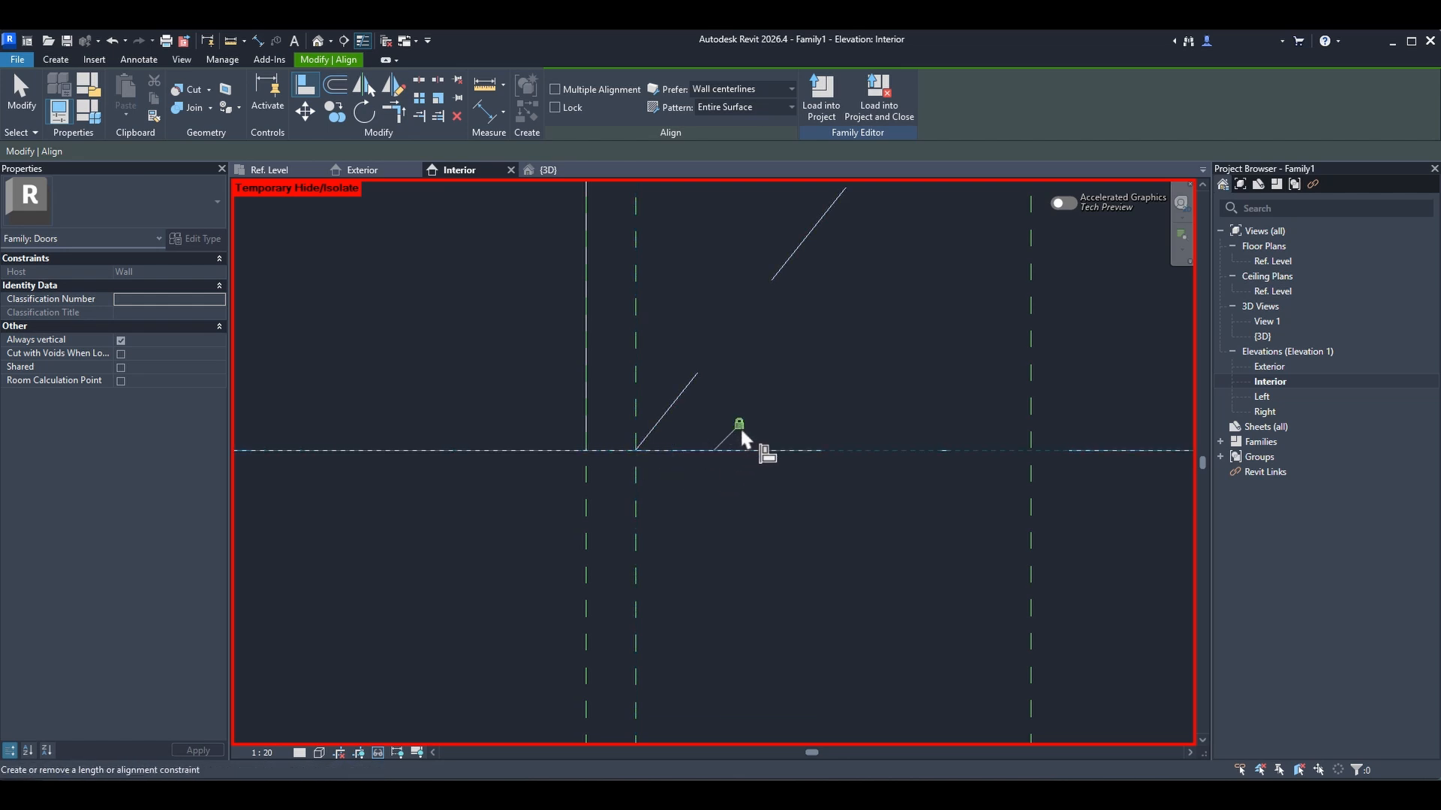
{"action": "key", "text": "Escape"}
- Reset the temporary hide/isolate in the Interior elevation to bring back the door frame
{"action": "scroll", "coordinate": [745, 555], "scroll_direction": "down", "scroll_amount": 4}
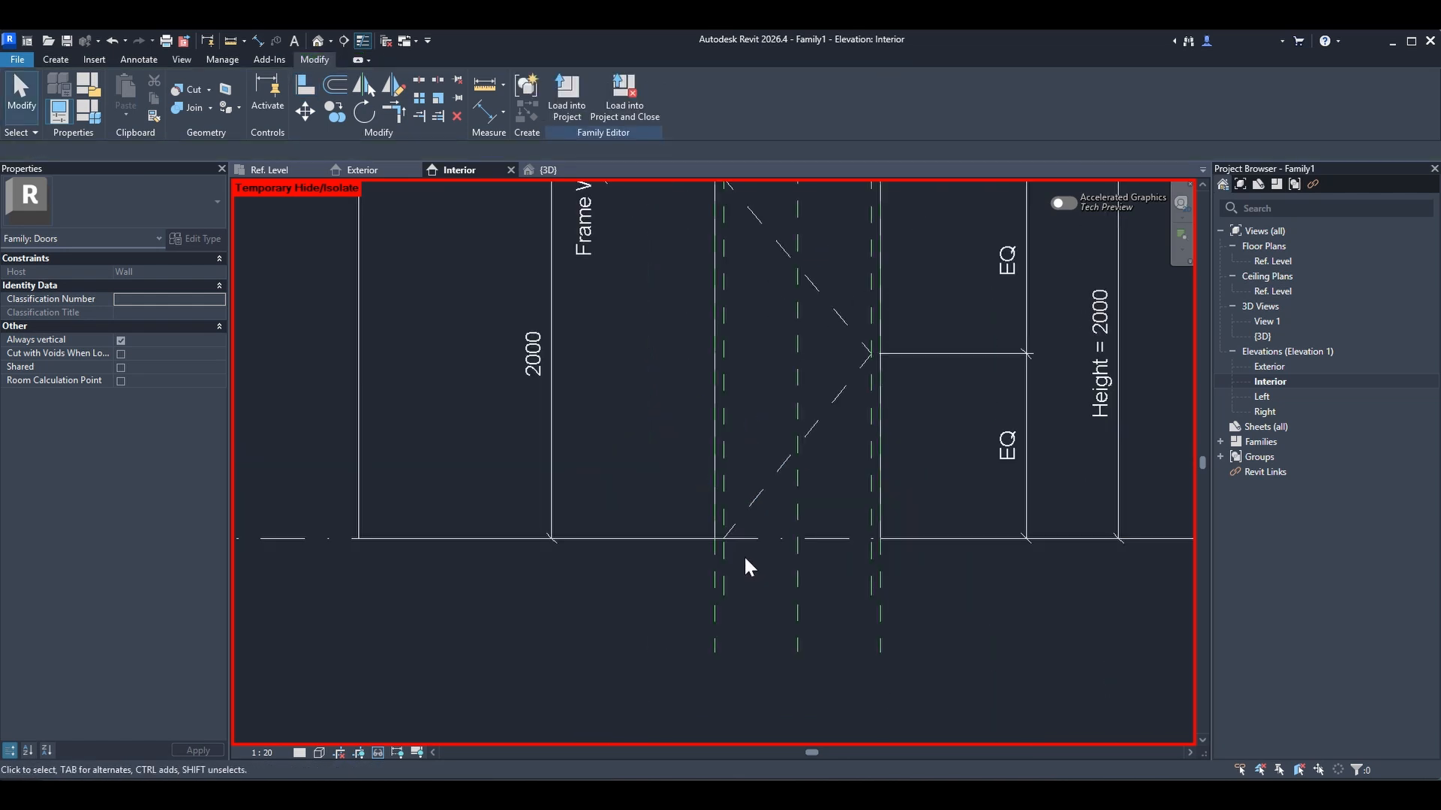
{"action": "scroll", "coordinate": [753, 497], "scroll_direction": "up", "scroll_amount": 2}
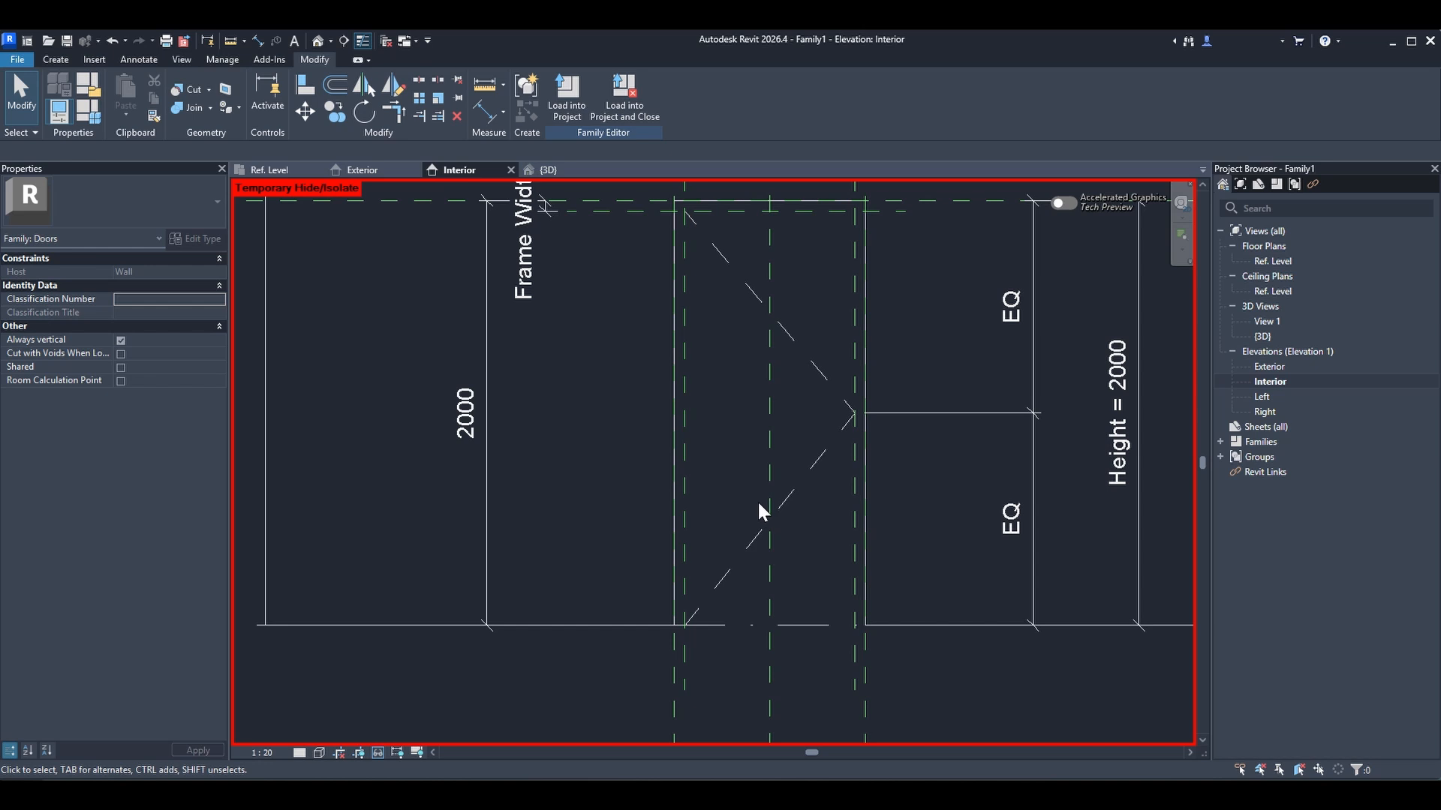
{"action": "scroll", "coordinate": [758, 501], "scroll_direction": "down", "scroll_amount": 1}
{"action": "key", "text": "h"}
{"action": "key", "text": "r"}
{"action": "middle_click_drag", "start_coordinate": [777, 497], "coordinate": [736, 562]}
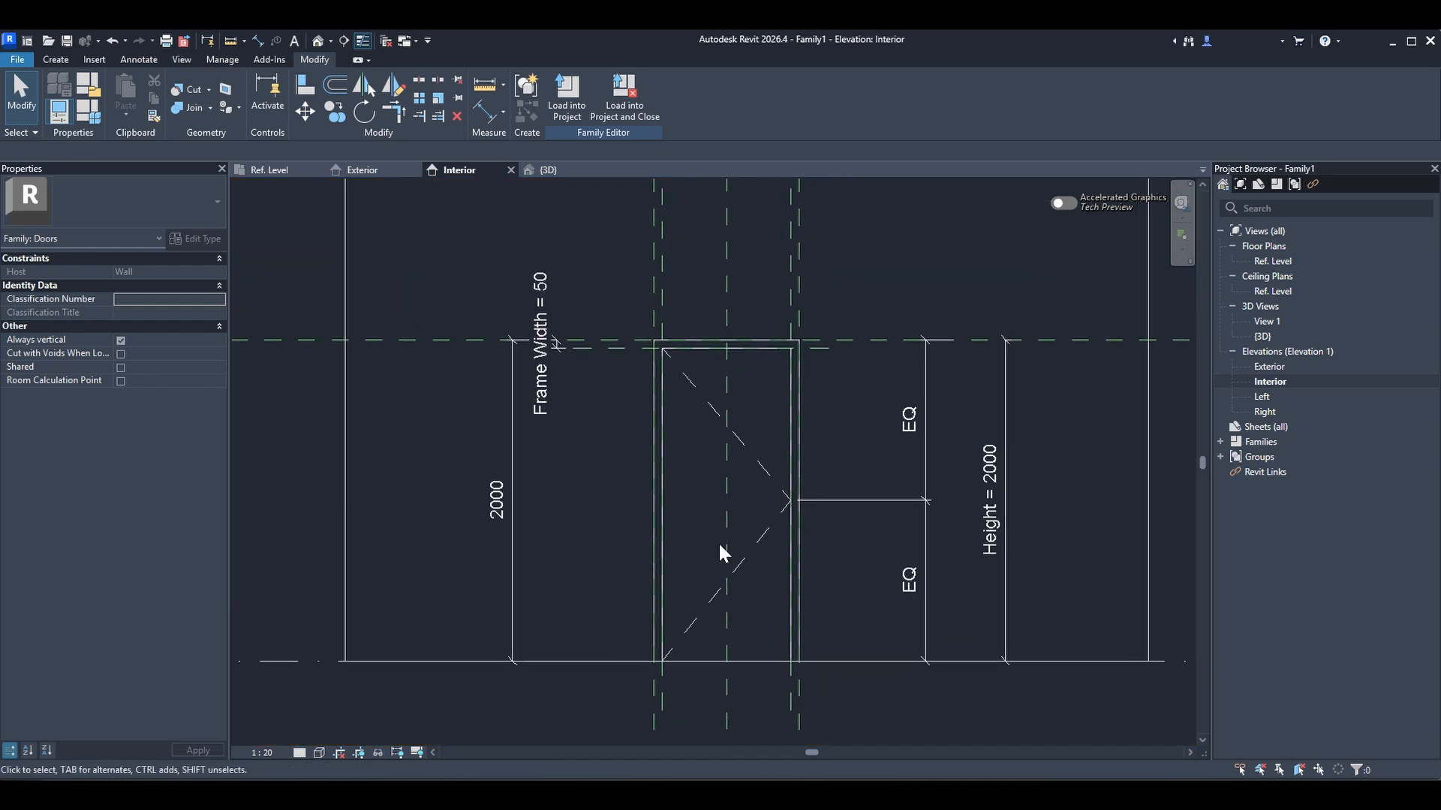